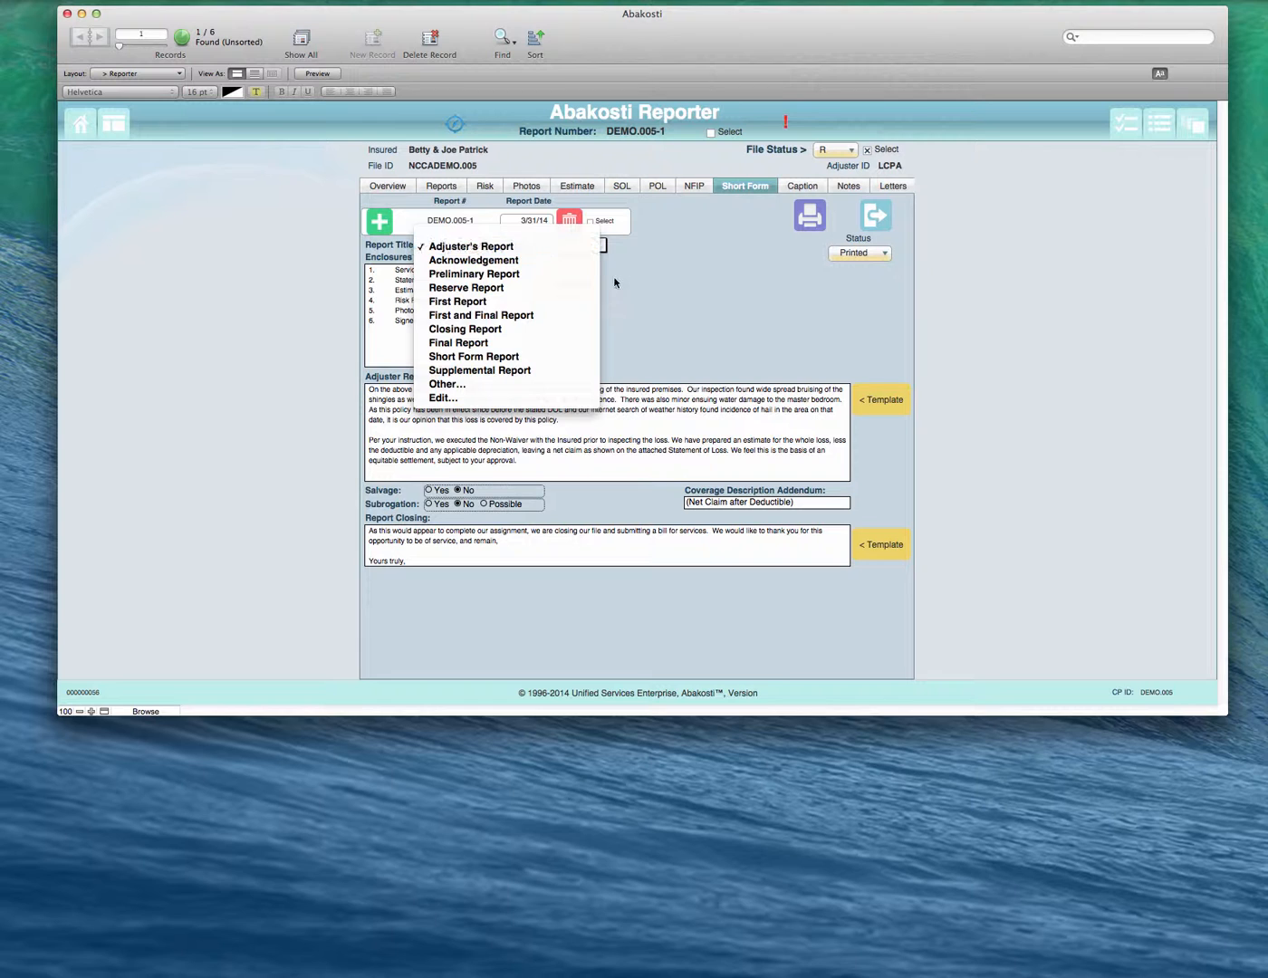
- Choose Adjuster's Report as the report title and bring up the SF 1 template text for the enclosures
left_click(548, 247)
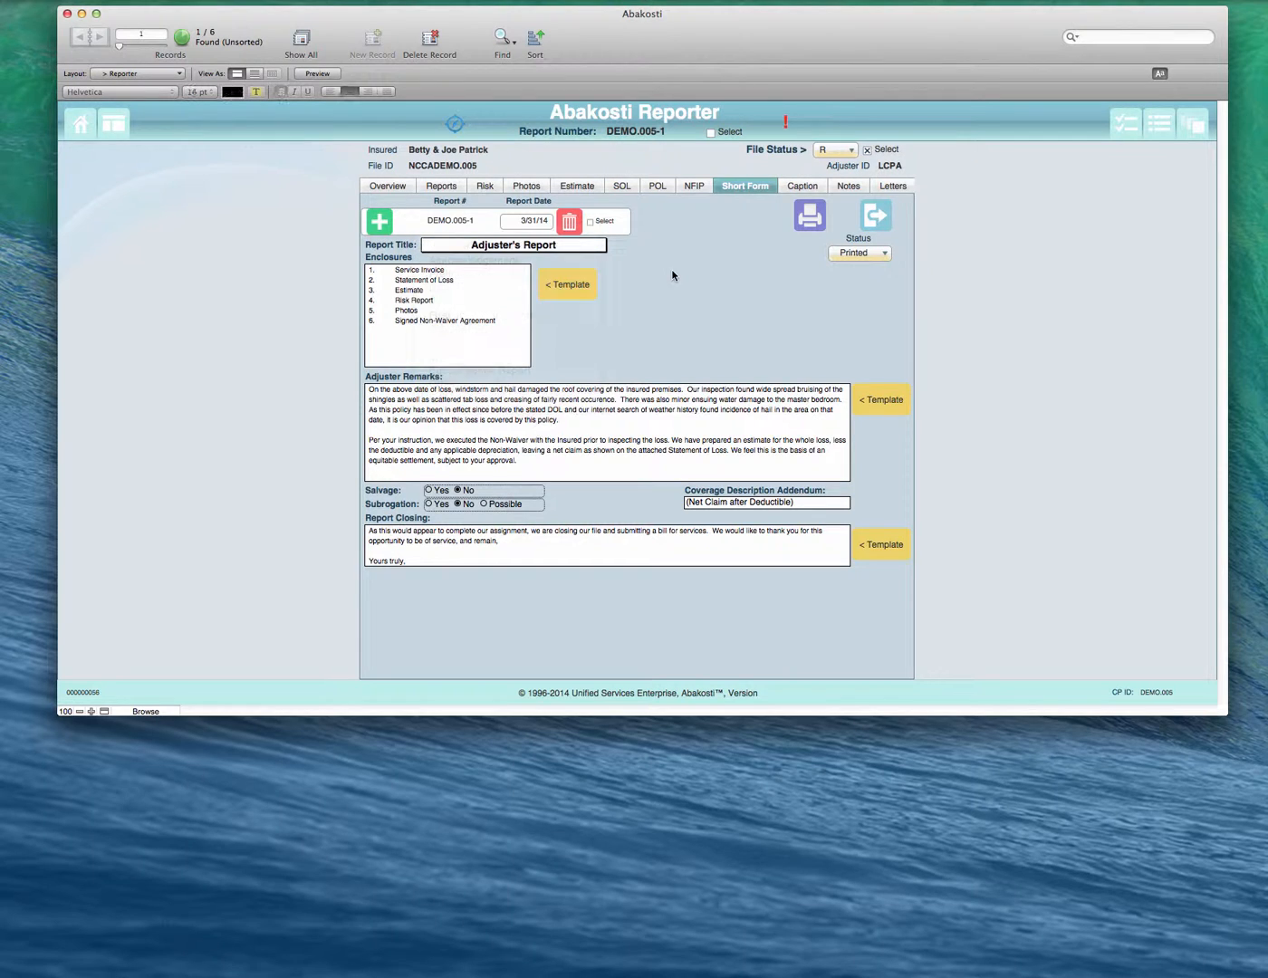
left_click(576, 290)
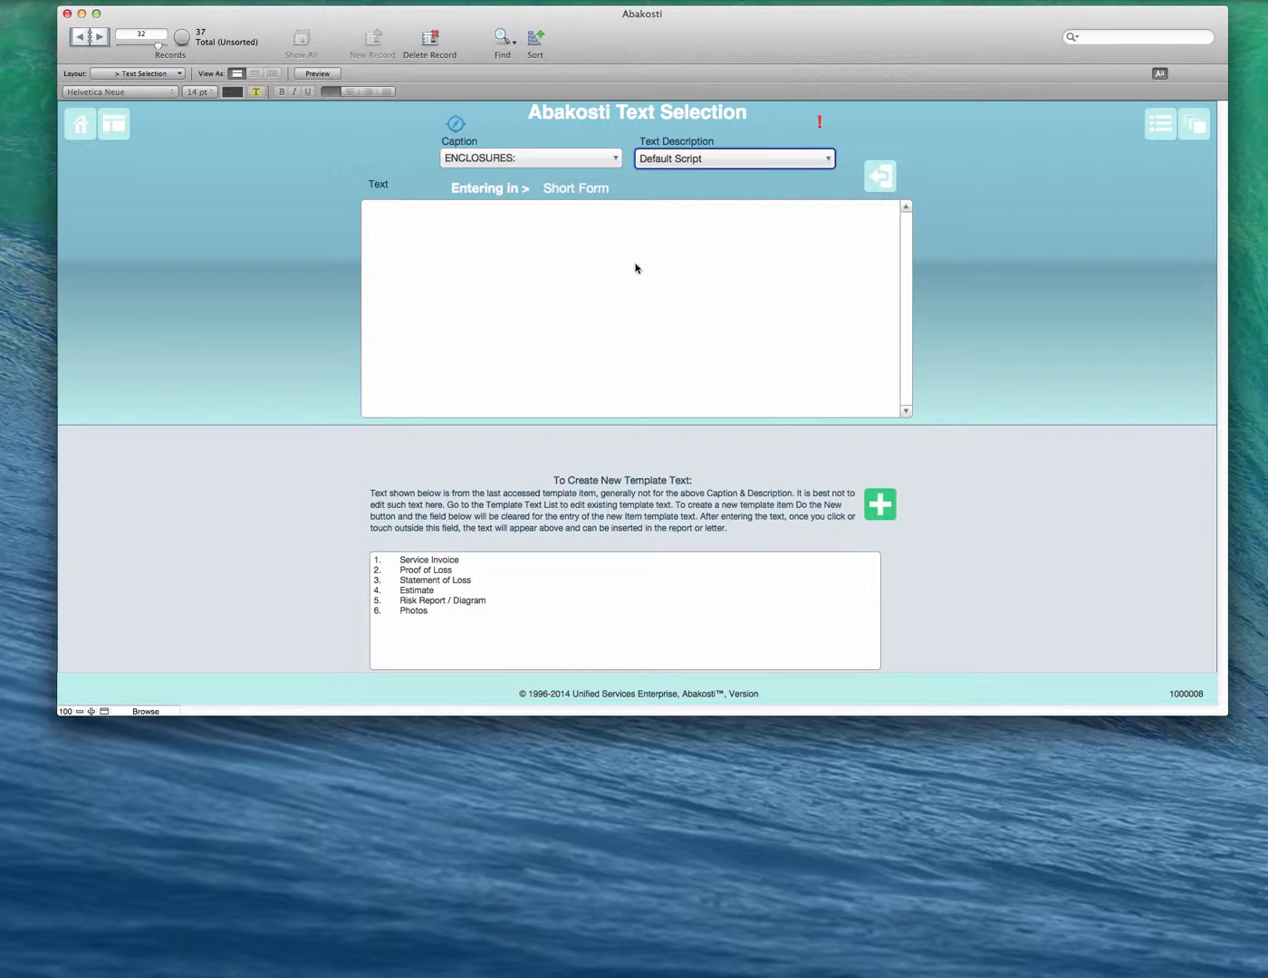
left_click(661, 162)
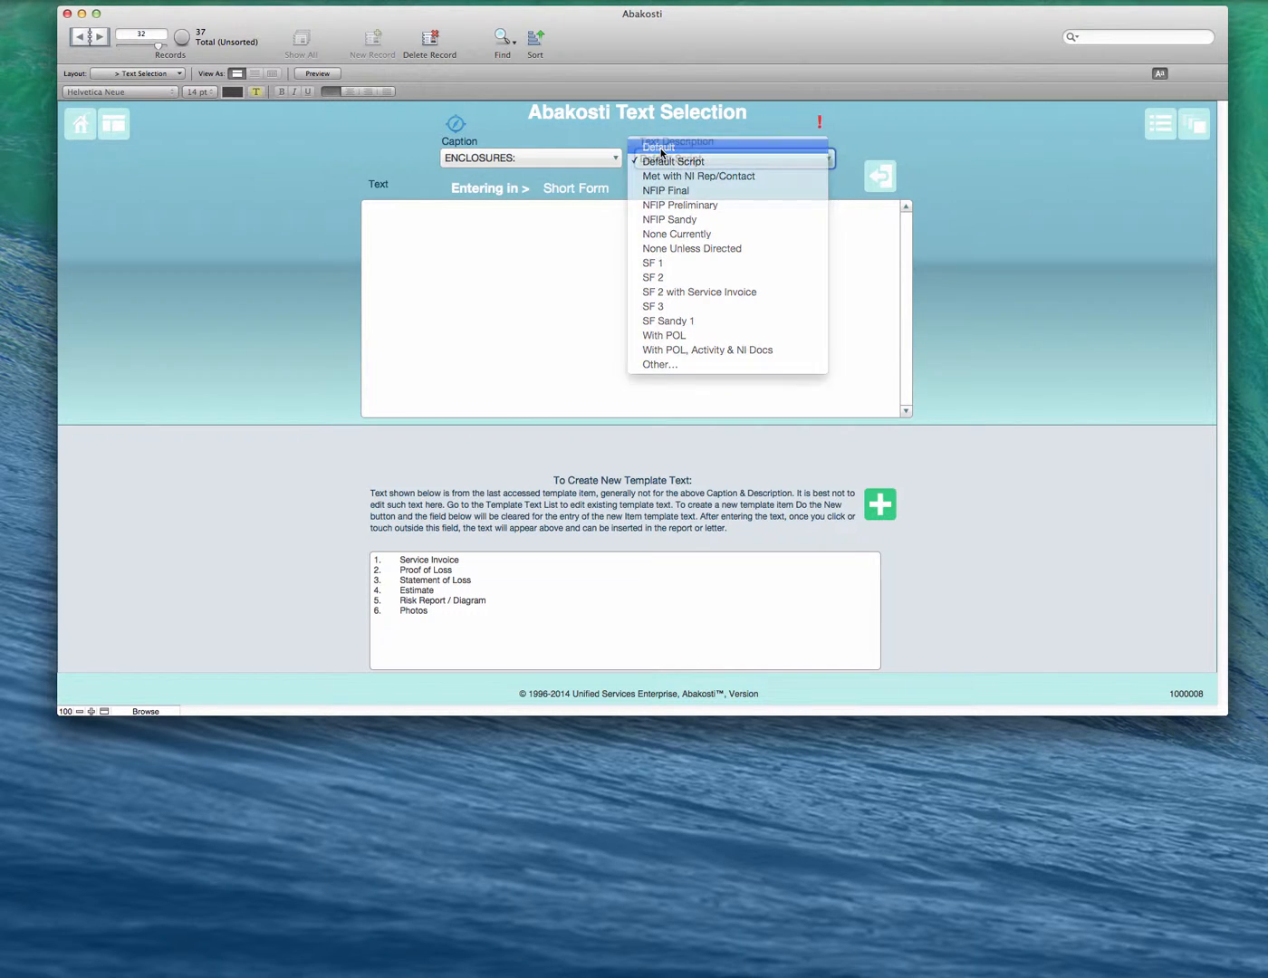
left_click(661, 150)
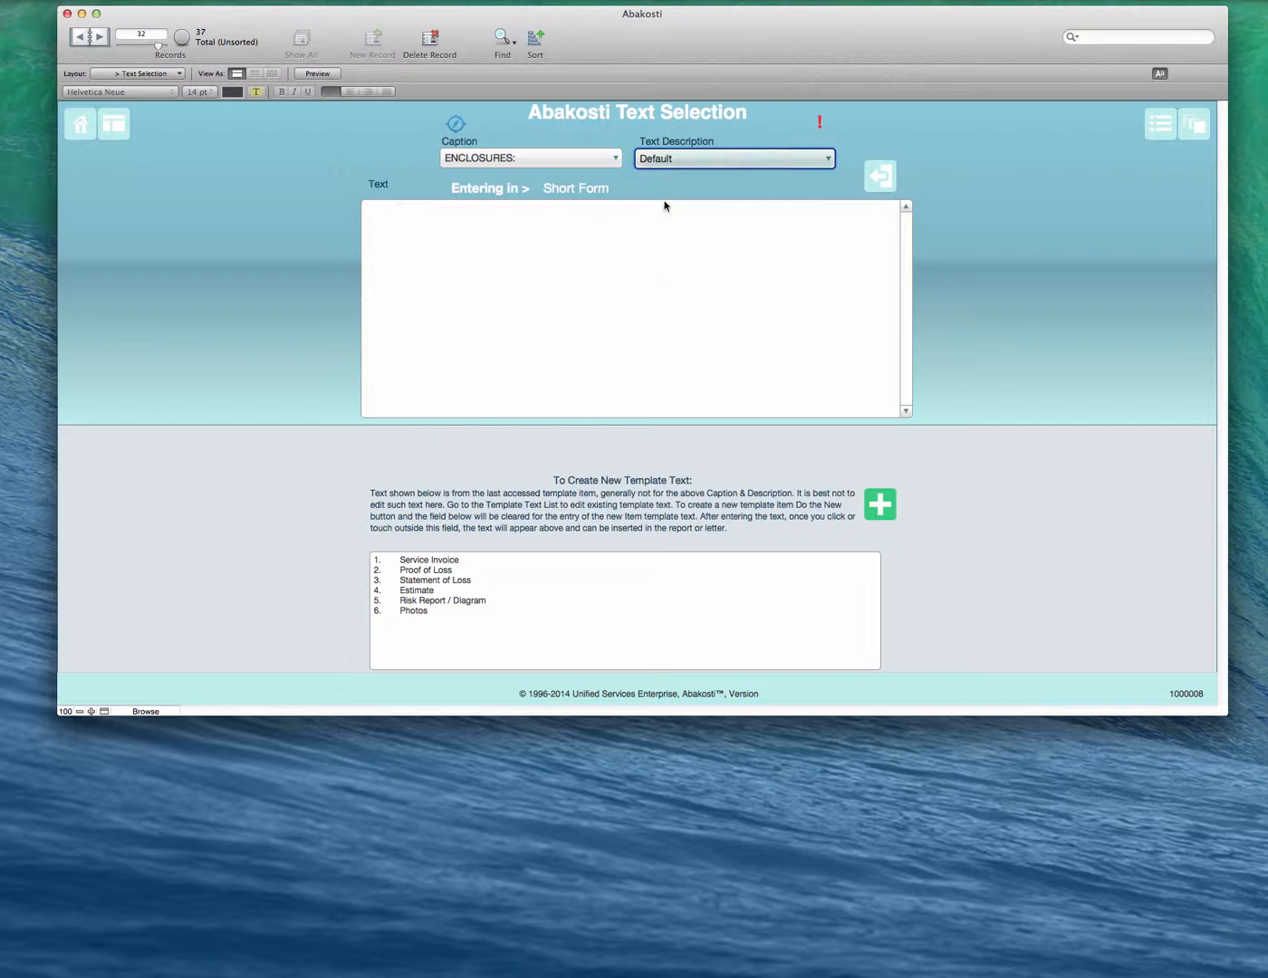
left_click(675, 159)
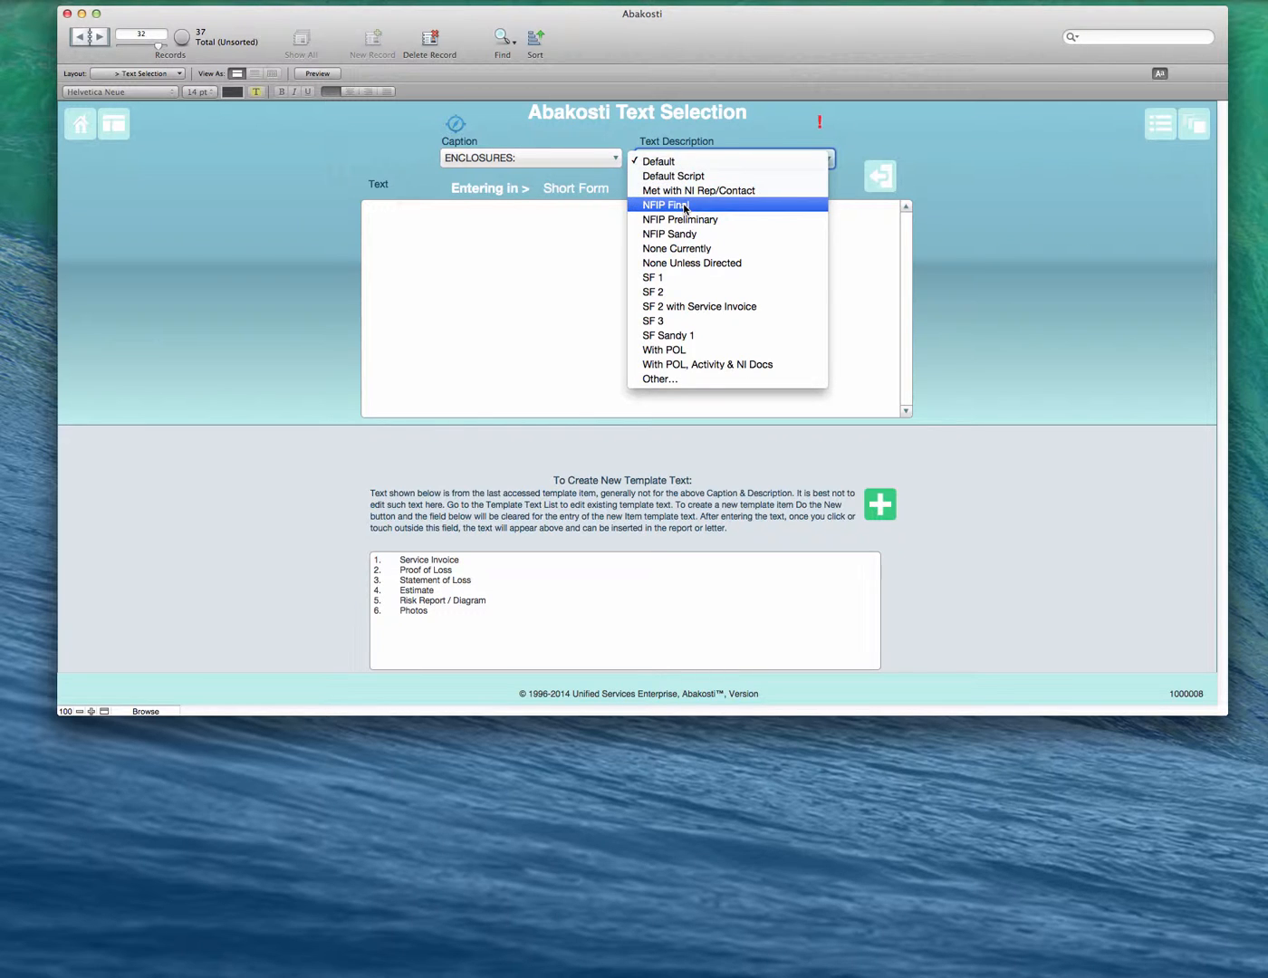
left_click(679, 280)
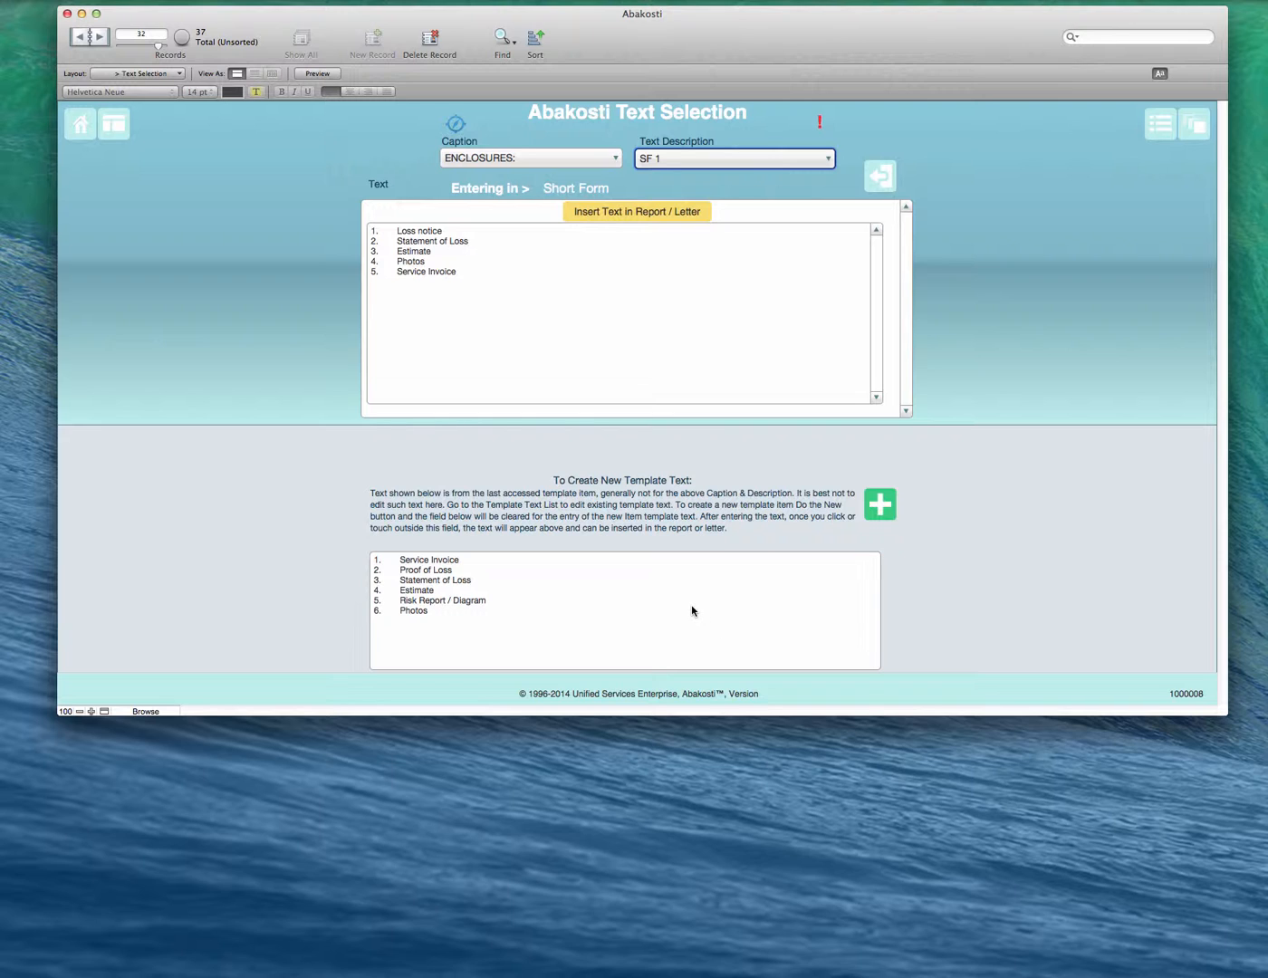
left_click(621, 608)
left_click(609, 326)
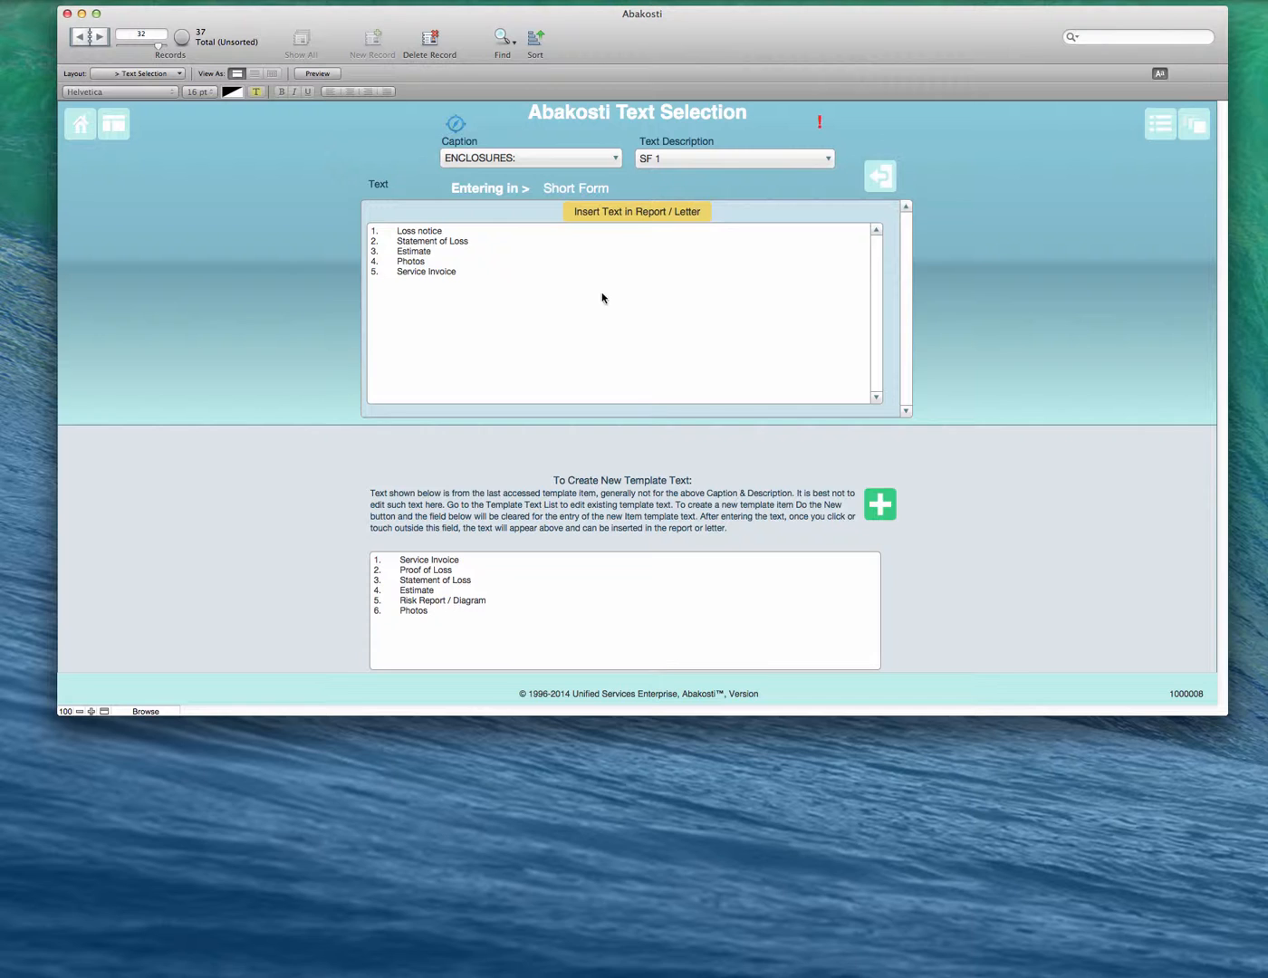
- Look through the enclosures templates SF 2, SF Sandy 1, SF 2 with Service Invoice and Default
left_click(688, 161)
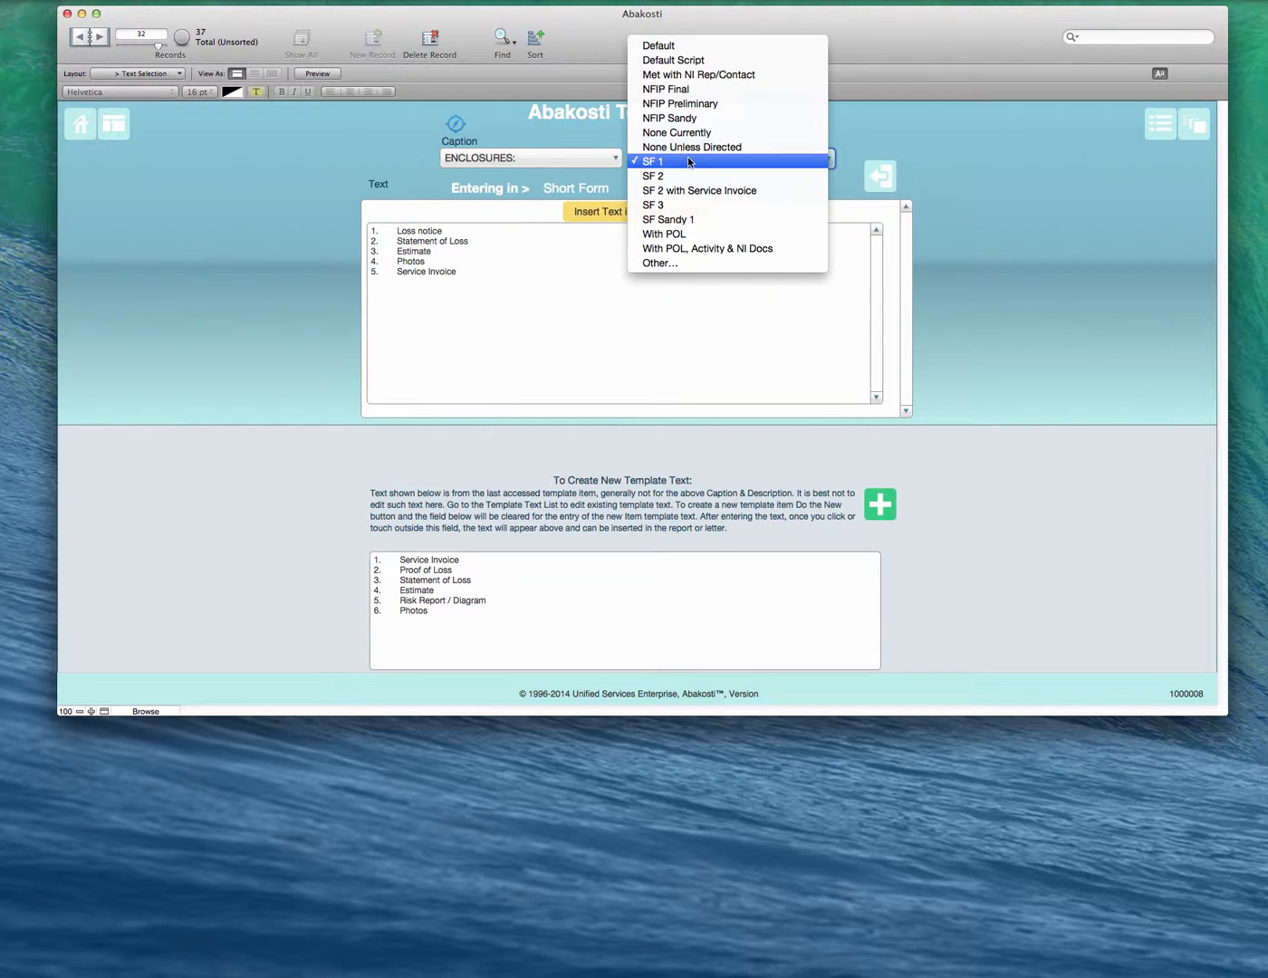
left_click(689, 175)
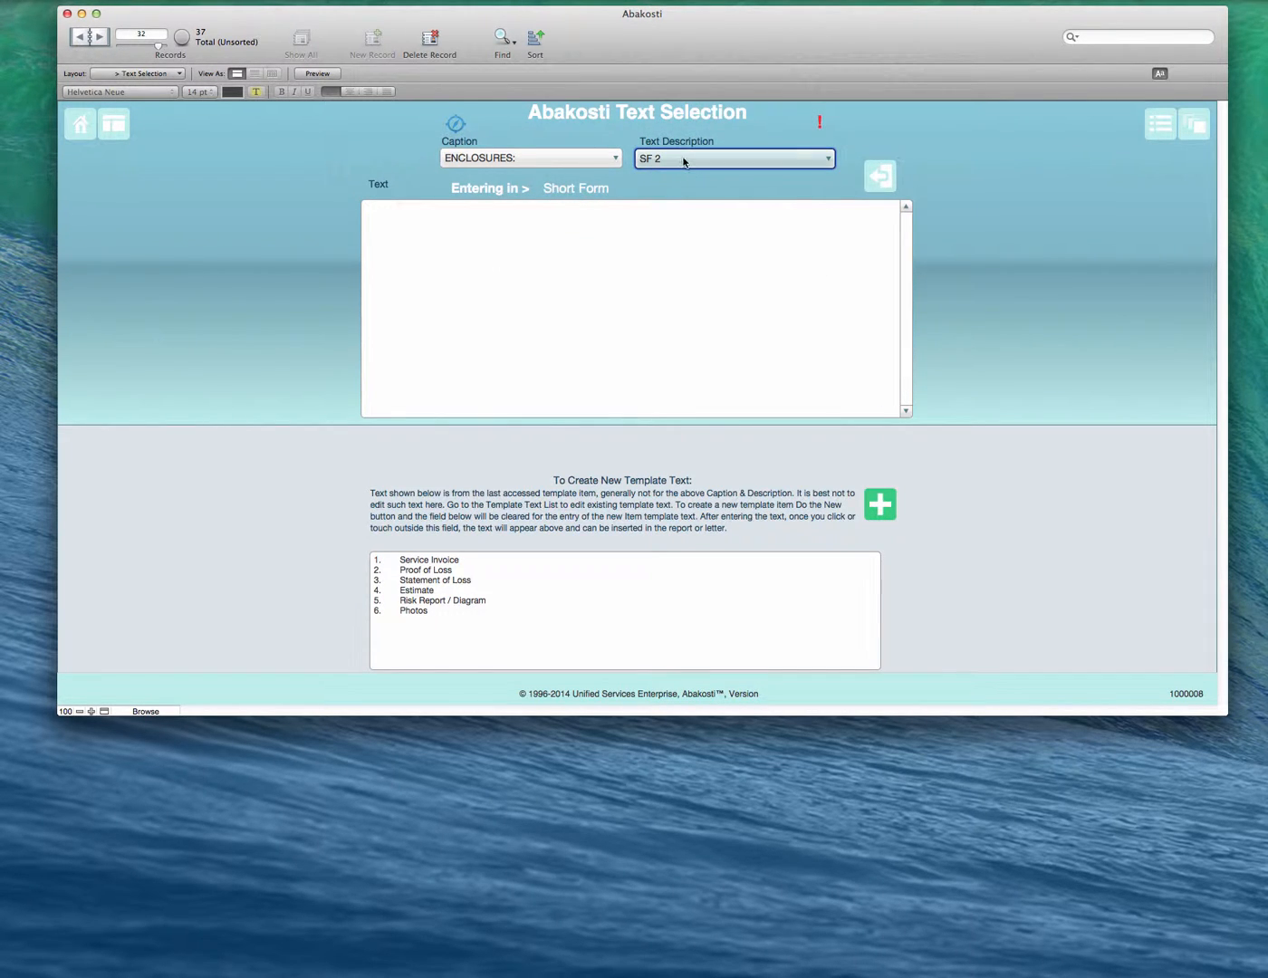
left_click(684, 162)
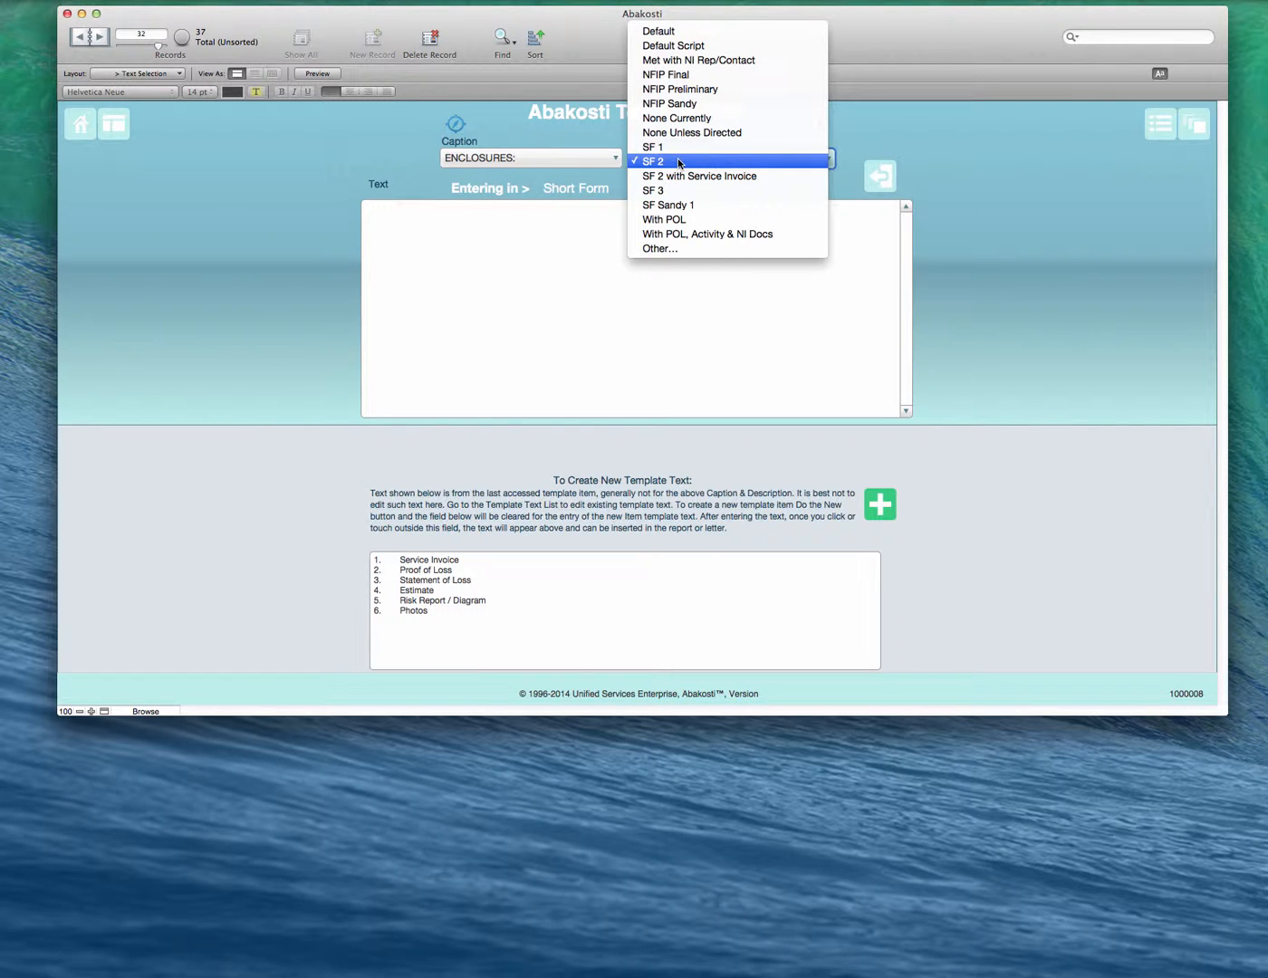
left_click(681, 206)
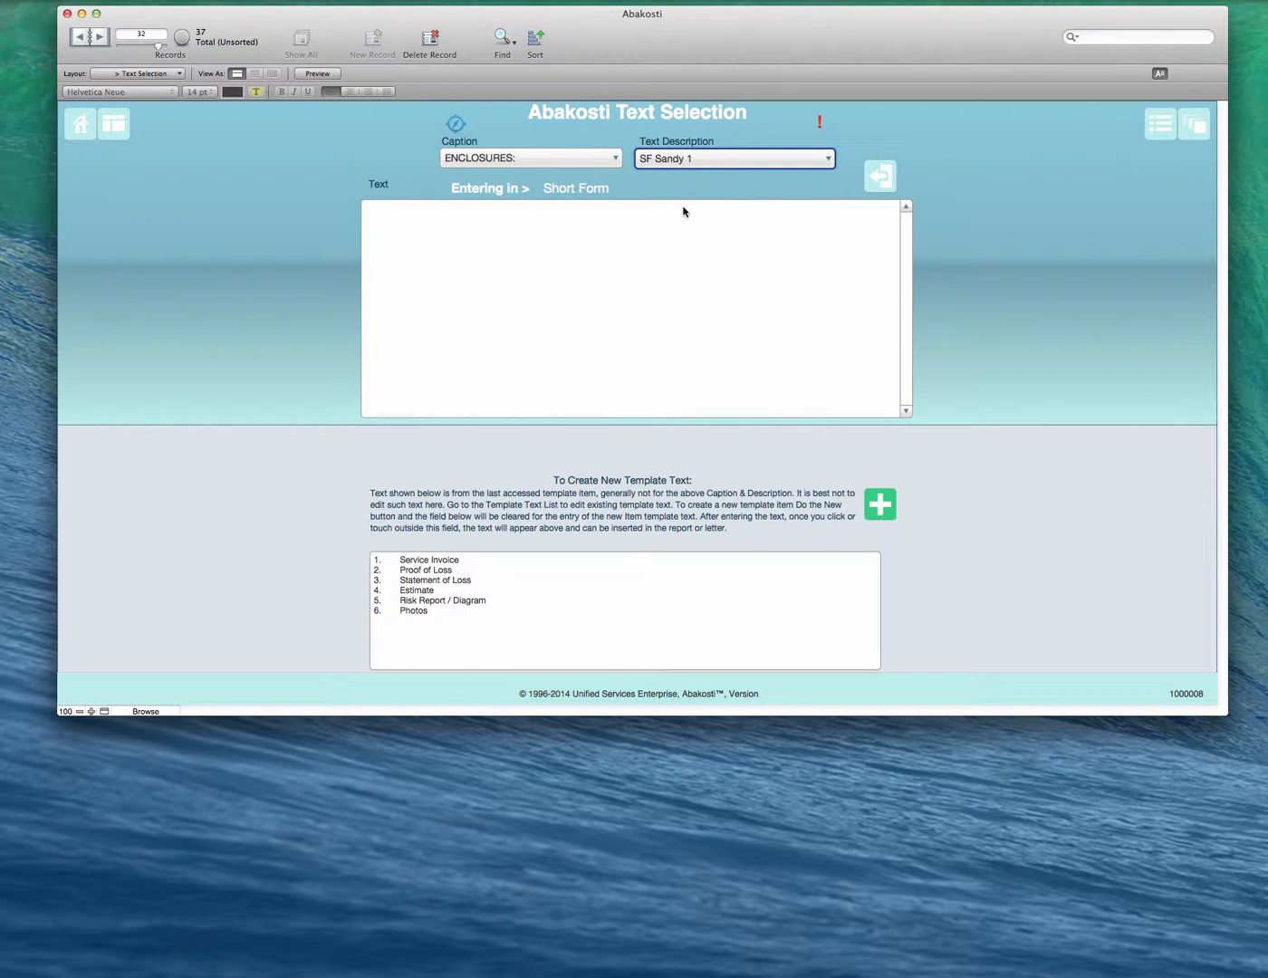
left_click(691, 162)
left_click(692, 131)
left_click(692, 160)
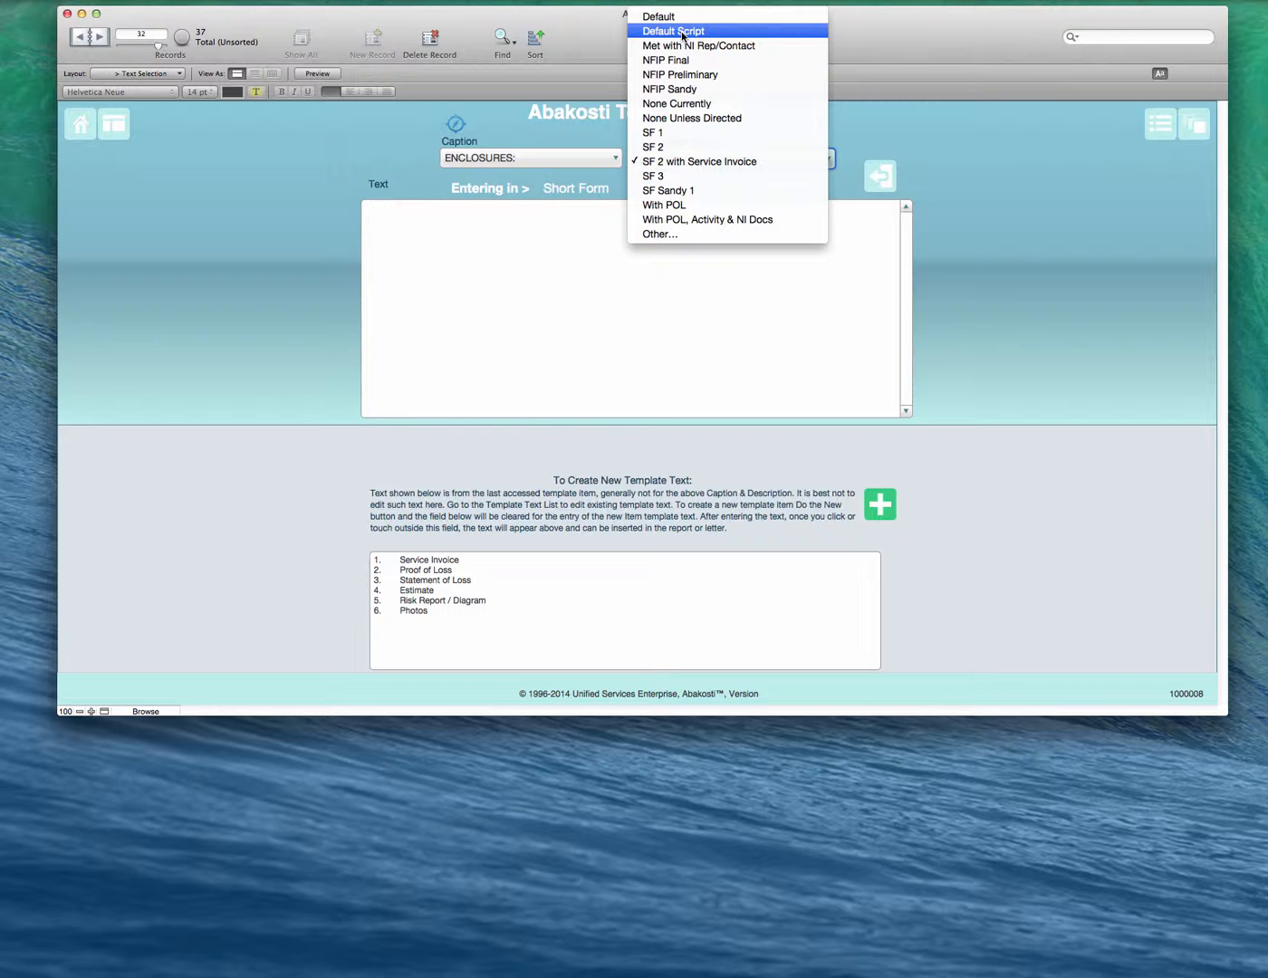
left_click(657, 324)
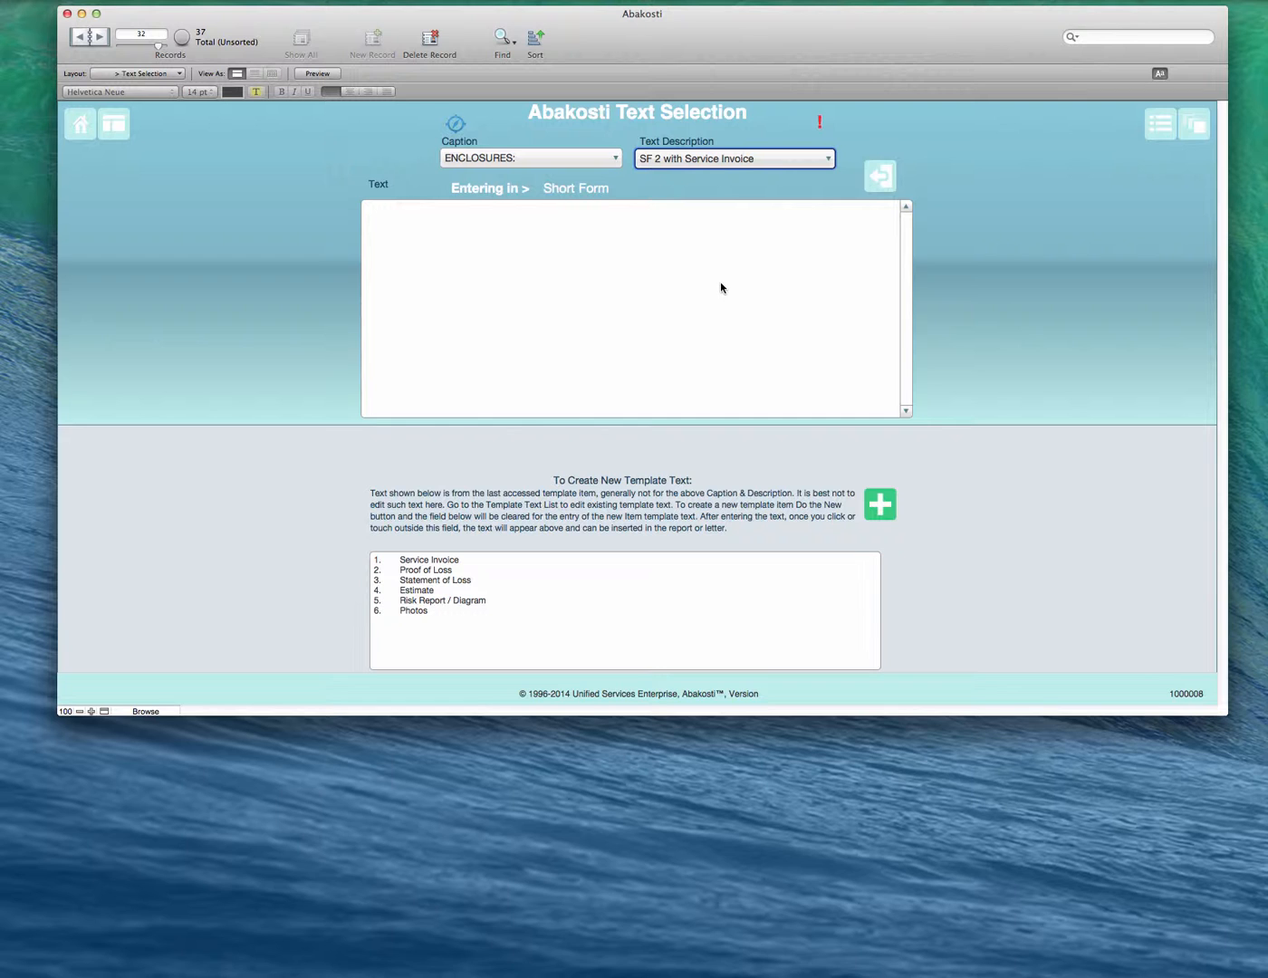
left_click(708, 162)
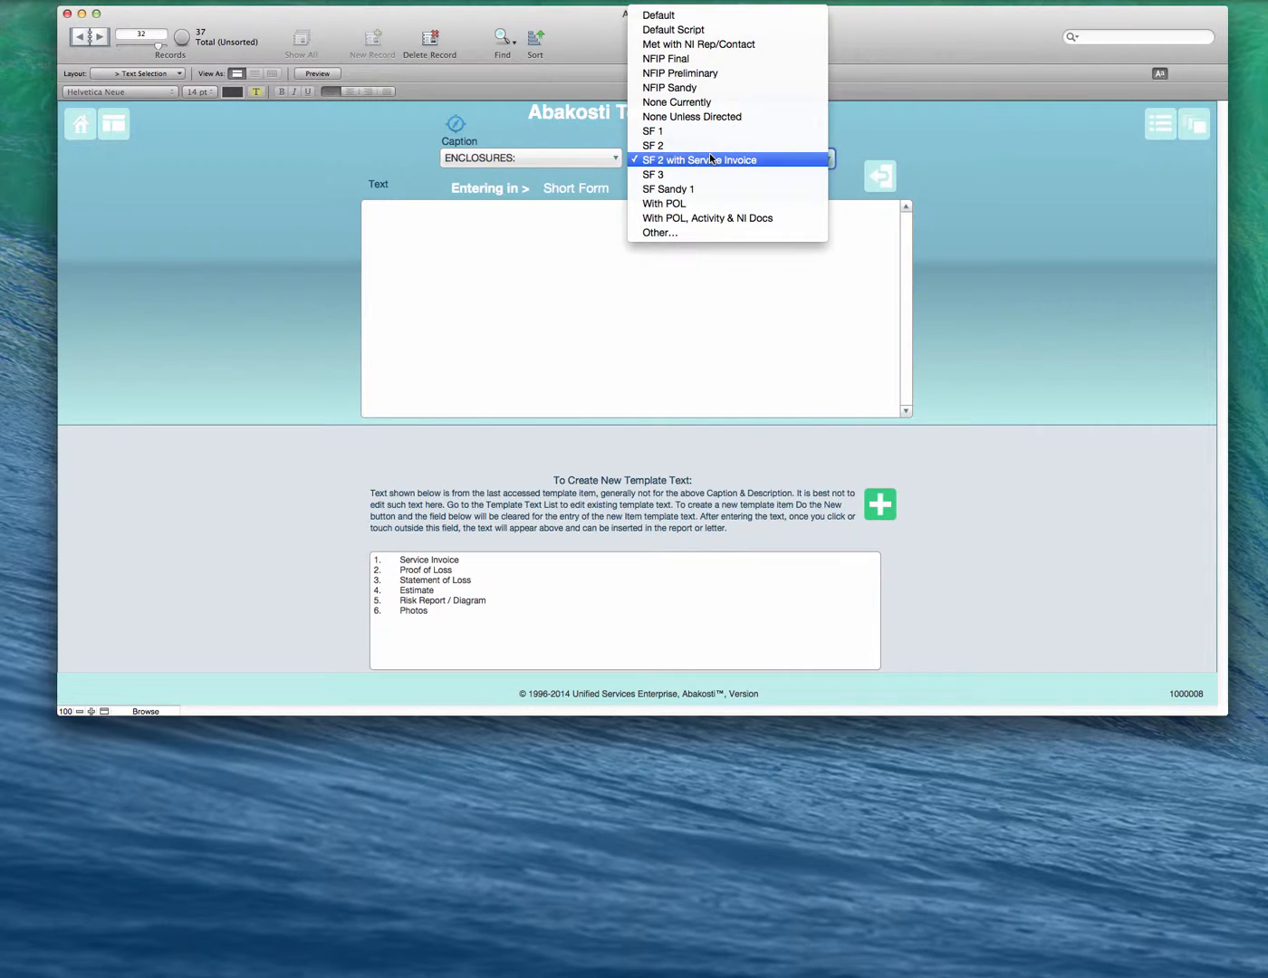
left_click(720, 15)
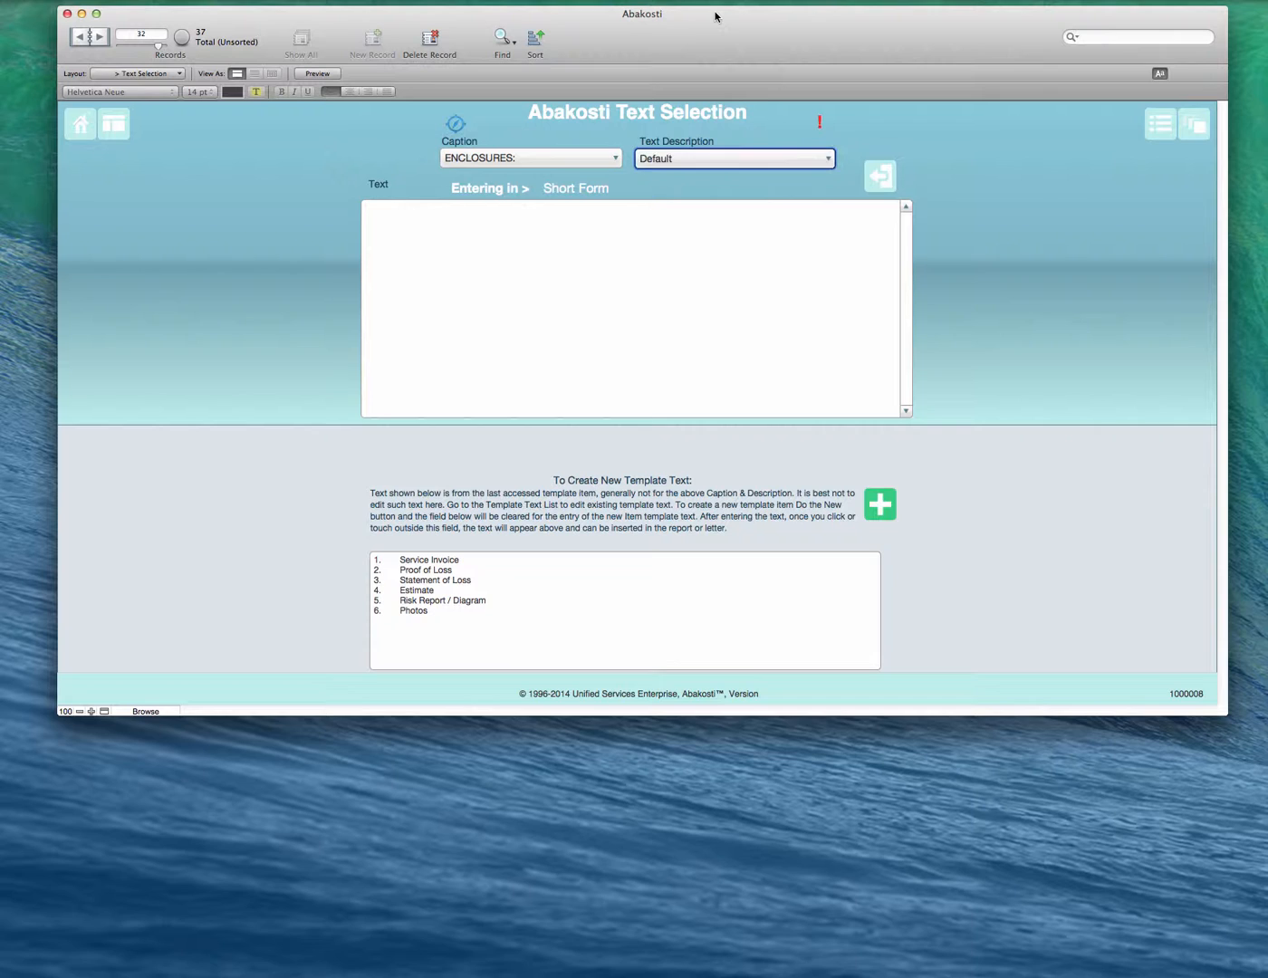
- View the With POL template text for the enclosures and return to the Short Form Report
left_click(699, 164)
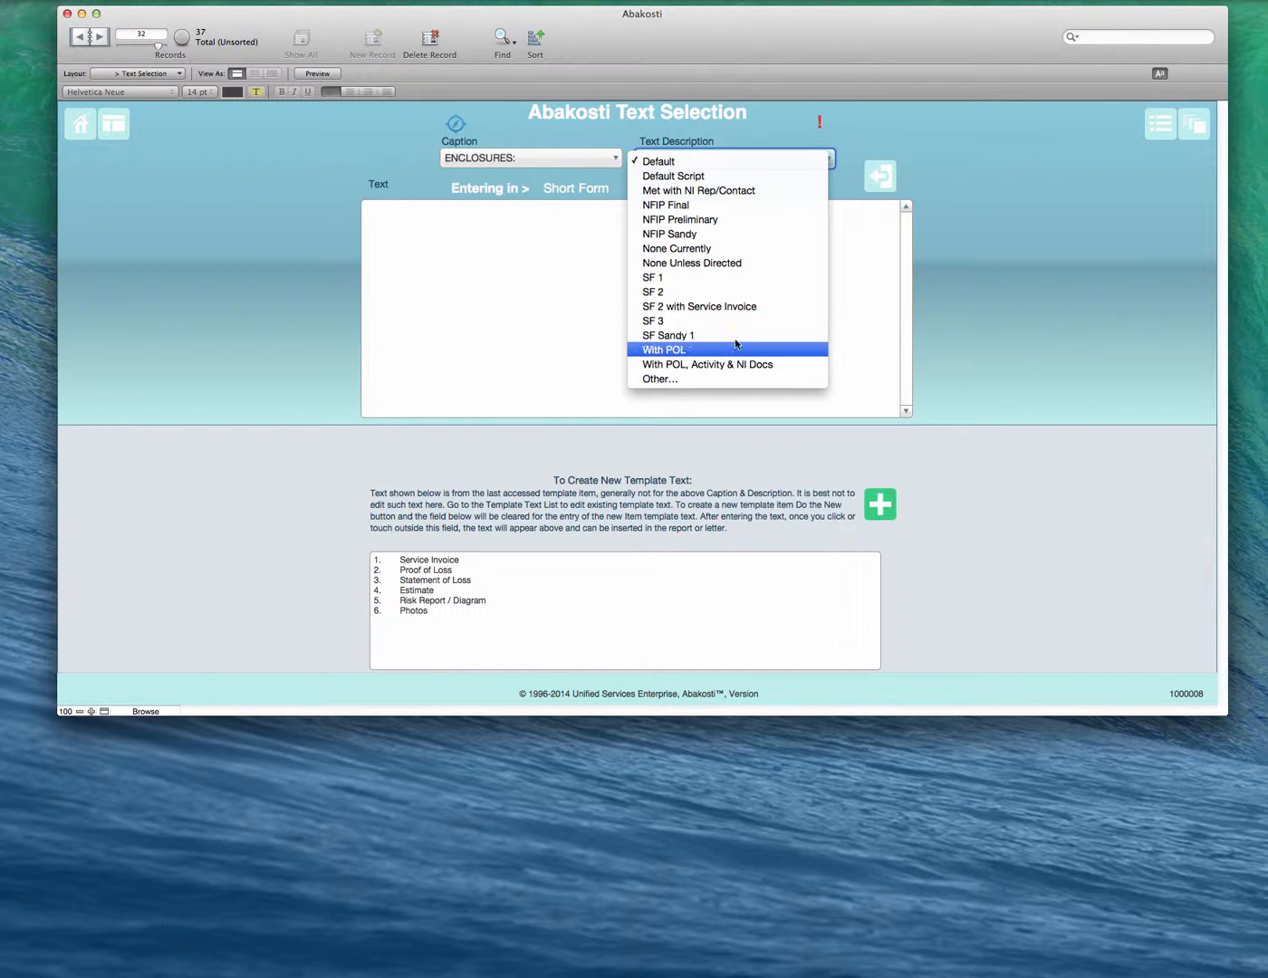
left_click(664, 352)
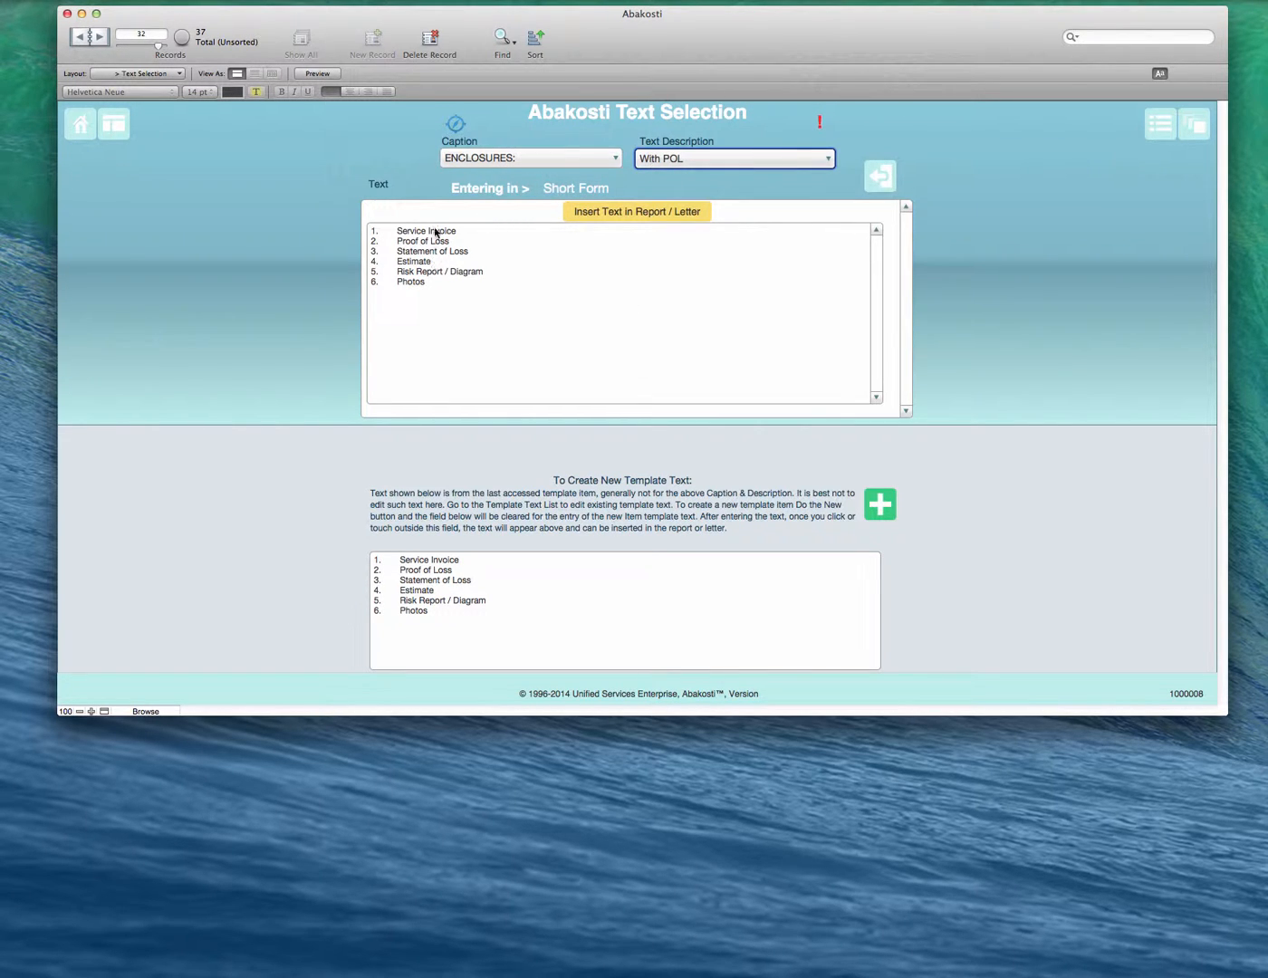
left_click(681, 213)
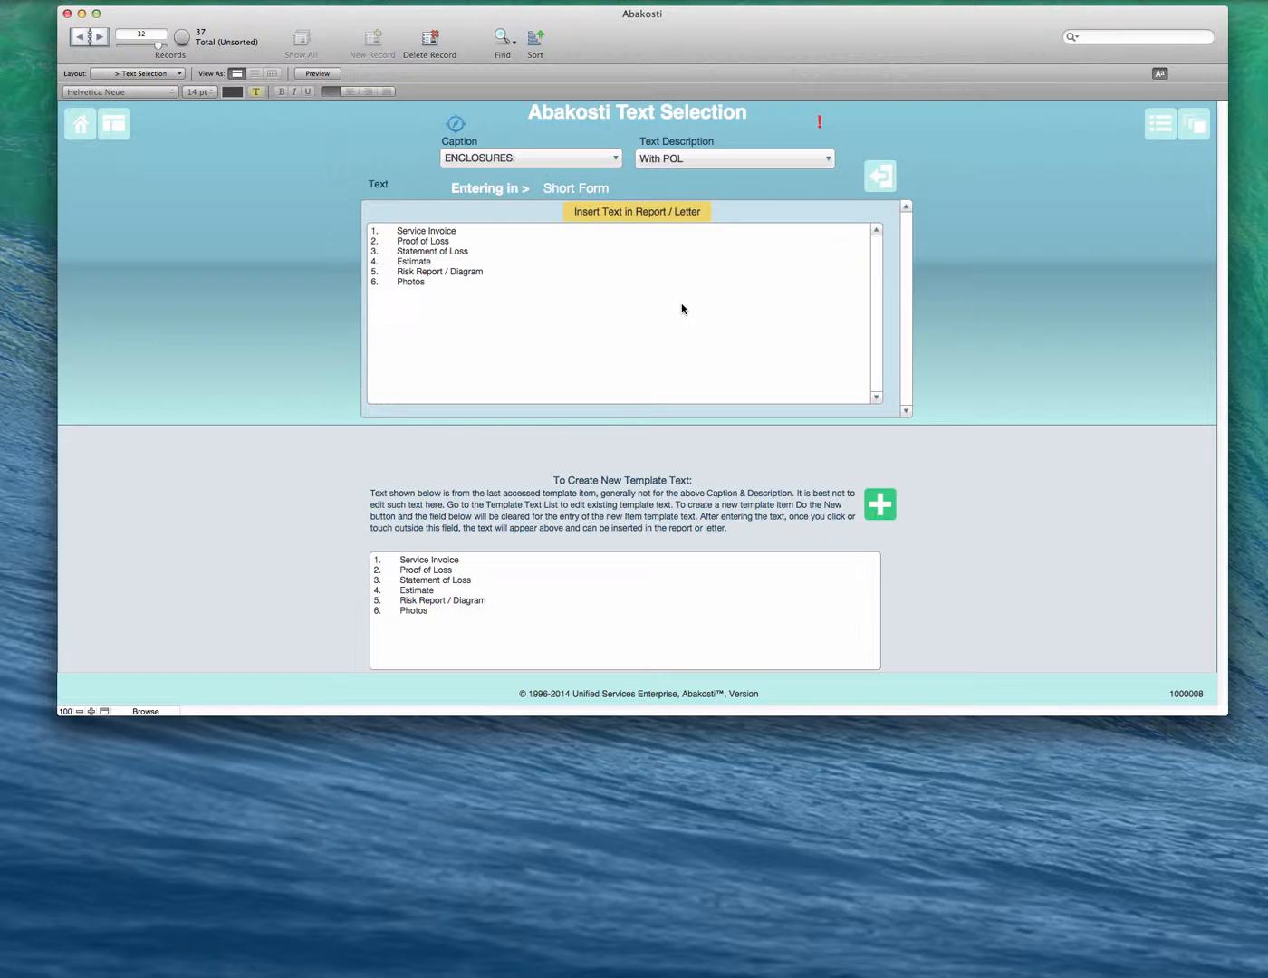
left_click(881, 175)
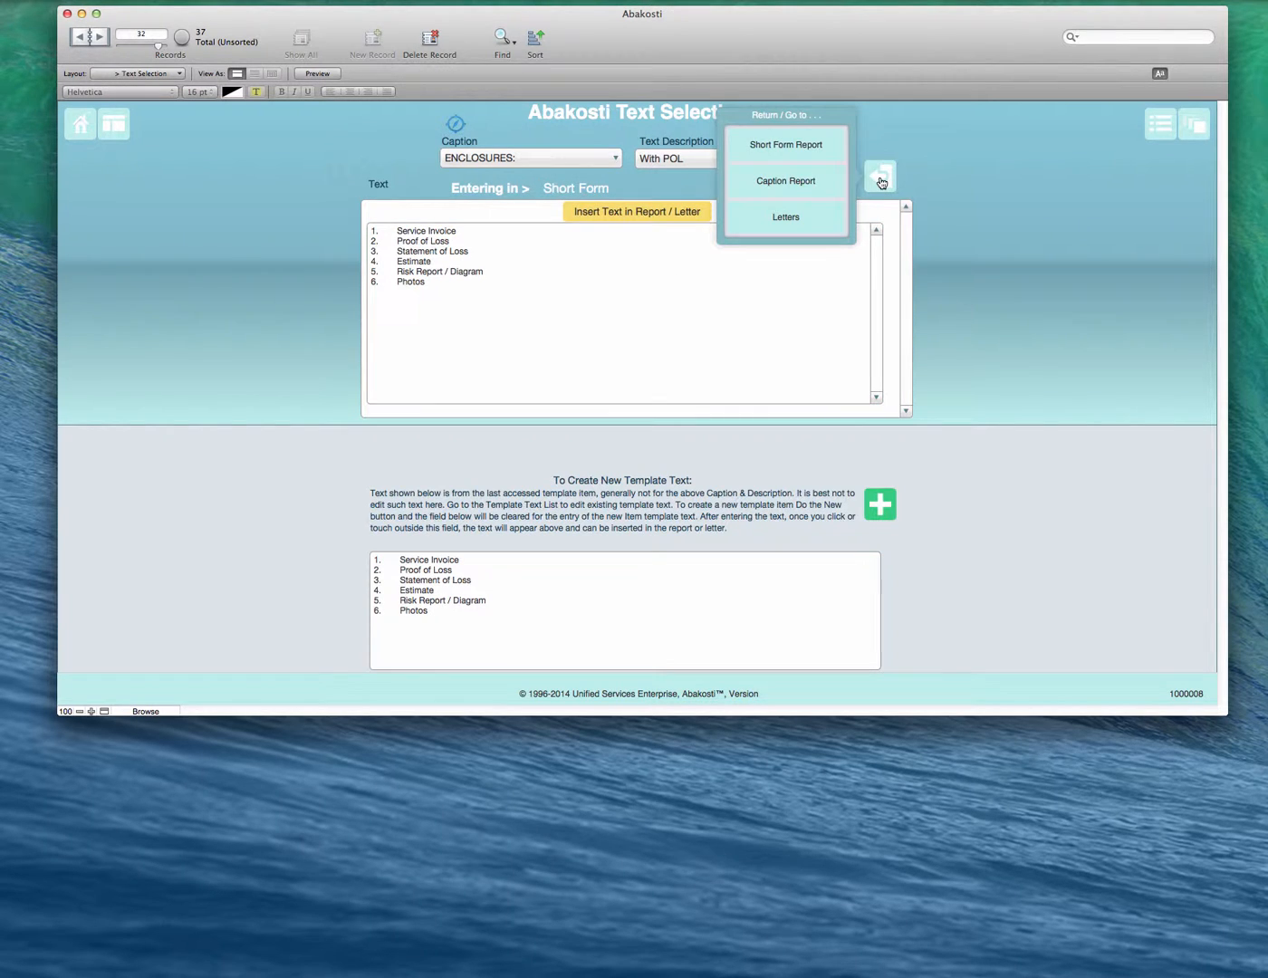
left_click(804, 149)
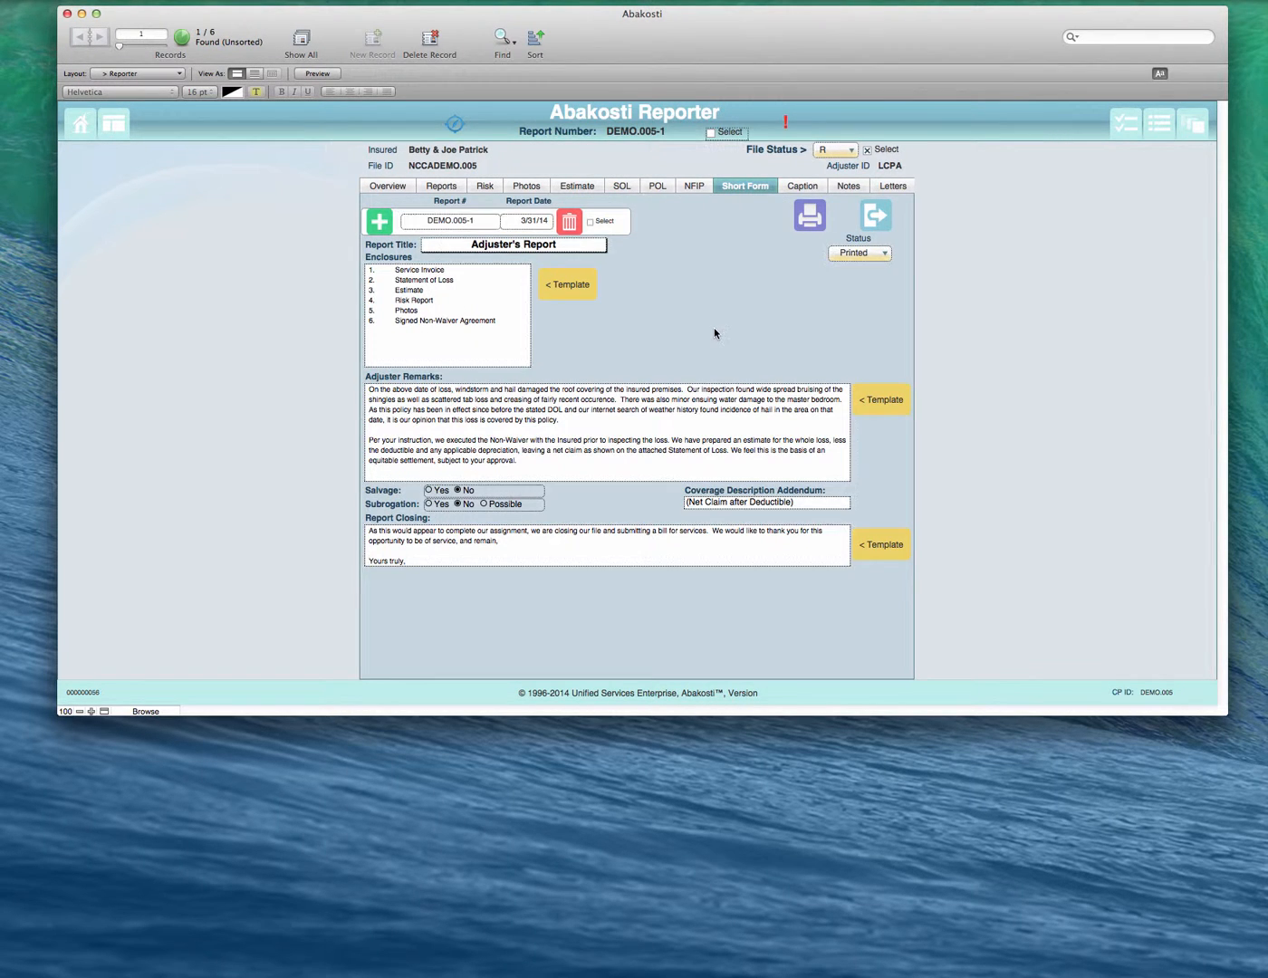
- View the SF 1 template text for the adjuster remarks and return to the Short Form Report
left_click(877, 411)
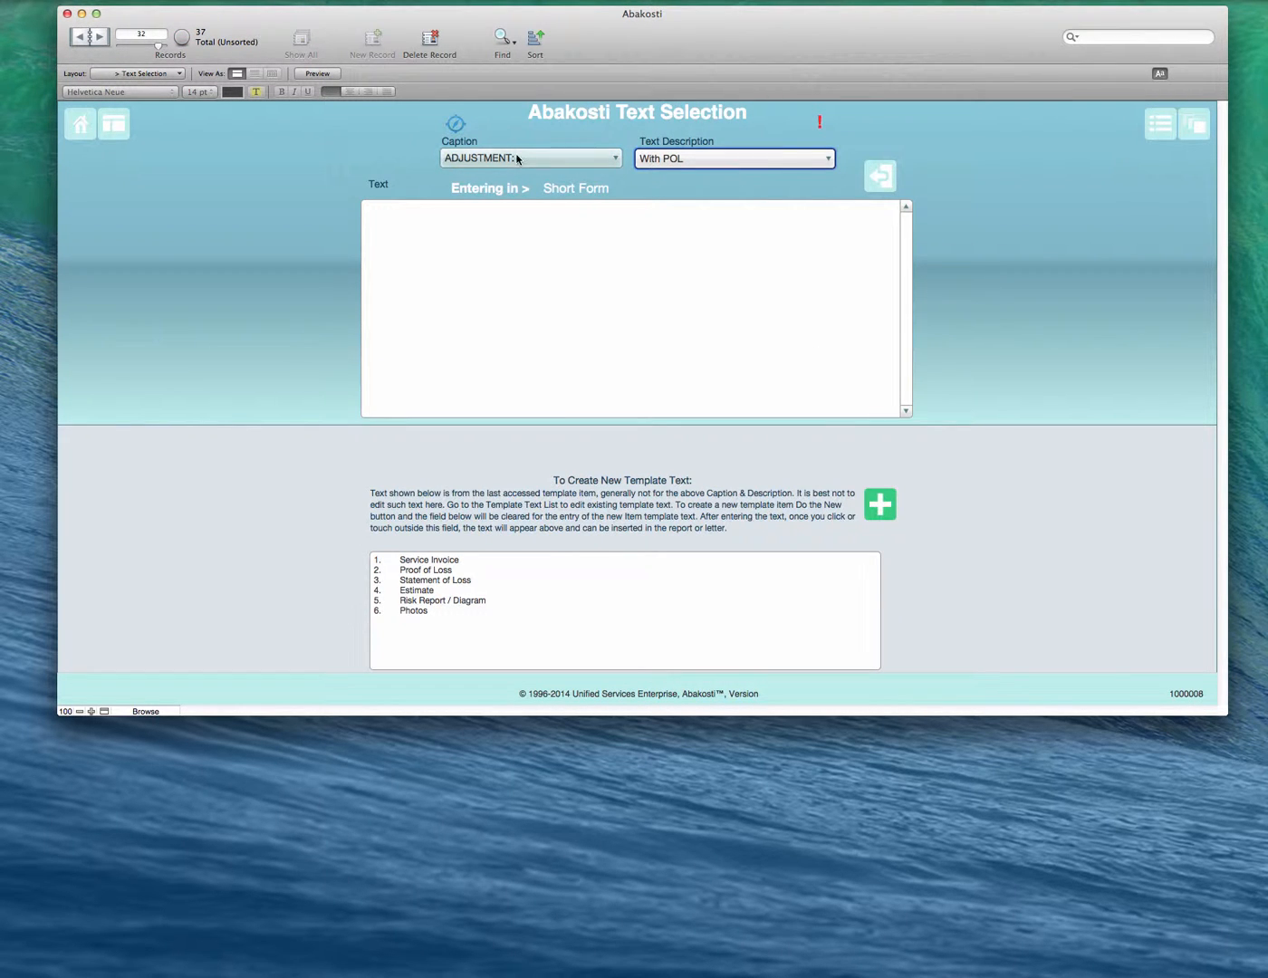
left_click(685, 161)
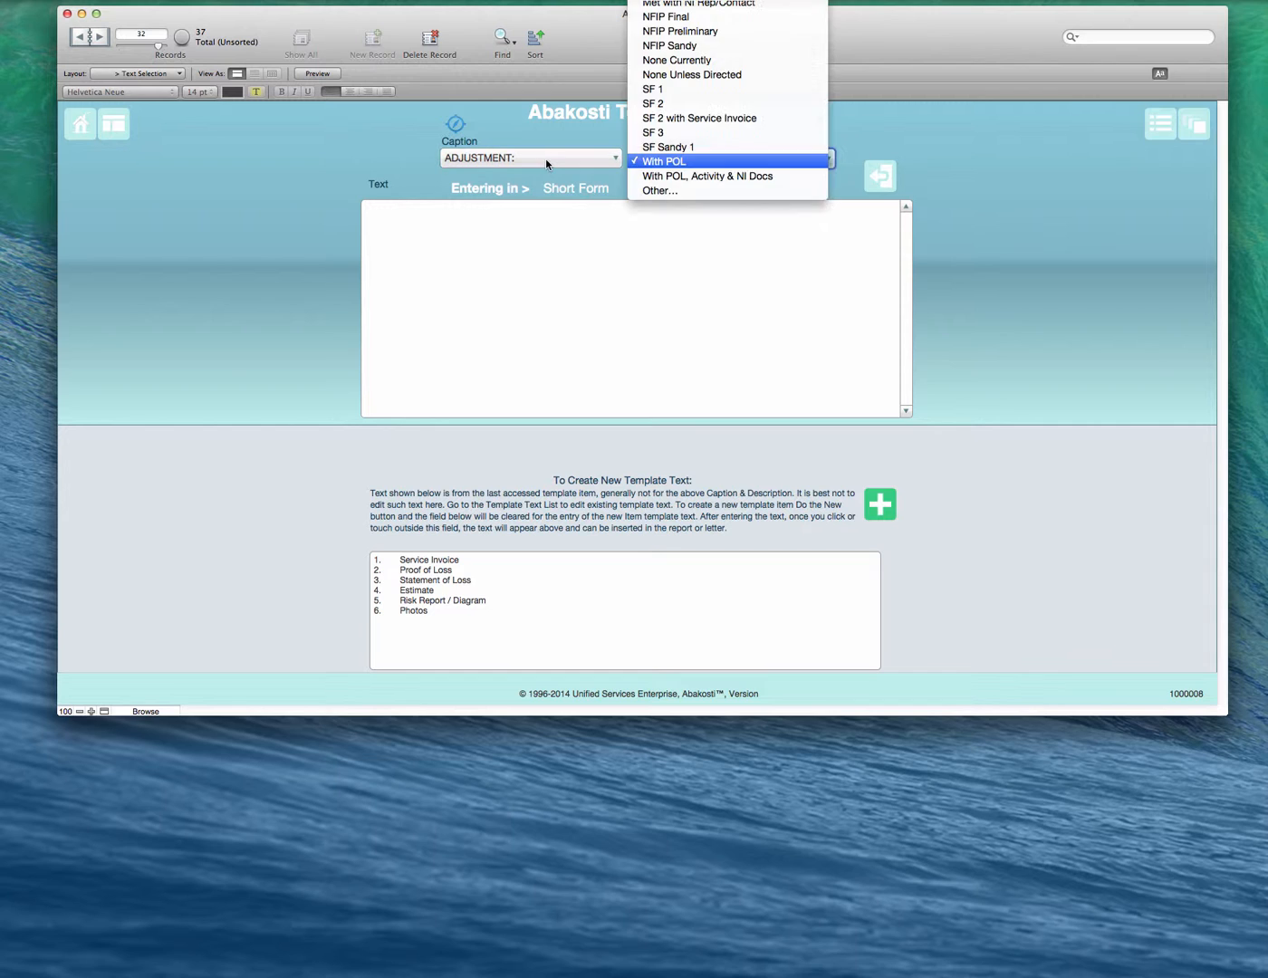
left_click(681, 89)
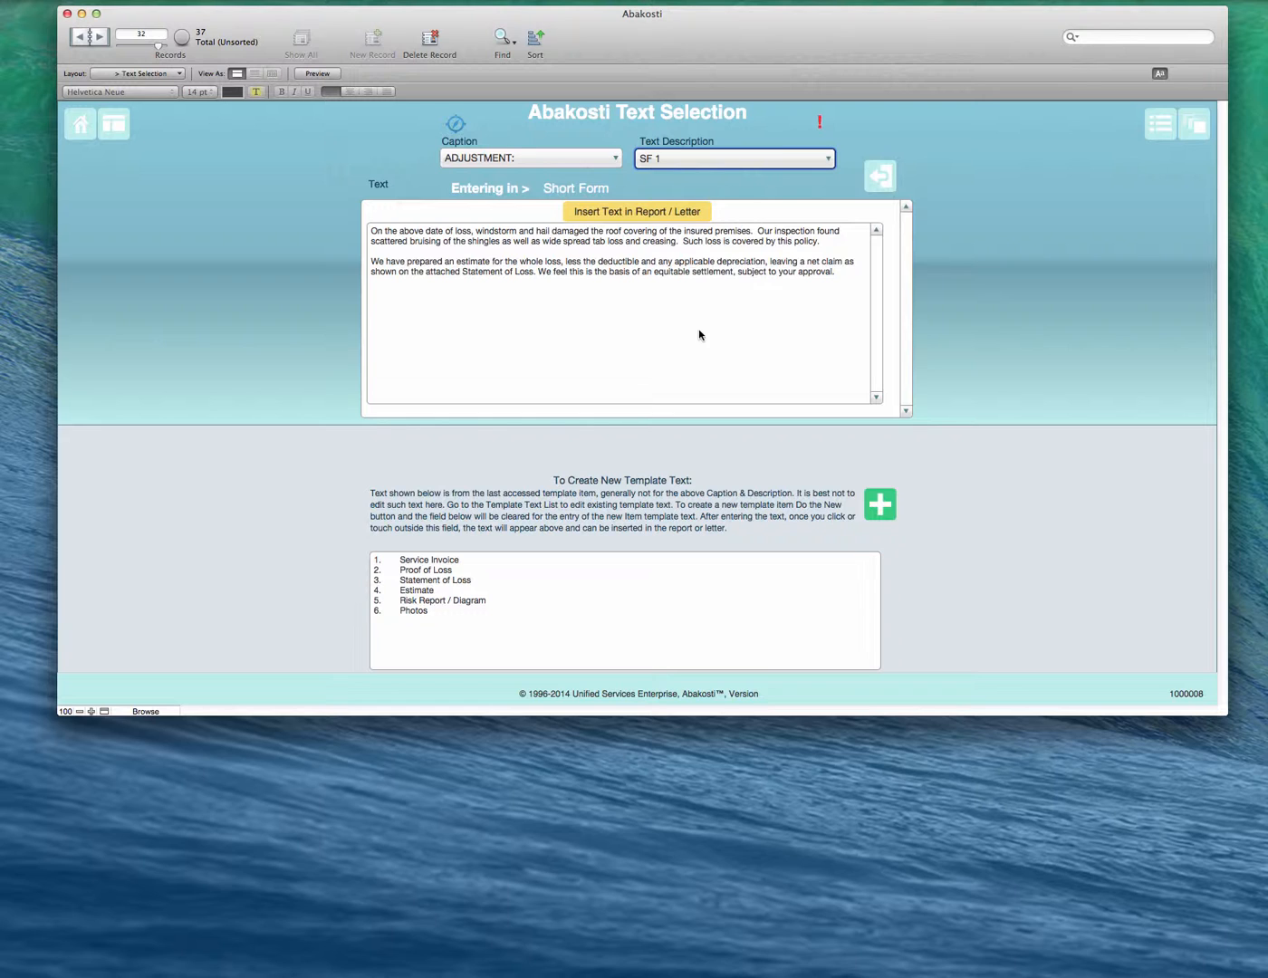
left_click(879, 174)
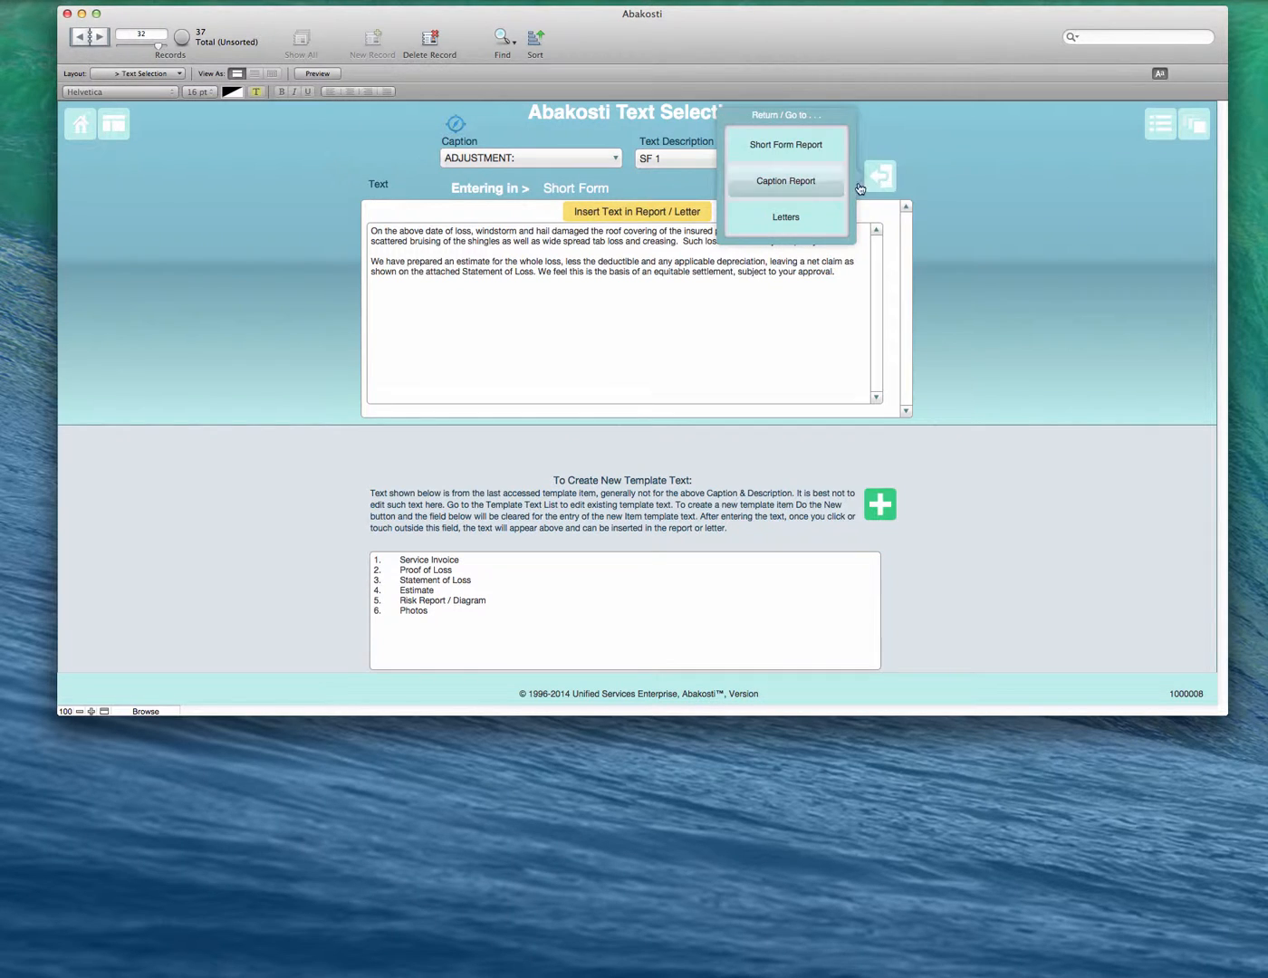
left_click(801, 150)
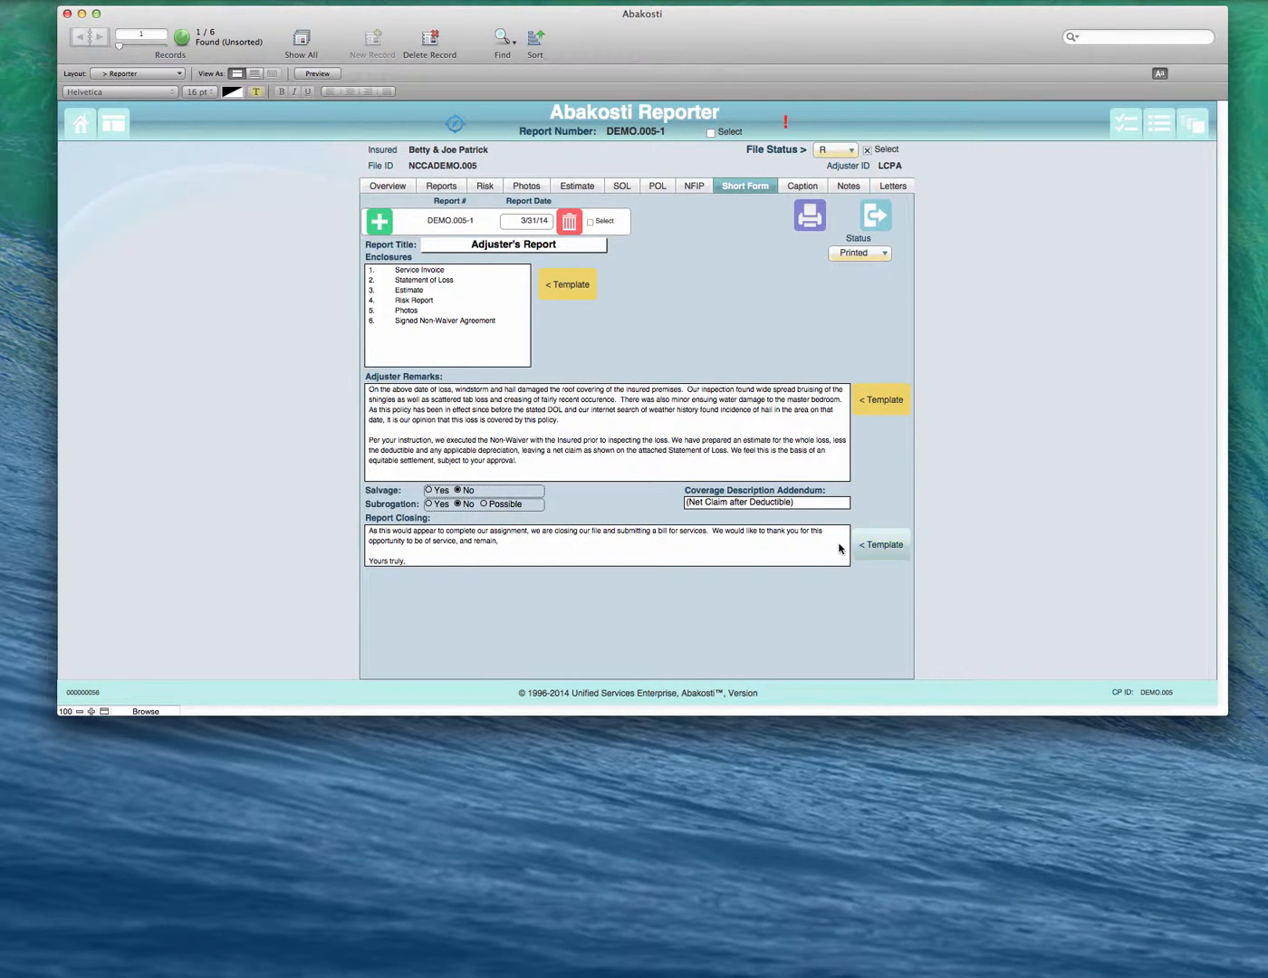
- Insert the SF 1 template text as the report closing
left_click(877, 547)
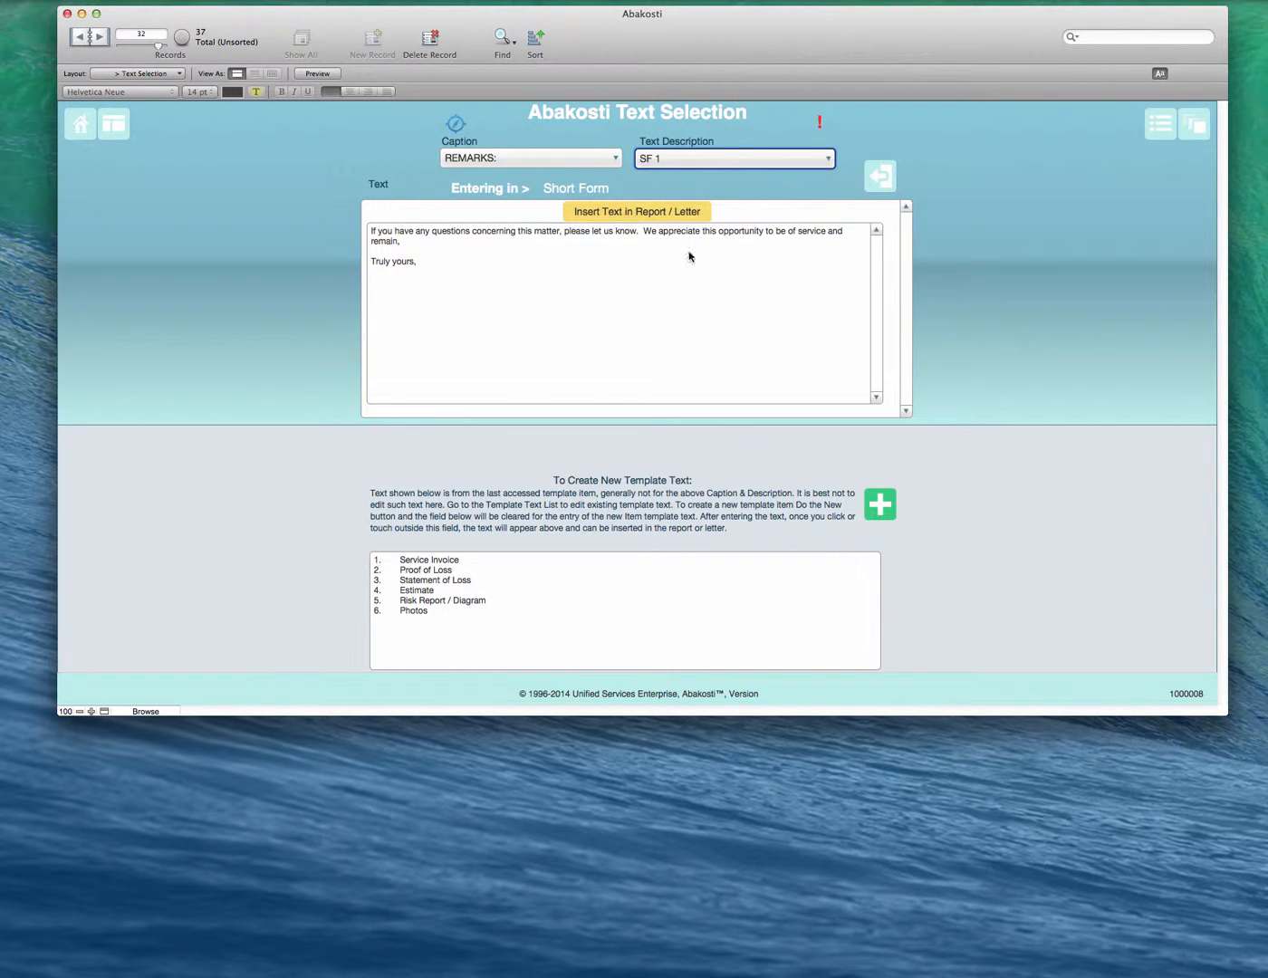
left_click(639, 212)
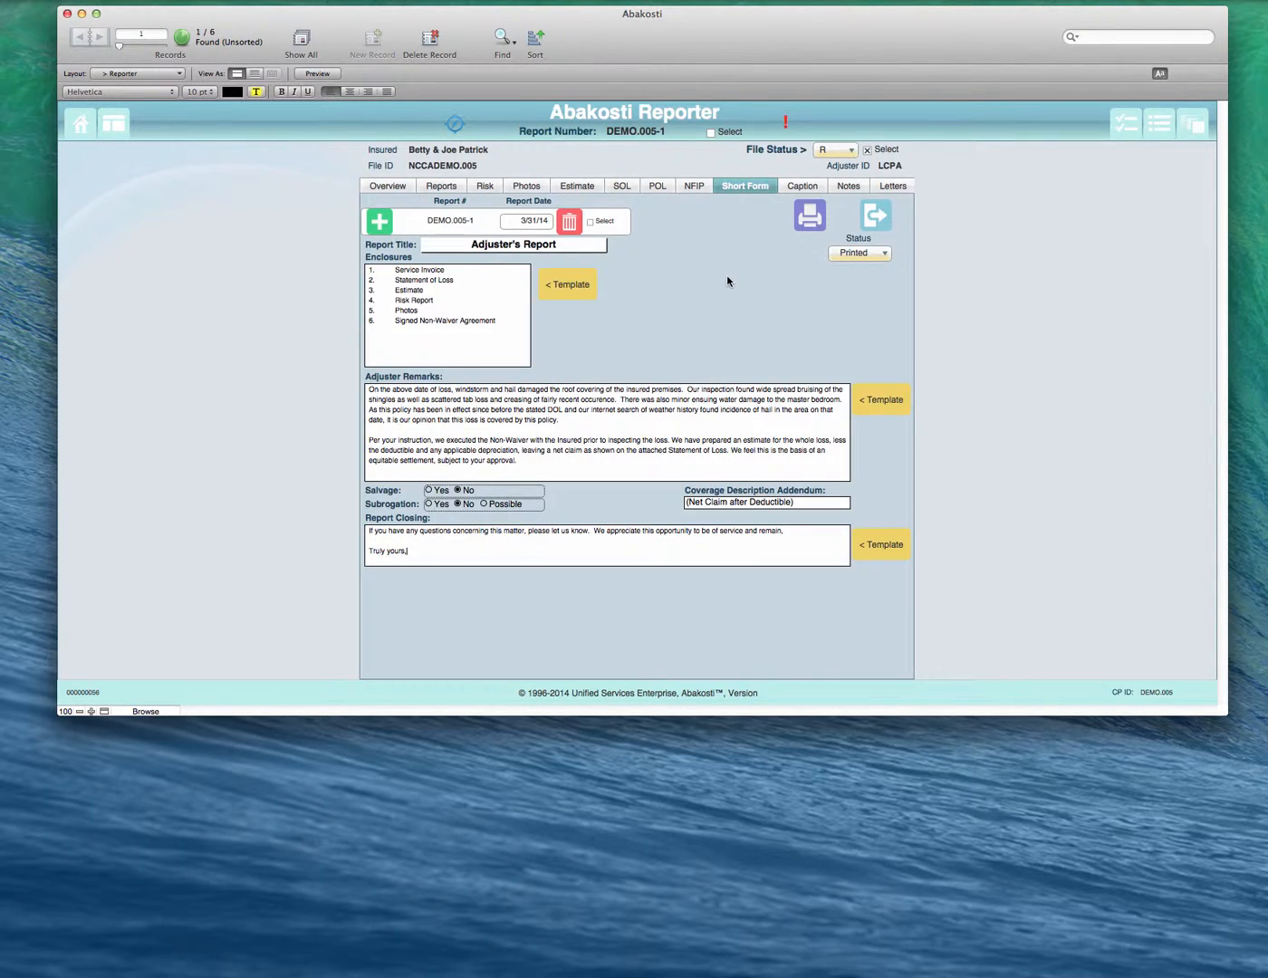
- Replace the report closing with the SF 2 with Service Invoice template text
left_click(873, 552)
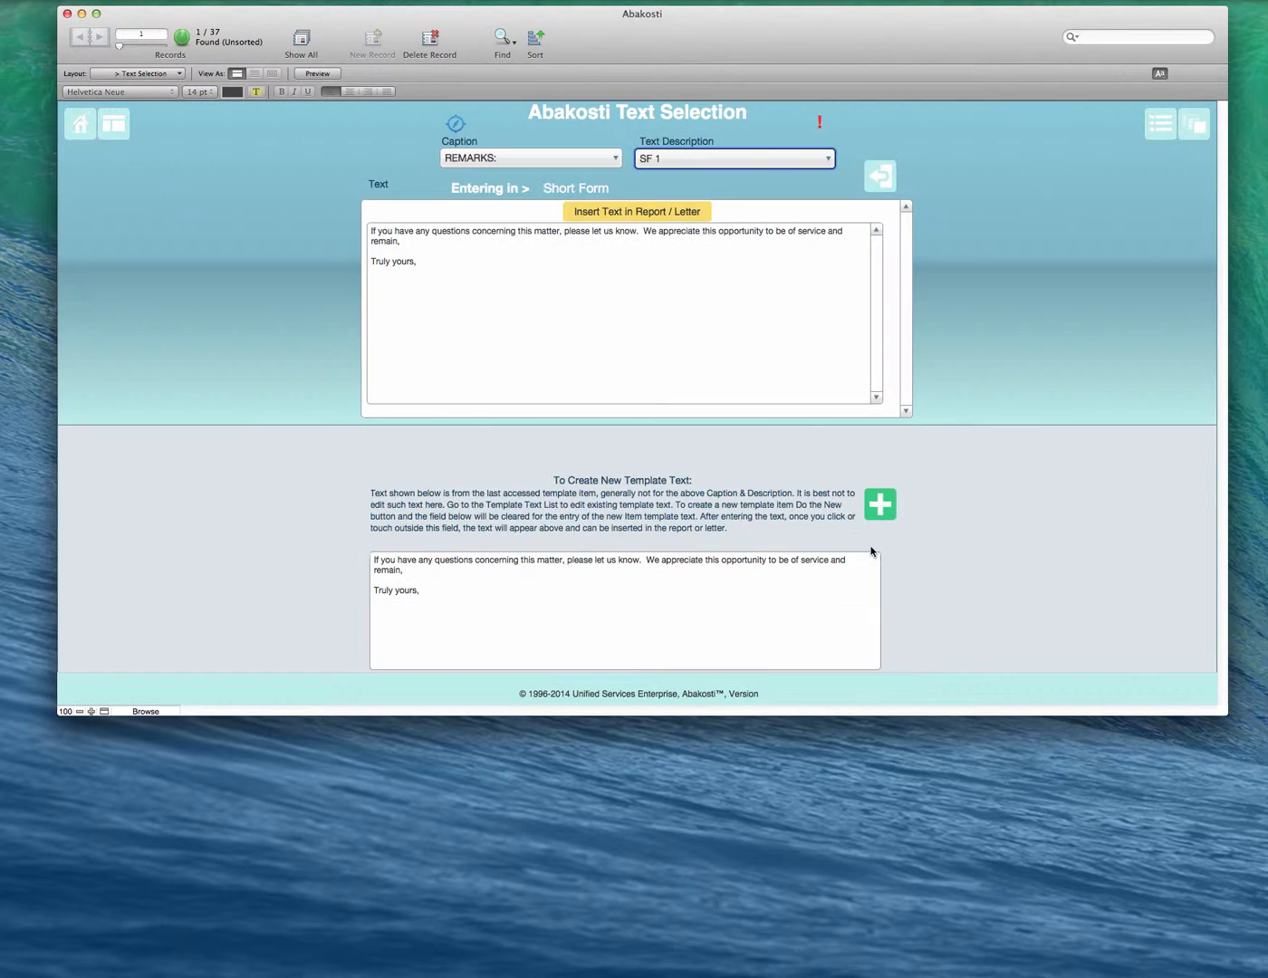
left_click(698, 160)
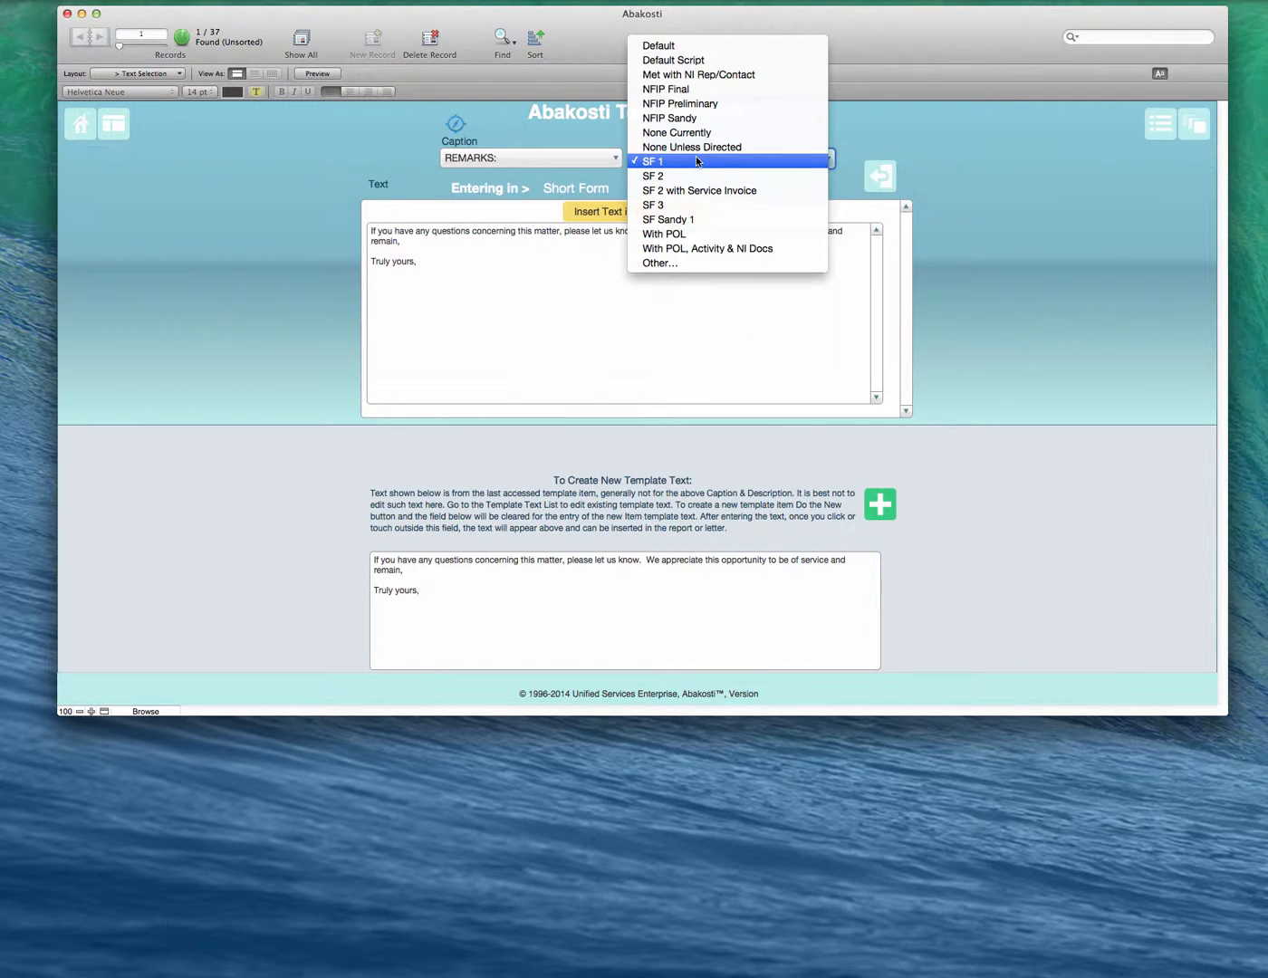
left_click(701, 192)
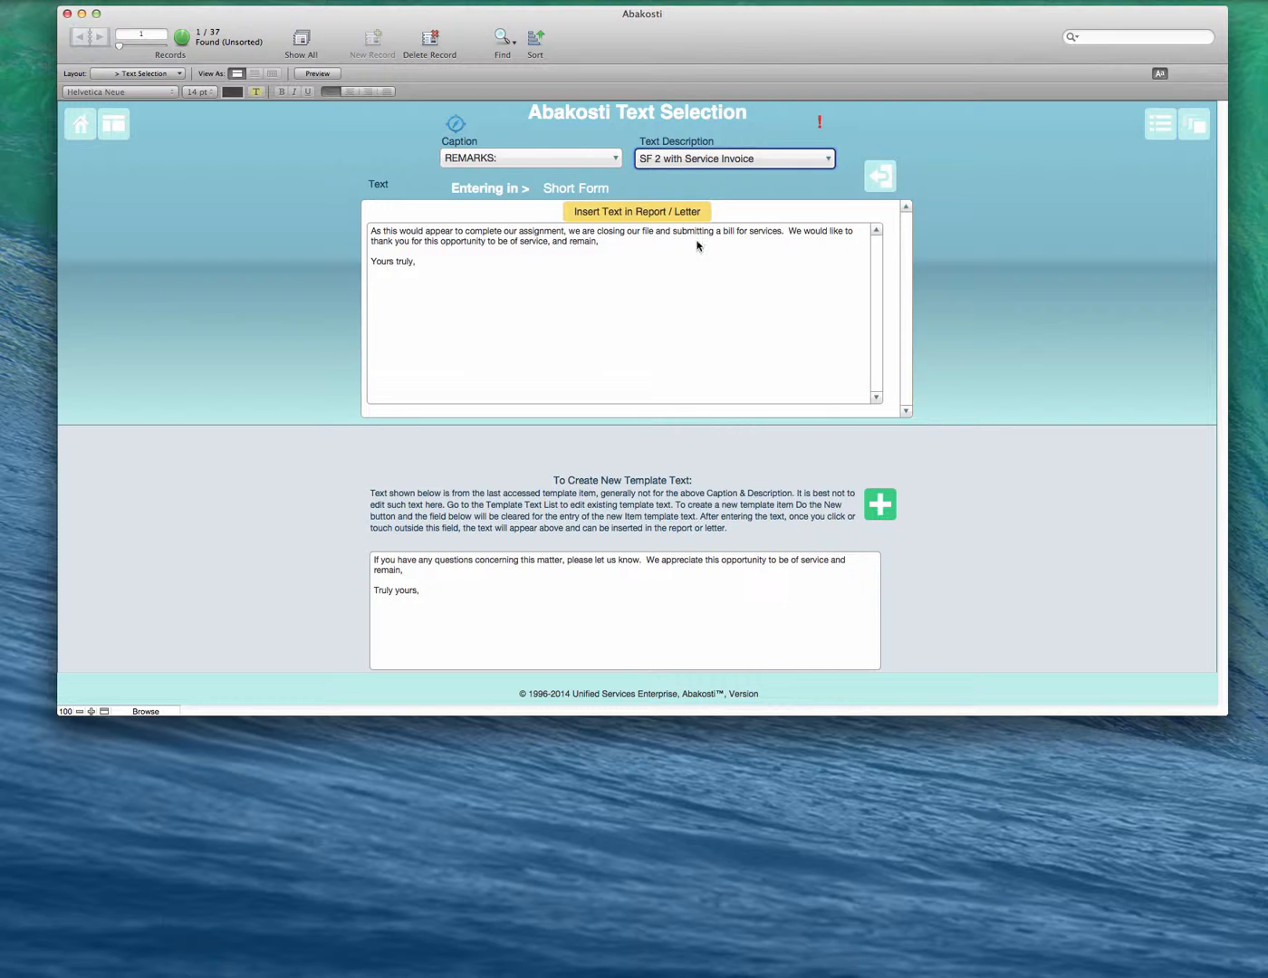
left_click(638, 212)
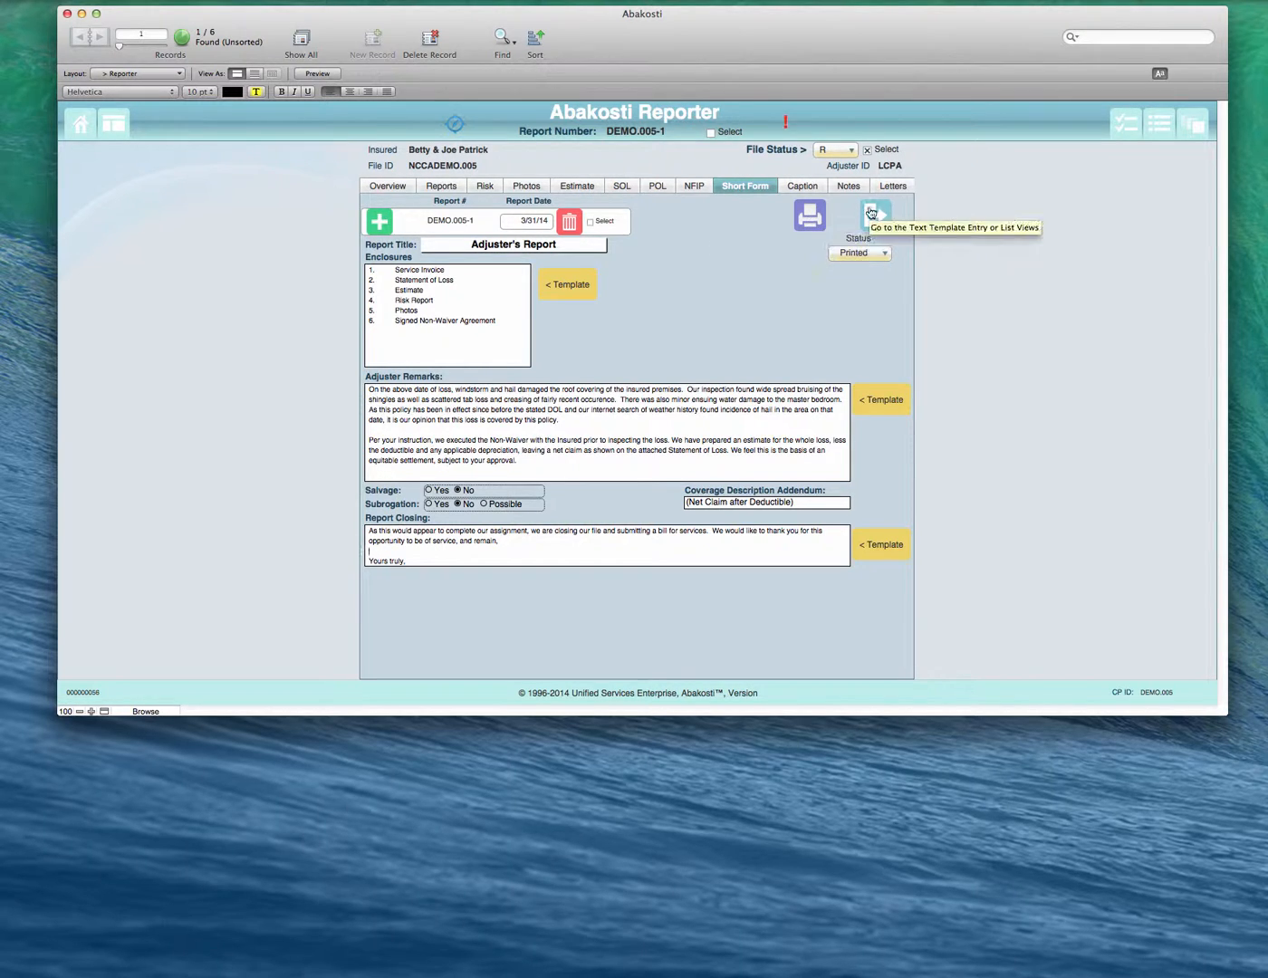
- Preview the short form report, check its layout and contents, and return to the report entry
left_click(810, 217)
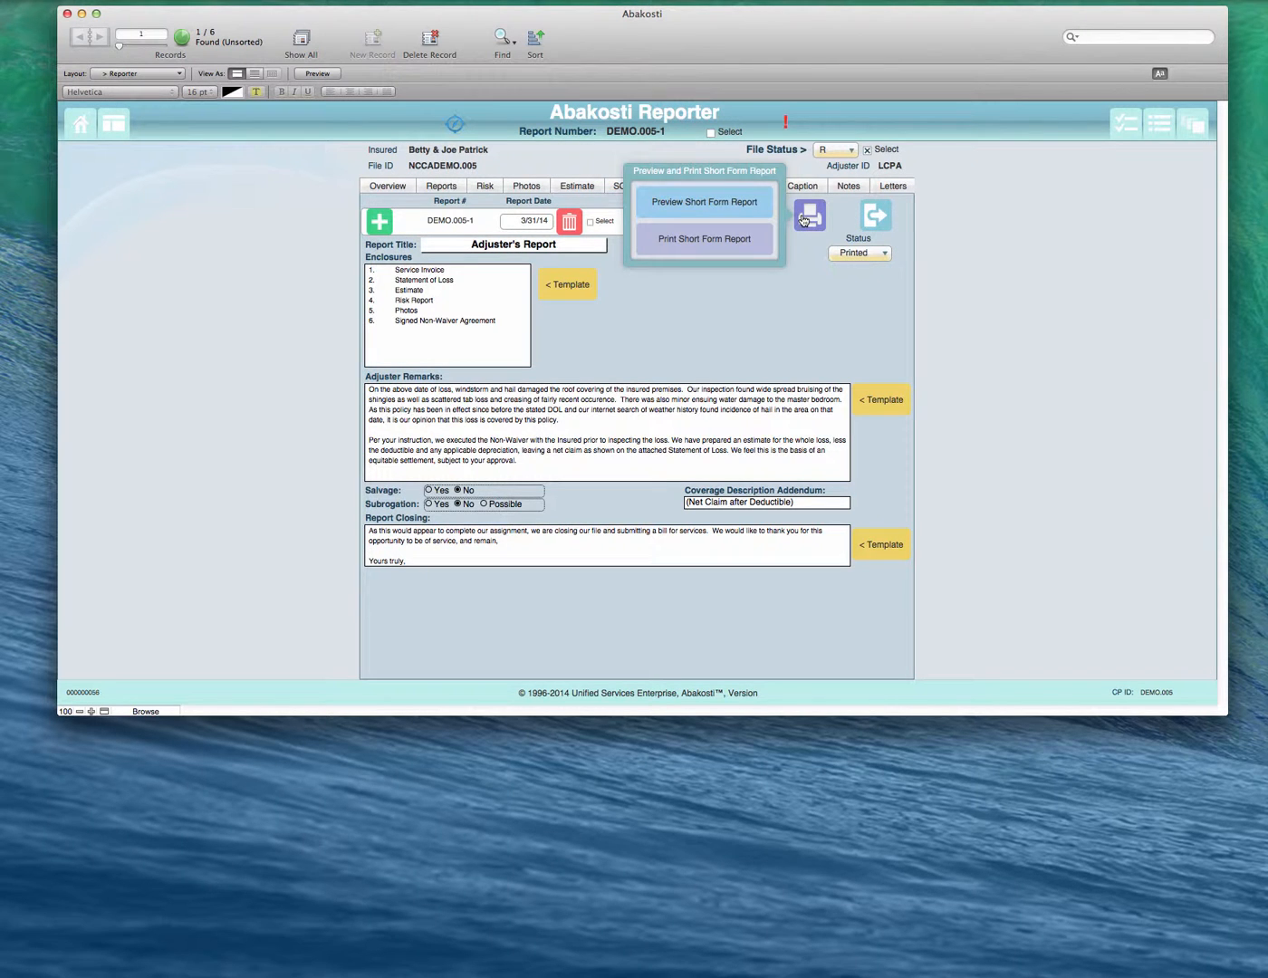
left_click(761, 204)
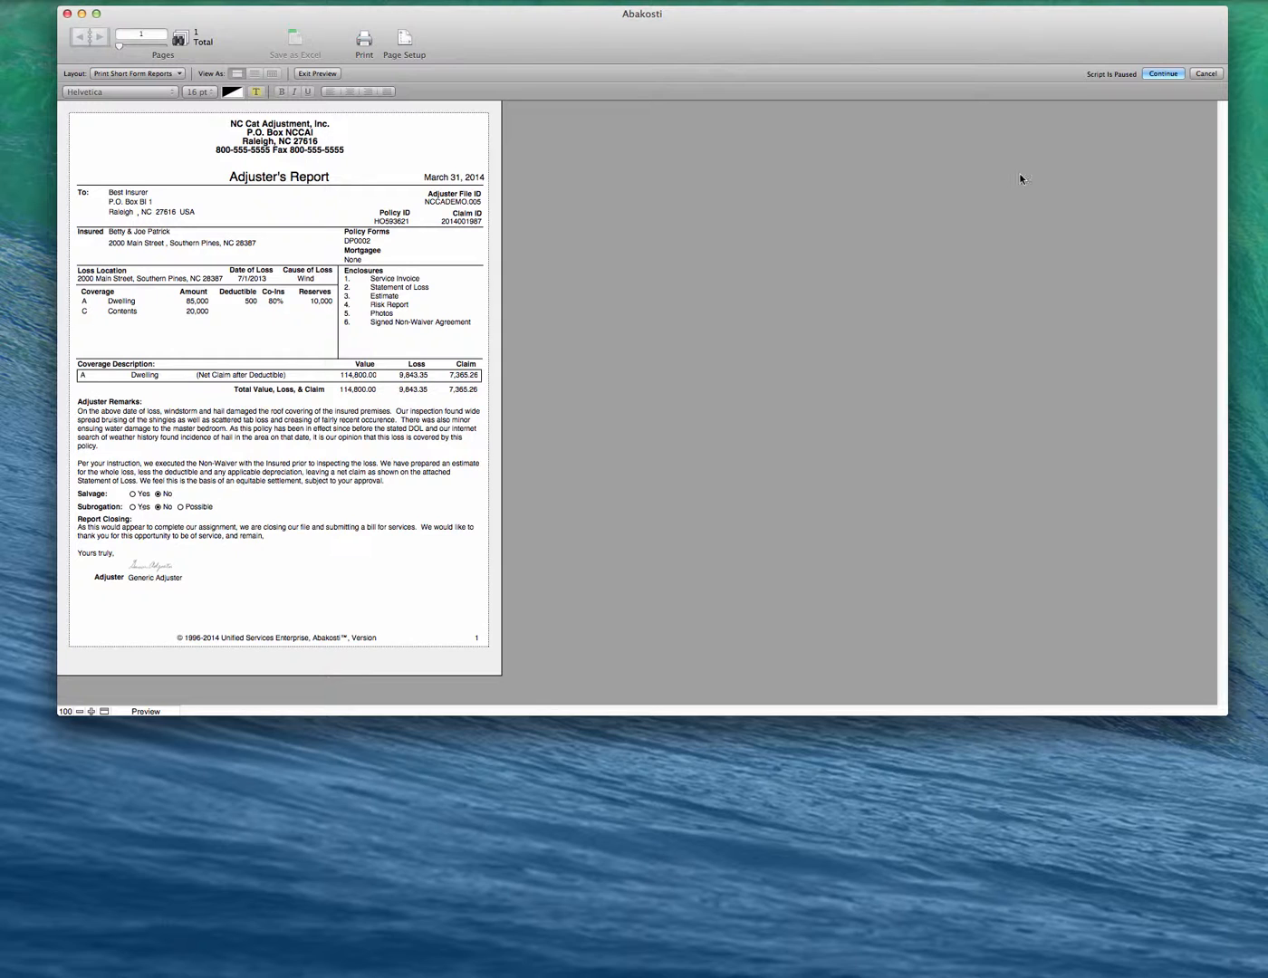
left_click(1160, 73)
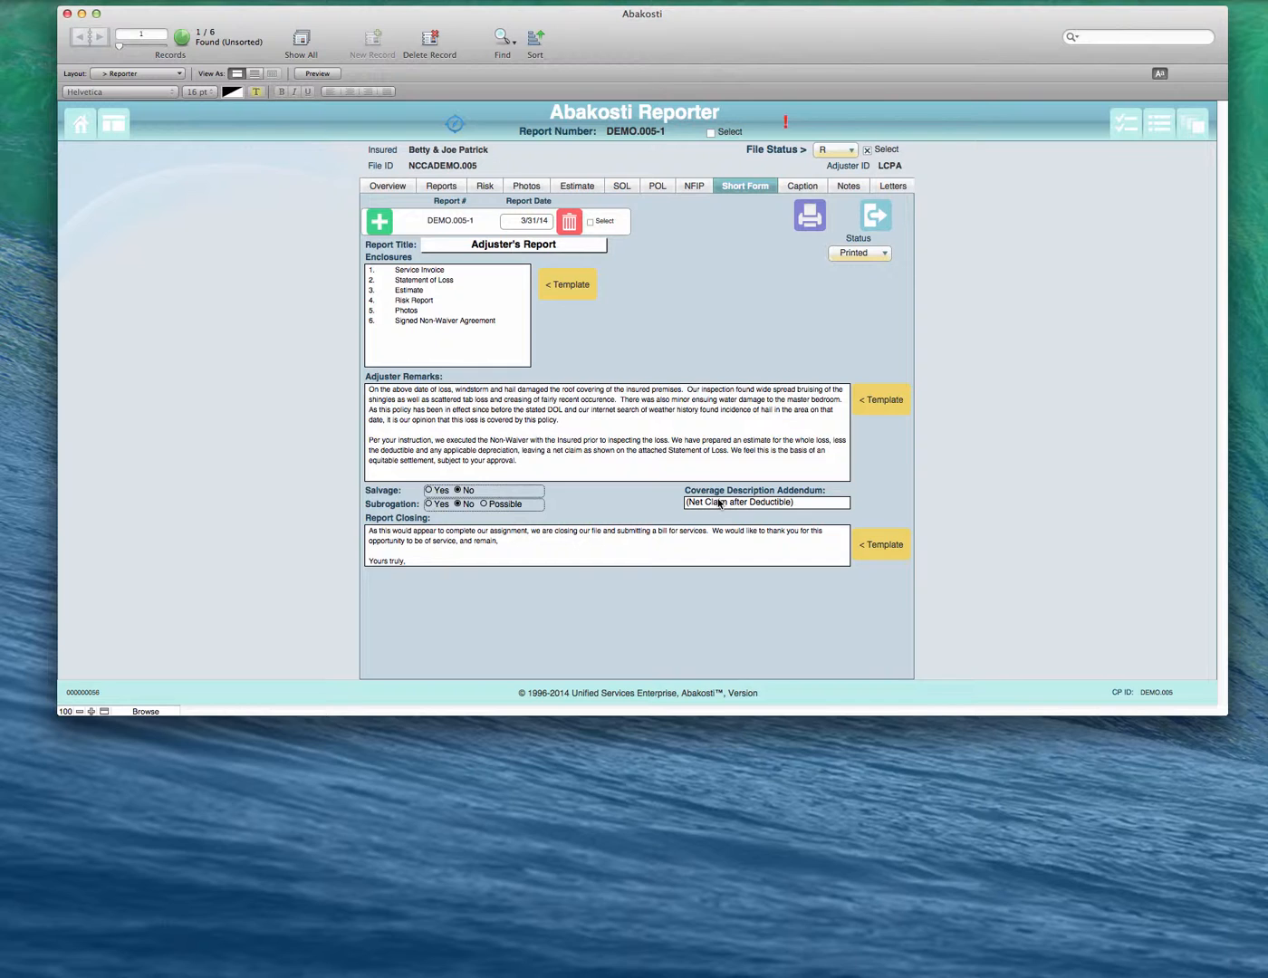
- Check the choices for the coverage description addendum, then preview the short form report and return to the entry screen
left_click(811, 505)
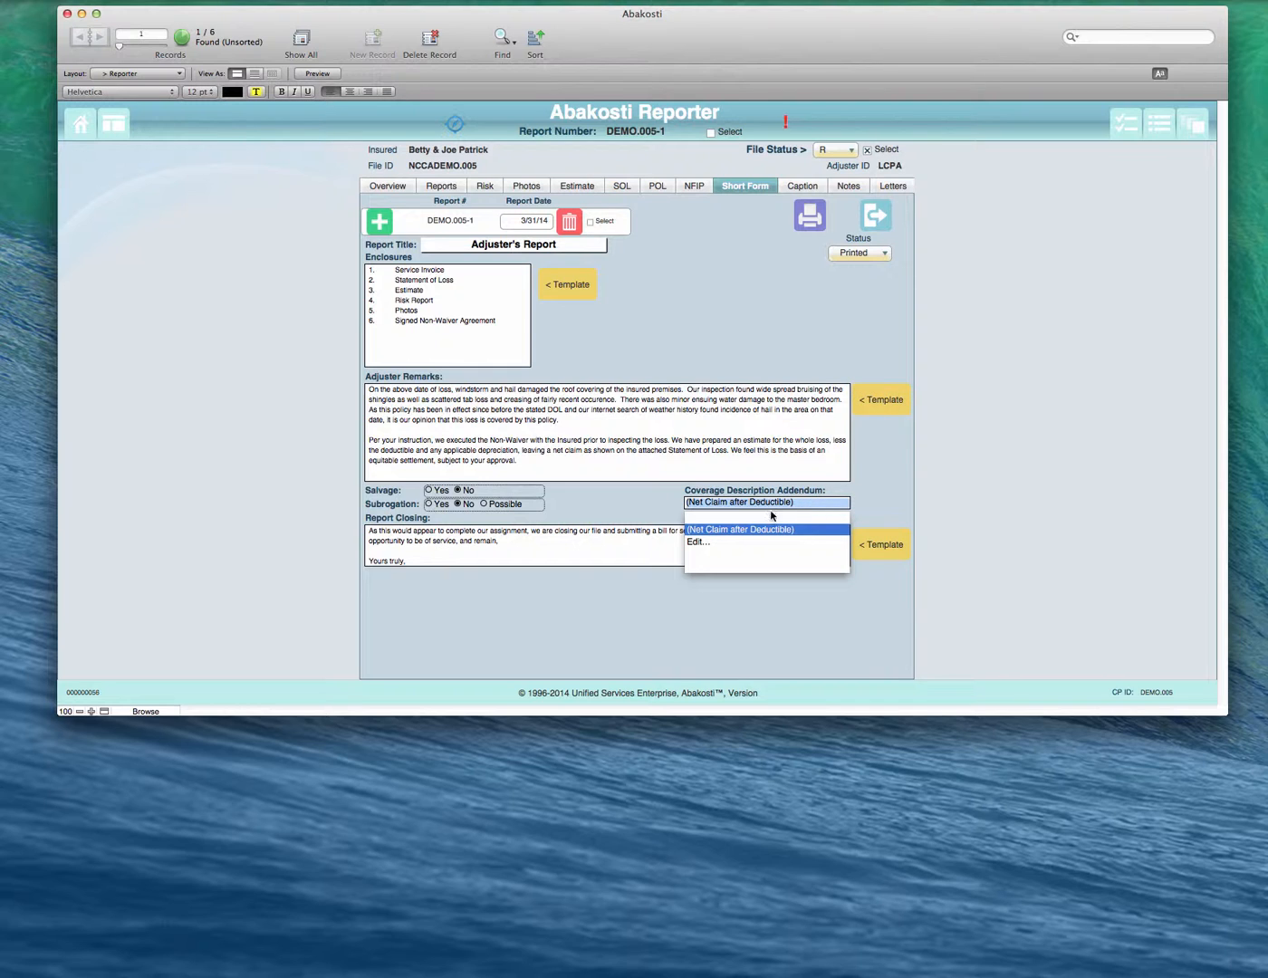
left_click(817, 229)
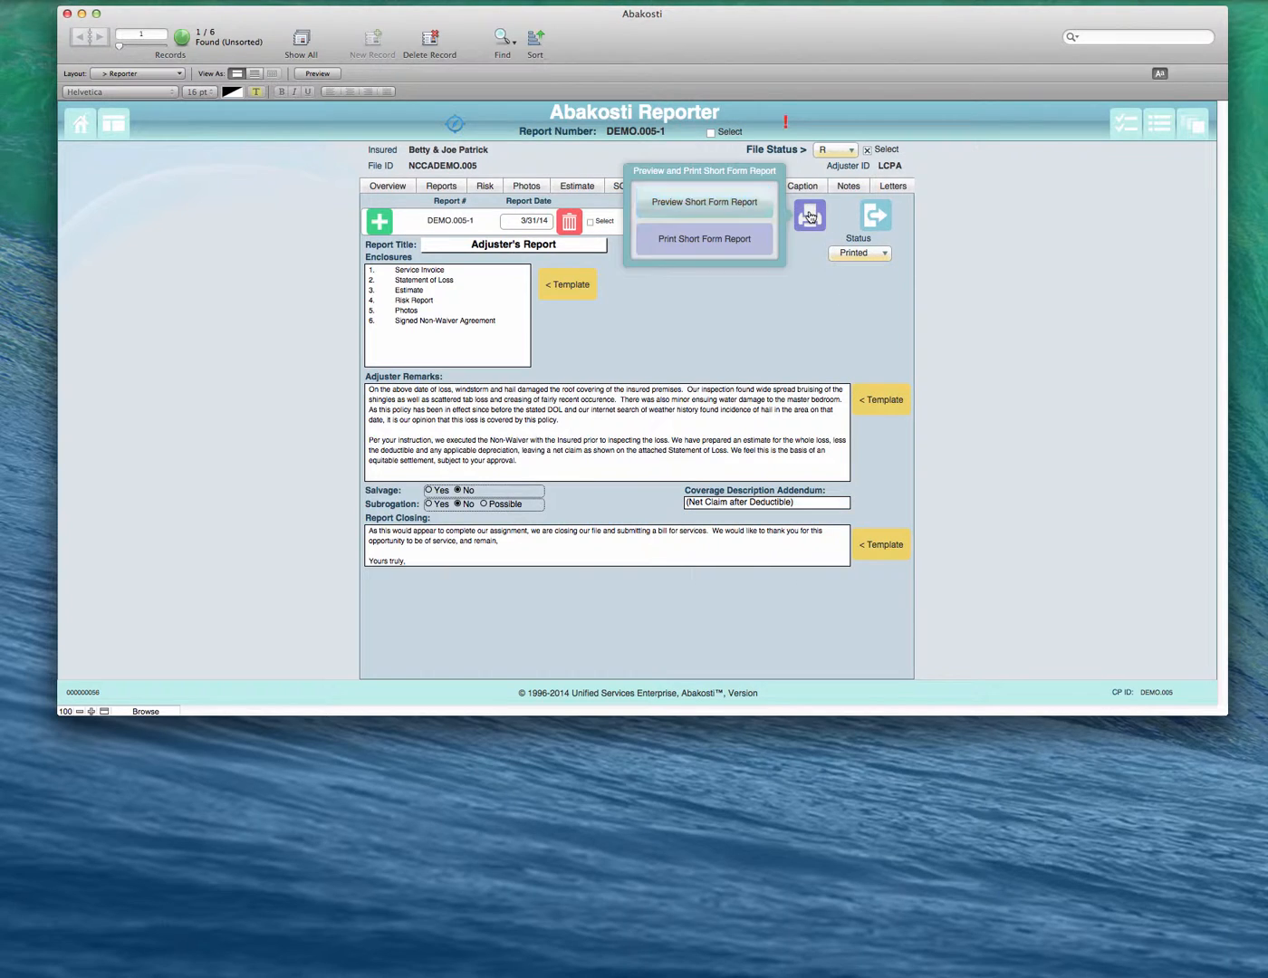
left_click(725, 205)
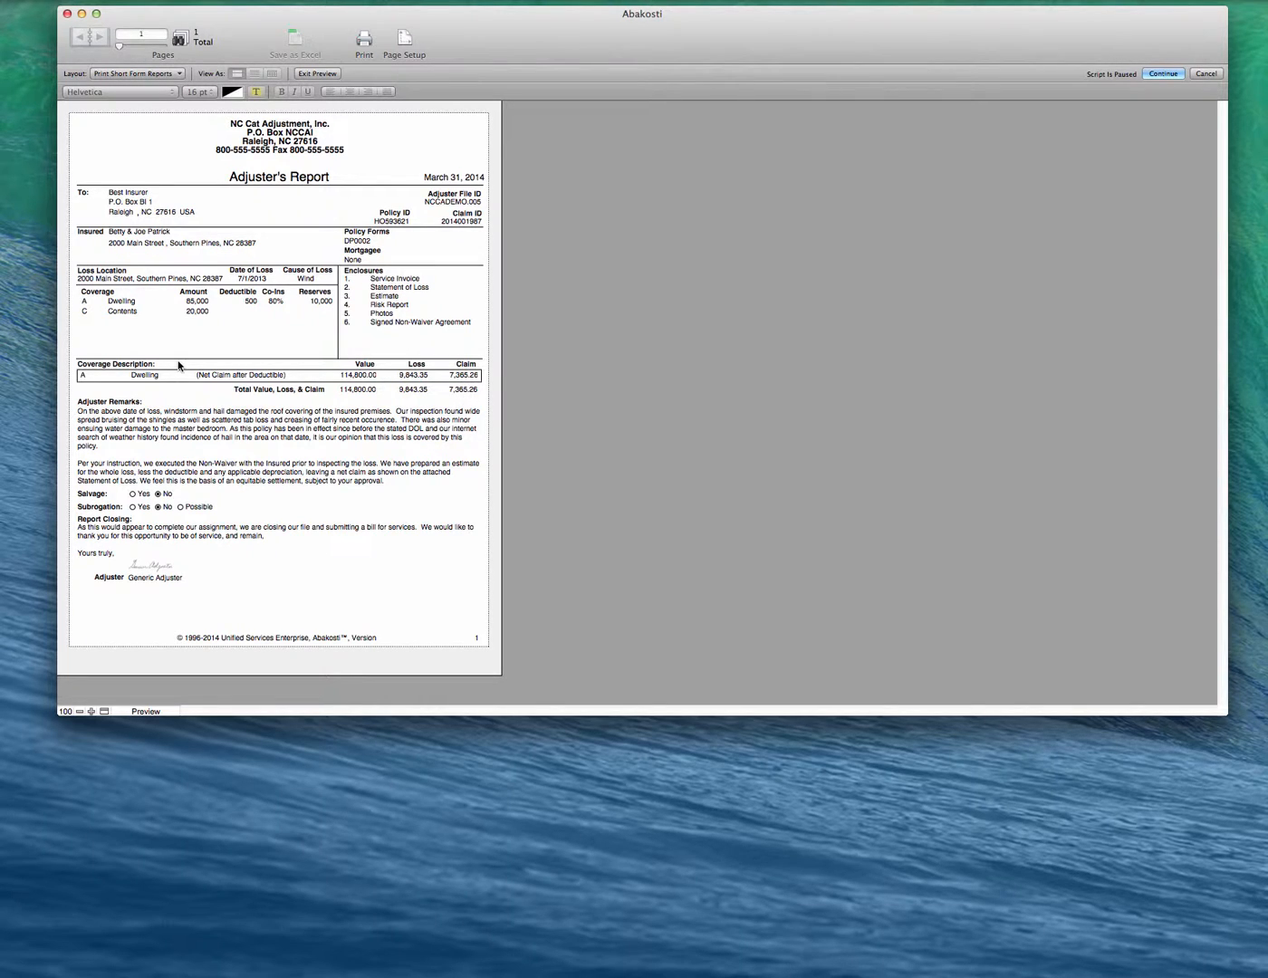
left_click(1162, 75)
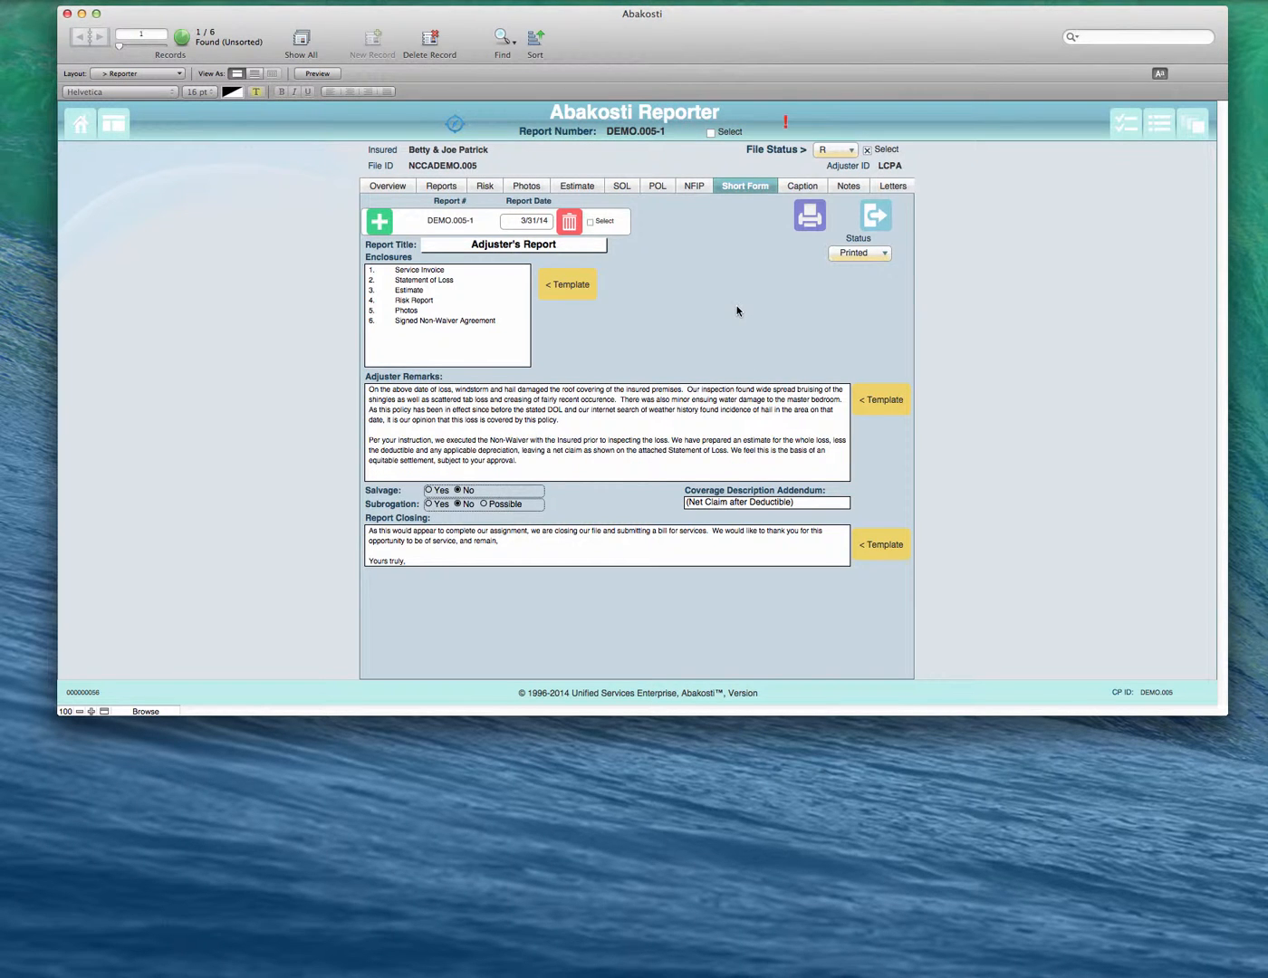
- Create a new caption report and title it First Report
left_click(800, 185)
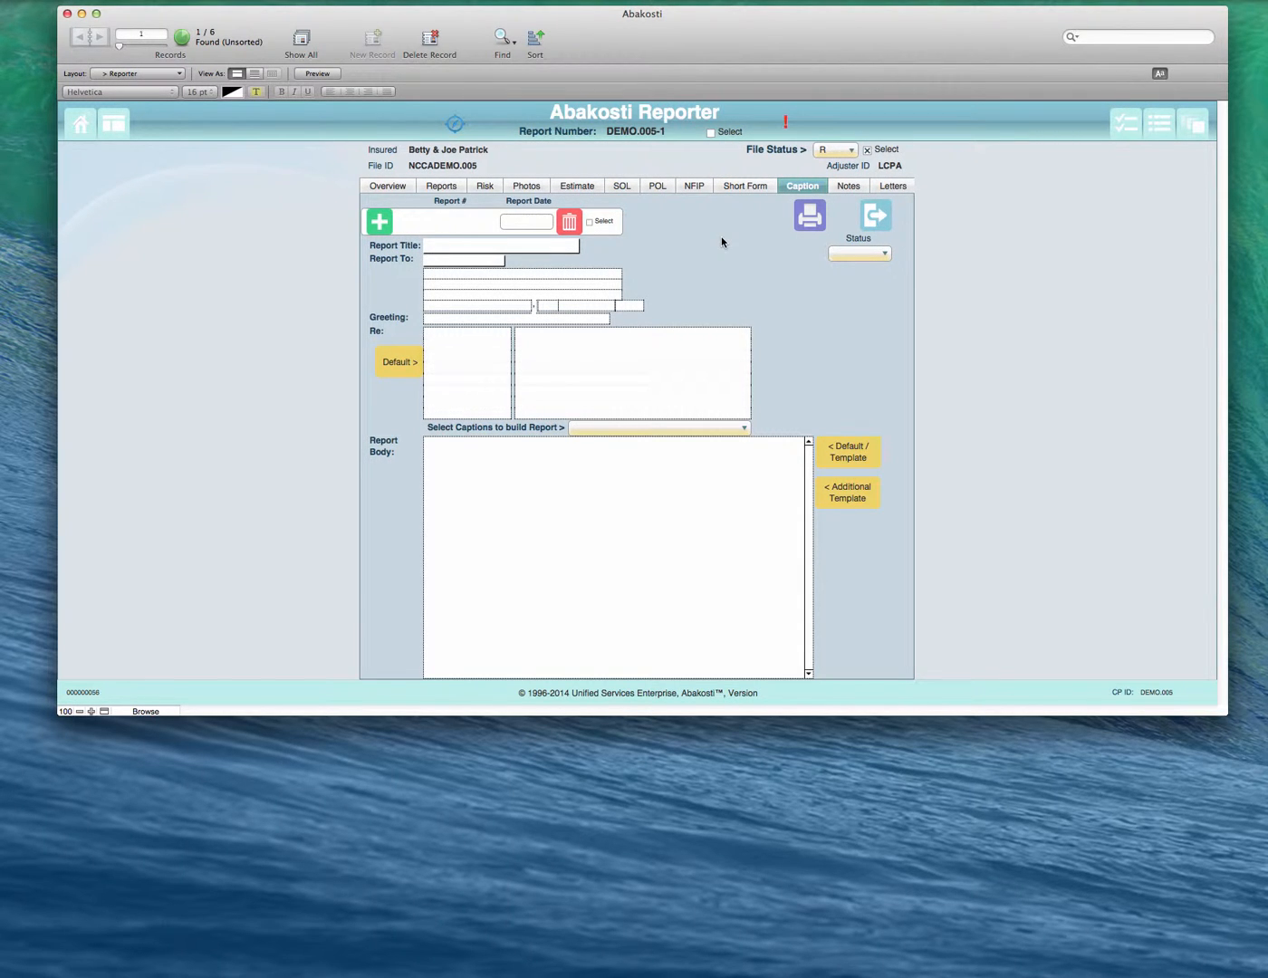
left_click(378, 222)
left_click(483, 248)
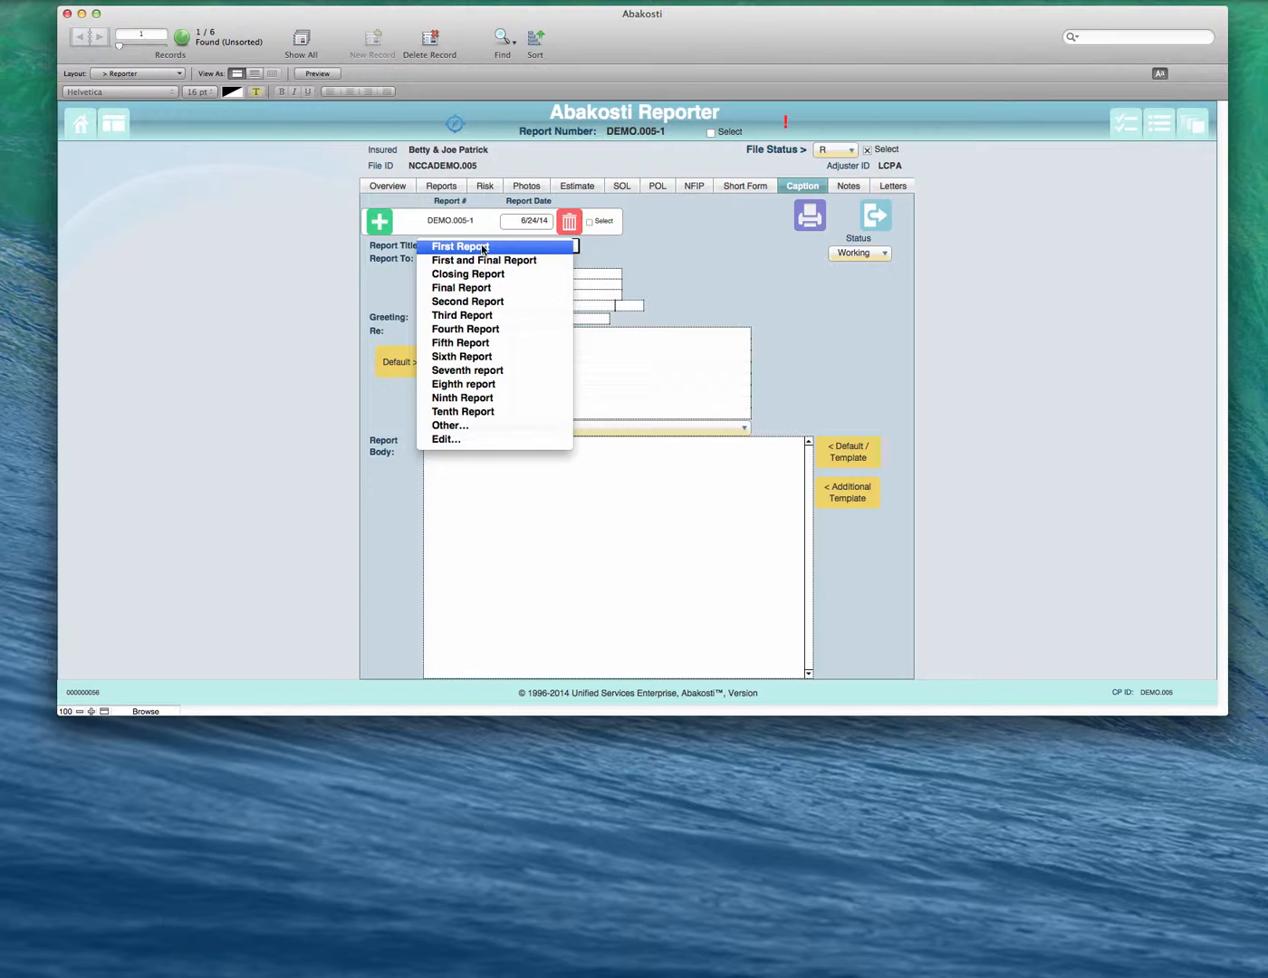
left_click(482, 247)
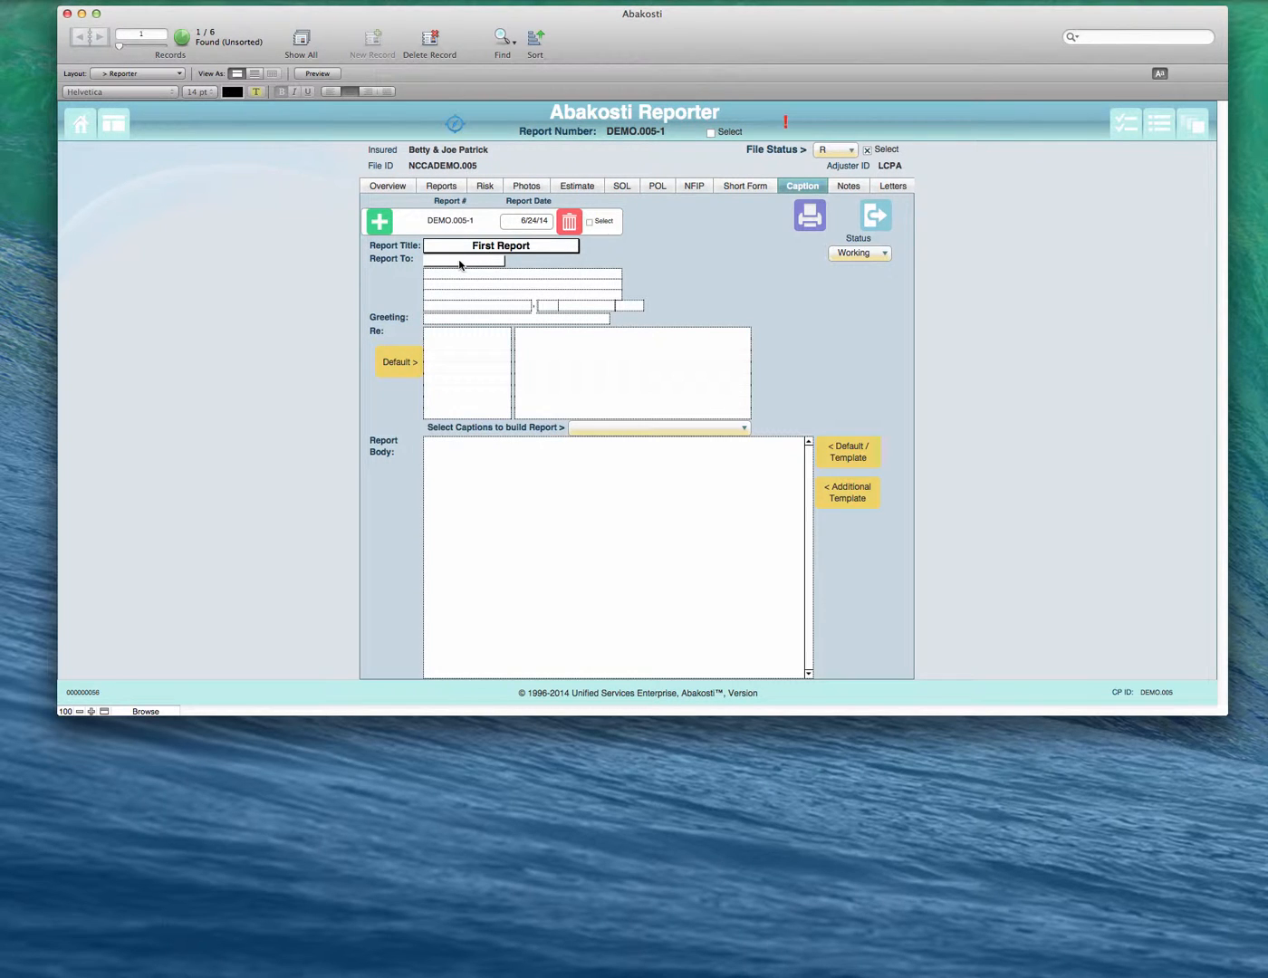
- Address the caption report to the Company and fill its Re: section with the default claim details
left_click(461, 260)
left_click(460, 261)
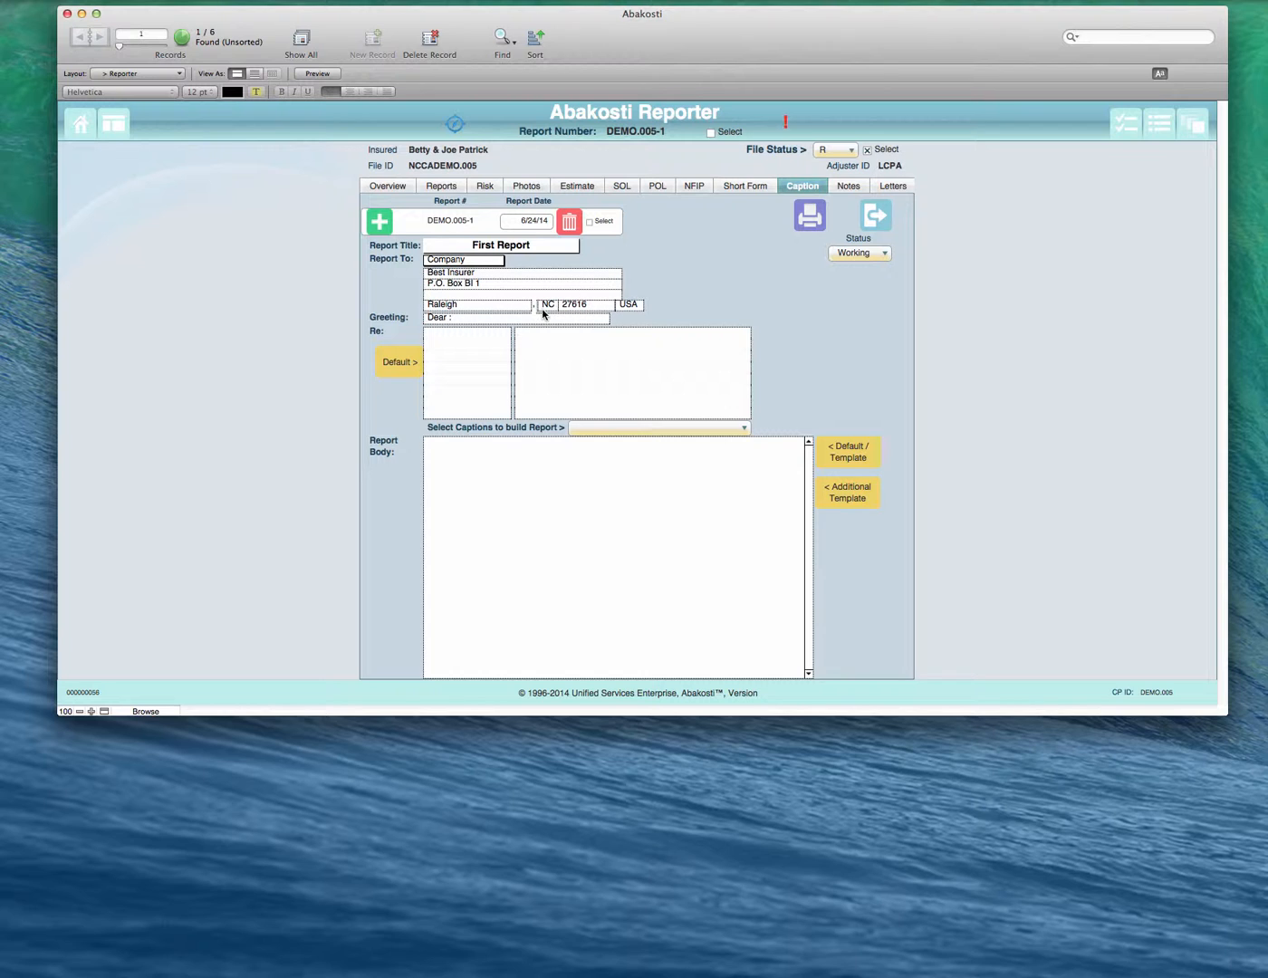
left_click(519, 318)
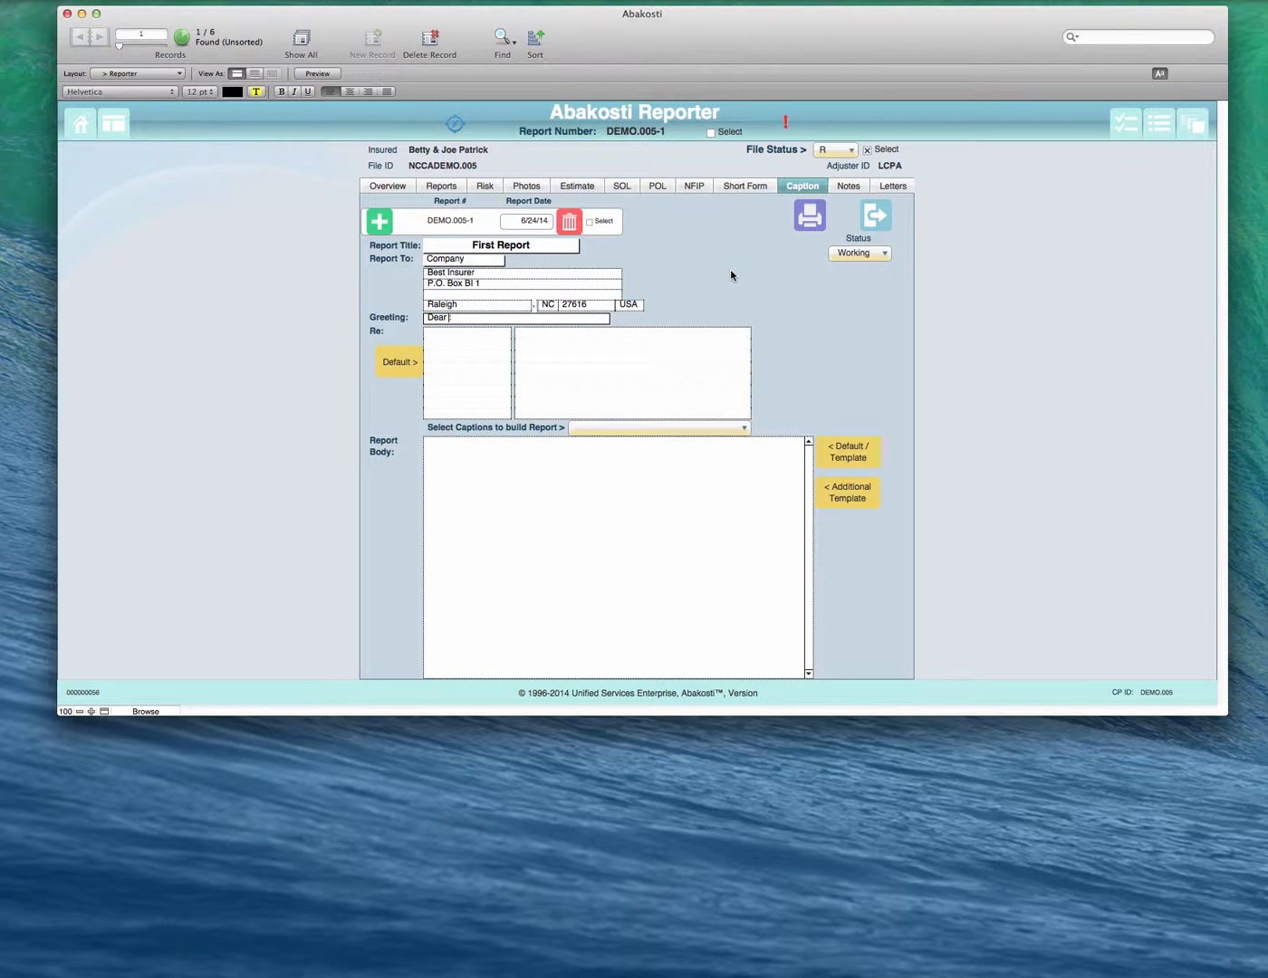
left_click(448, 319)
left_click(398, 364)
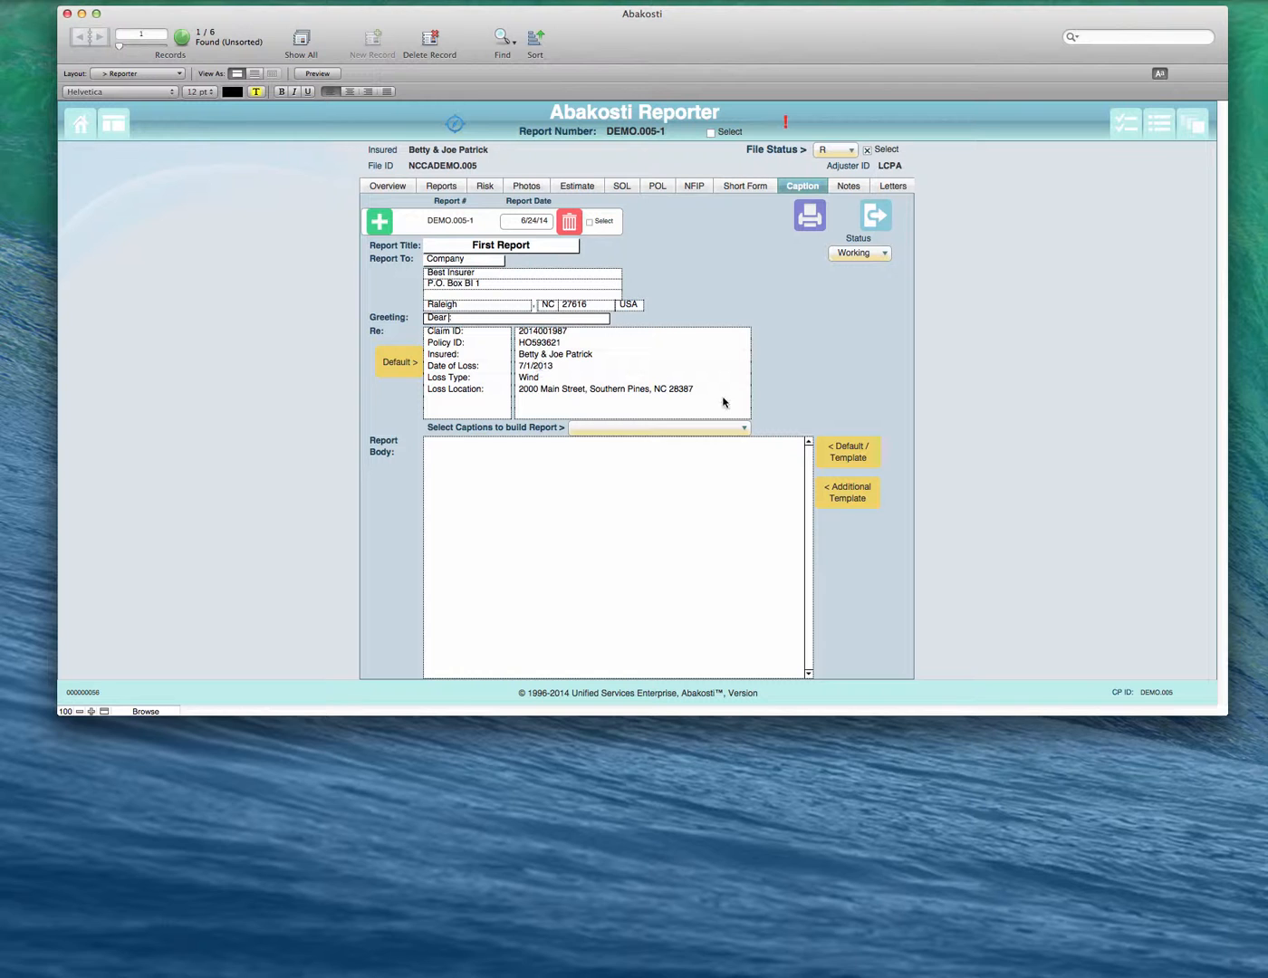
- Insert the Instructions! caption with its Default Script template text into the report body
left_click(692, 429)
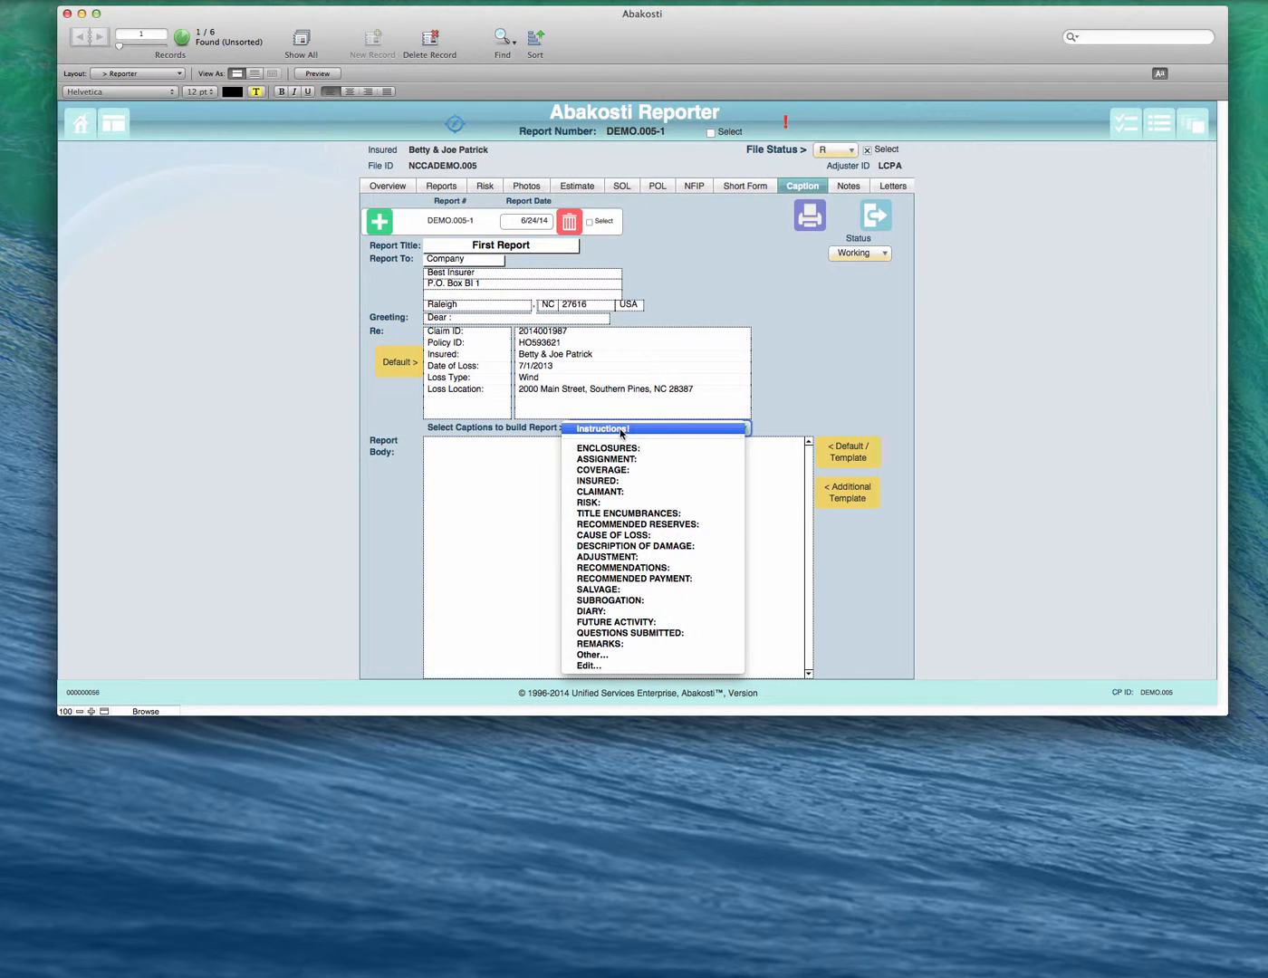
left_click(621, 432)
left_click(864, 448)
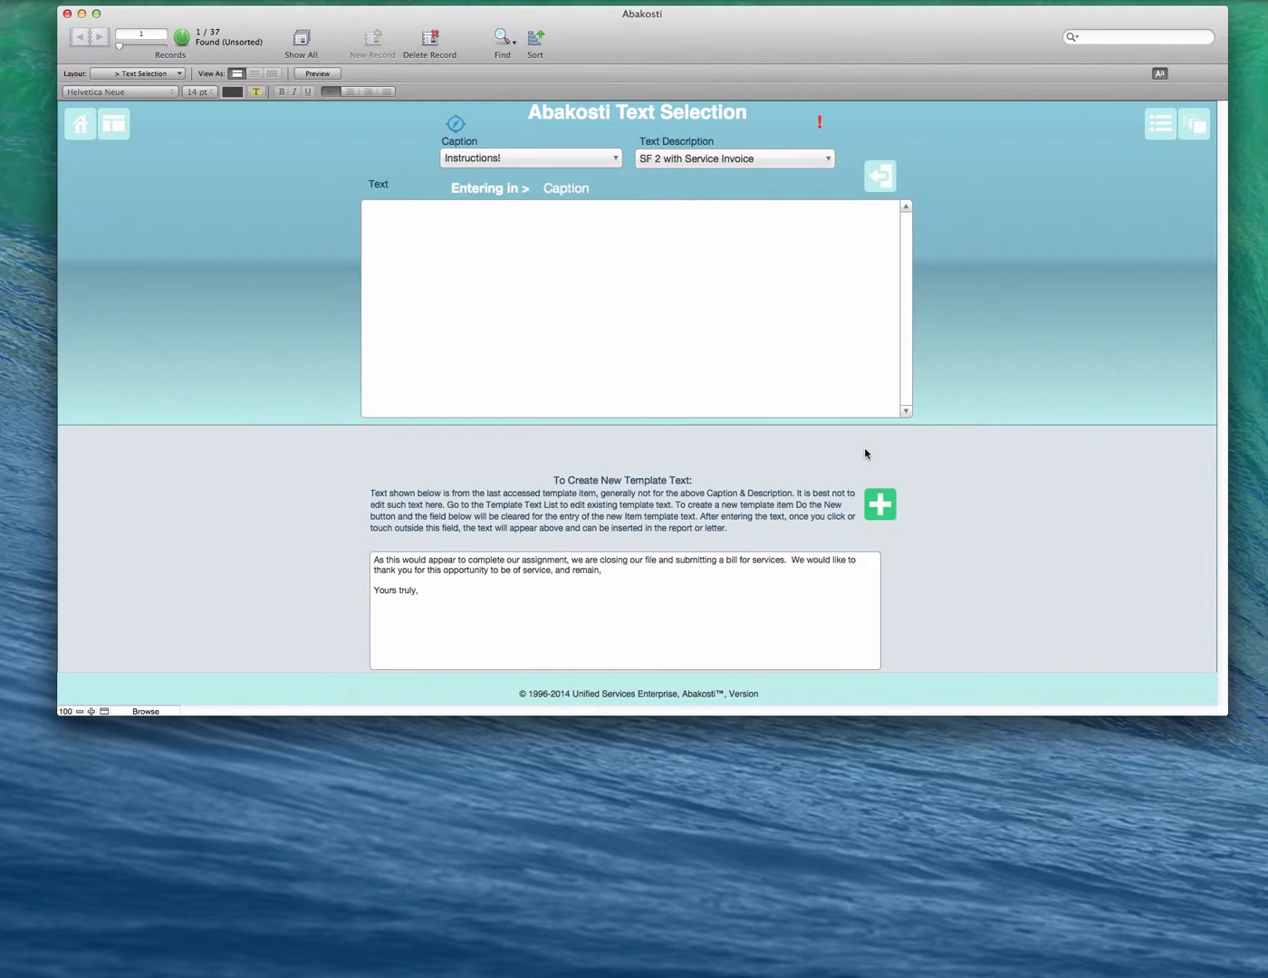
left_click(707, 157)
left_click(689, 17)
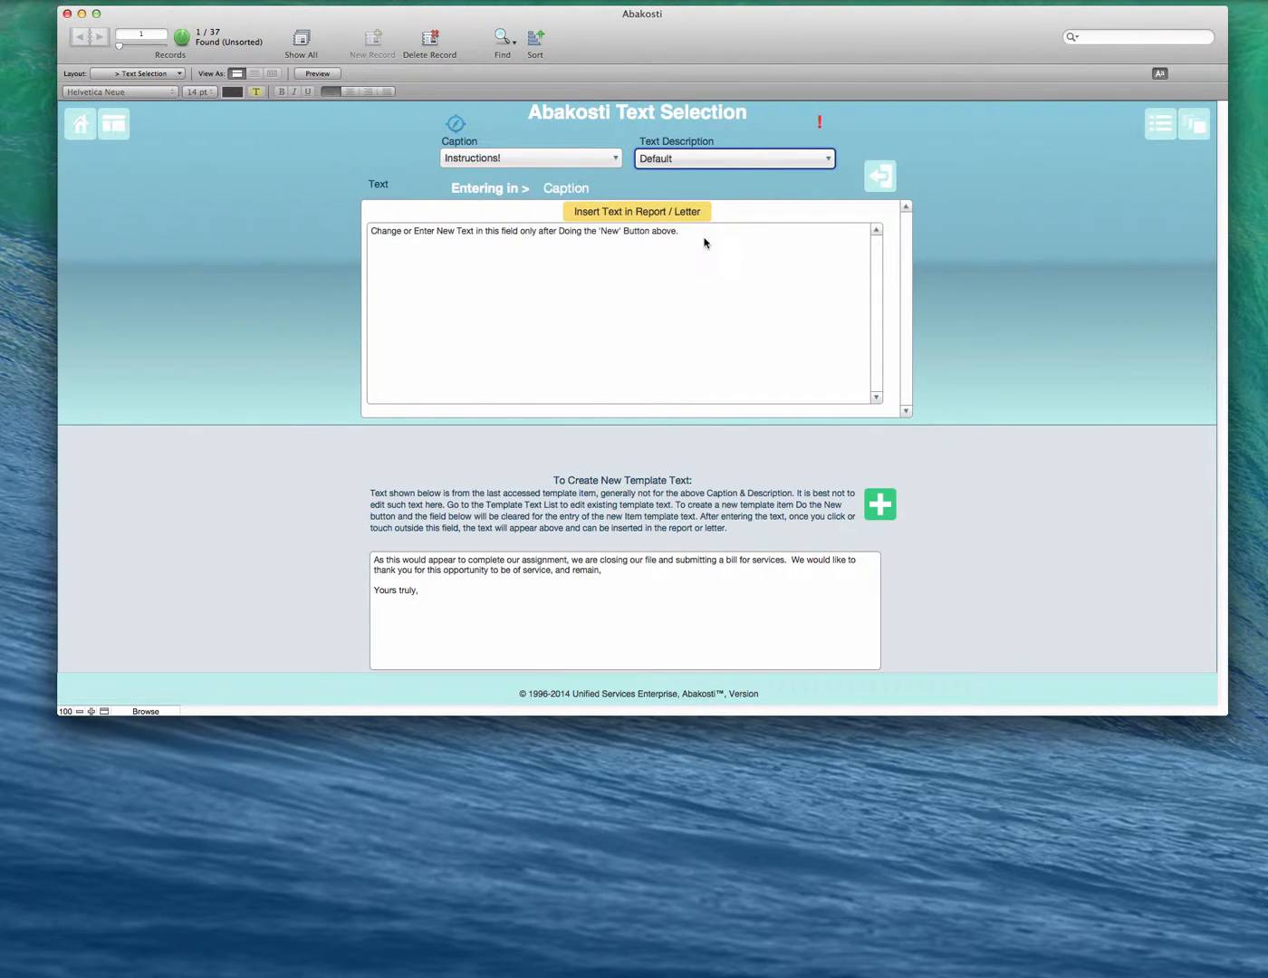
left_click(673, 216)
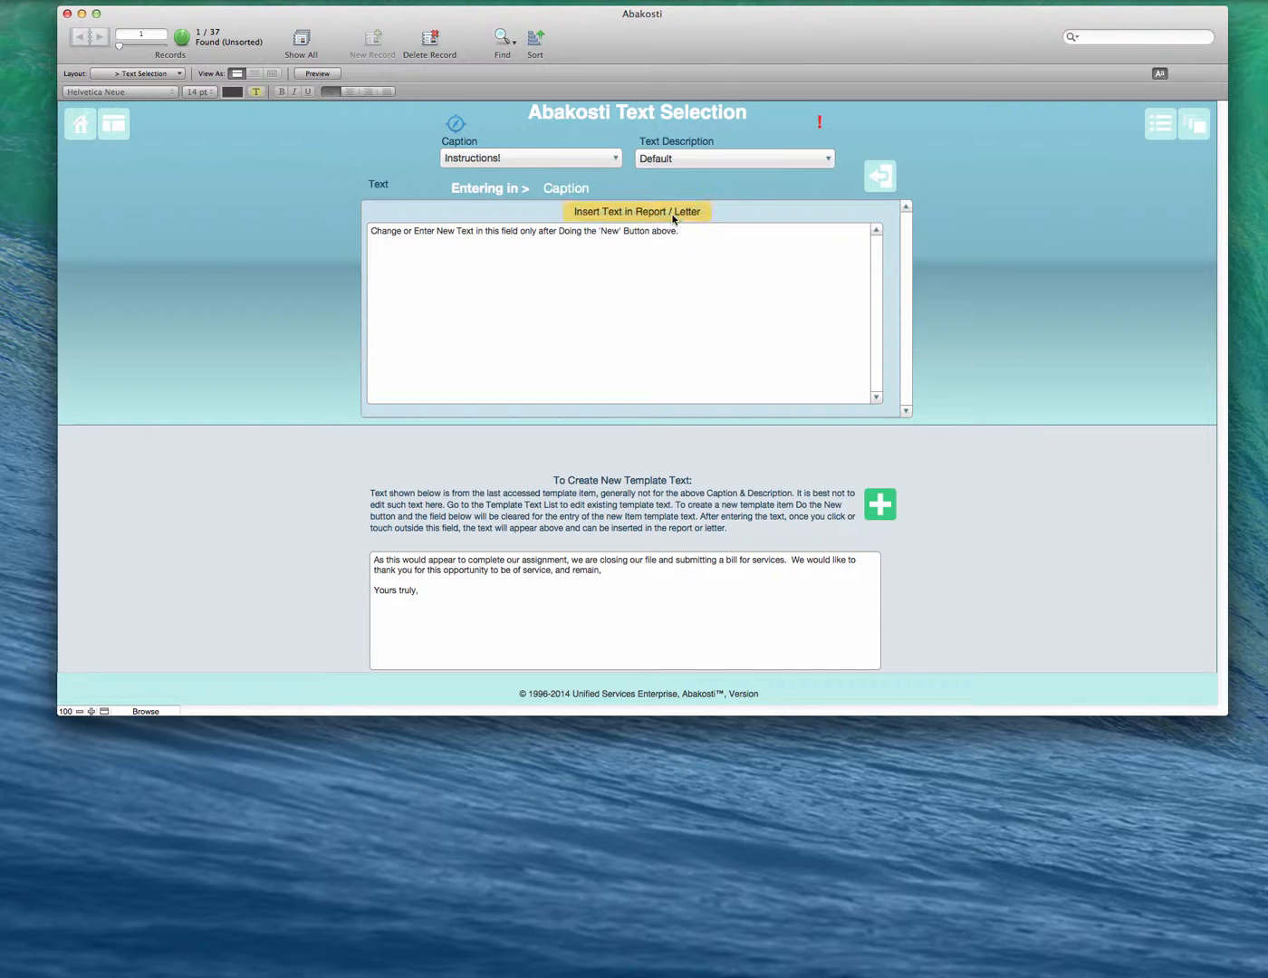
left_click(743, 161)
left_click(738, 175)
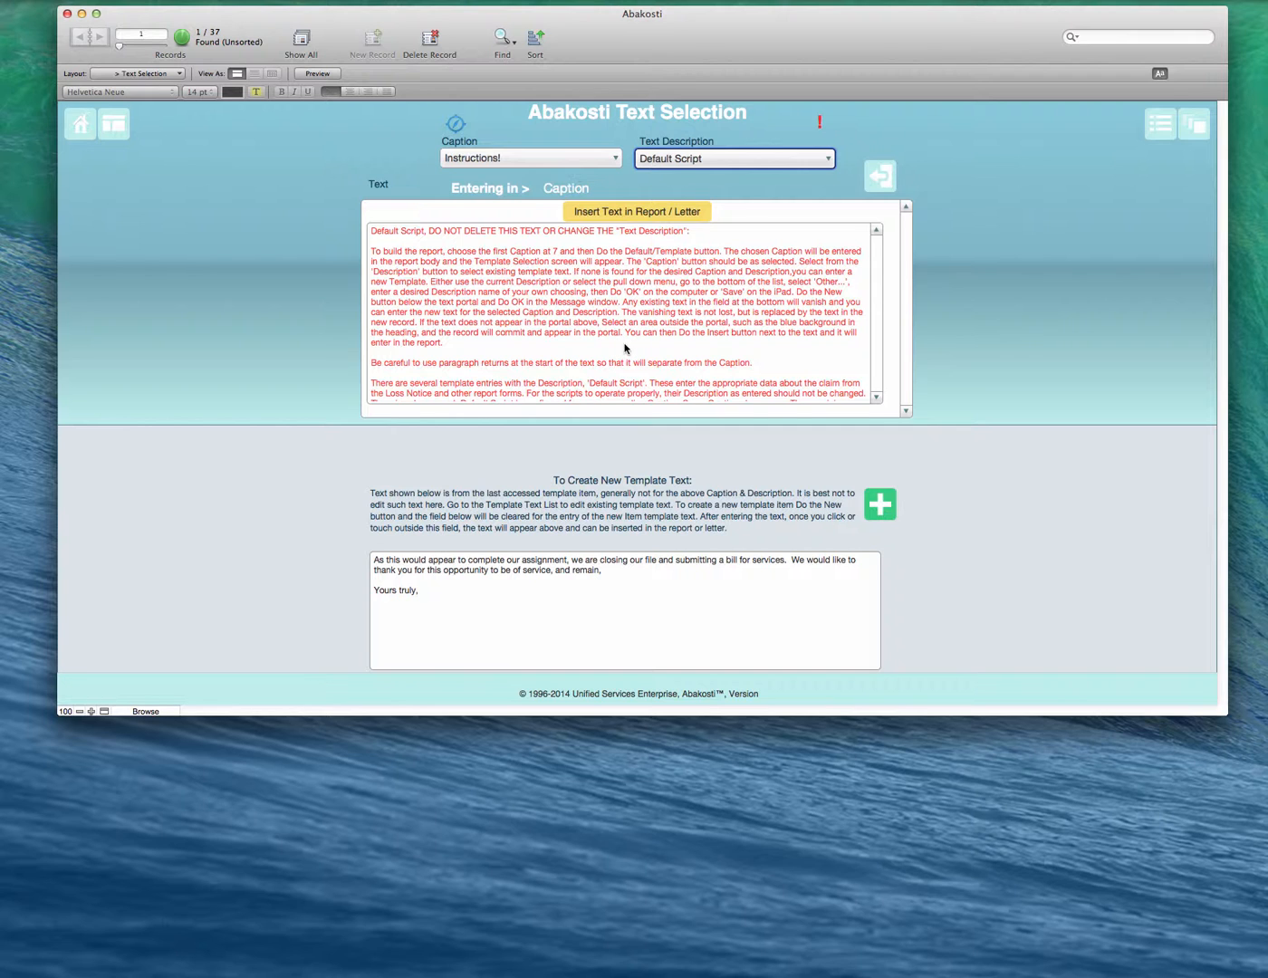
left_click(673, 212)
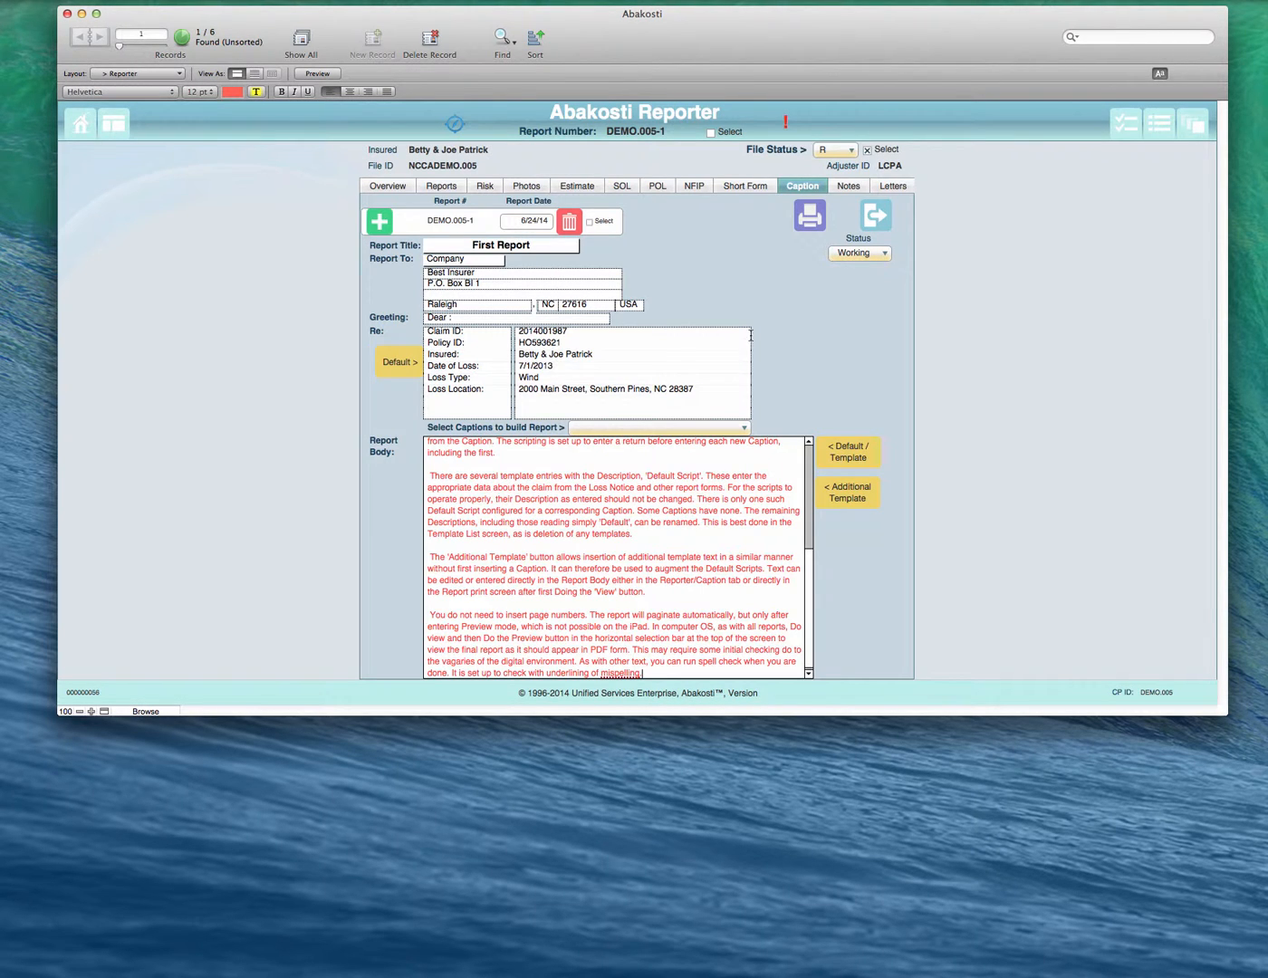
- Delete the Instructions! caption and all its text from the report body
scroll(673, 480, "down", 5)
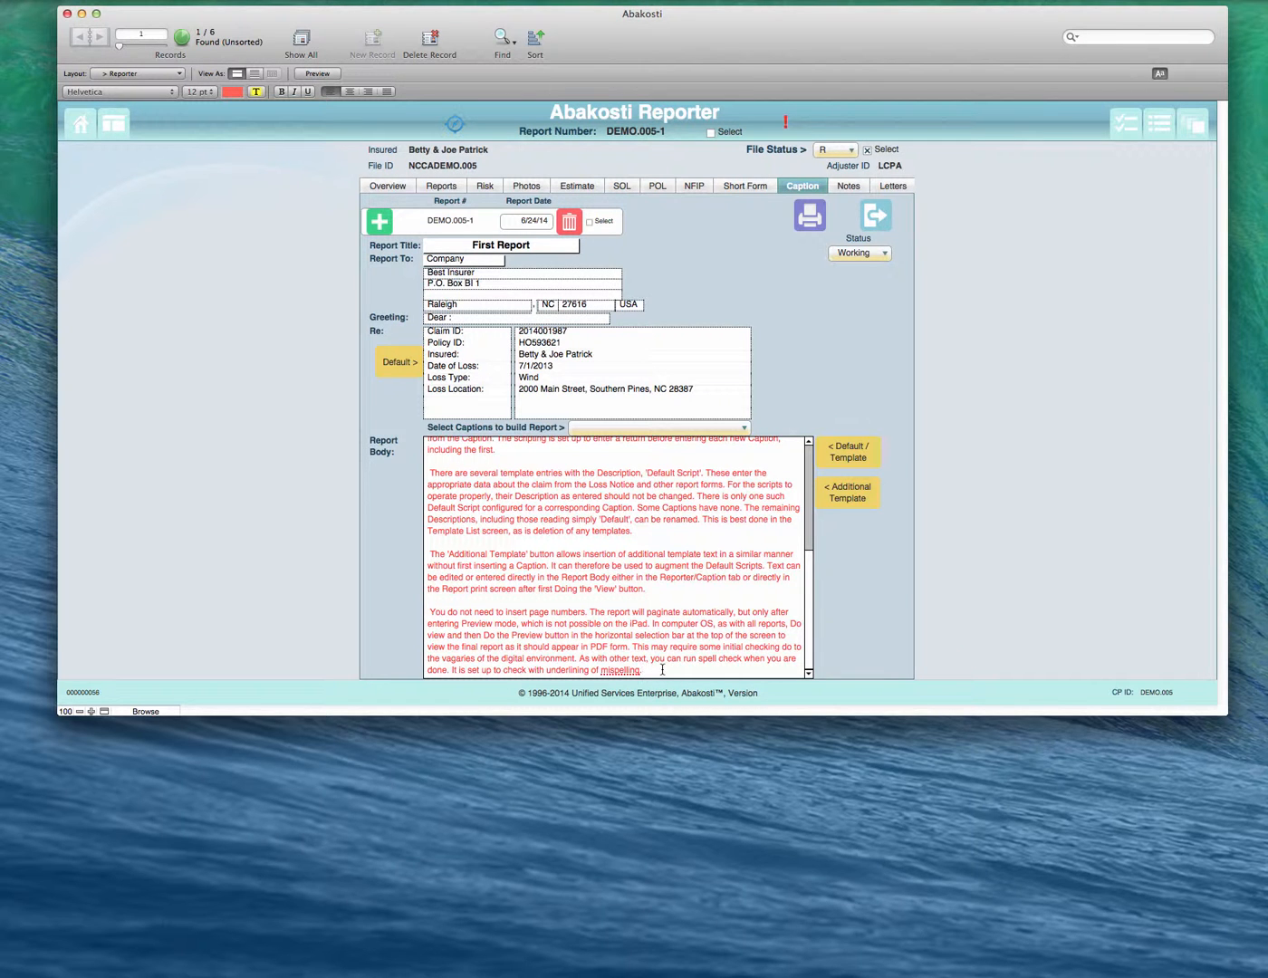
left_click_drag(663, 671, 407, 385)
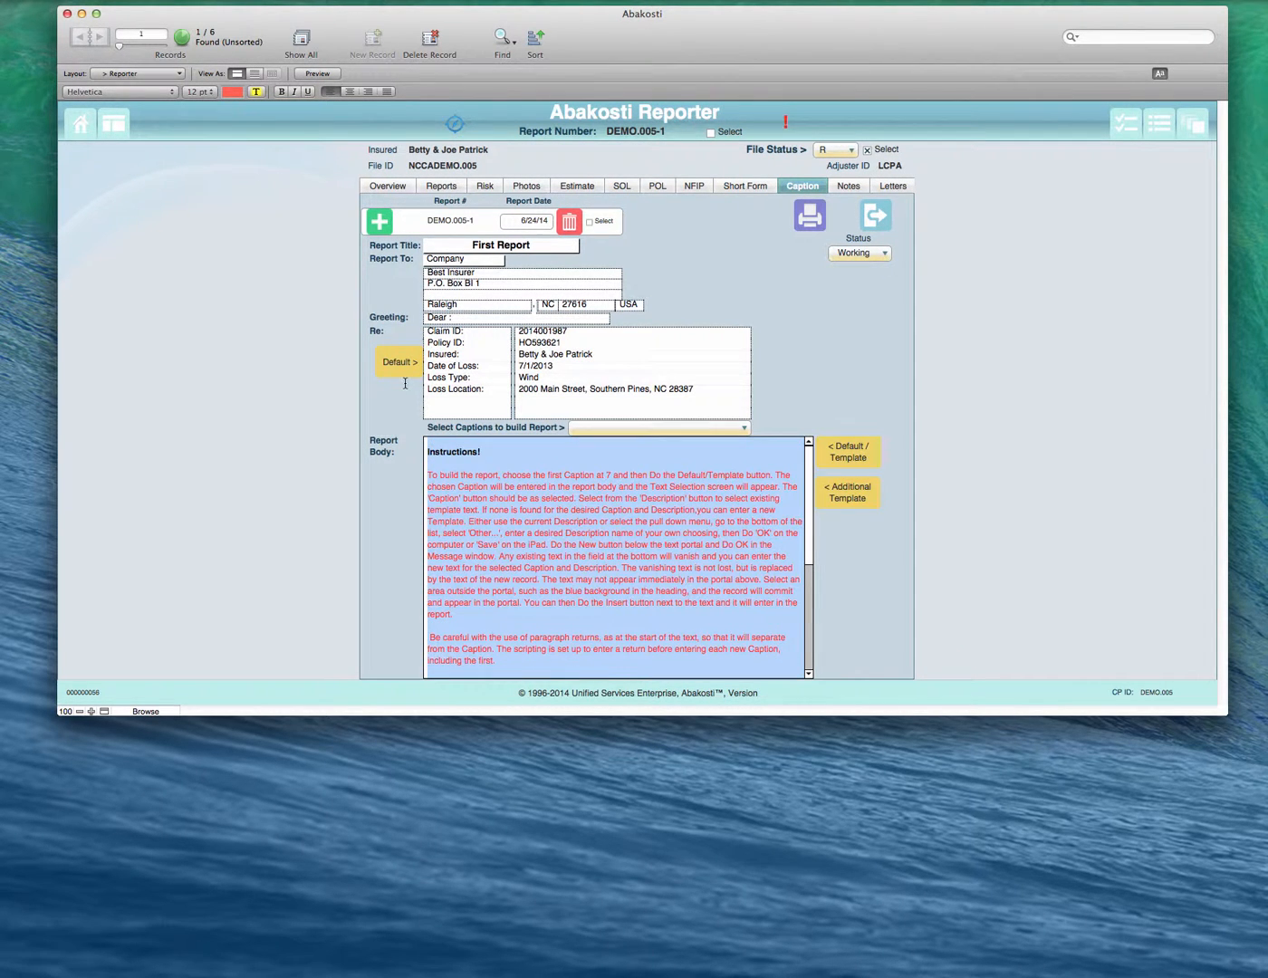
key("BackSpace")
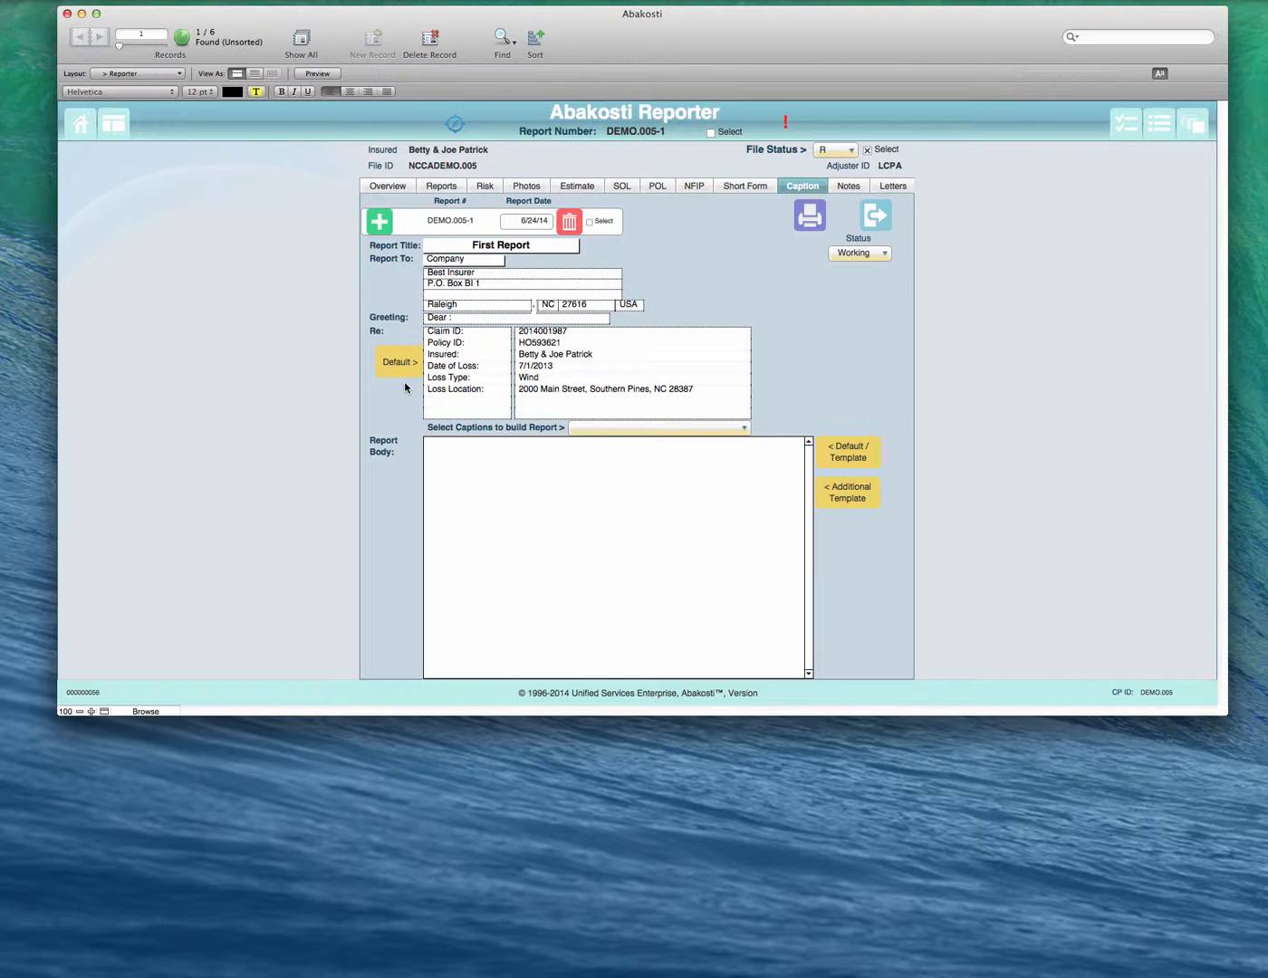
- Add the ENCLOSURES: caption to the report body with the SF 1 template text
left_click(643, 429)
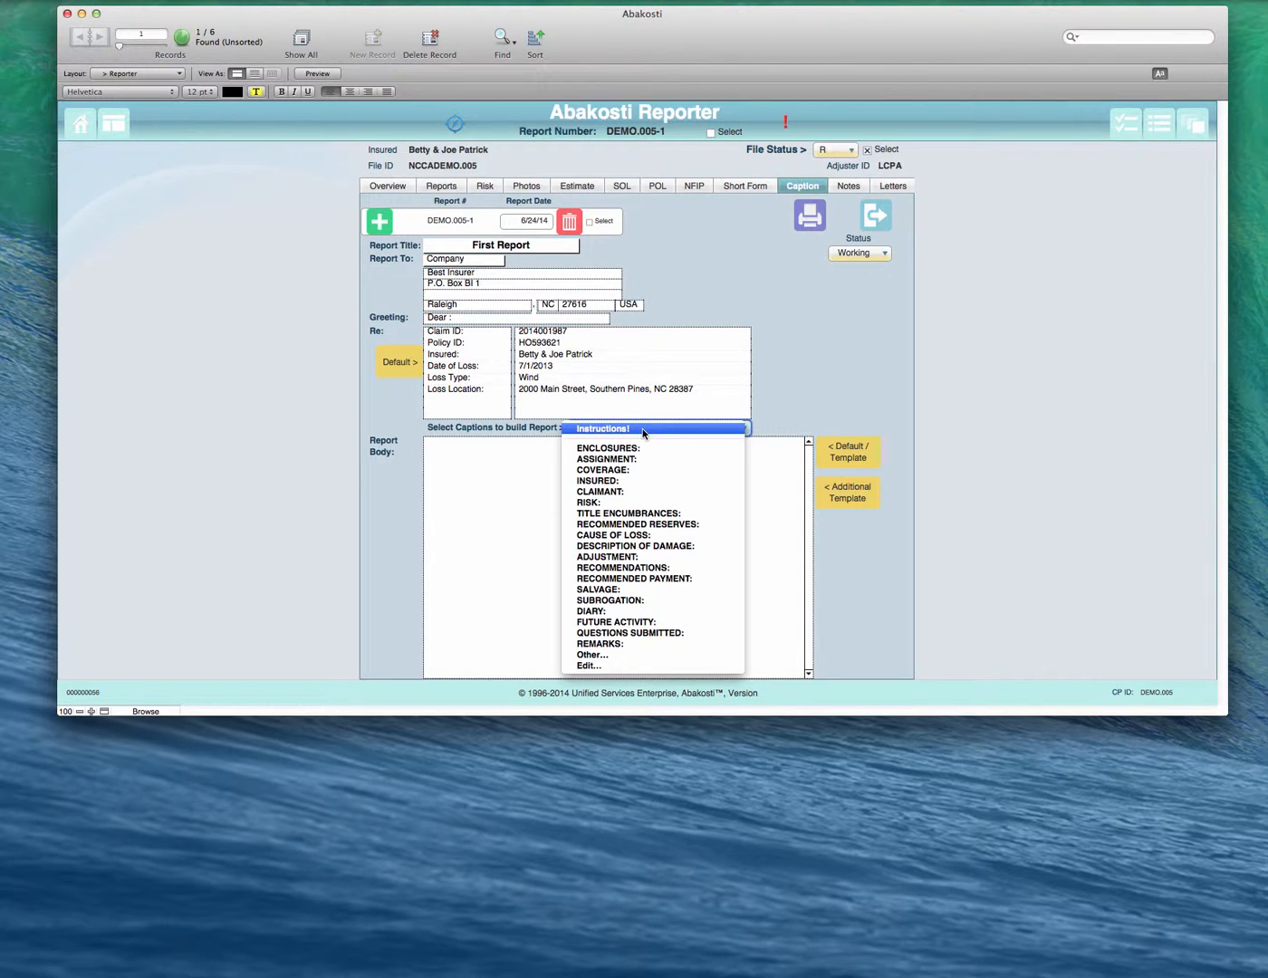
left_click(644, 448)
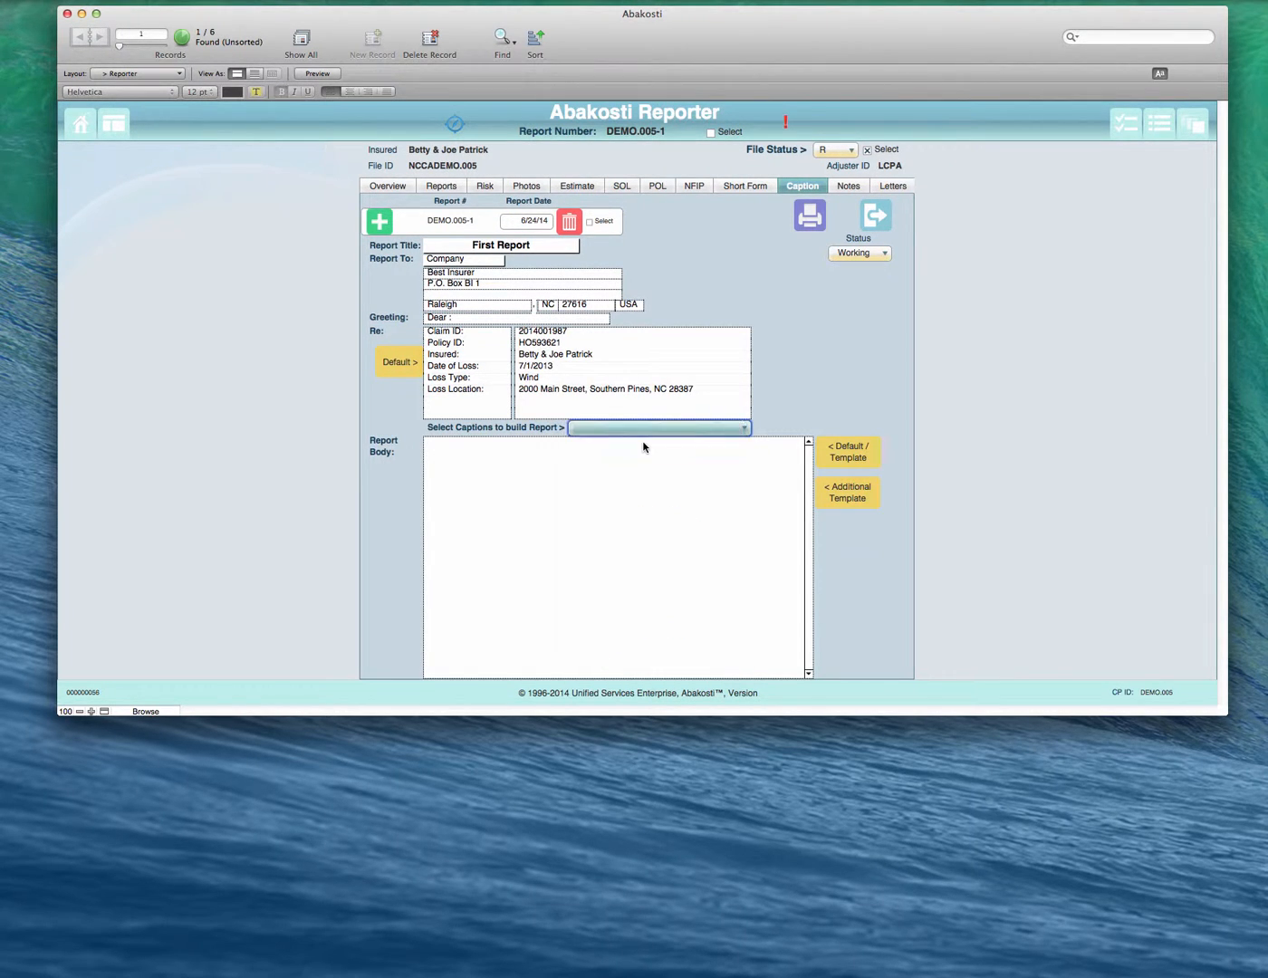
left_click(861, 453)
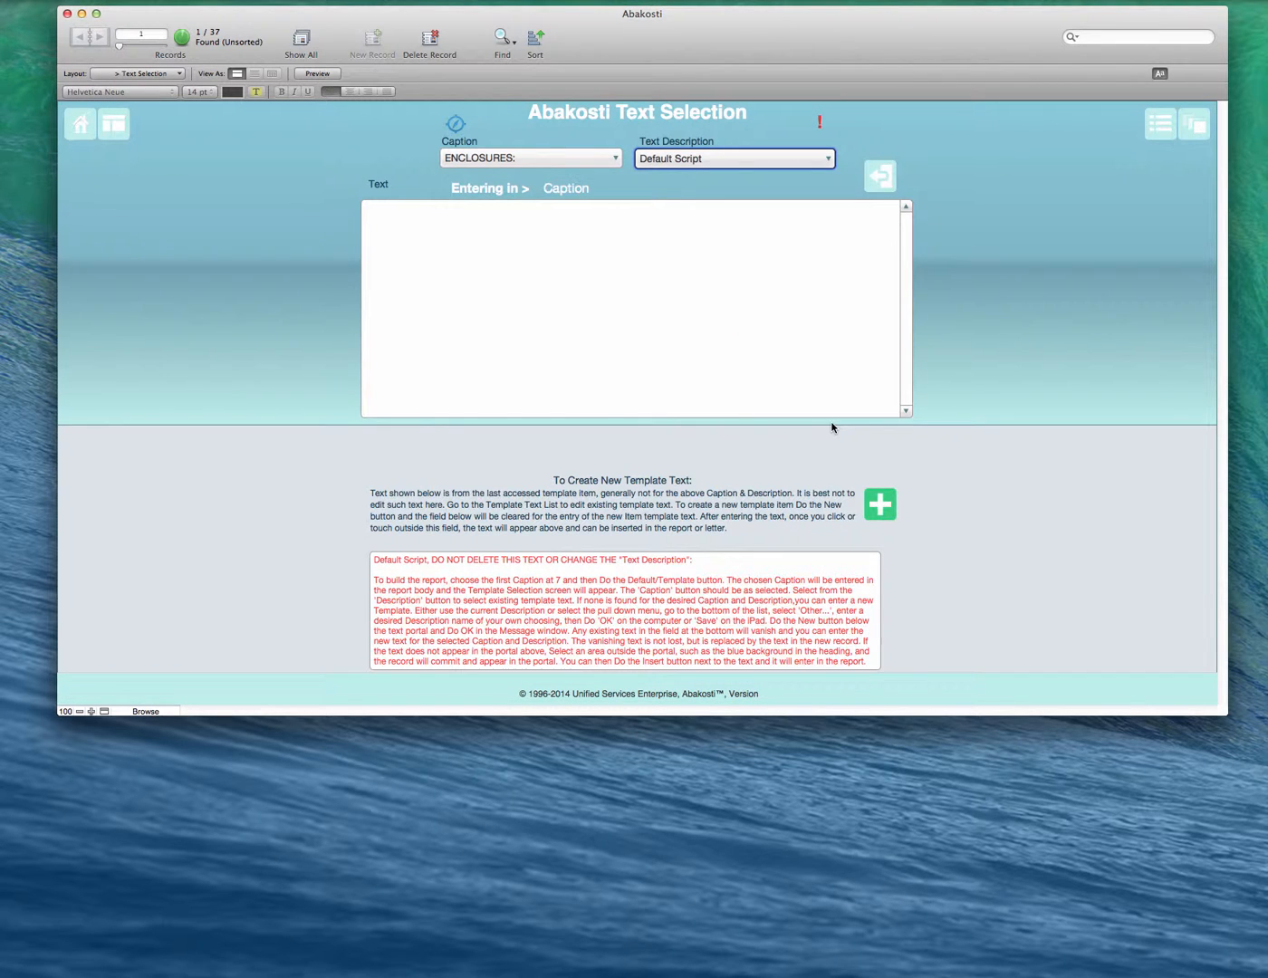
left_click(691, 164)
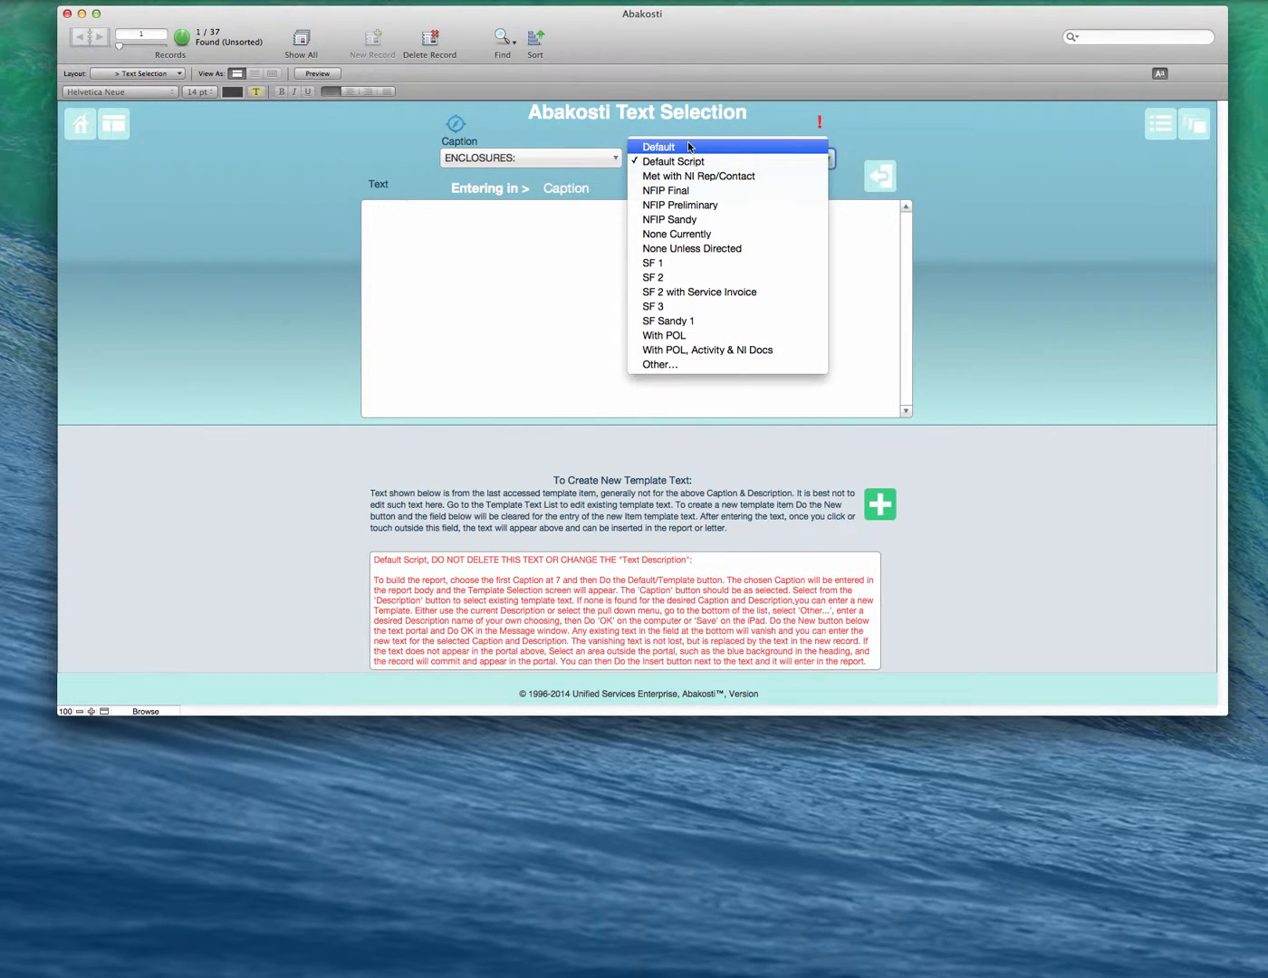
left_click(689, 147)
left_click(685, 160)
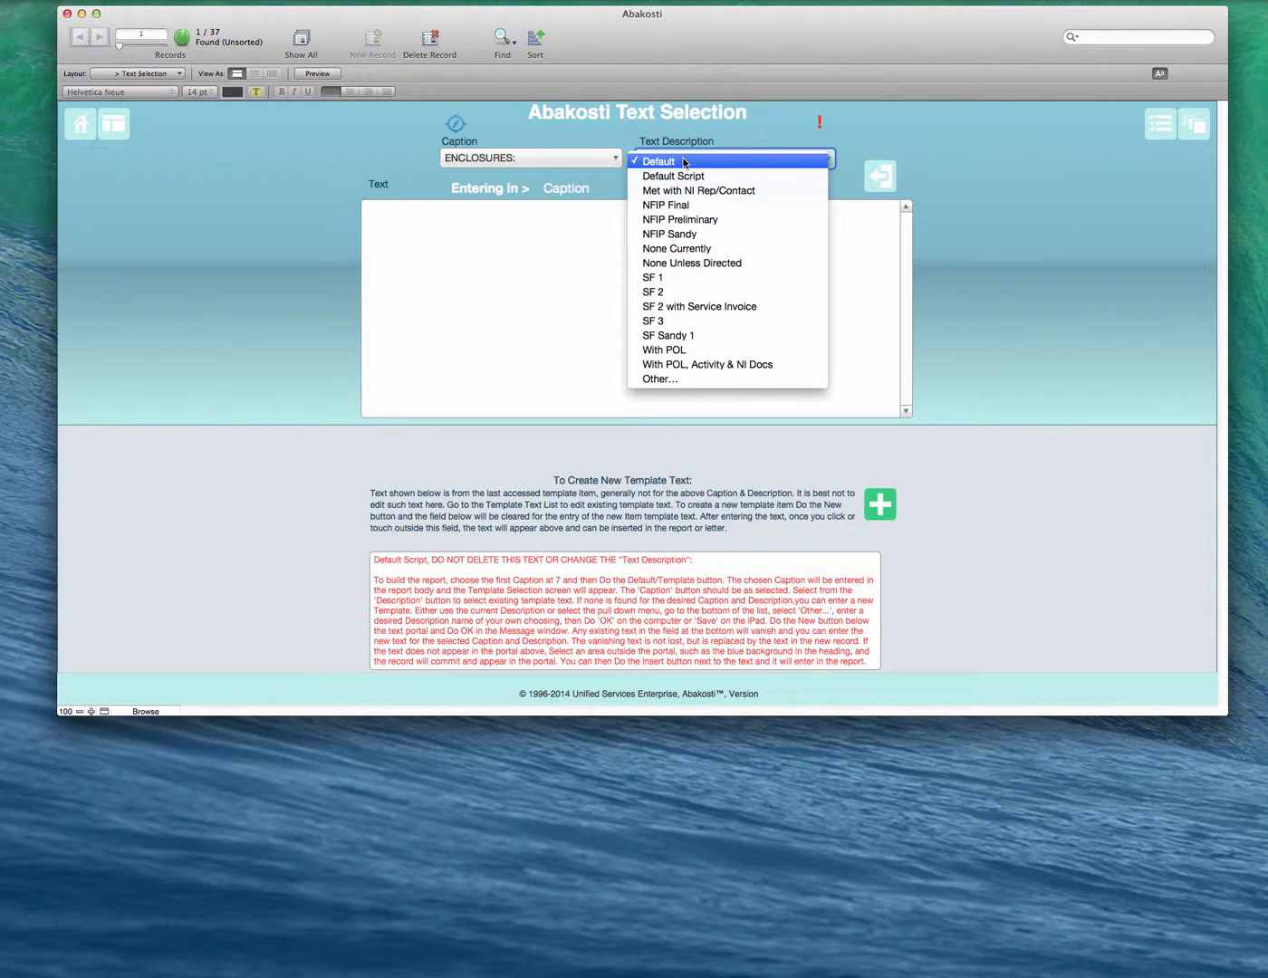
left_click(689, 277)
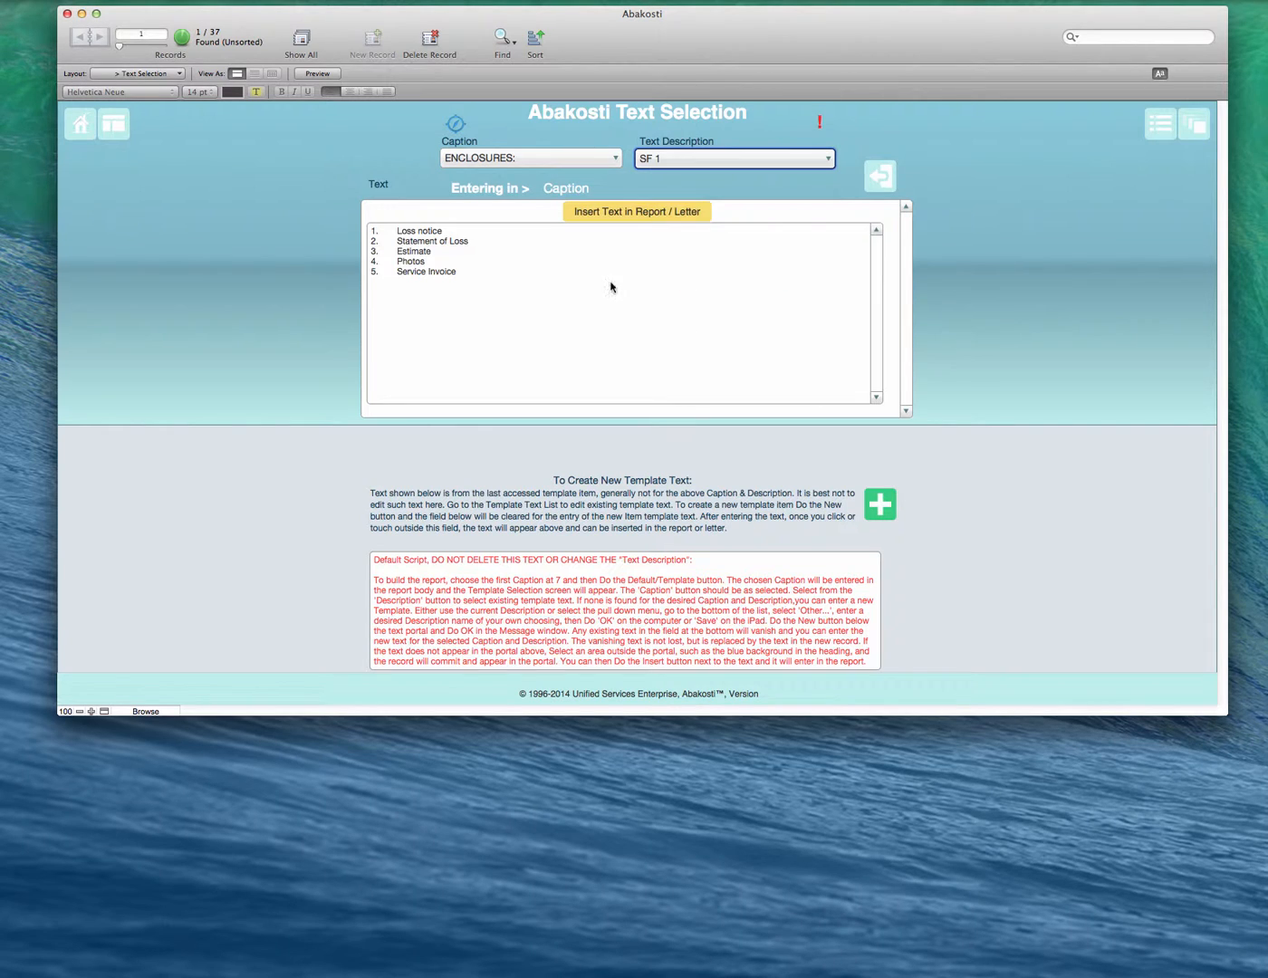
left_click(644, 211)
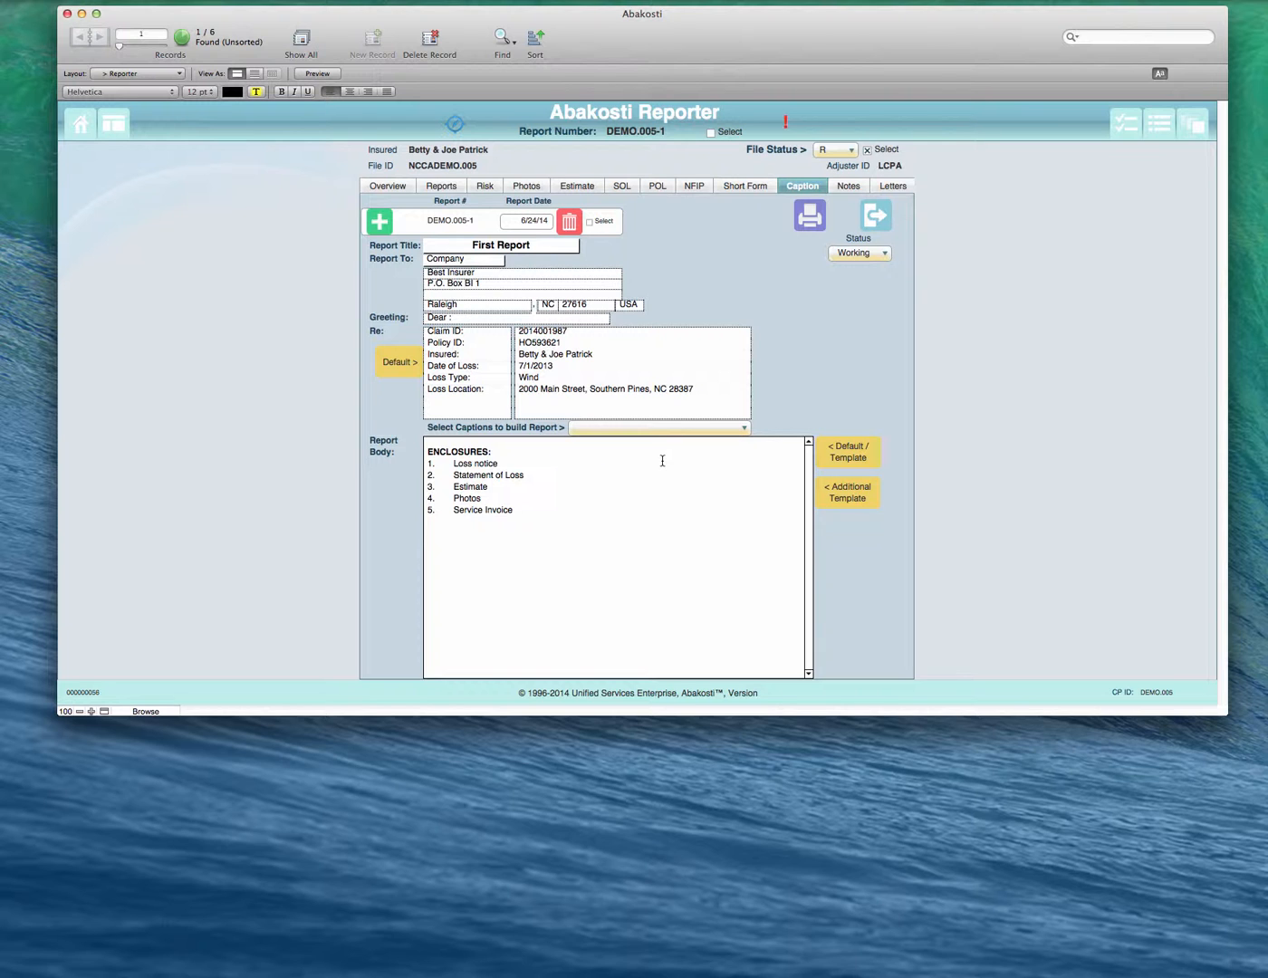
- Add the ASSIGNMENT: caption to the report body with its Default Script text
left_click(630, 431)
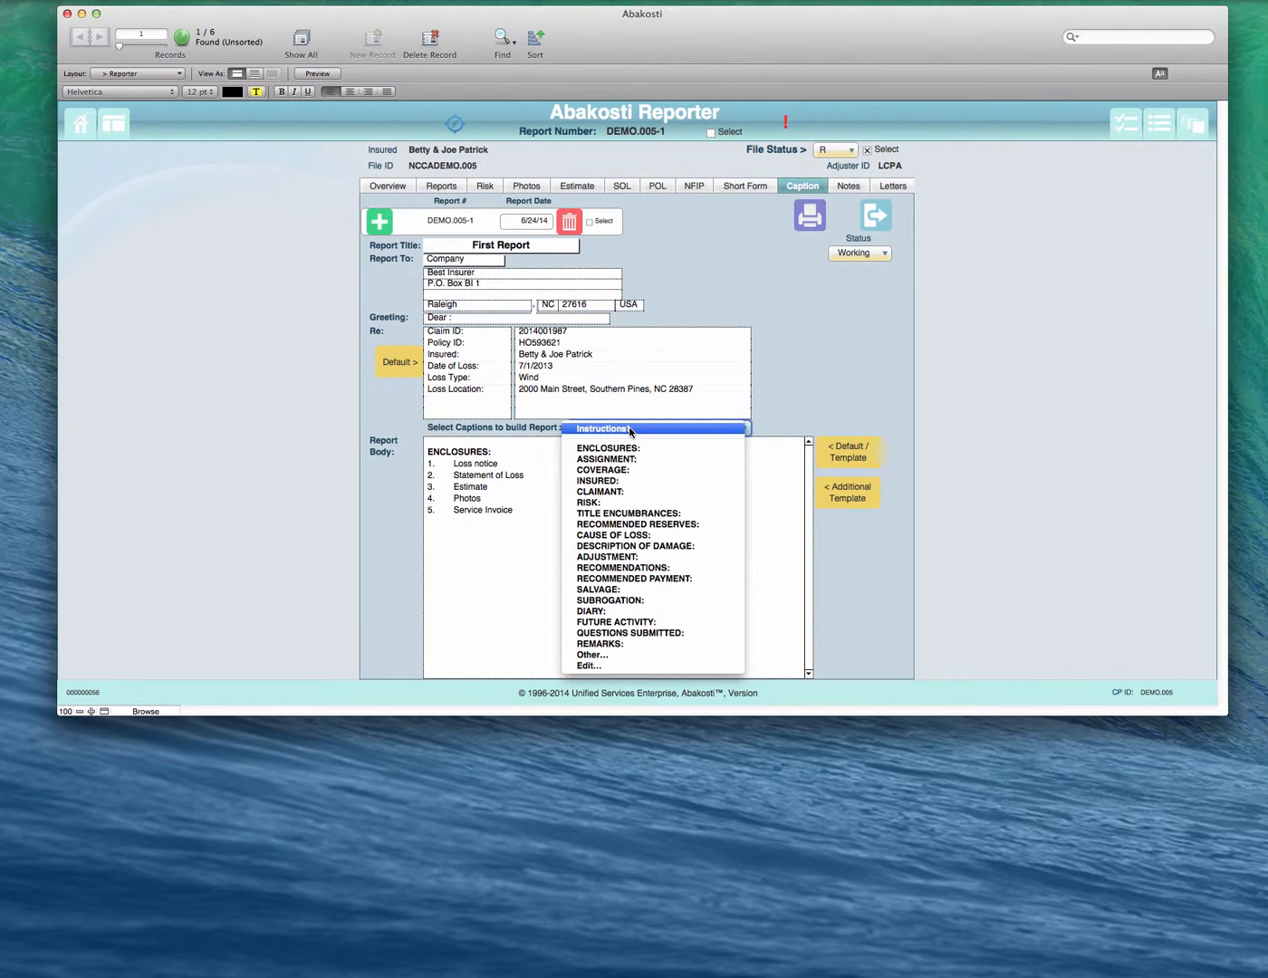
left_click(627, 460)
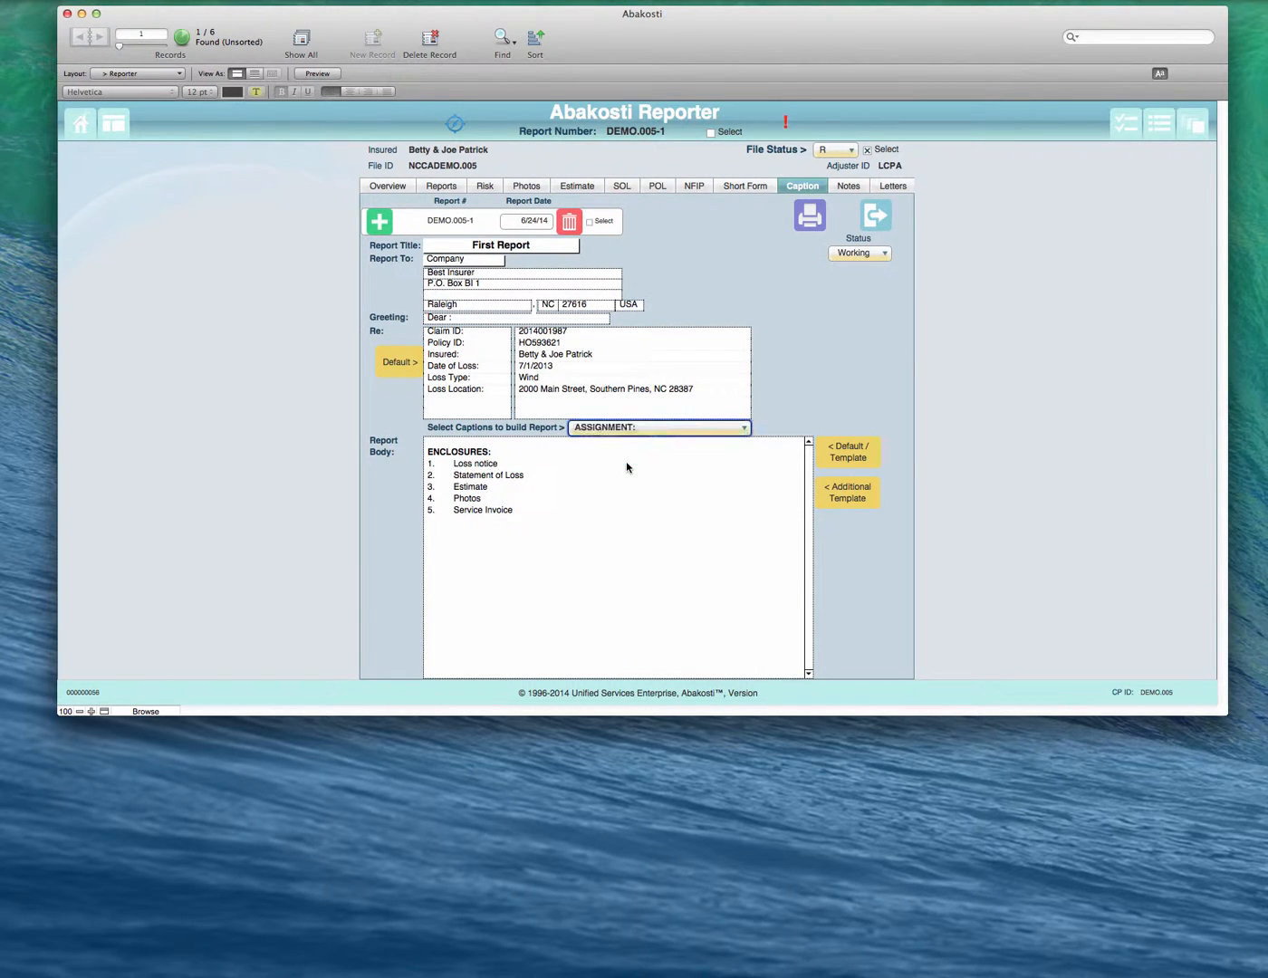
left_click(848, 450)
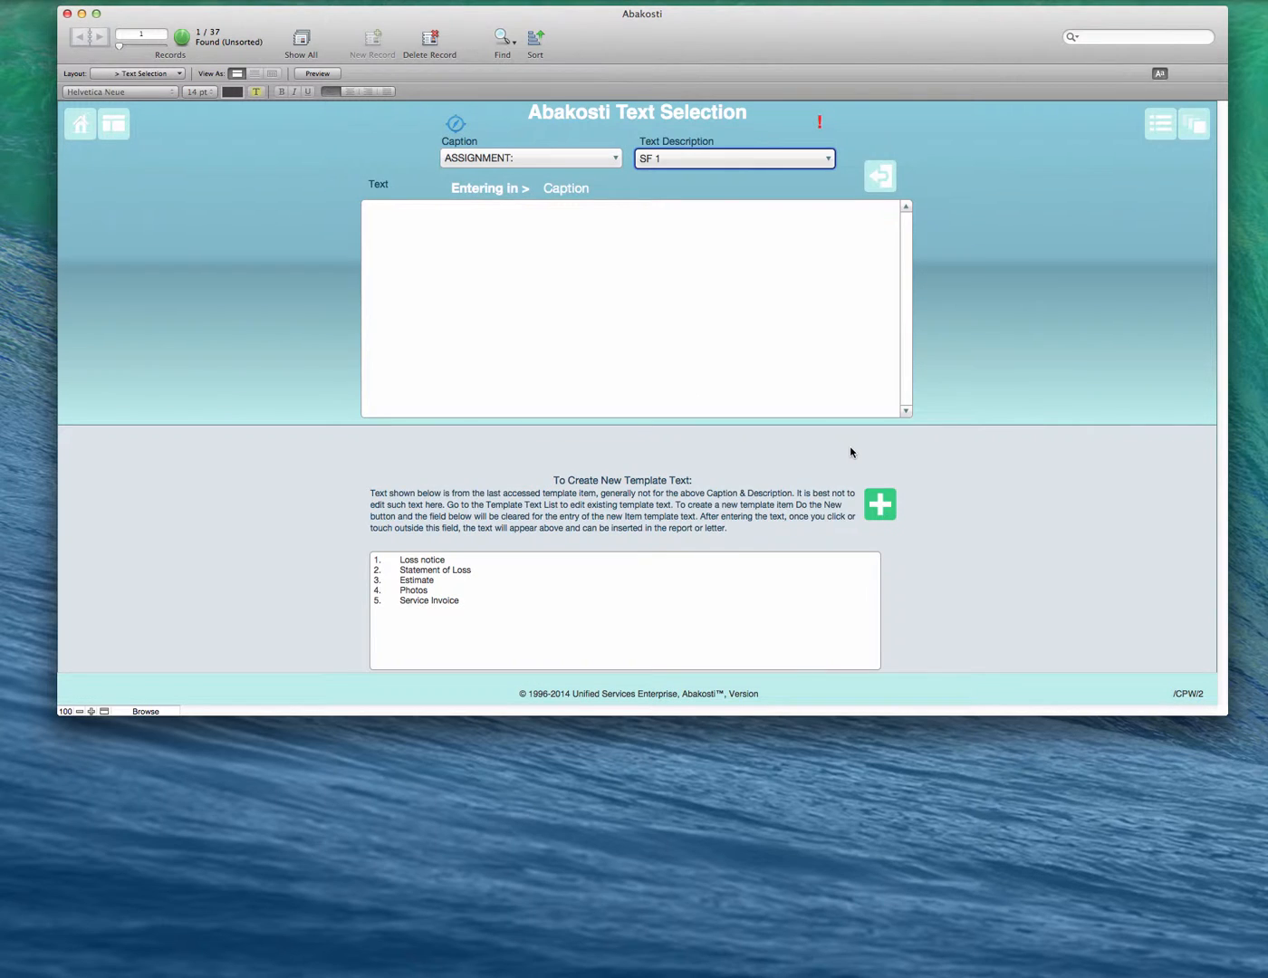
left_click(656, 161)
left_click(670, 59)
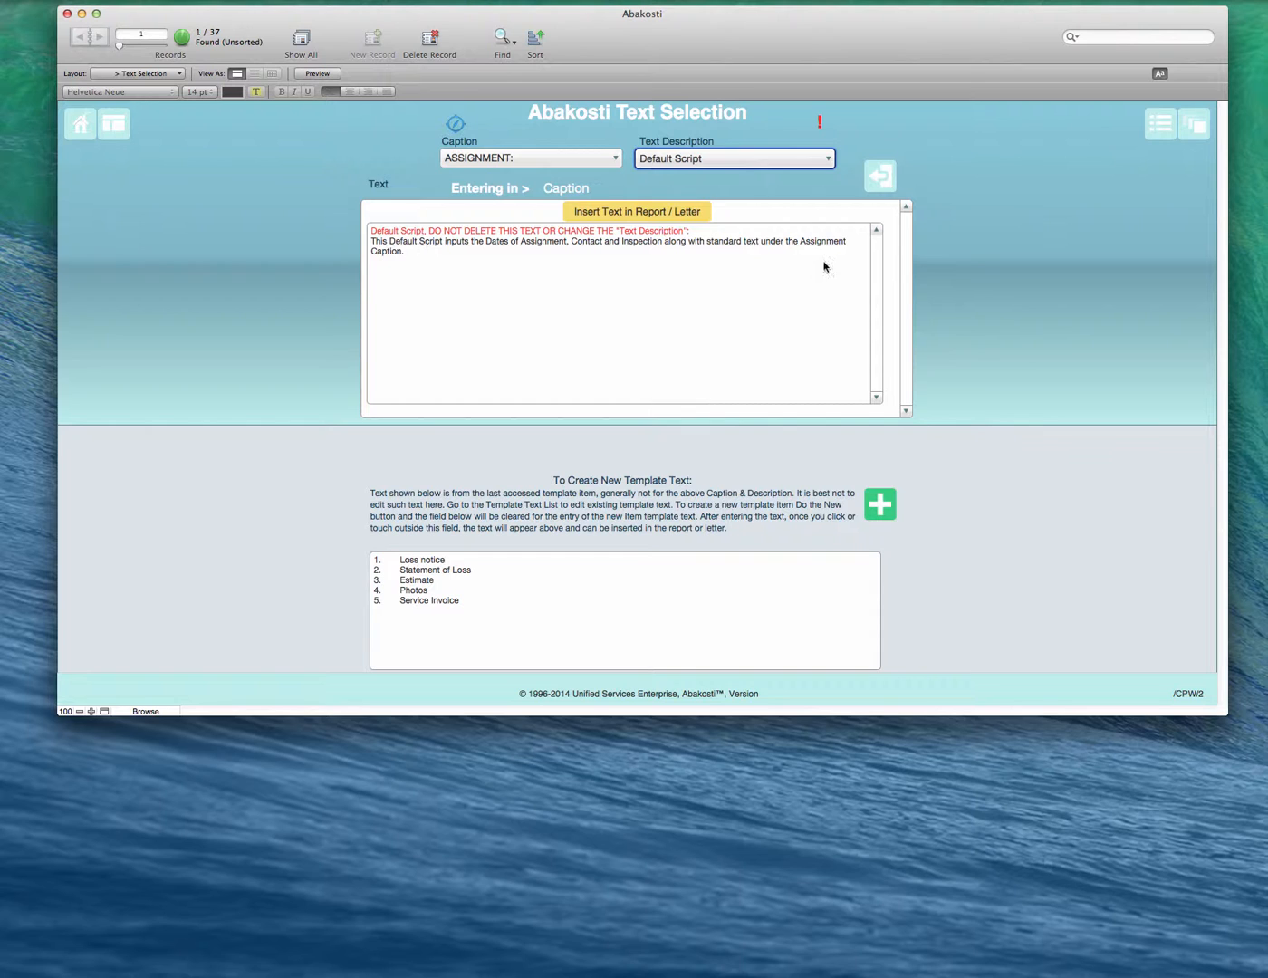
left_click(649, 216)
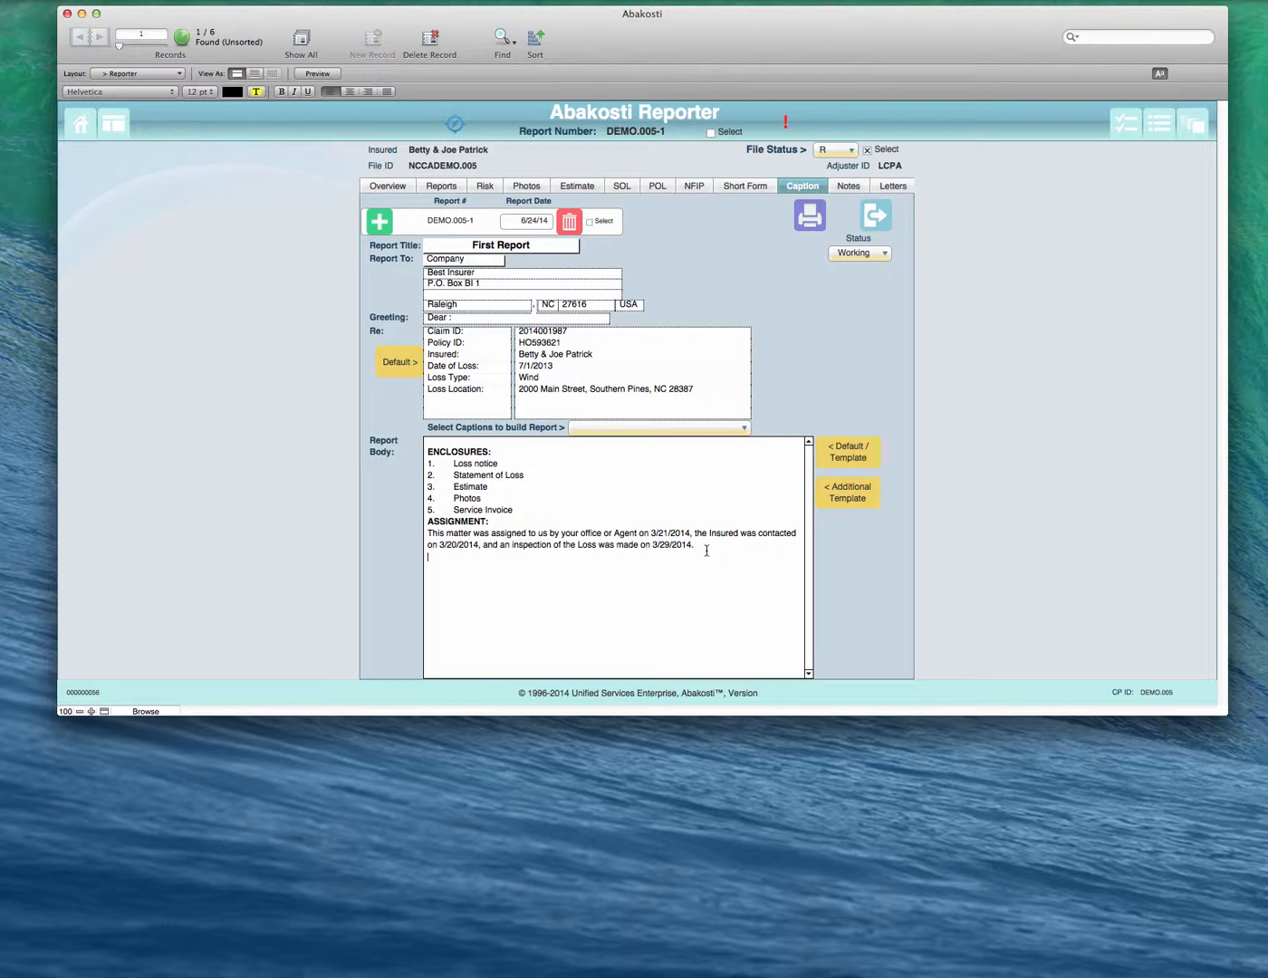
- Insert a blank line between the enclosures list and the ASSIGNMENT: caption in the report body
left_click(554, 508)
key("Return")
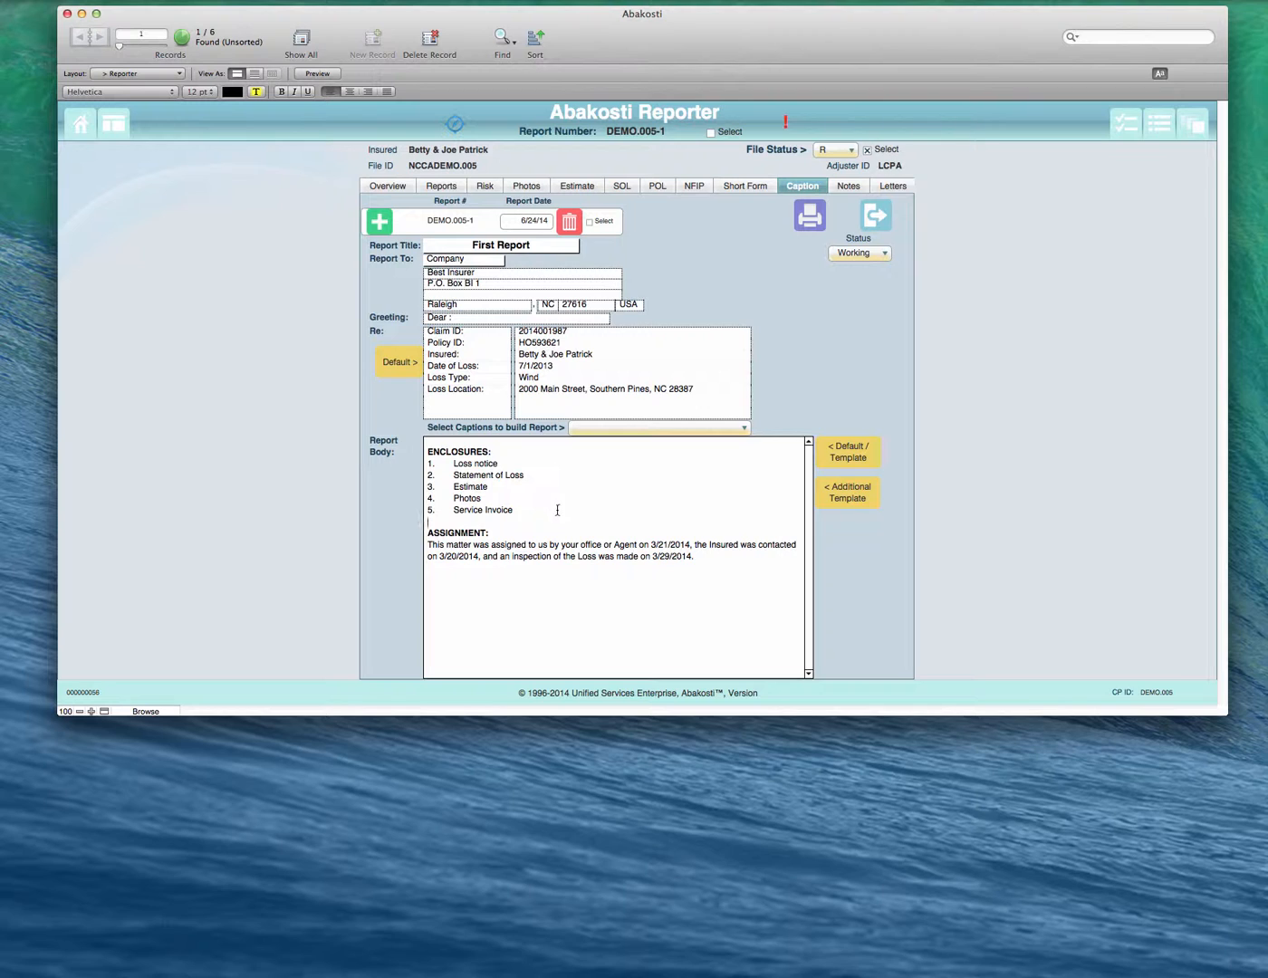
left_click(486, 576)
left_click(430, 521)
- Add the COVERAGE: caption to the report body with its Default Script text
left_click(664, 429)
left_click(647, 470)
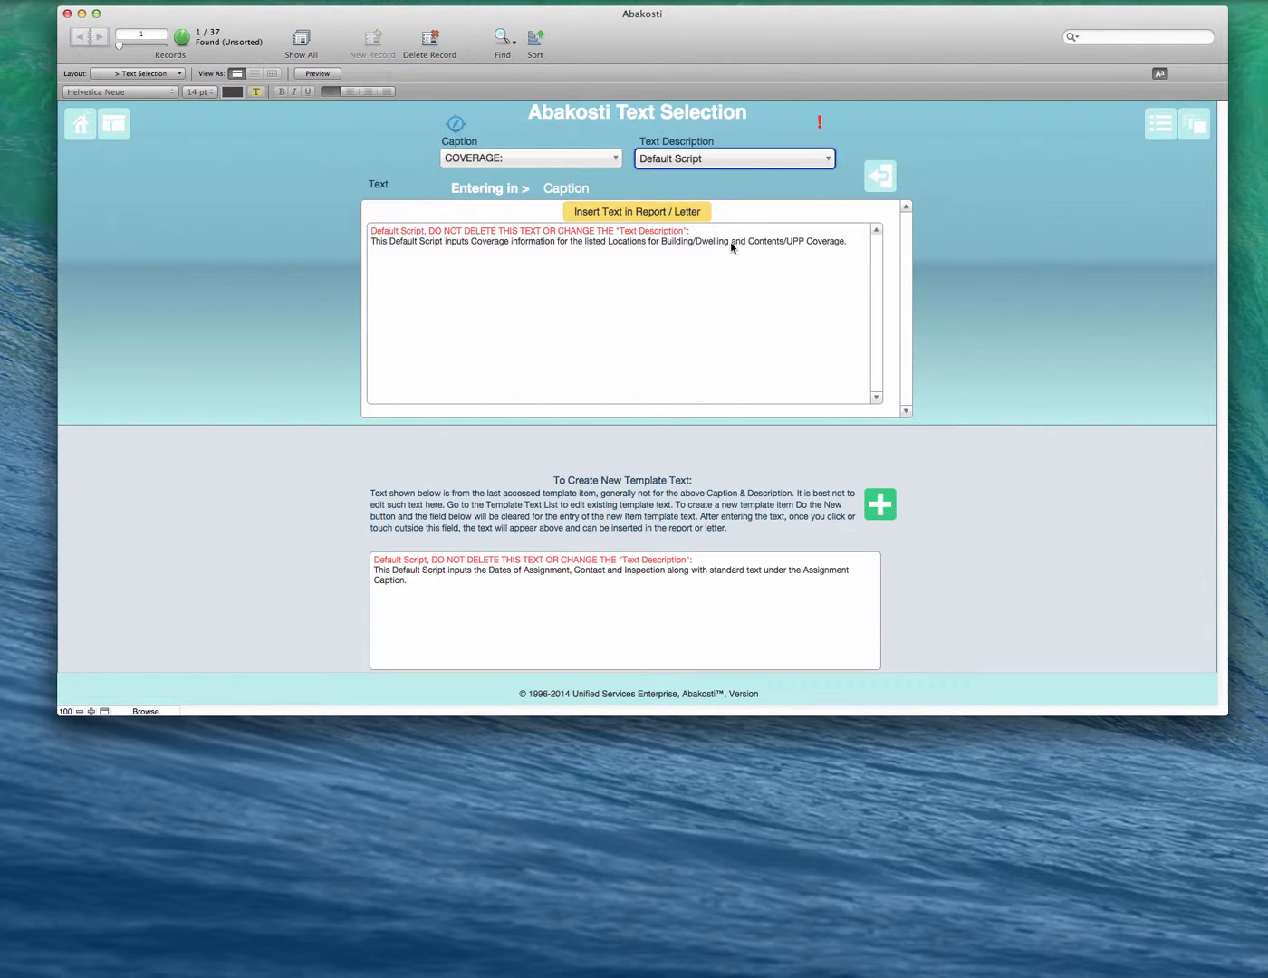
left_click(652, 211)
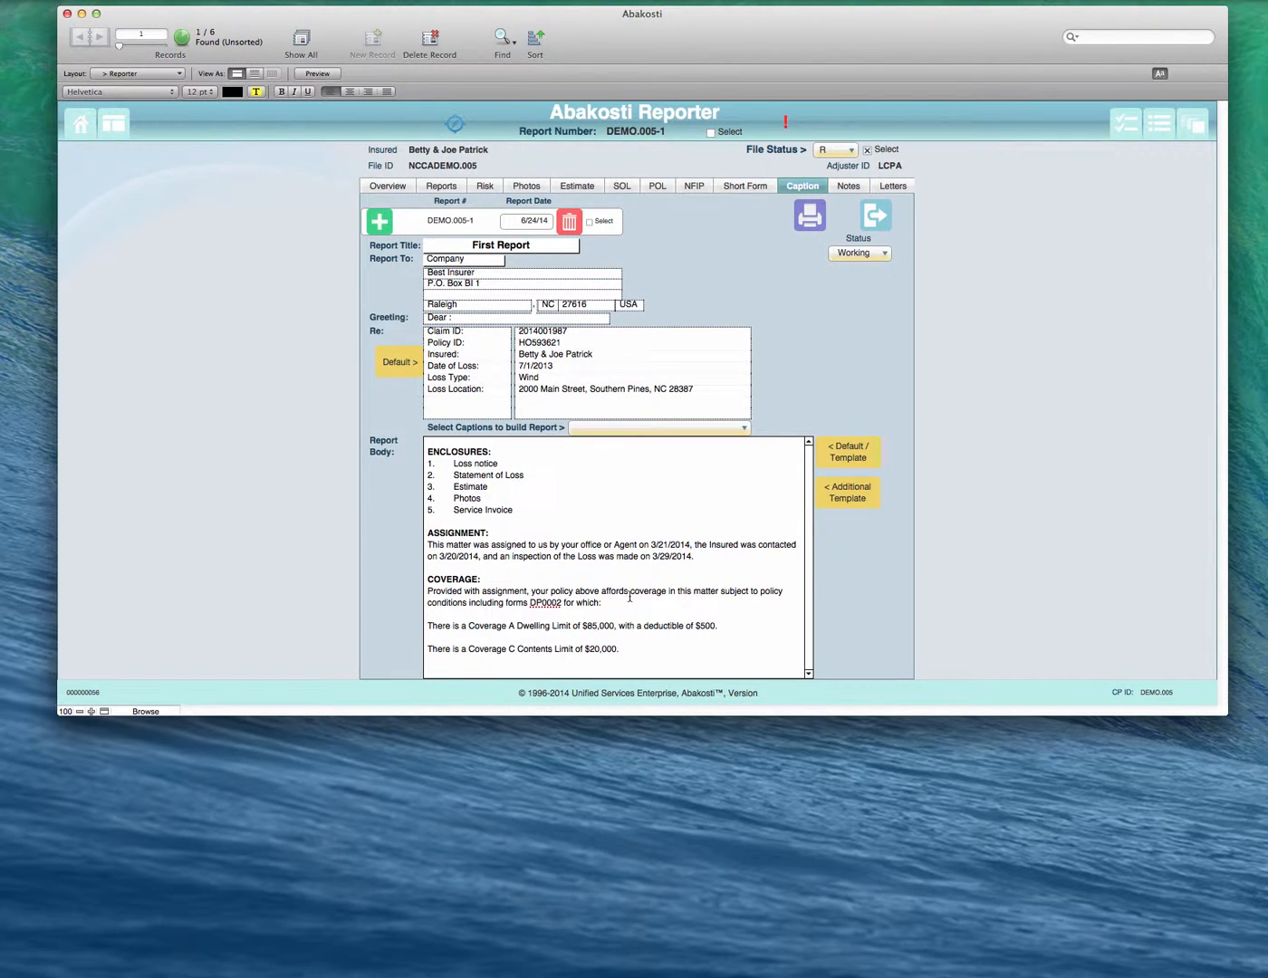
- Add the INSURED: caption to the report body with its Default Script text
left_click(652, 428)
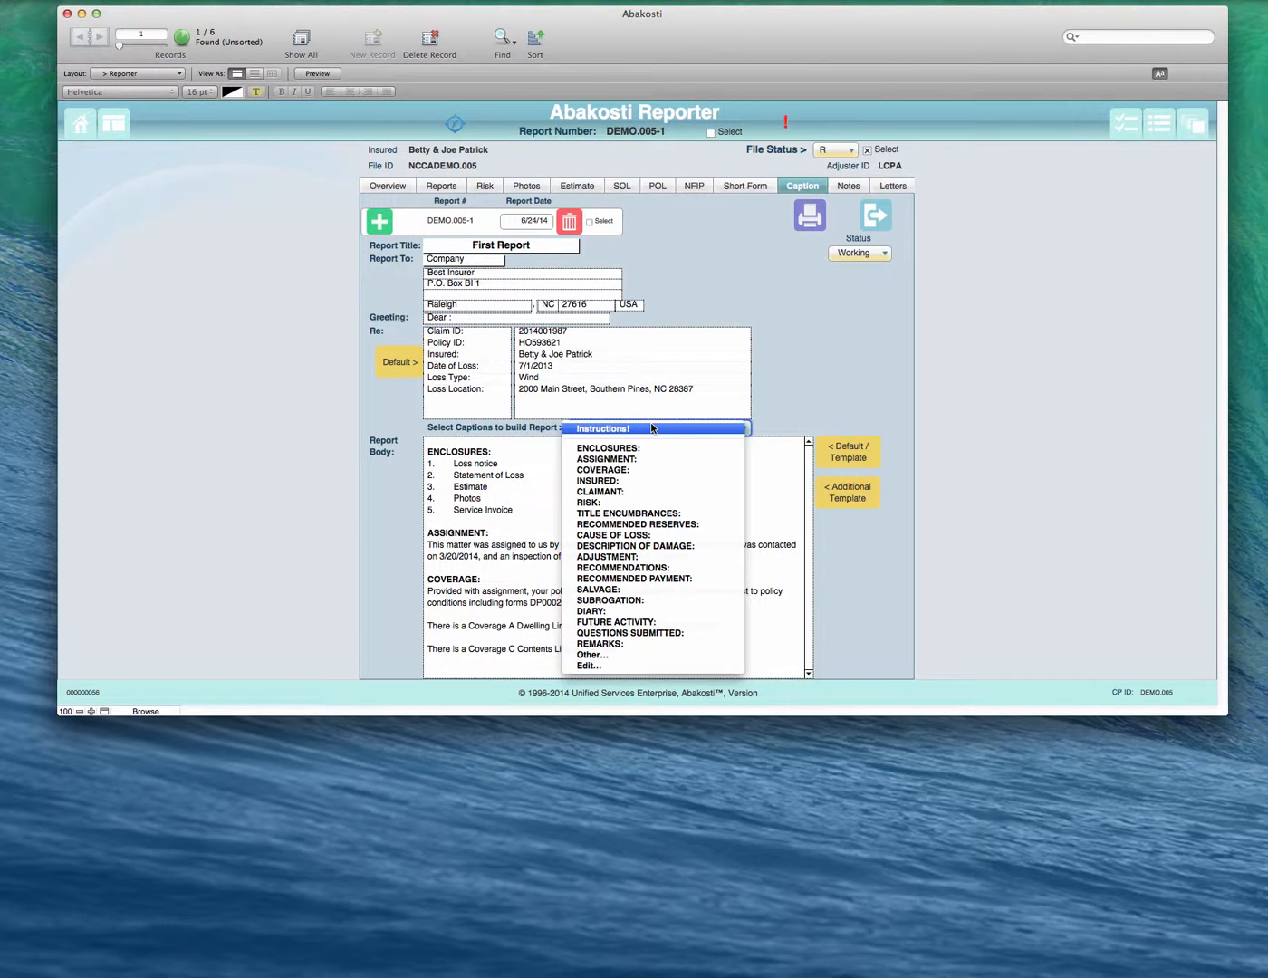
left_click(645, 481)
left_click(839, 453)
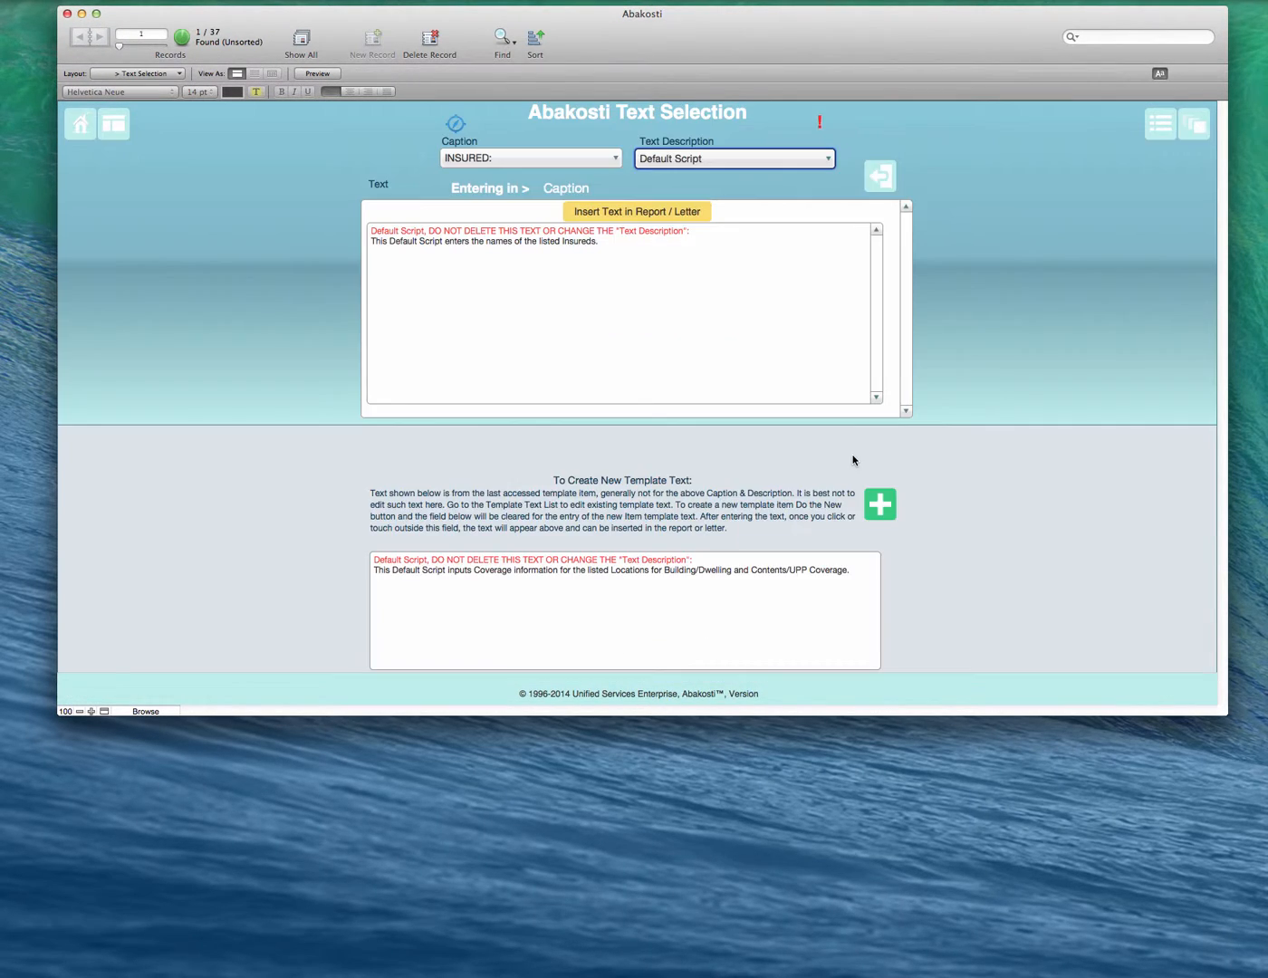
left_click(634, 215)
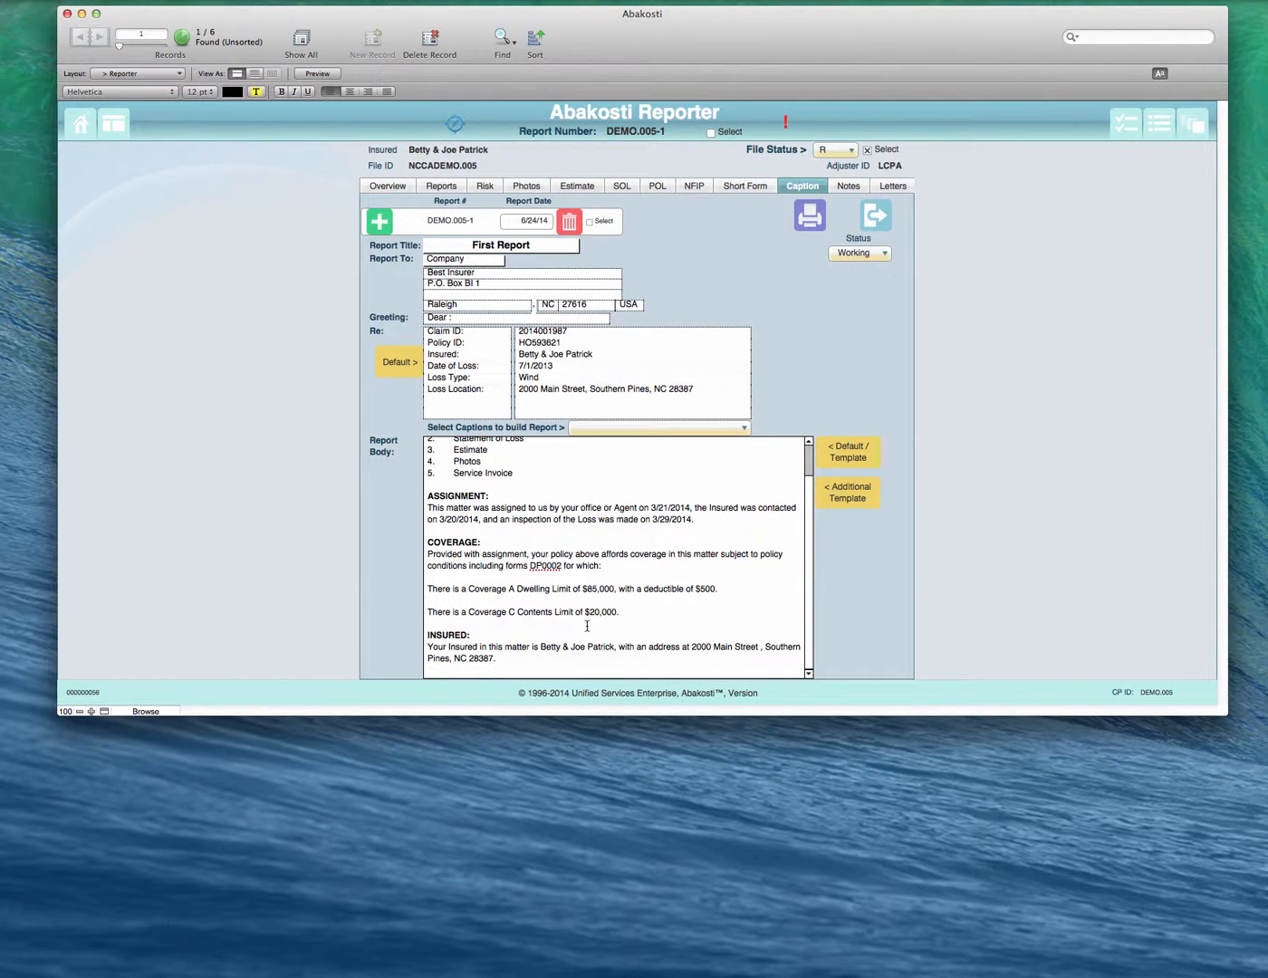
- Add the RISK: caption to the report body with its Default Script text and complete its last sentence with "good."
left_click(626, 430)
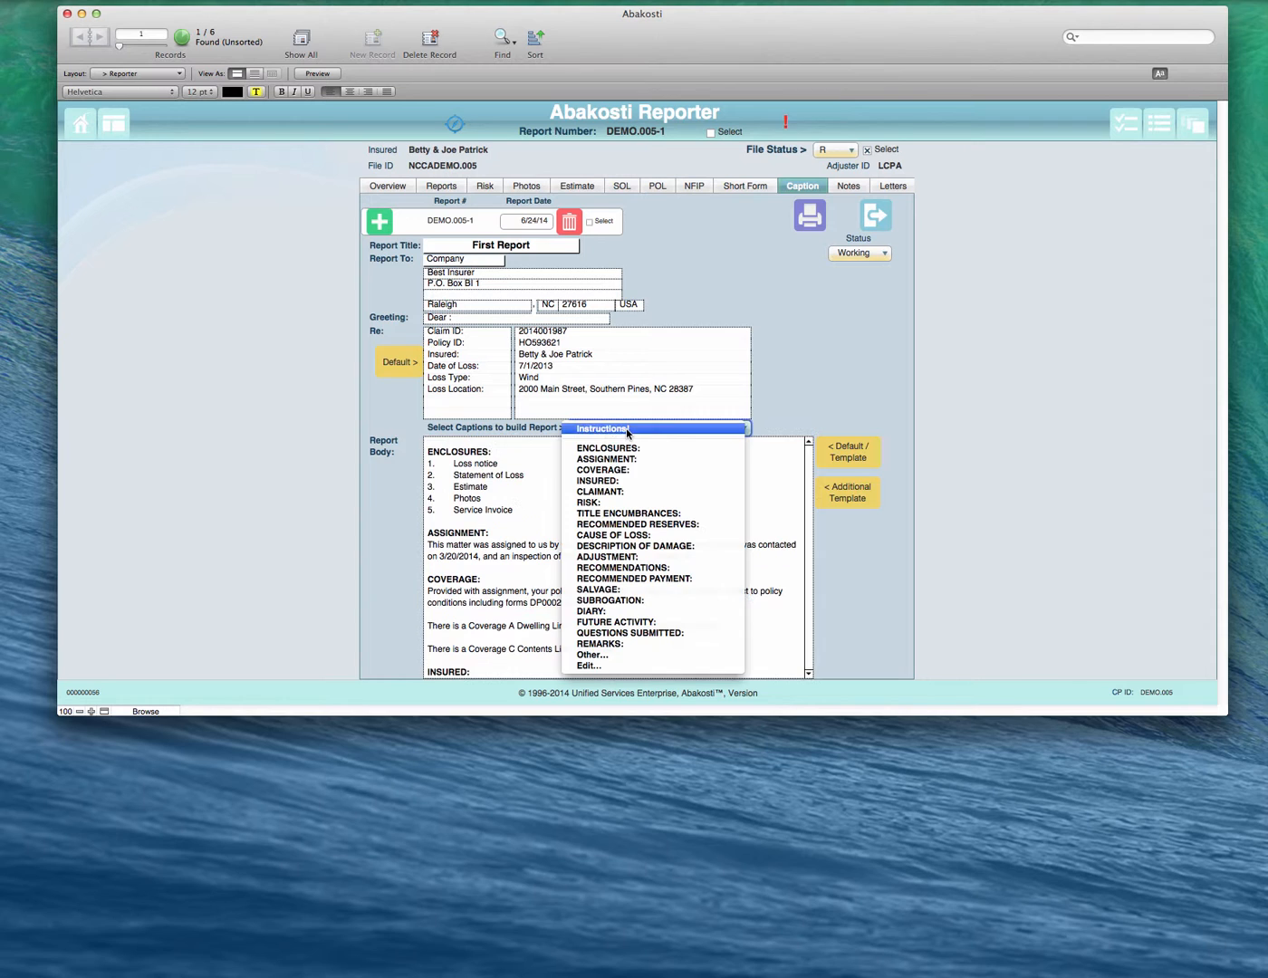
left_click(616, 504)
left_click(844, 453)
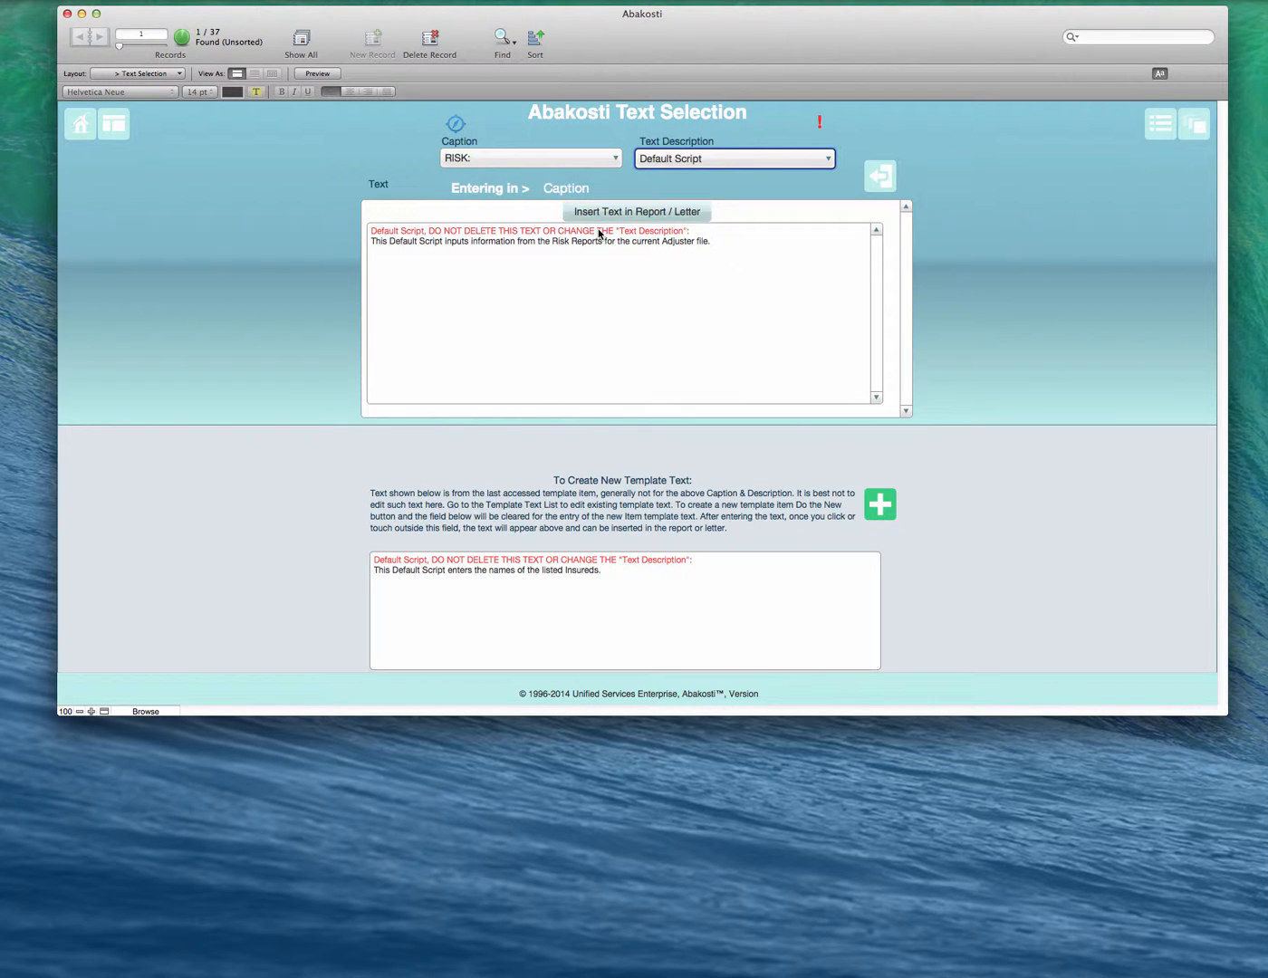
left_click(649, 211)
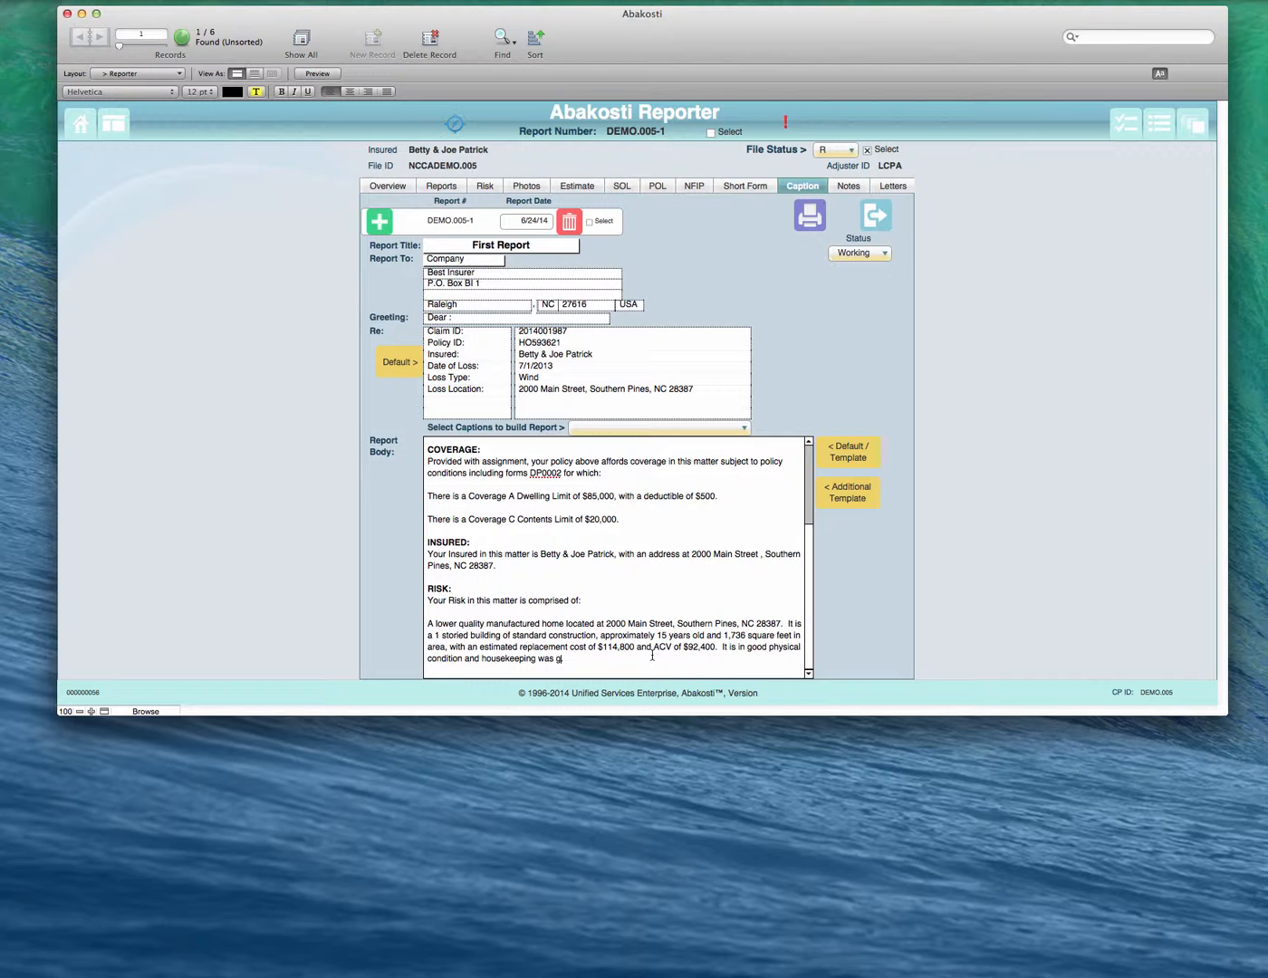
type("ood.")
- Add the TITLE ENCUMBRANCES: caption with its Default Script text and remove the extra blank line after it
left_click(671, 426)
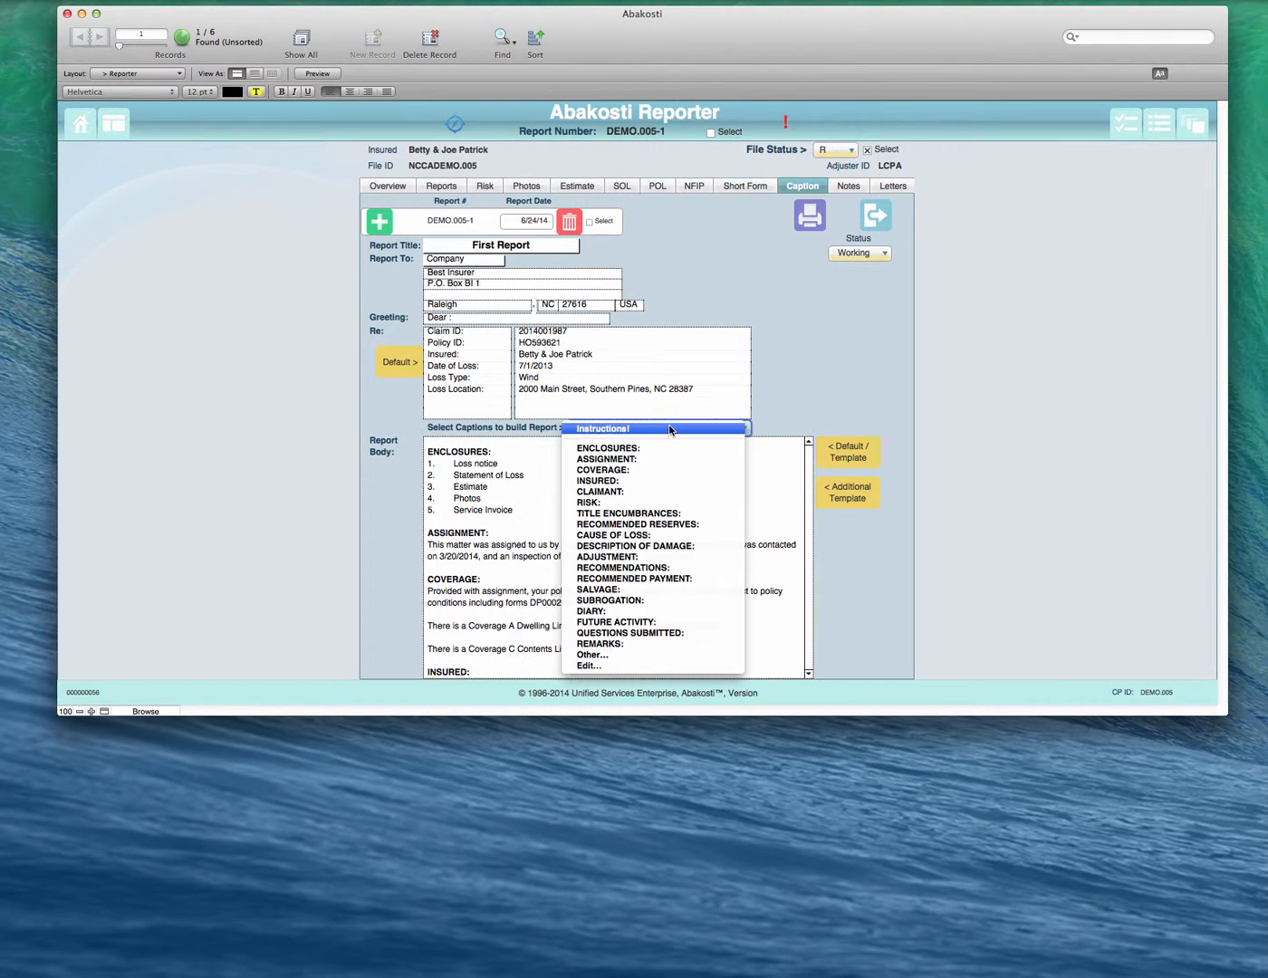
left_click(641, 514)
left_click(850, 450)
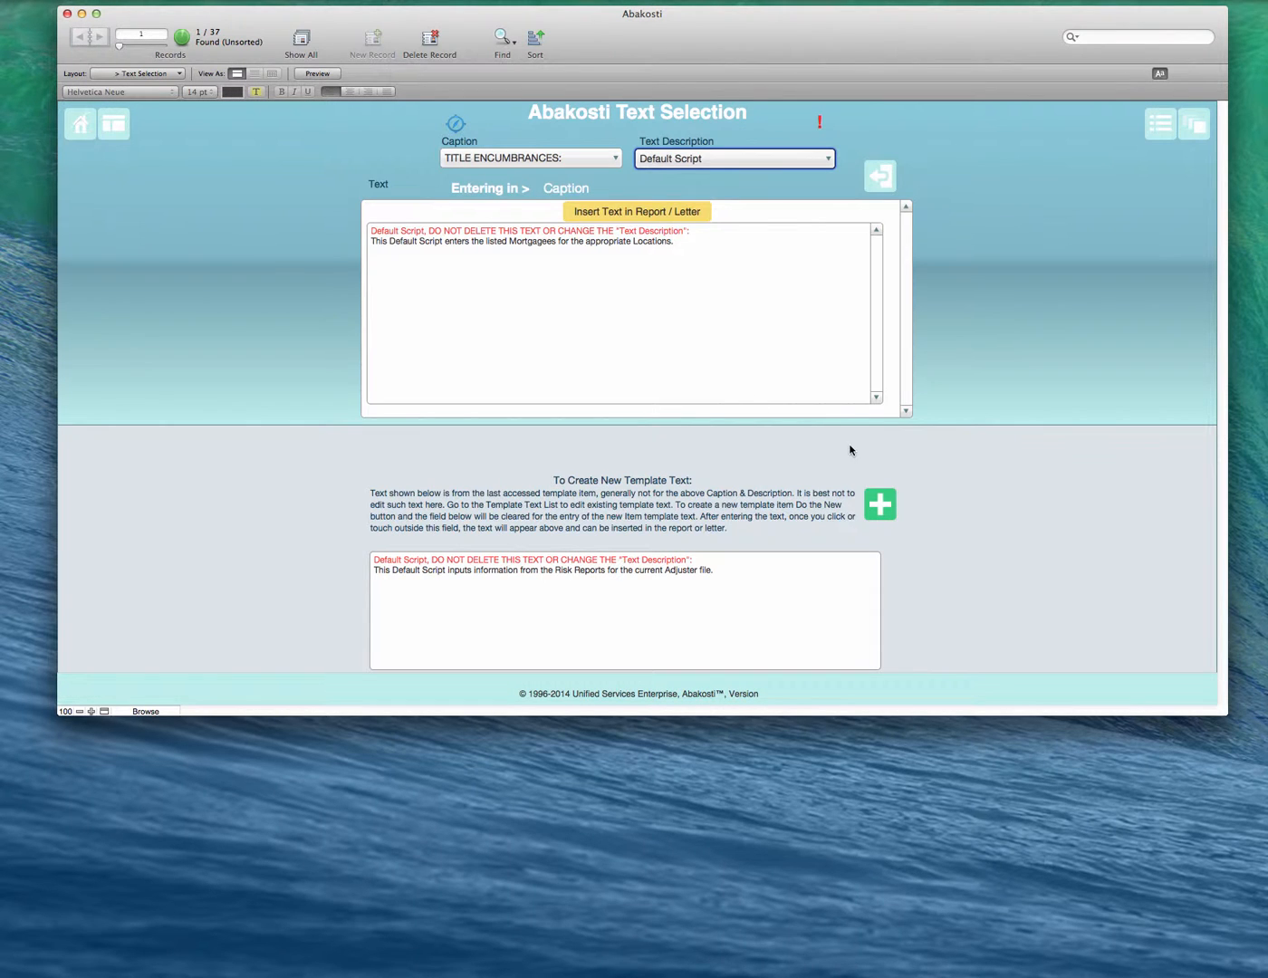
left_click(666, 212)
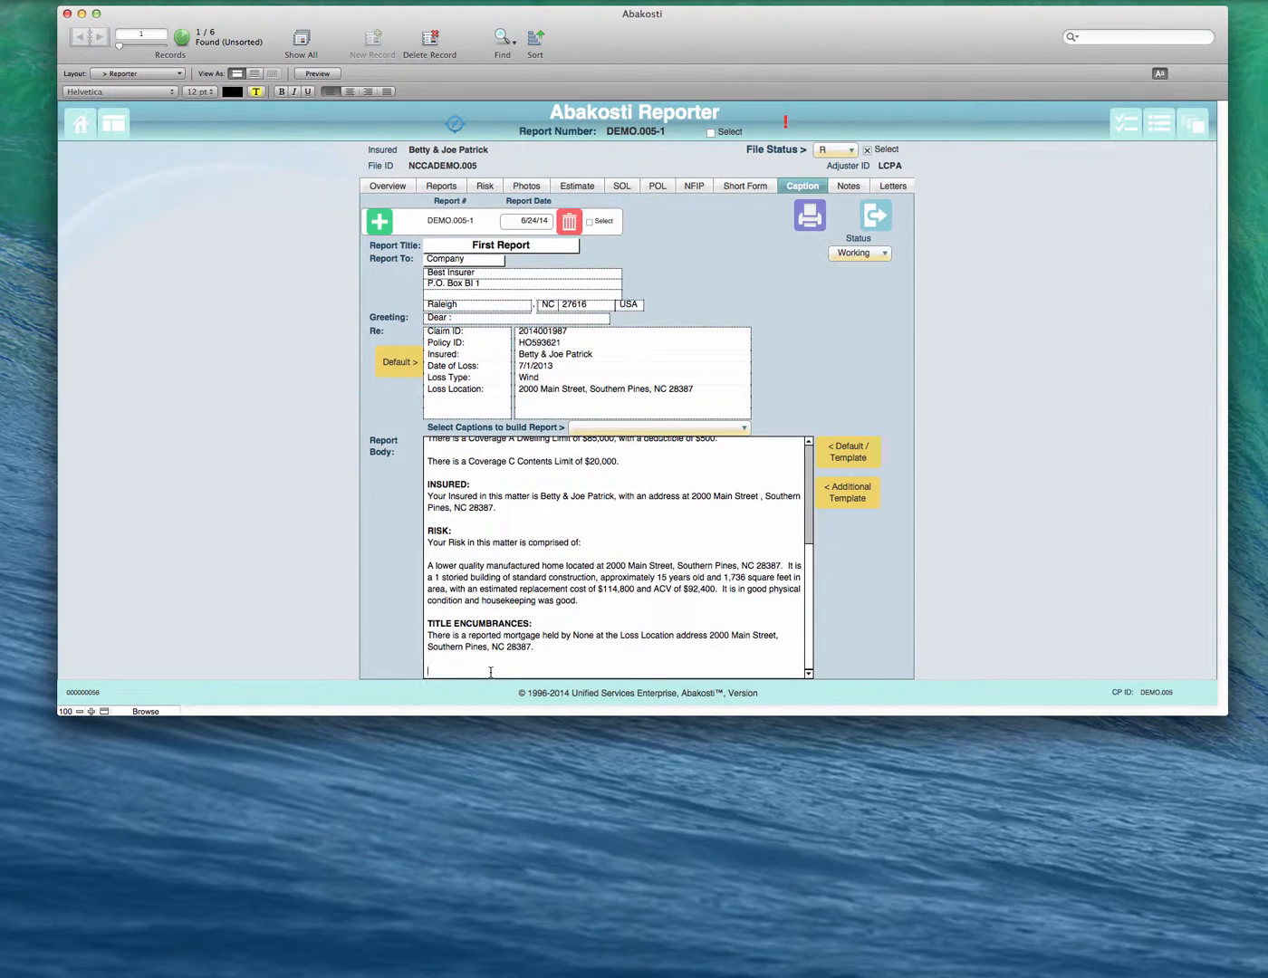
key("BackSpace")
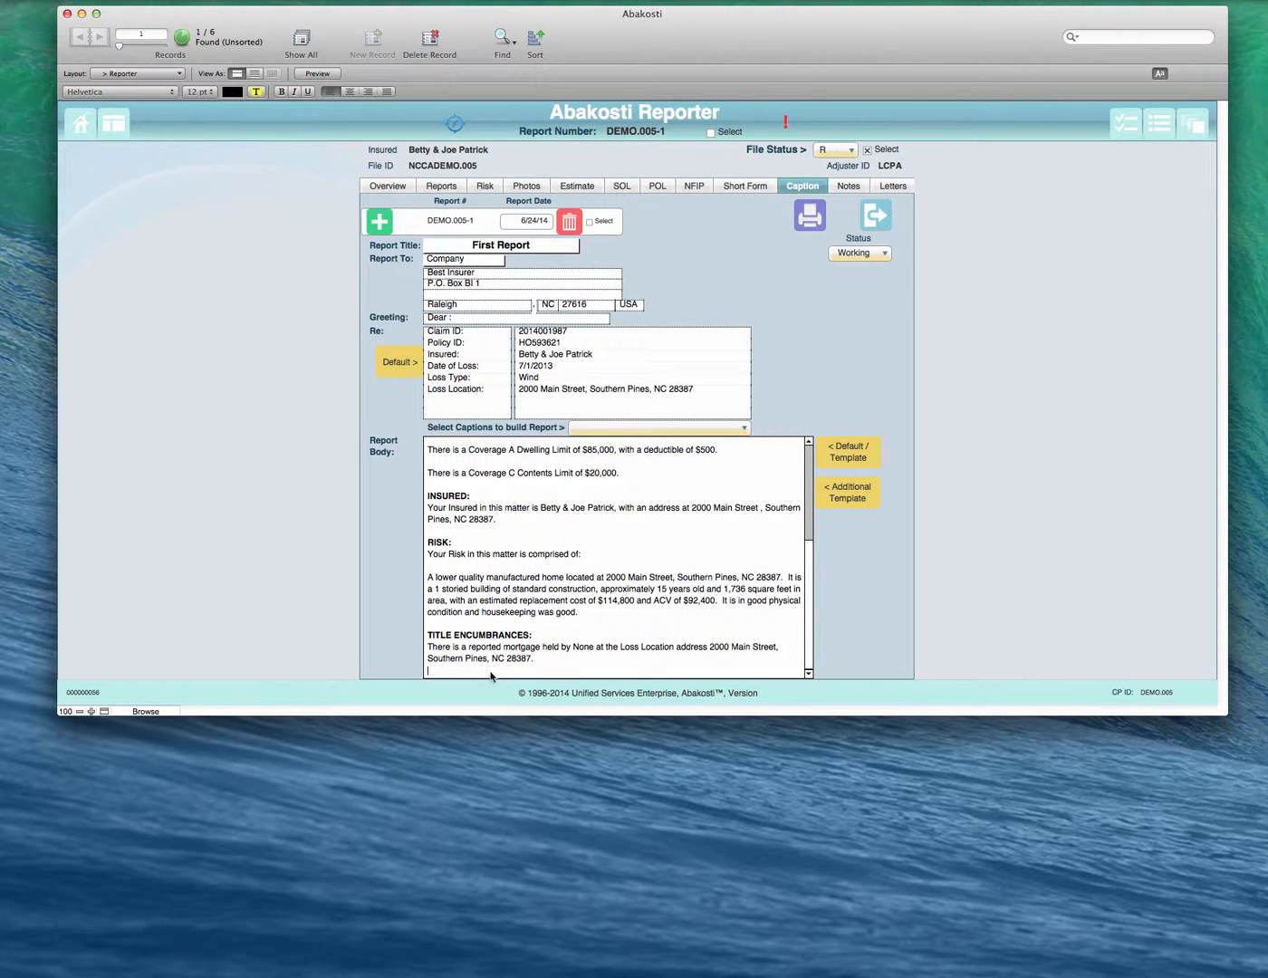
- Add the RECOMMENDED RESERVES: caption to the report body with its Default Script text
left_click(634, 428)
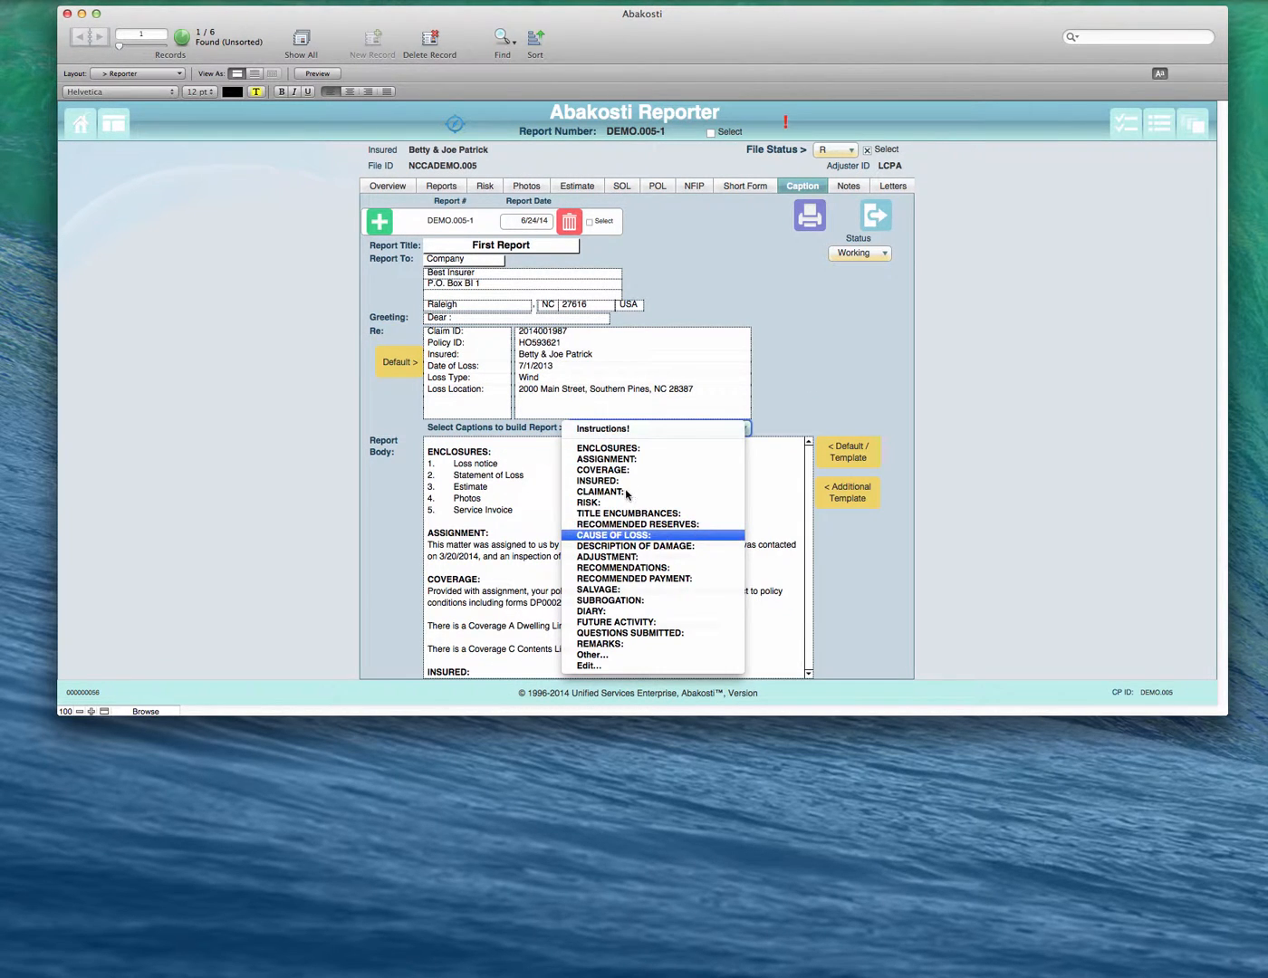
left_click(671, 523)
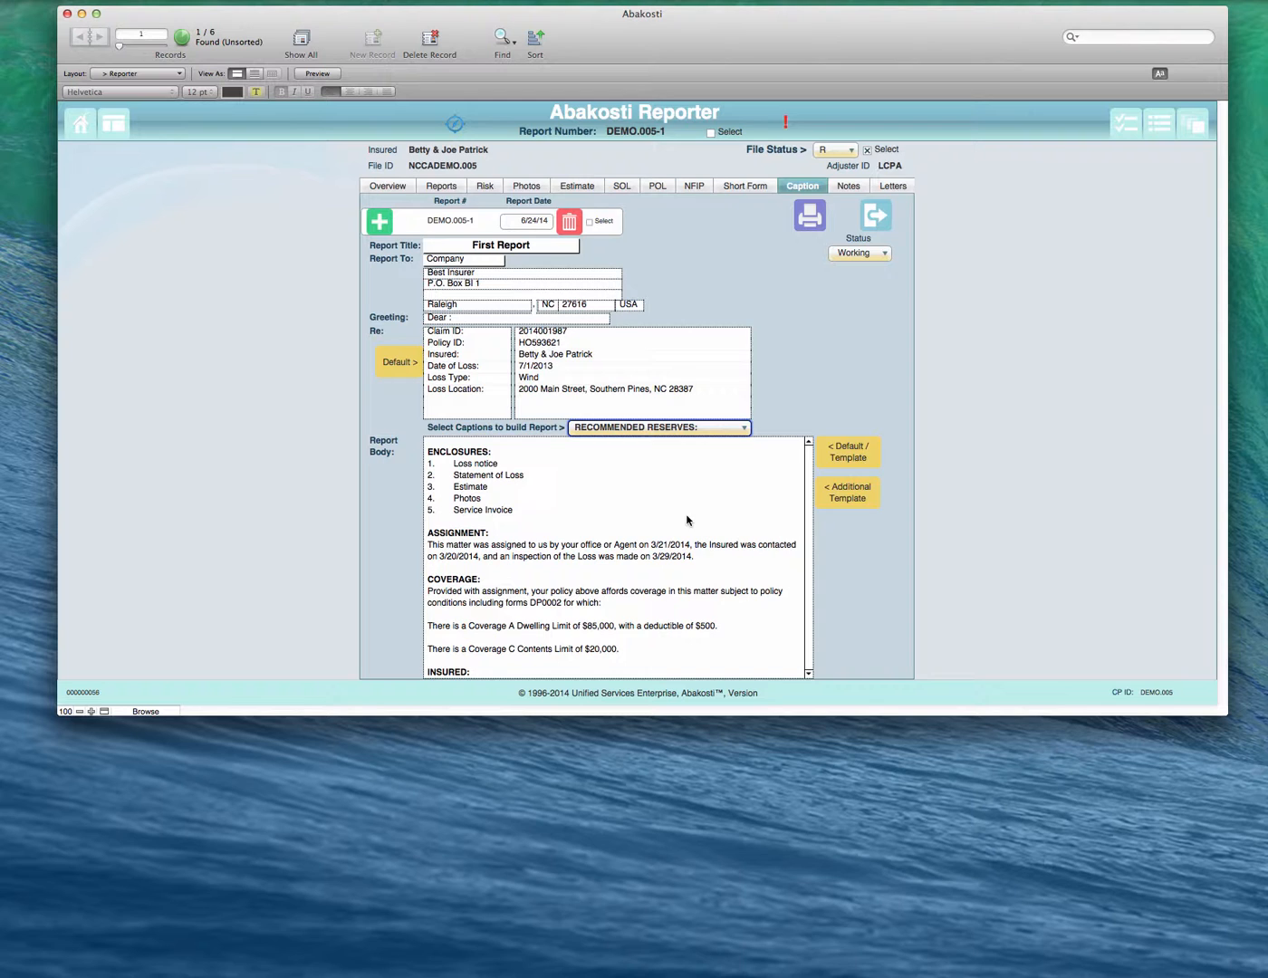
left_click(847, 458)
left_click(664, 215)
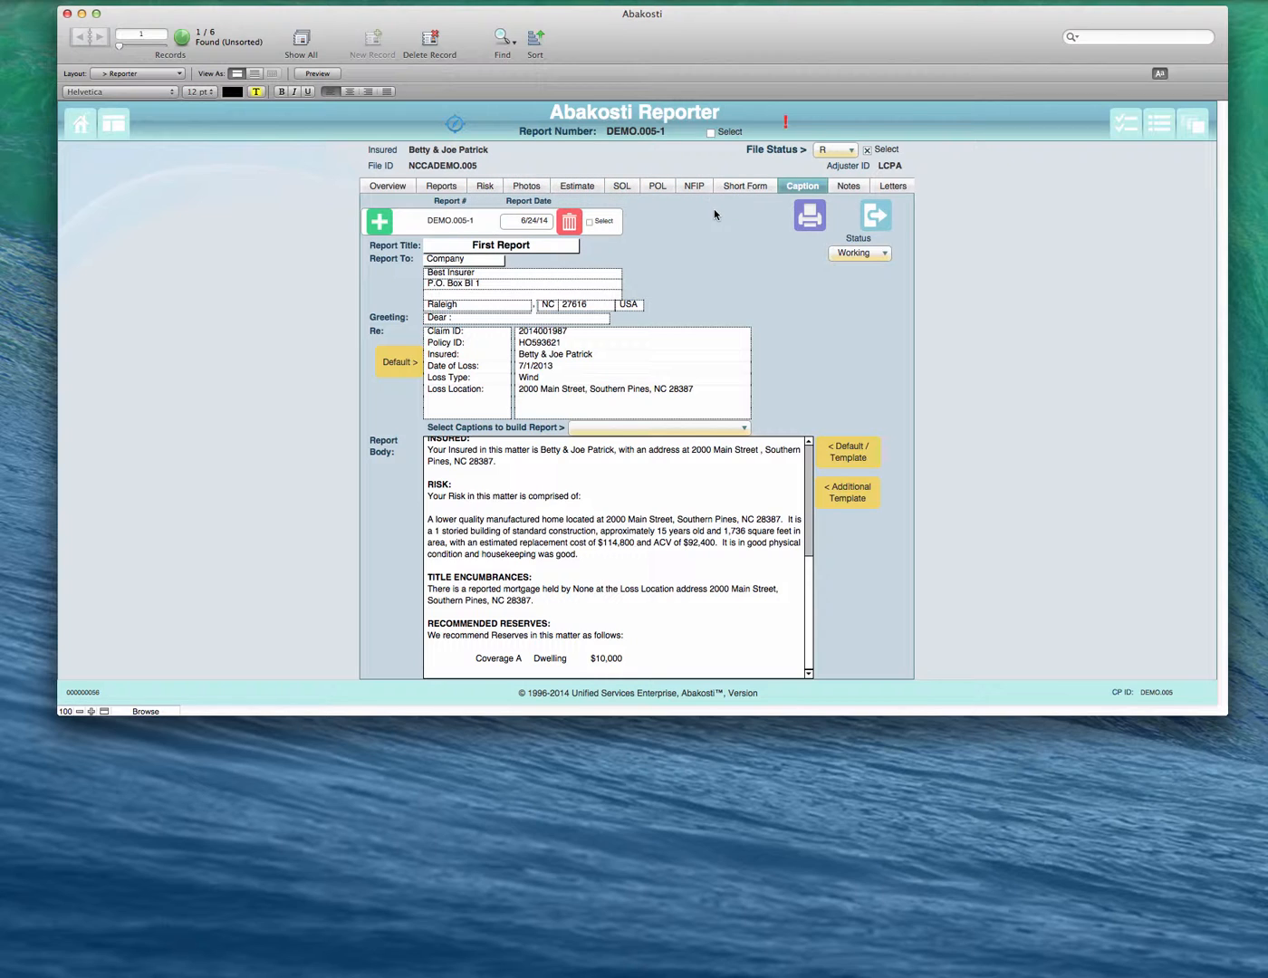
left_click(674, 594)
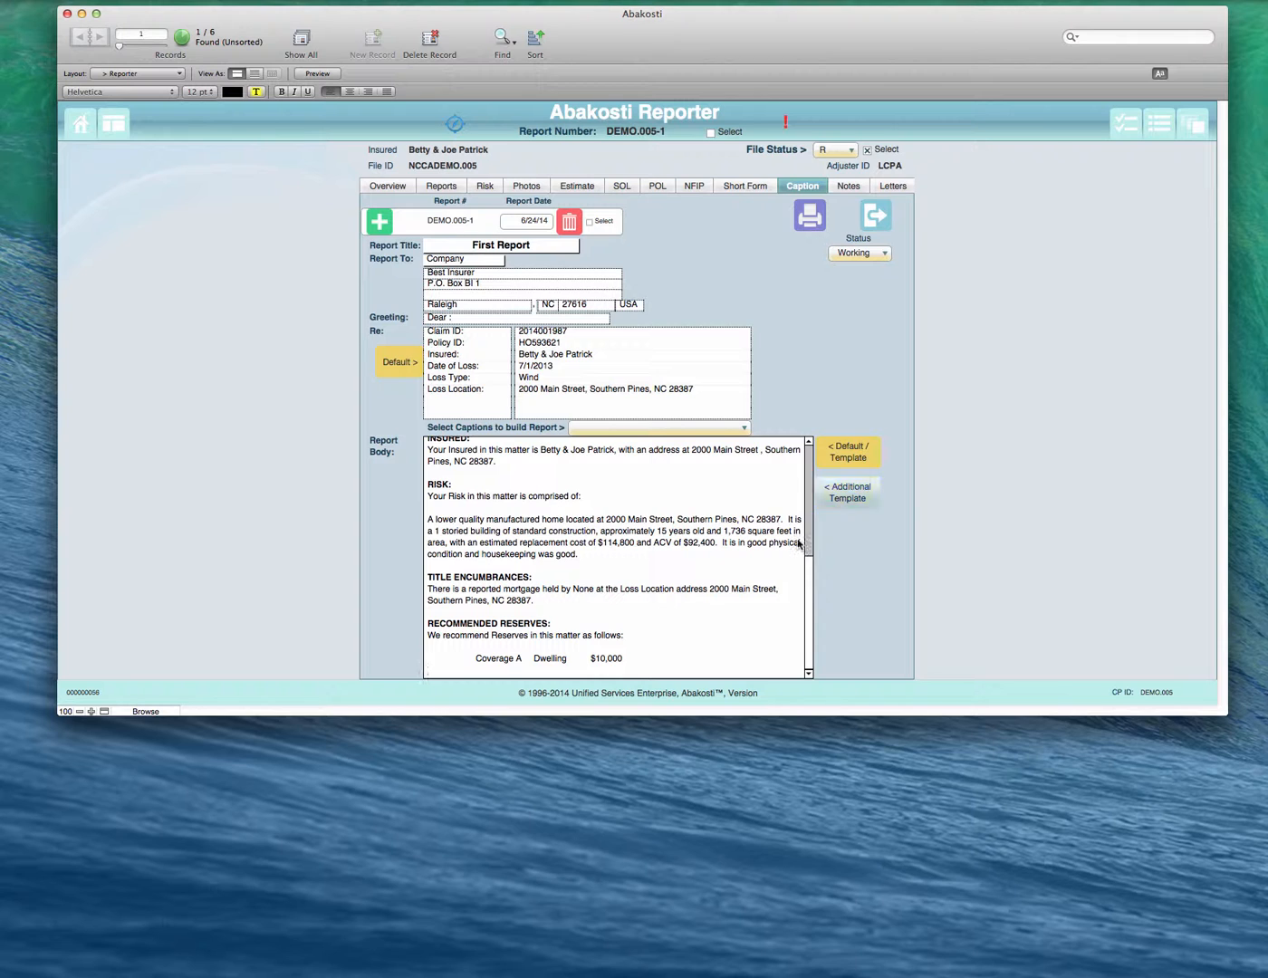
- Add the CAUSE OF LOSS: caption to the report body and open its template text selection
left_click(698, 429)
key("Down")
key("Down")
key("Down")
key("Down")
key("Down")
key("Down")
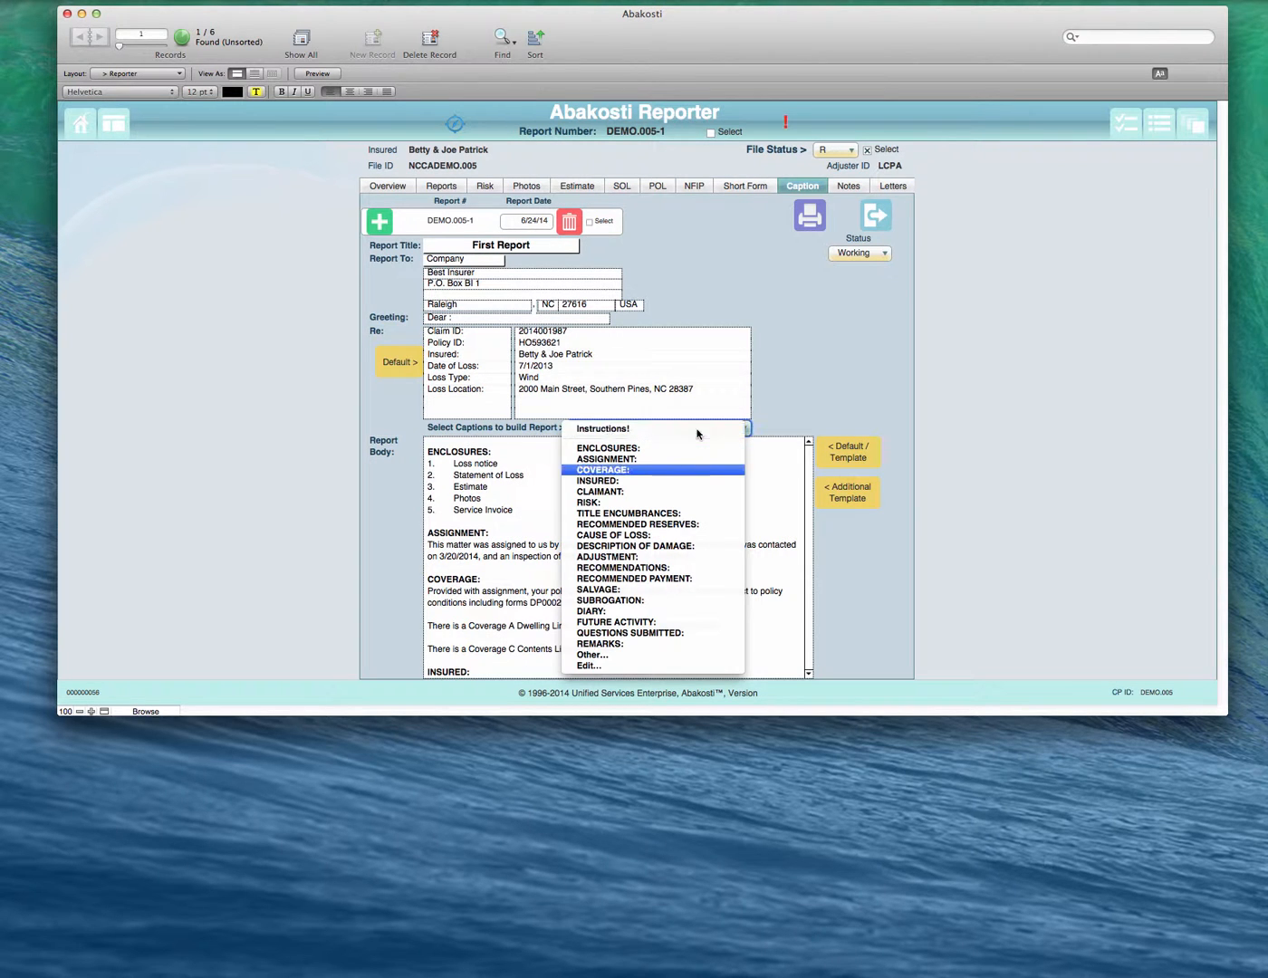
left_click(619, 535)
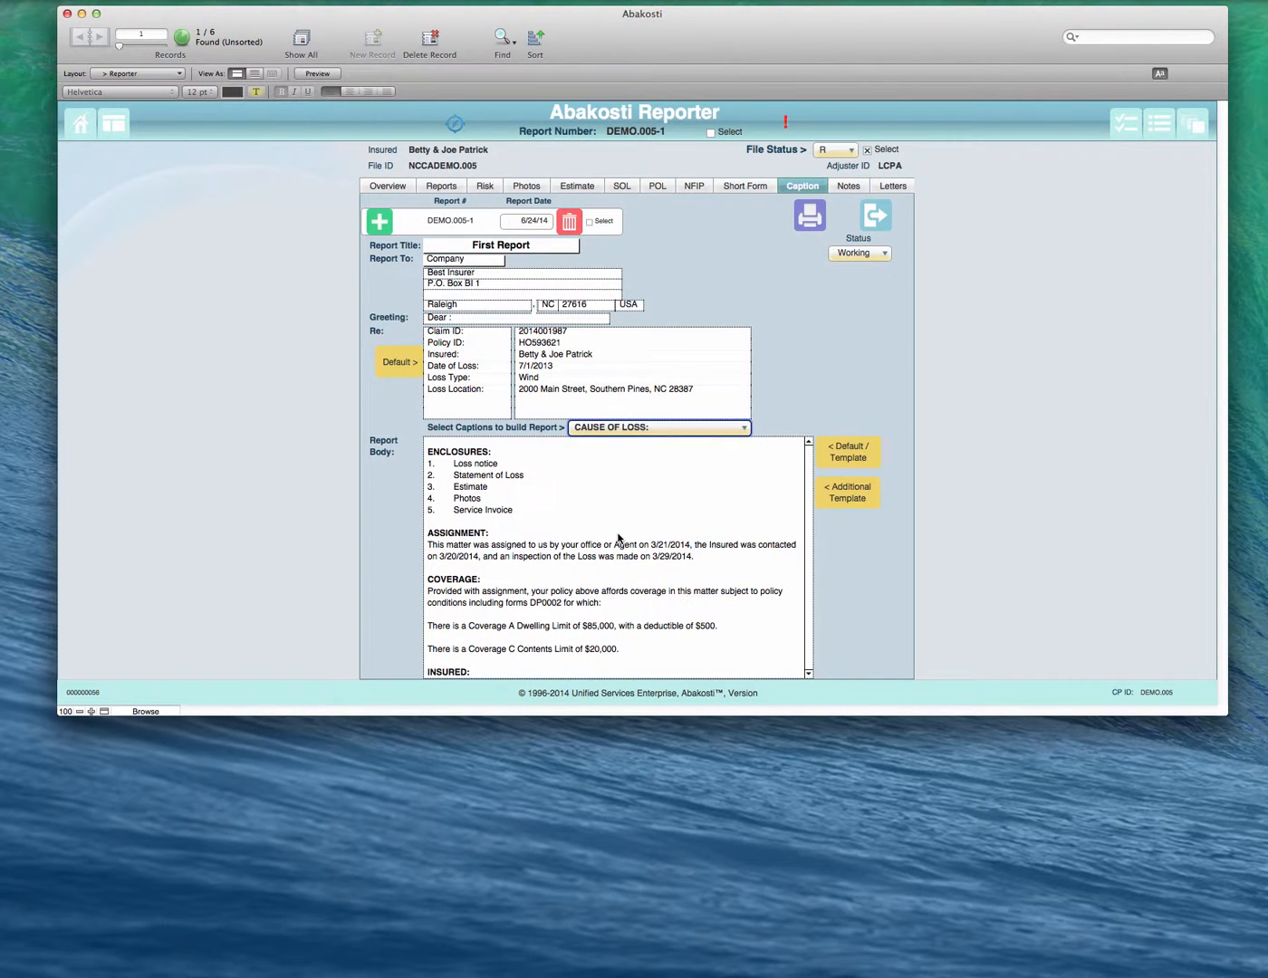
left_click(859, 453)
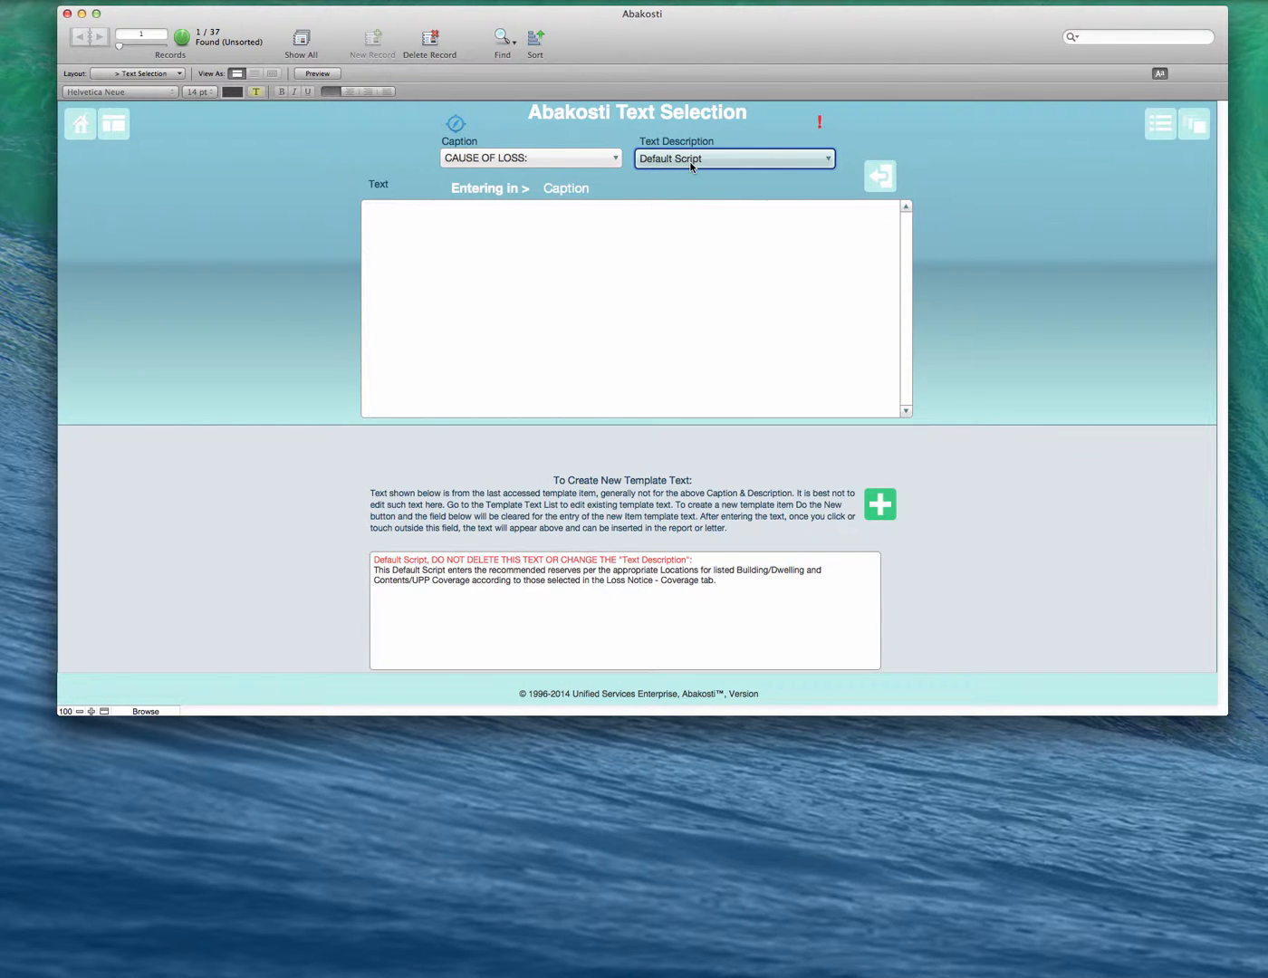
- Create a new template text item for the CAUSE OF LOSS: caption with the custom text description Wind
left_click(681, 161)
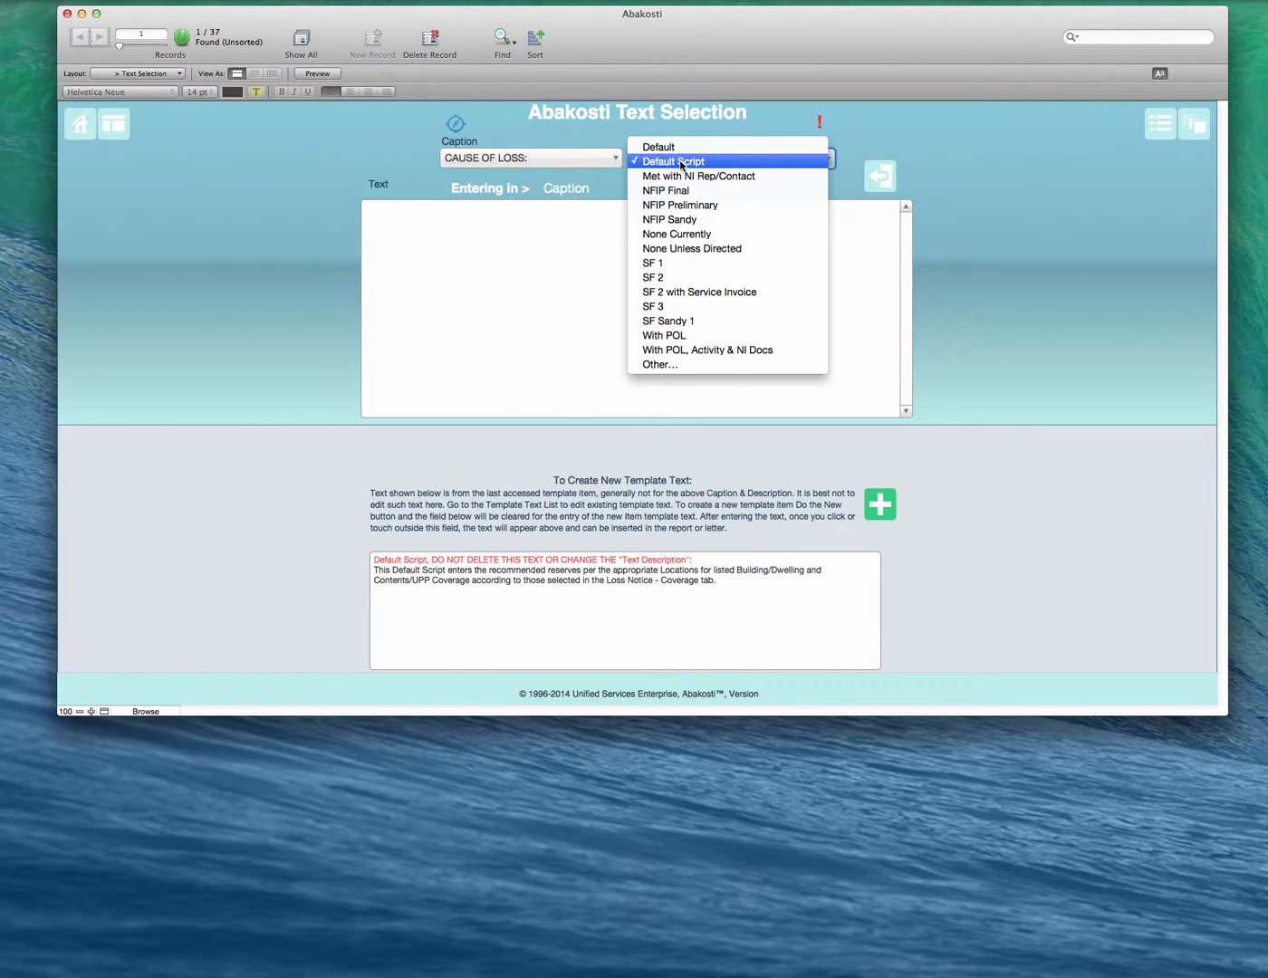
left_click(680, 262)
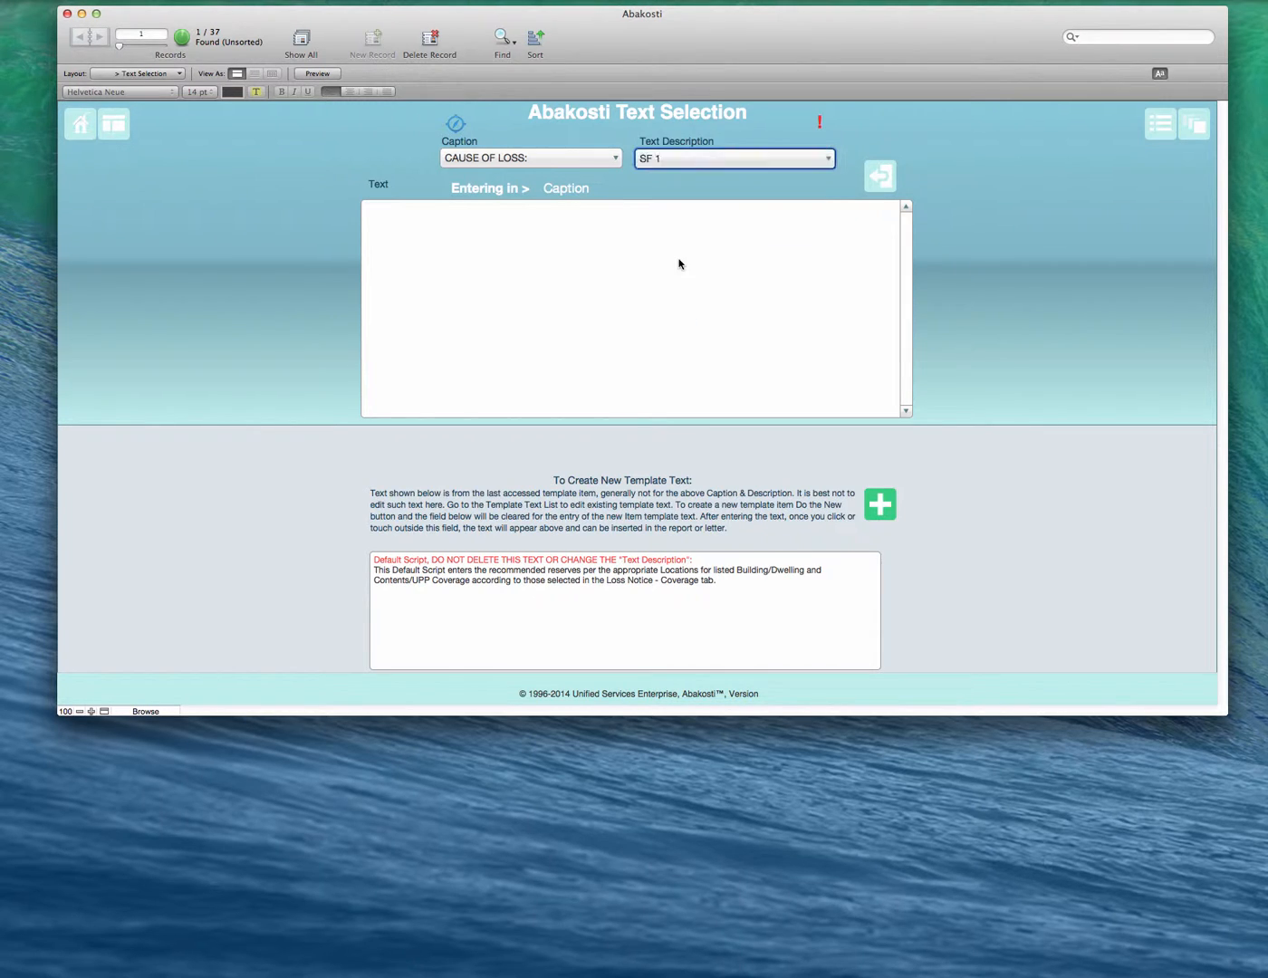
left_click(687, 161)
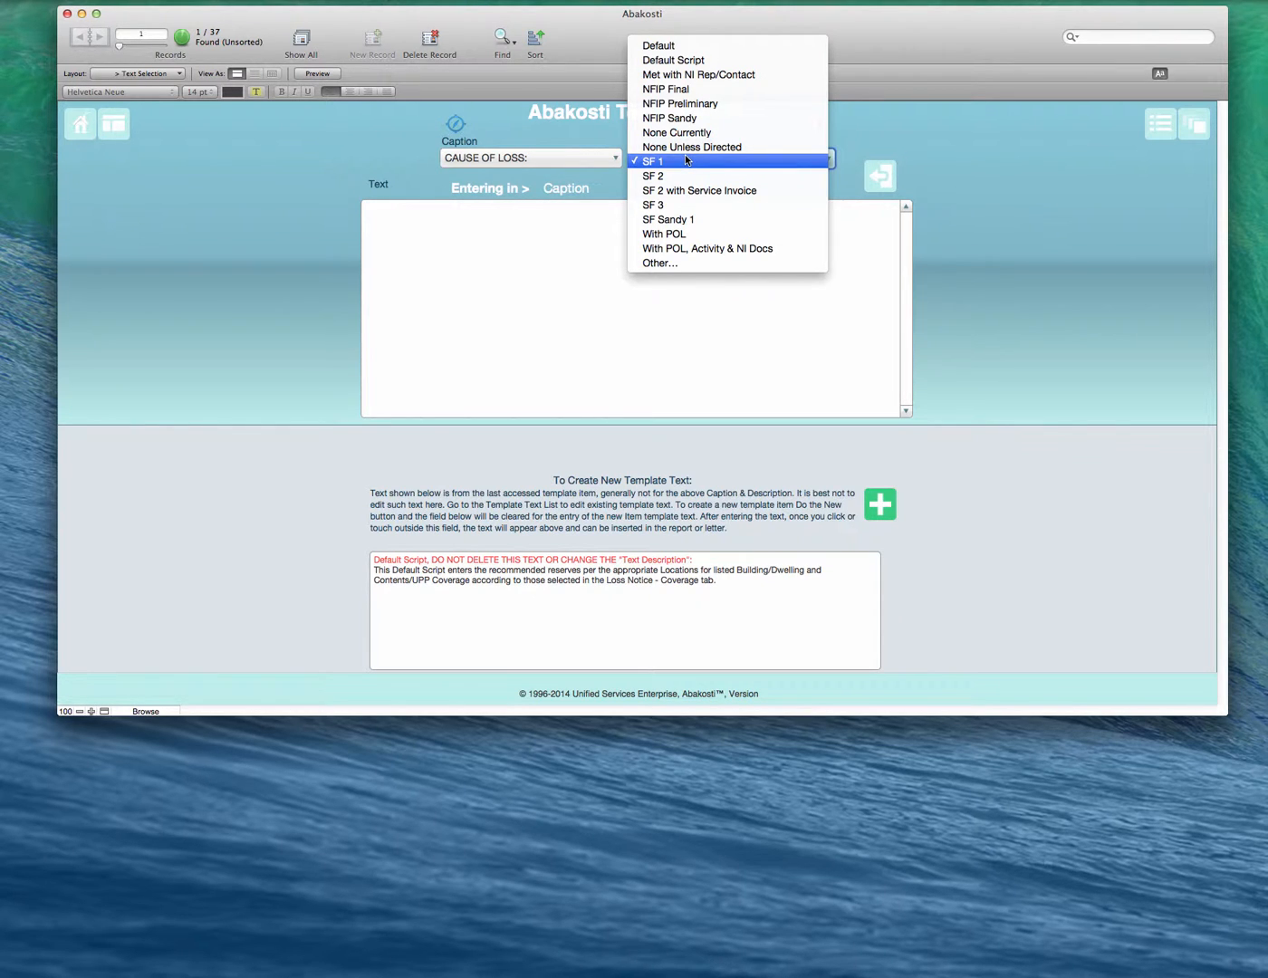
left_click(683, 263)
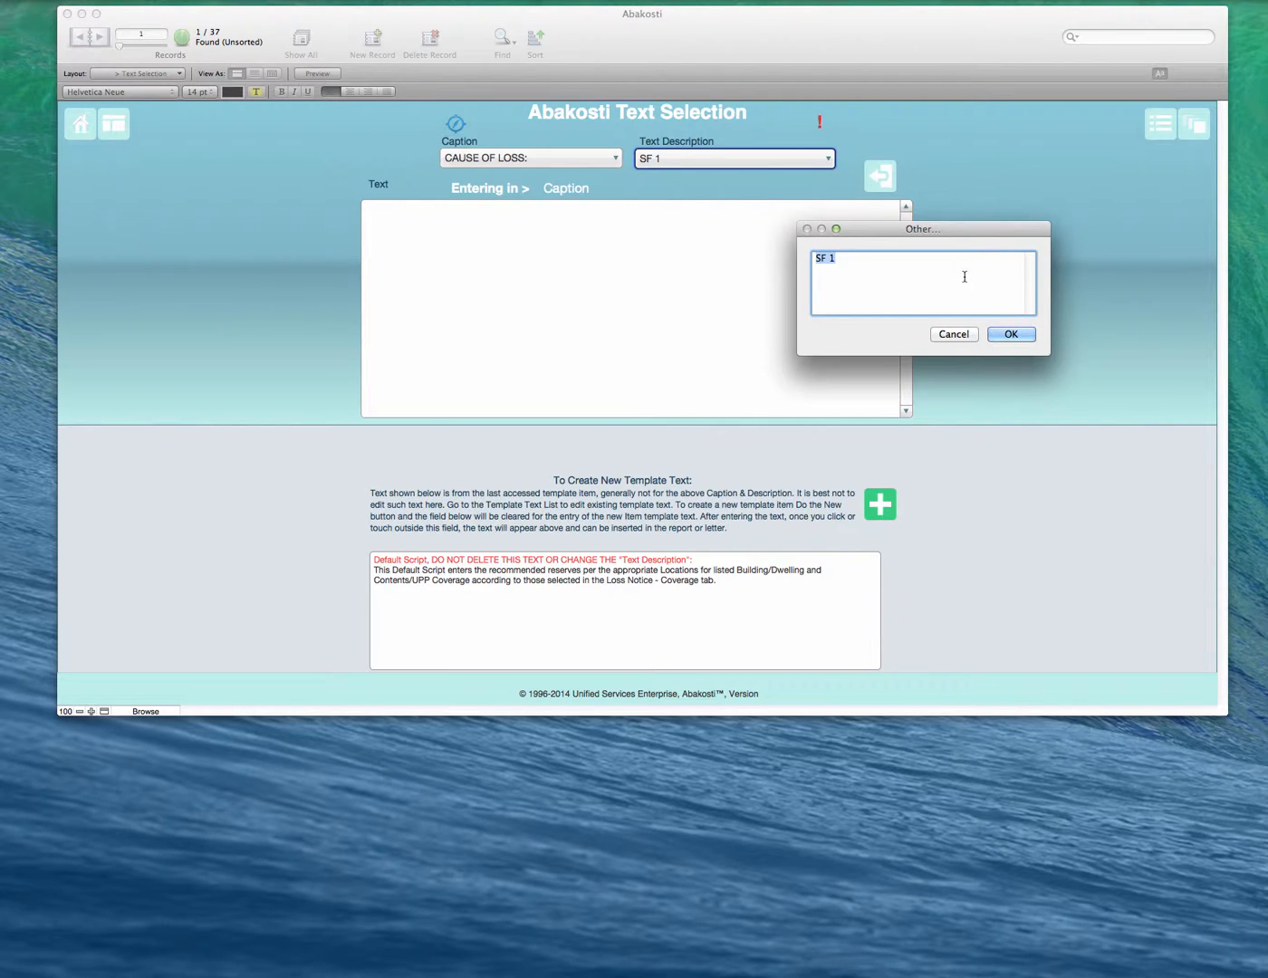
type("Wind")
left_click(1010, 335)
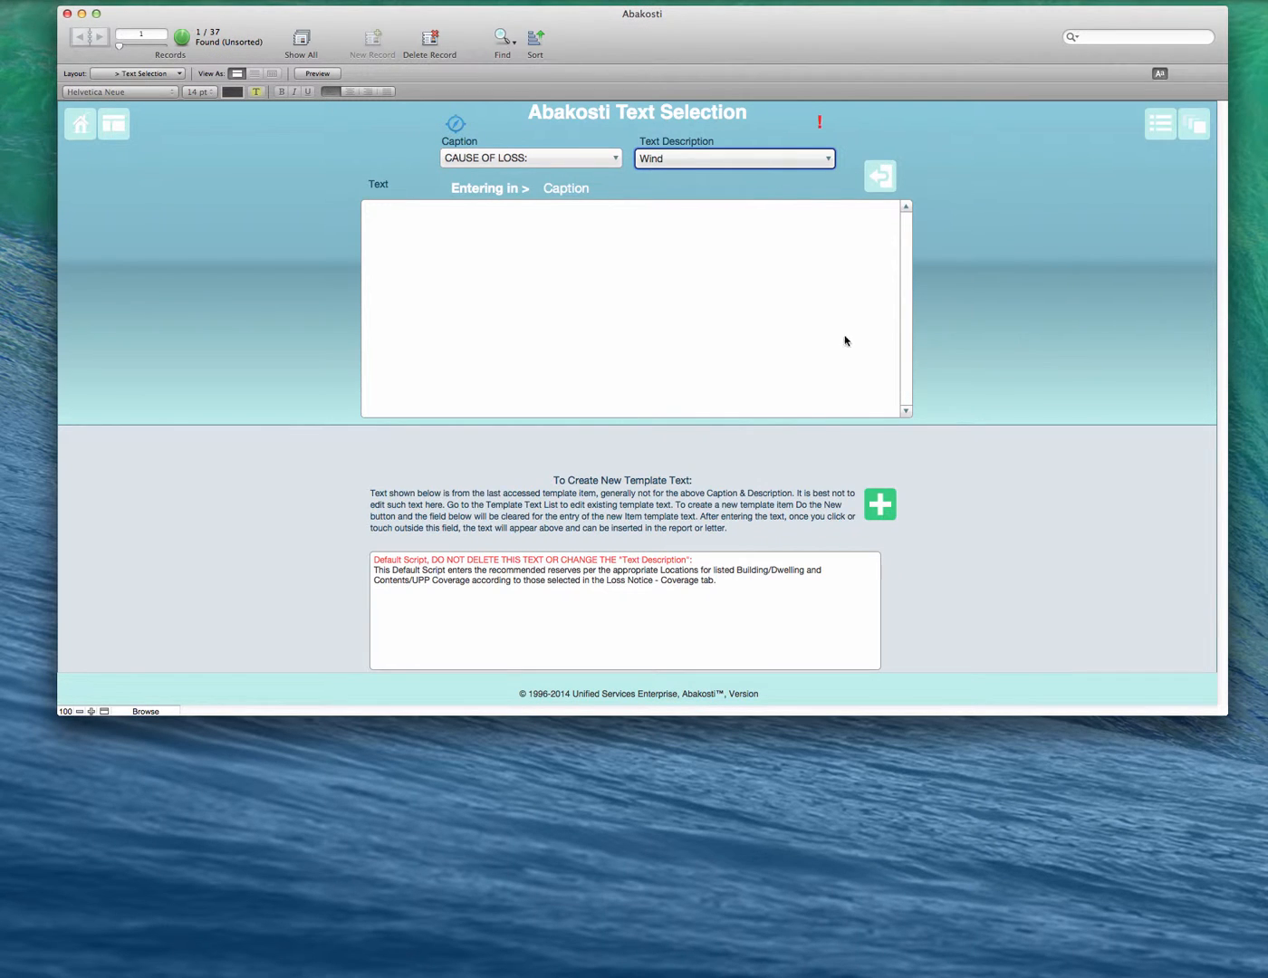
left_click(880, 504)
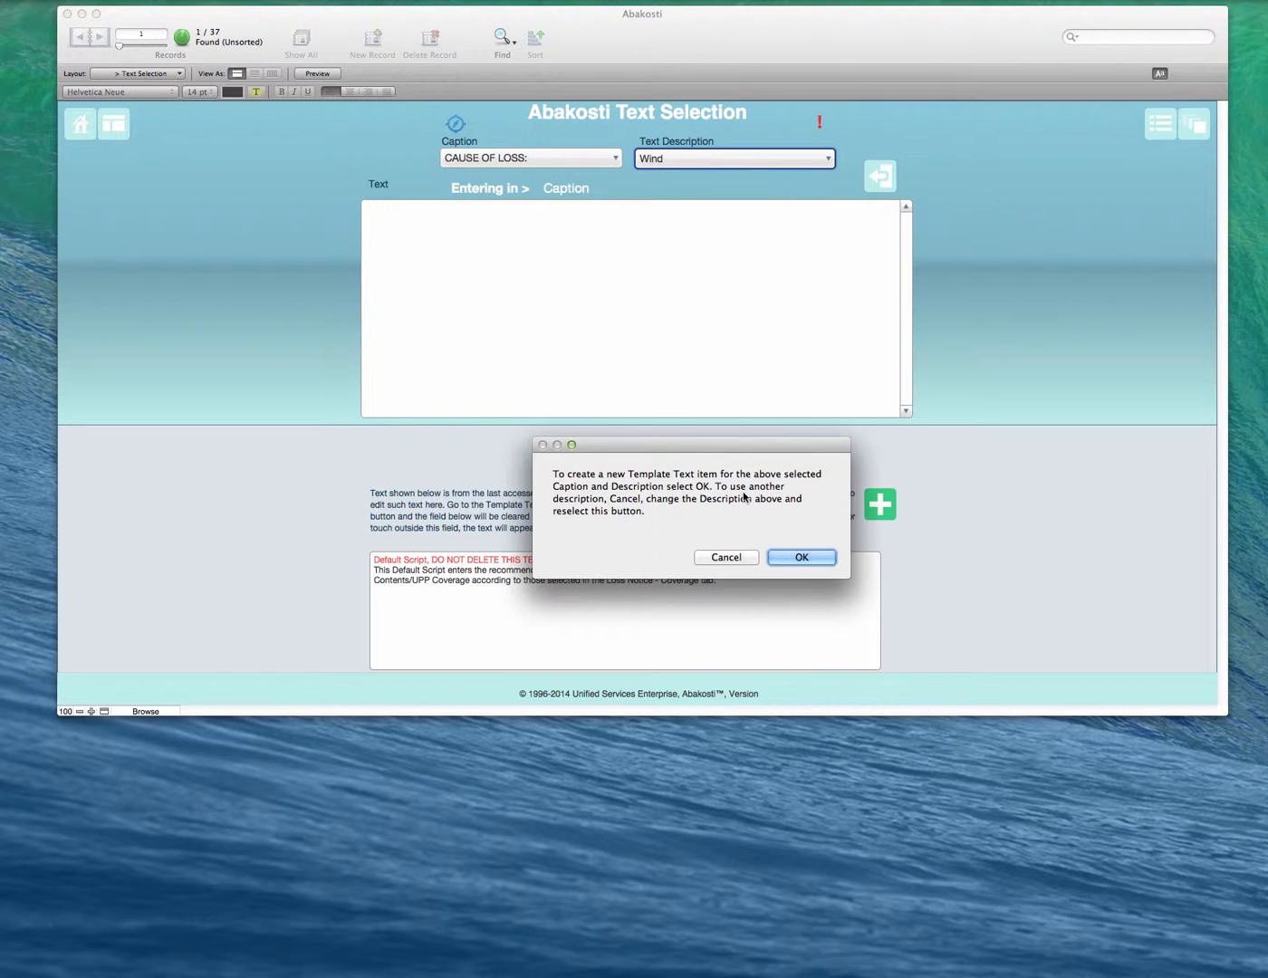
left_click(802, 557)
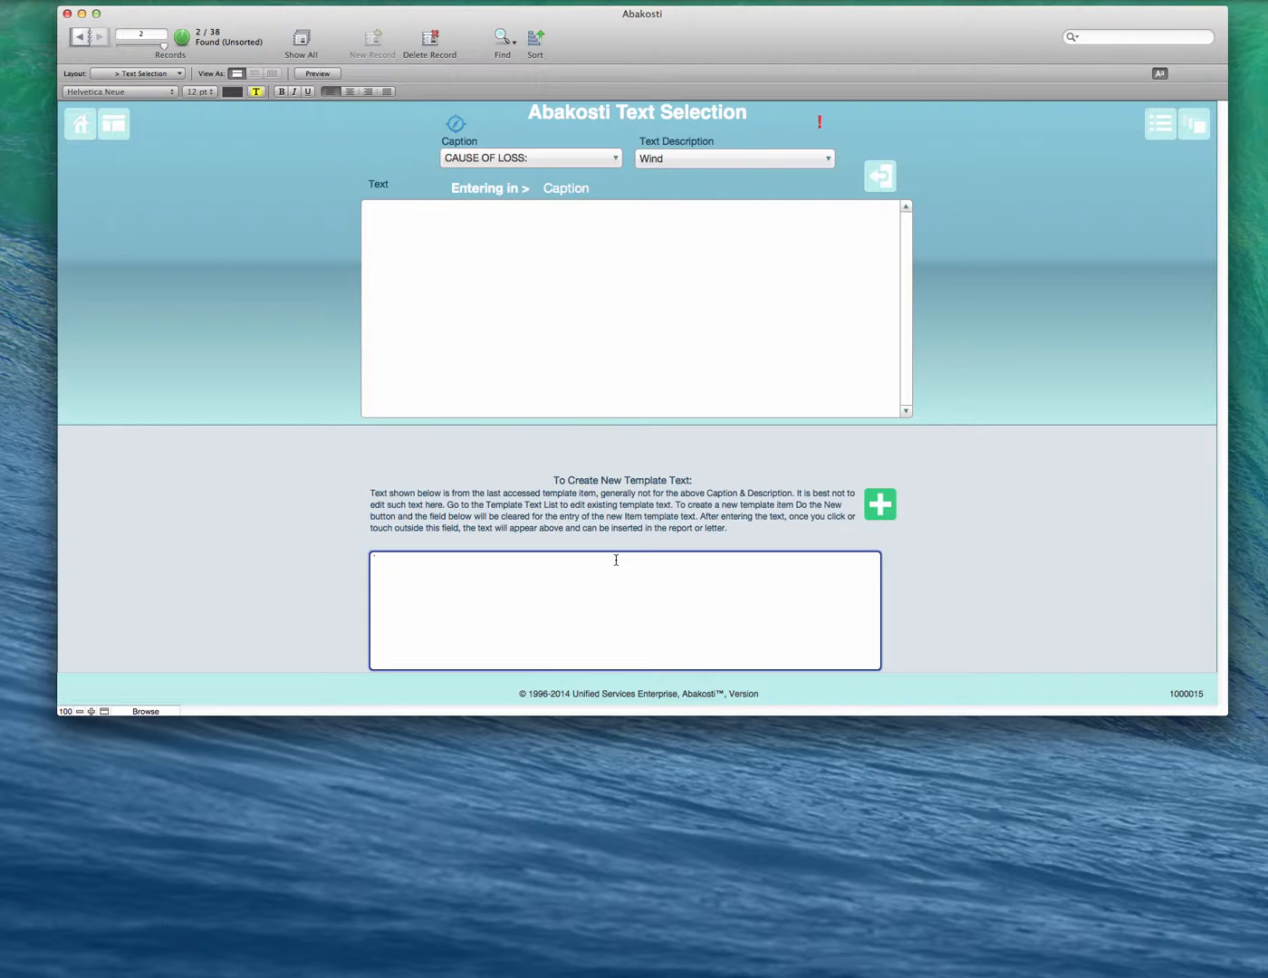
- Begin the new template text with "On the above DOL a Windstorm occurred on the Insured Premises resulting in damage due to"
type("On the above DOL, a")
type("Windstorm occured on t")
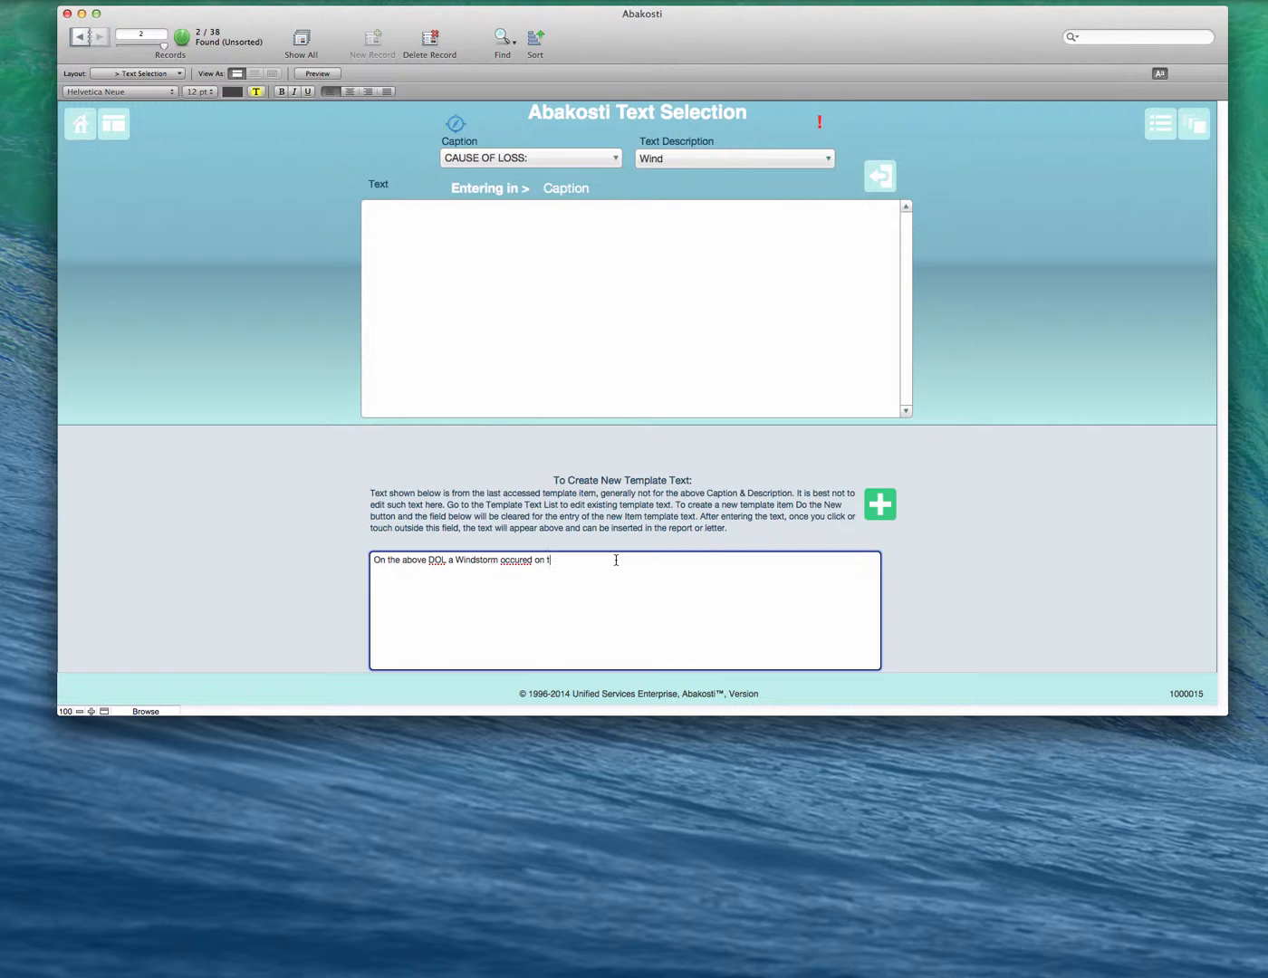
type("he Insured Premises")
left_click(523, 560)
type("r")
type("resulting in damage due to ")
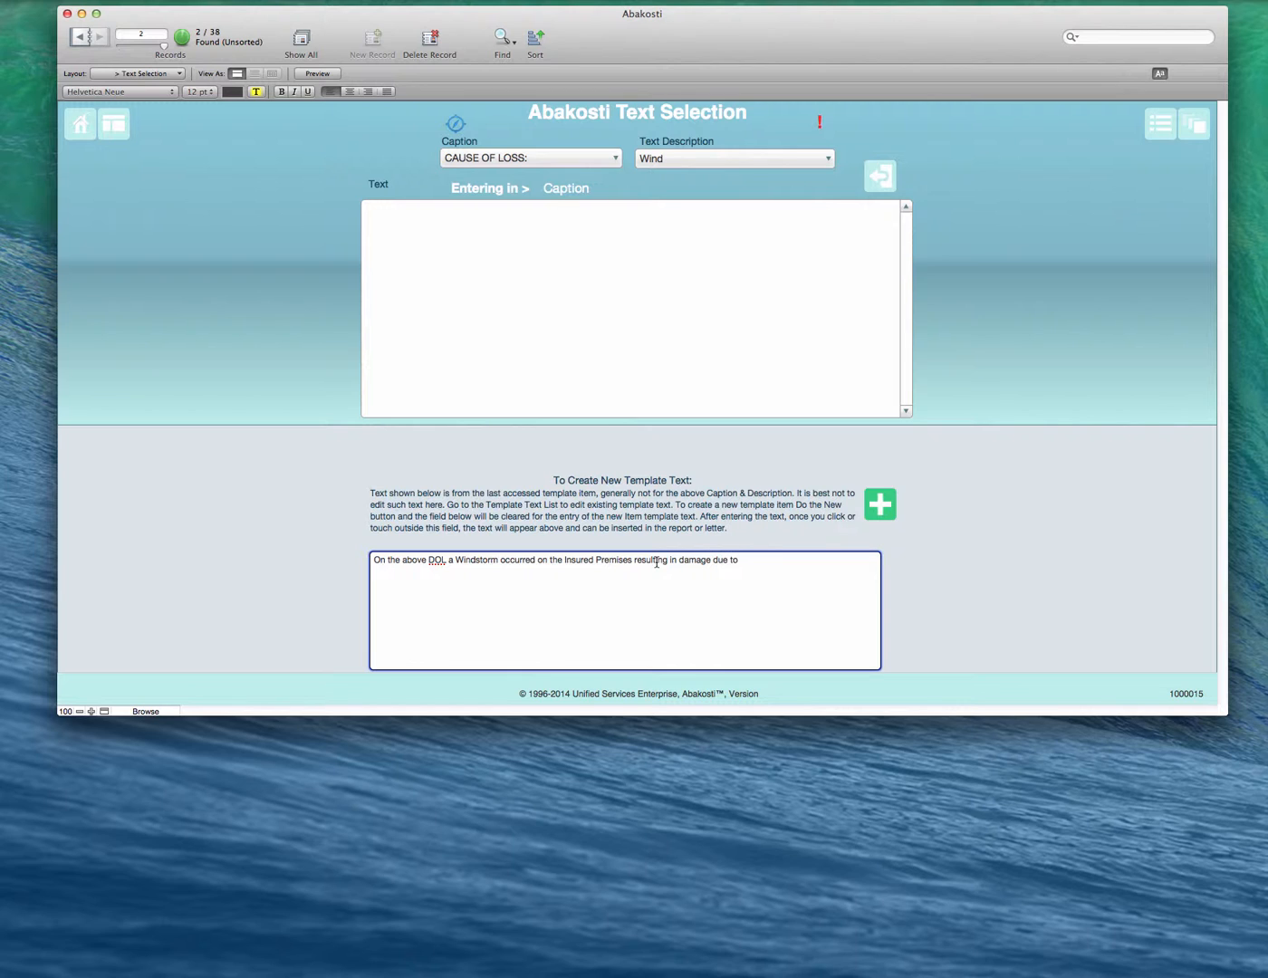
- Finish the template text with "Wind. Such loss is covered by the above policy." and insert the whole text in the report
type("t")
key("BackSpace")
type("Wind")
type(". Such loss is covered by the above pol")
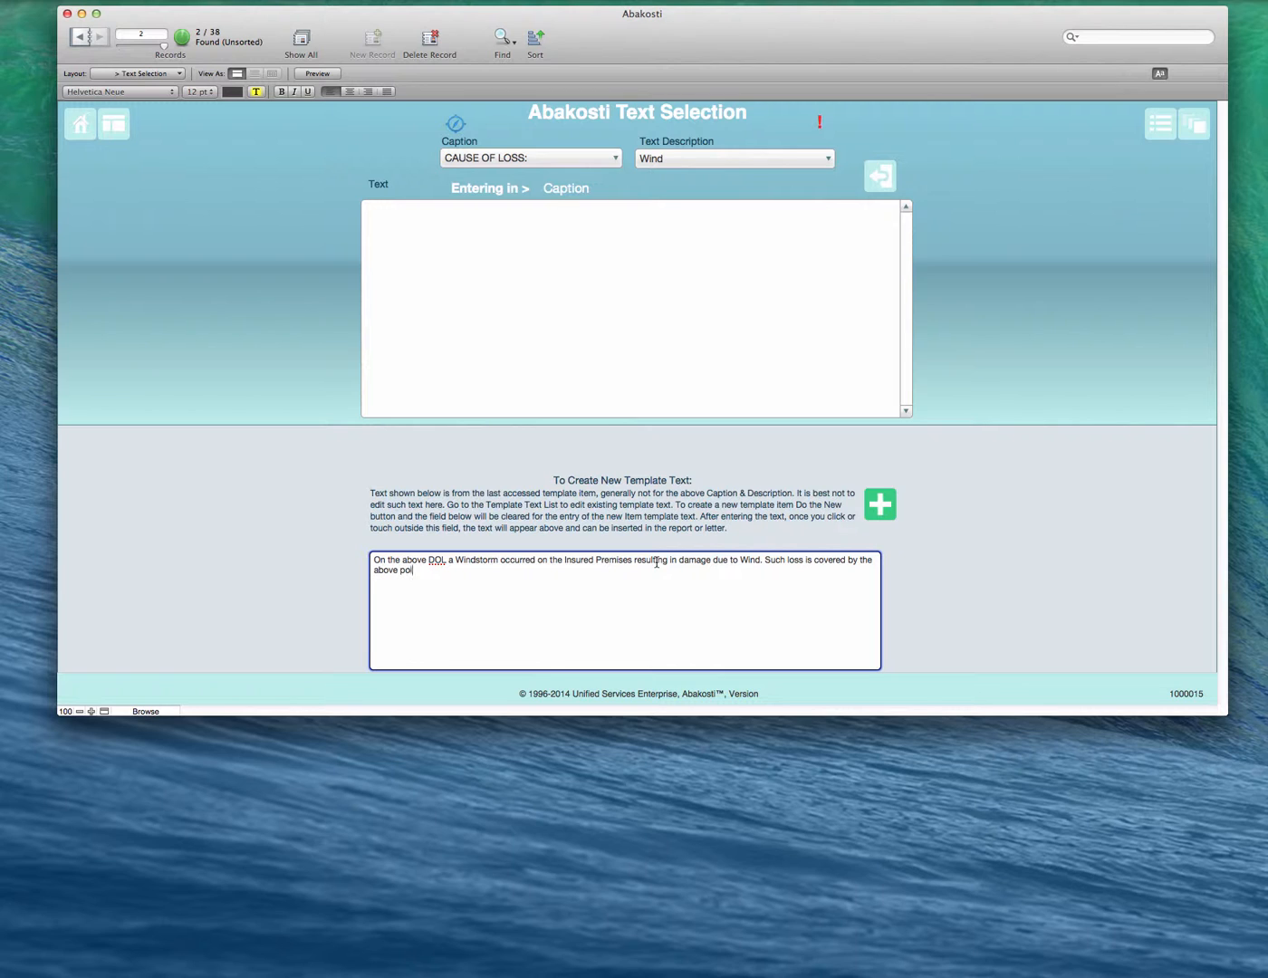
type("icy.")
left_click(784, 434)
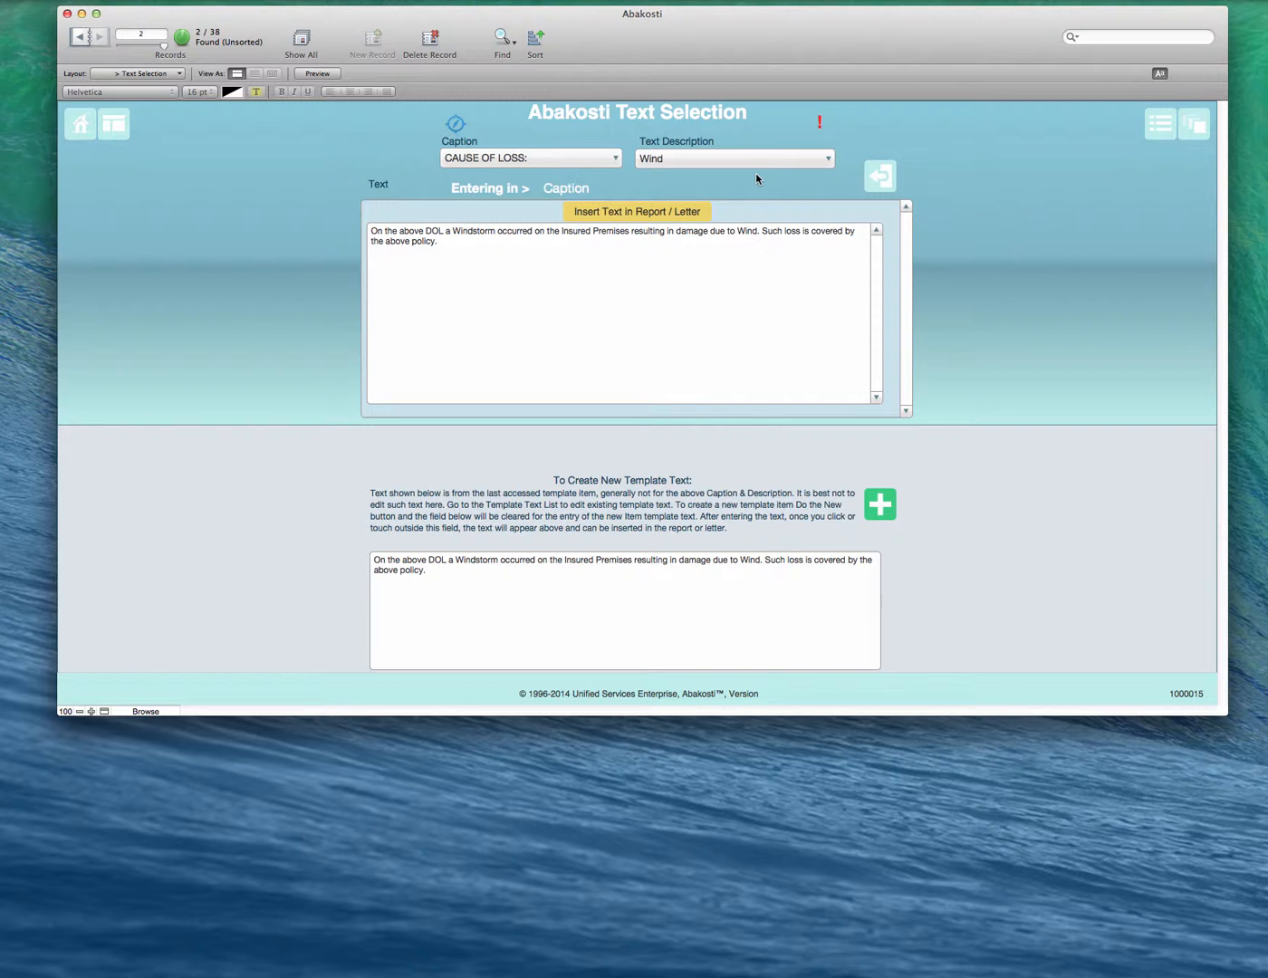
left_click(642, 212)
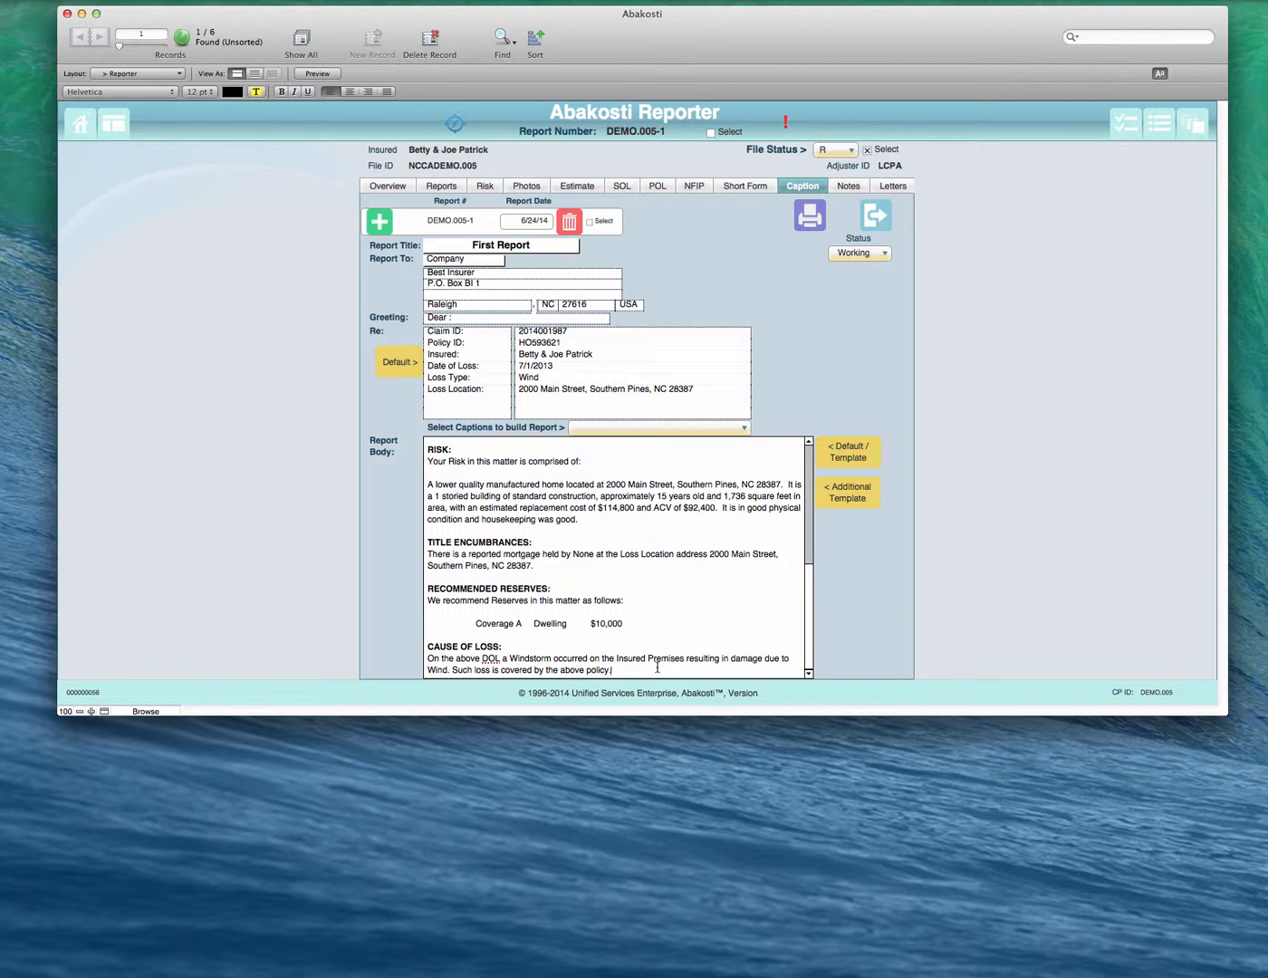
- Add the DESCRIPTION OF DAMAGE: caption to the report body and return to the report without inserting template text
left_click(647, 429)
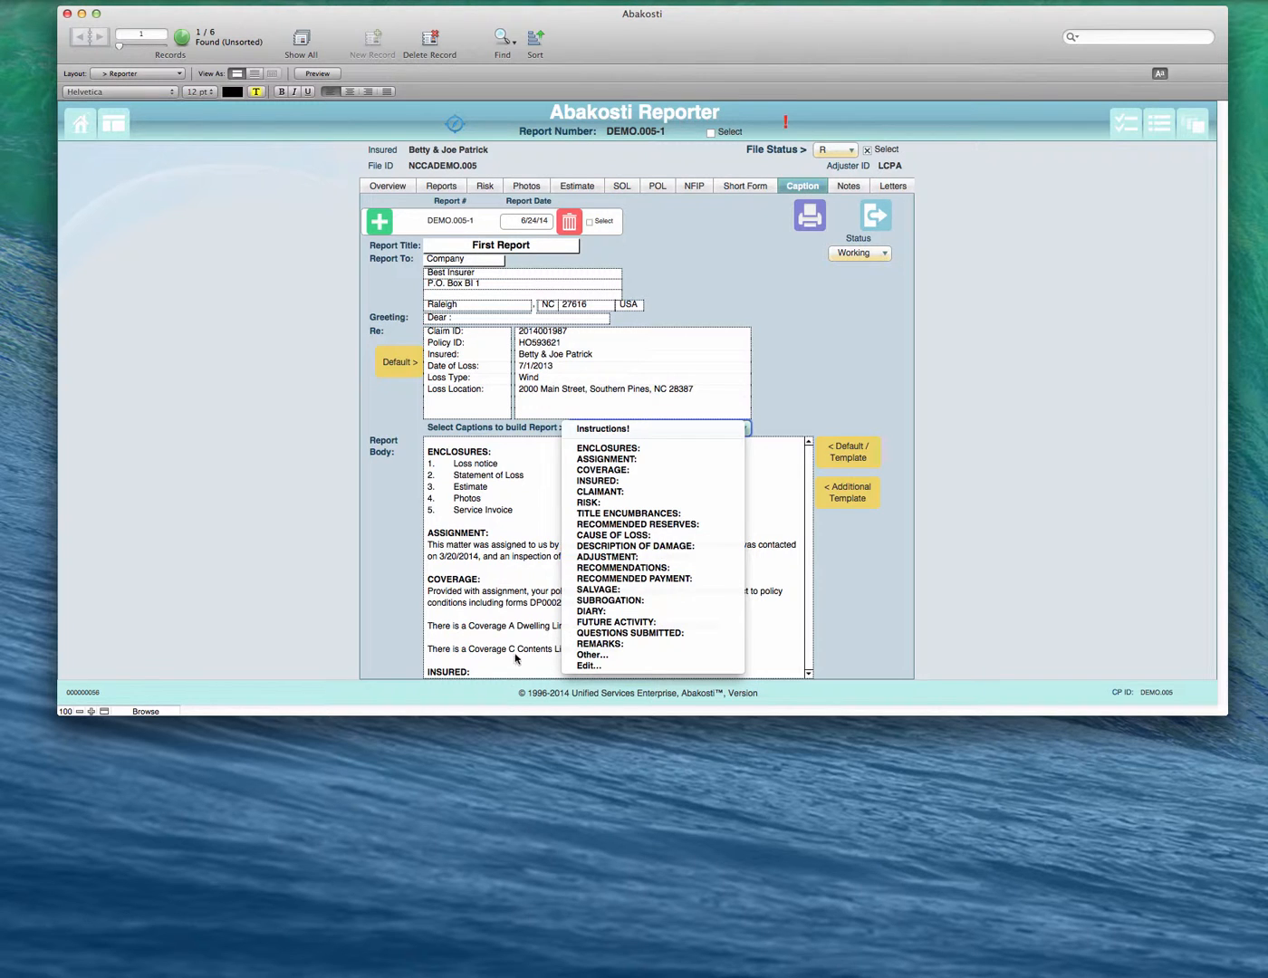
left_click(669, 548)
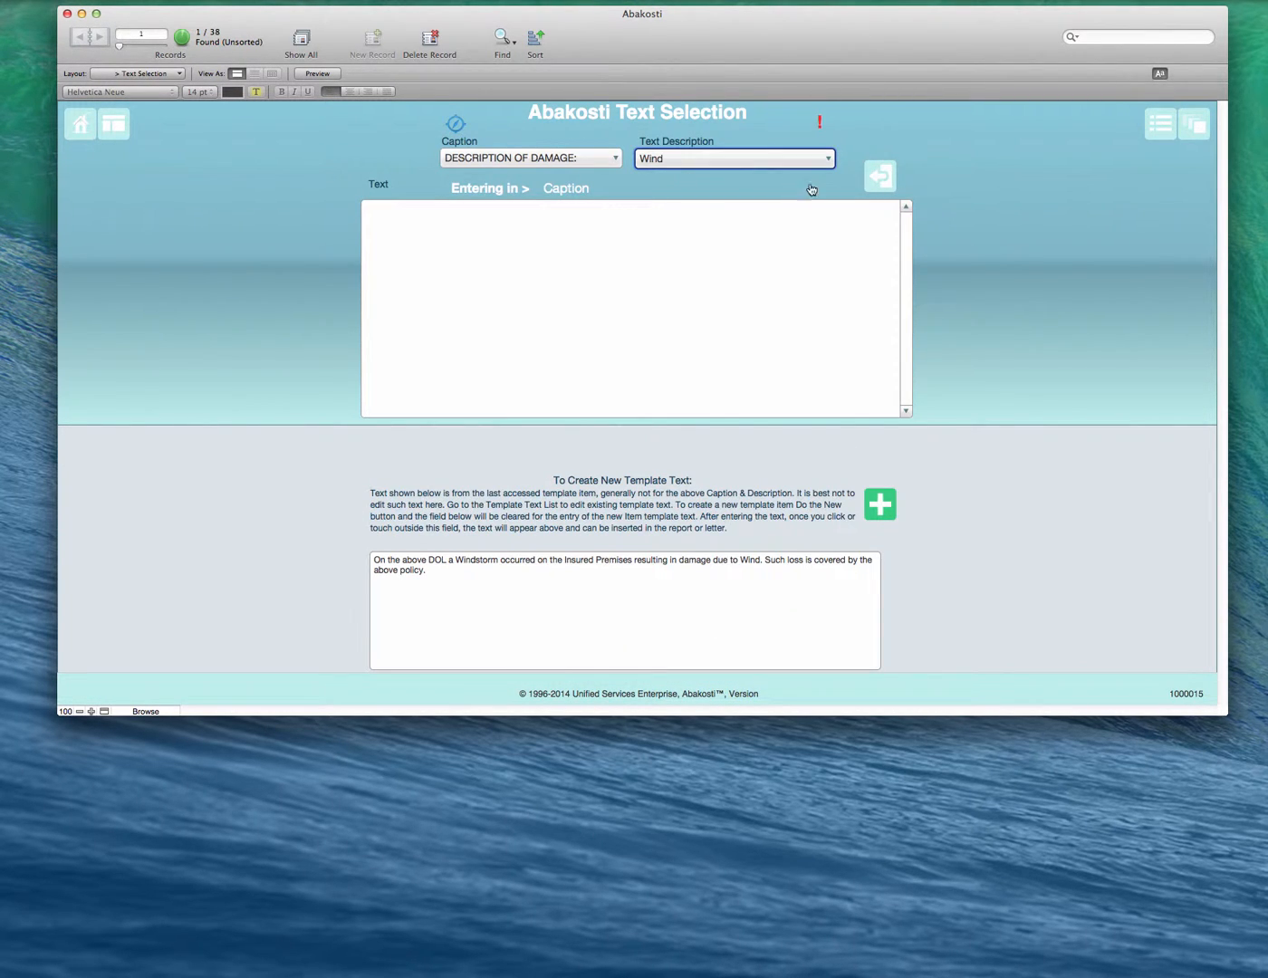
left_click(879, 178)
left_click(802, 185)
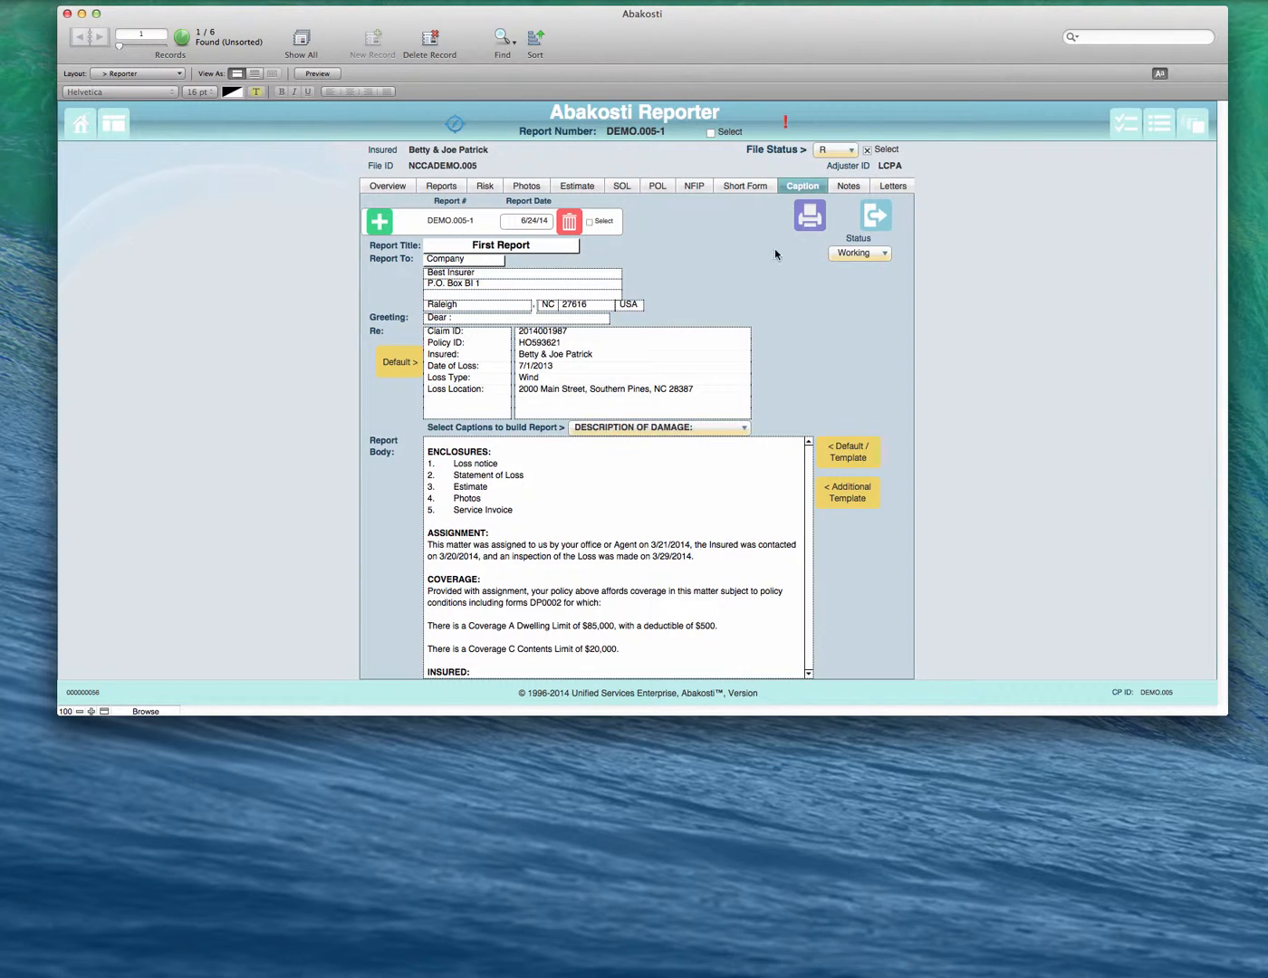
- Insert a blank line between the cause of loss text and the DESCRIPTION OF DAMAGE: caption
left_click(800, 653)
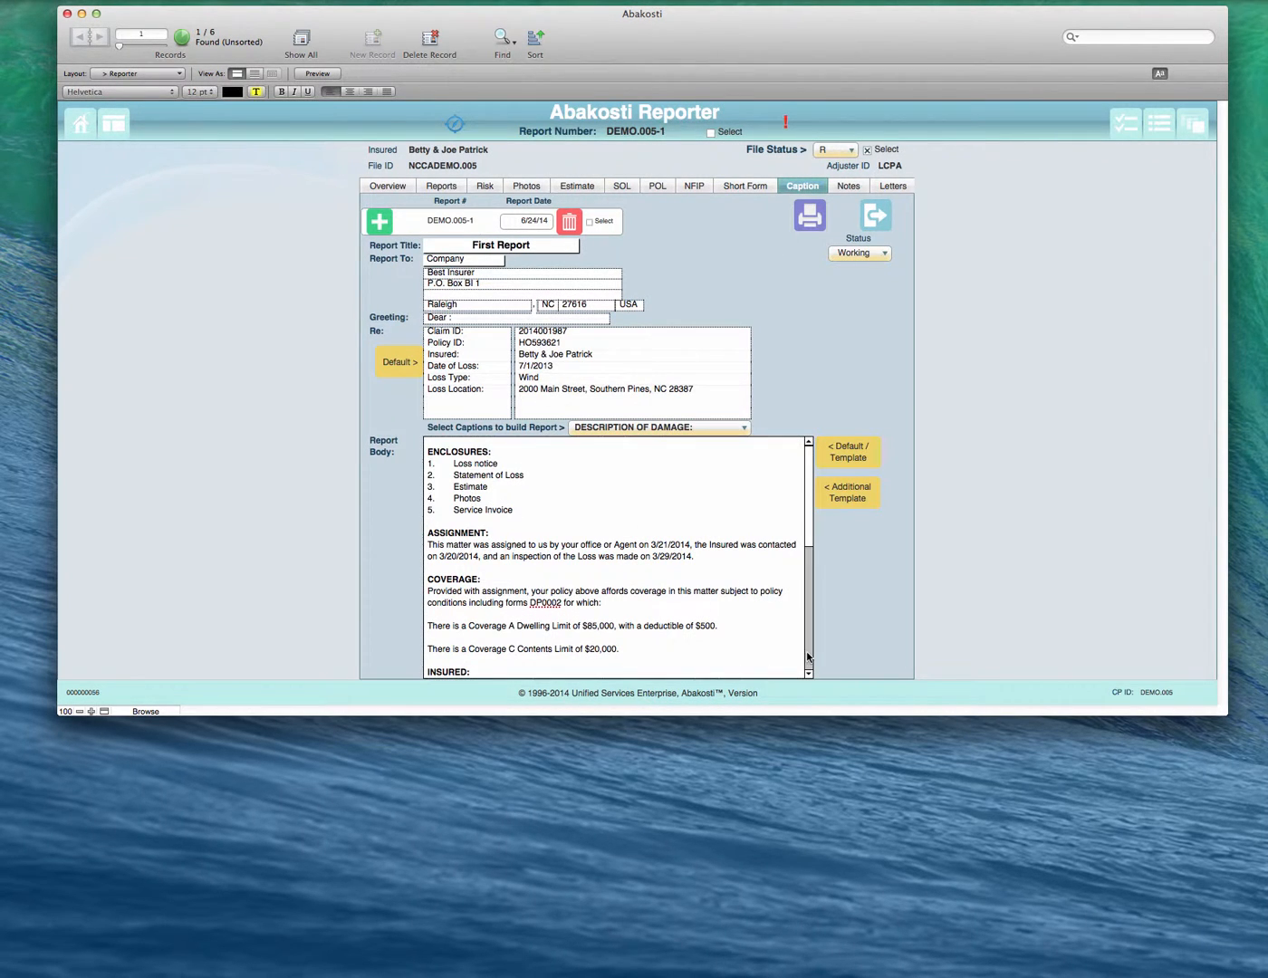
scroll(807, 661, "down", 10)
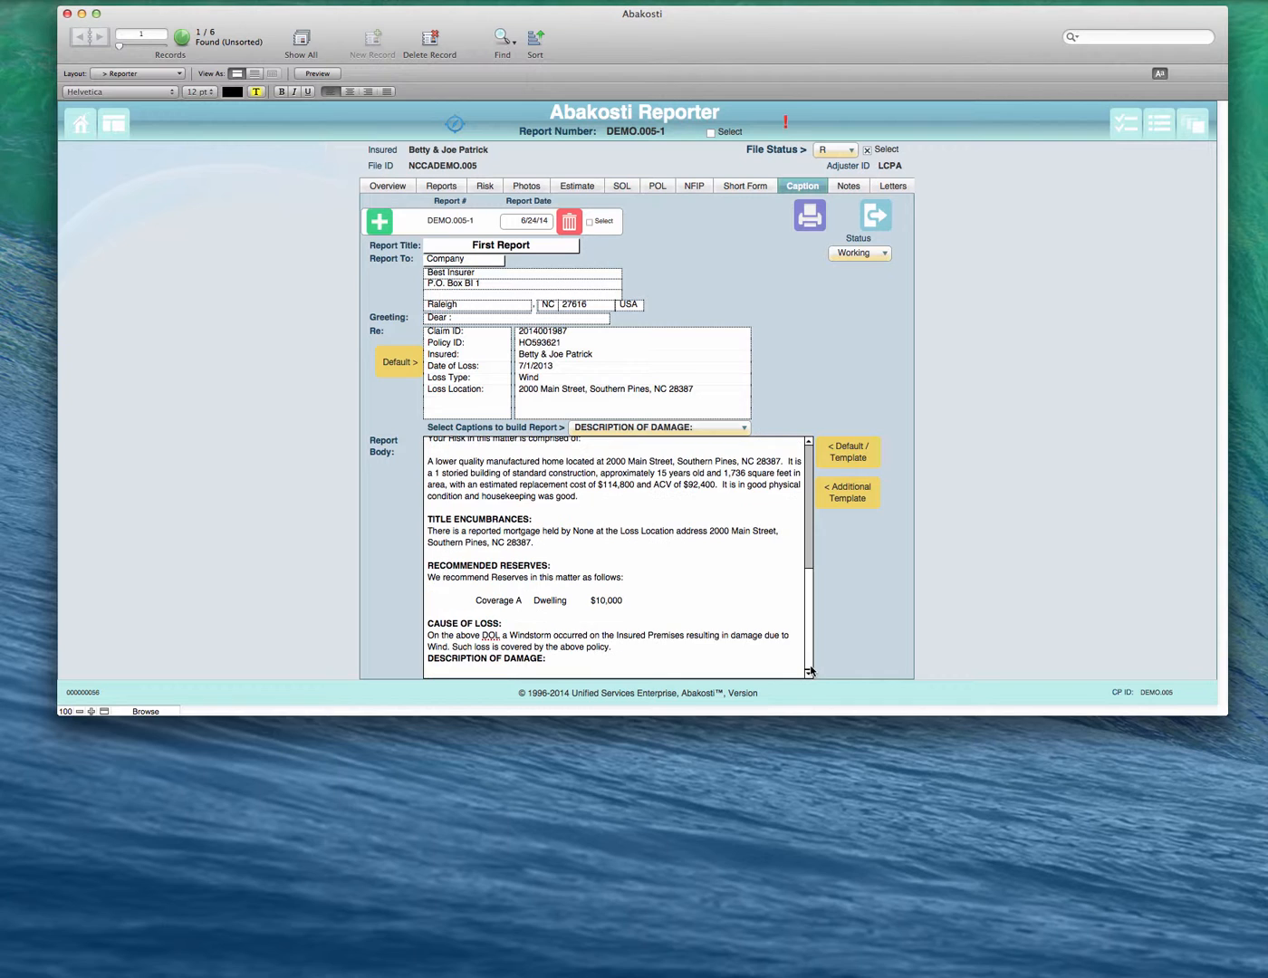
left_click(632, 645)
key("Return")
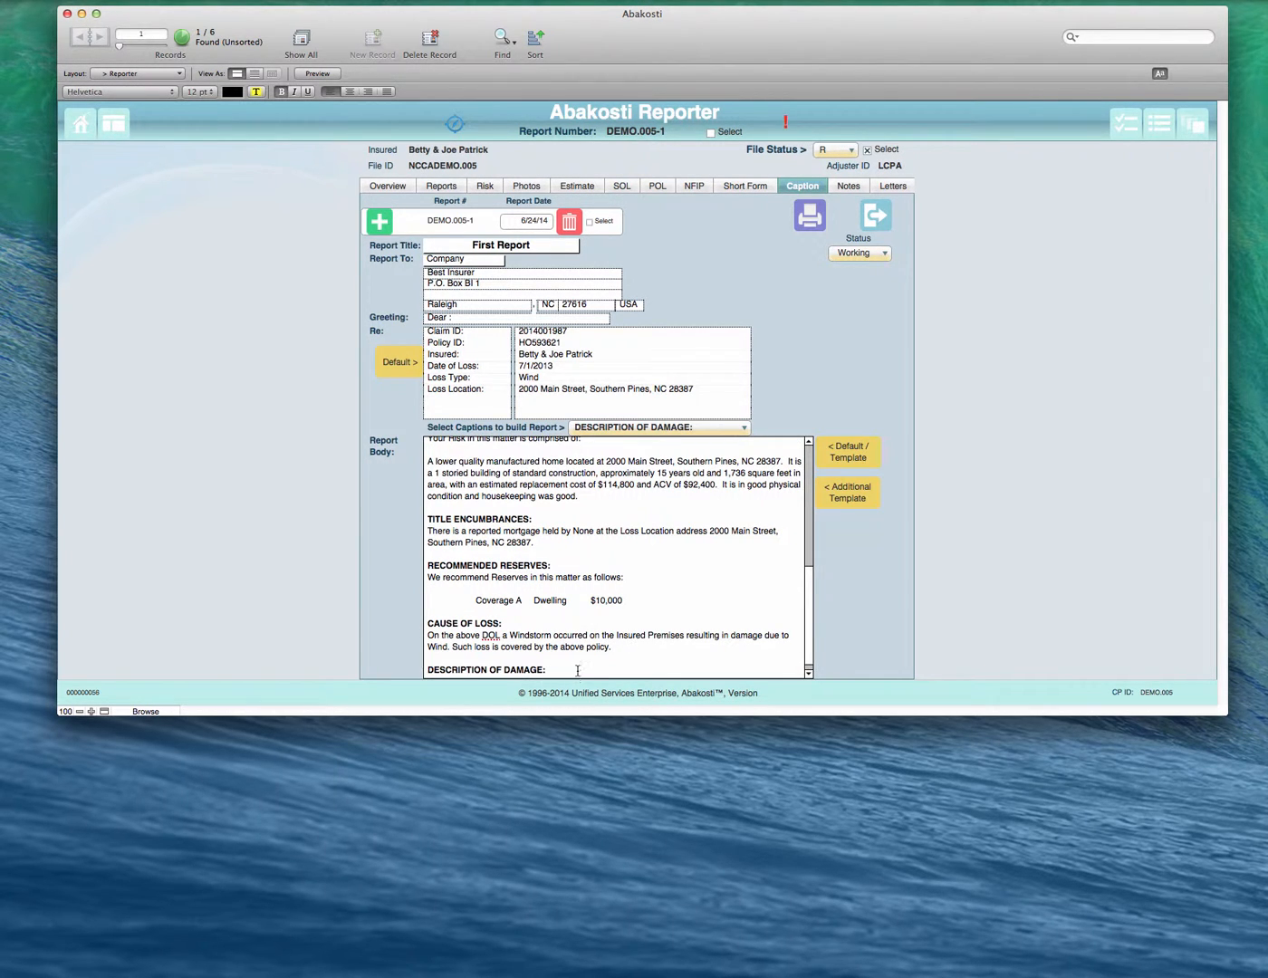
- Under DESCRIPTION OF DAMAGE:, enter "There was scattered damage to the roof shingles due to wind and hail on all slopes of the roof as seen in"
left_click(577, 672)
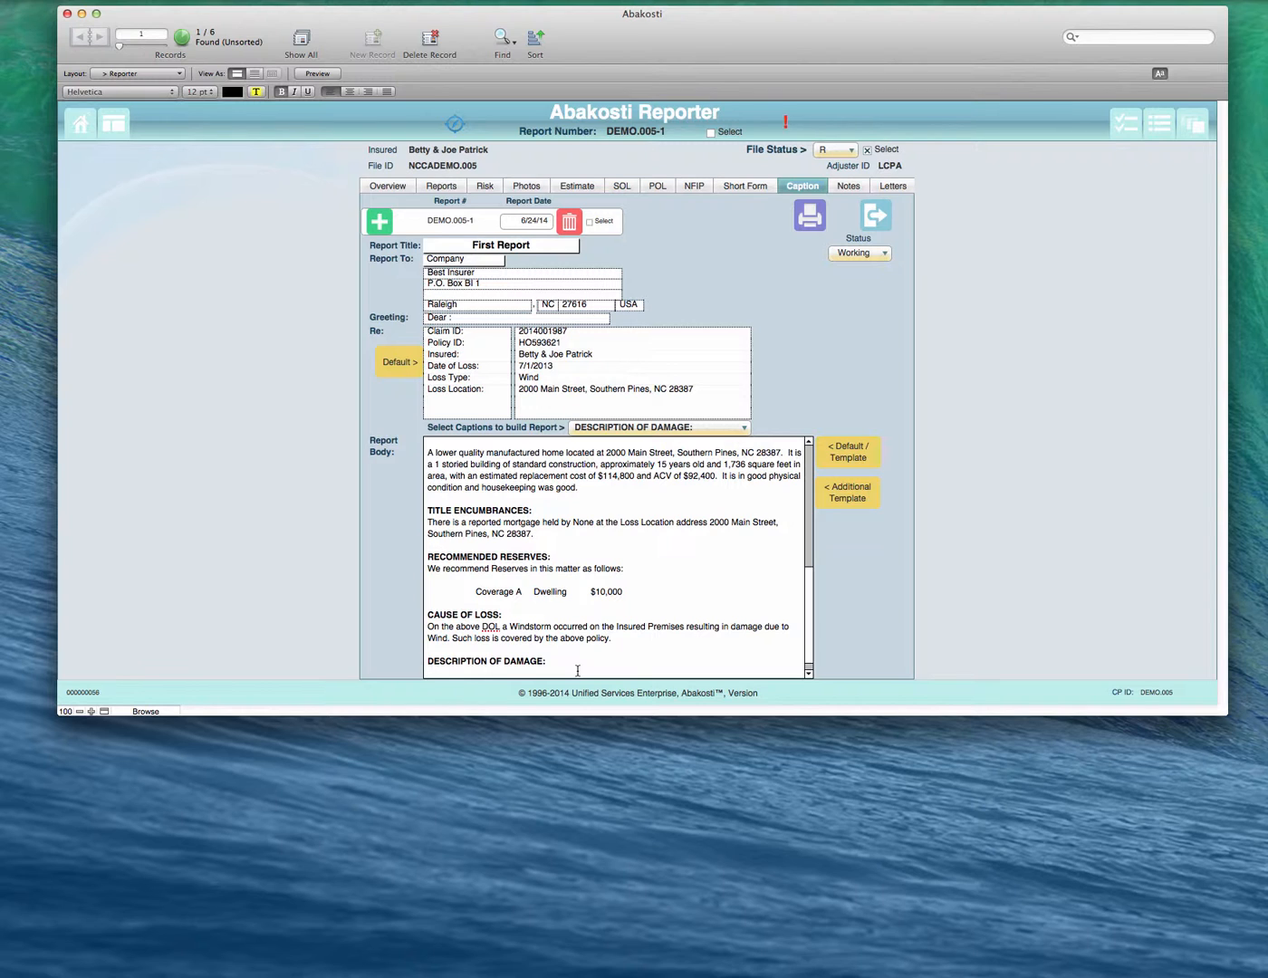
type("Therrew")
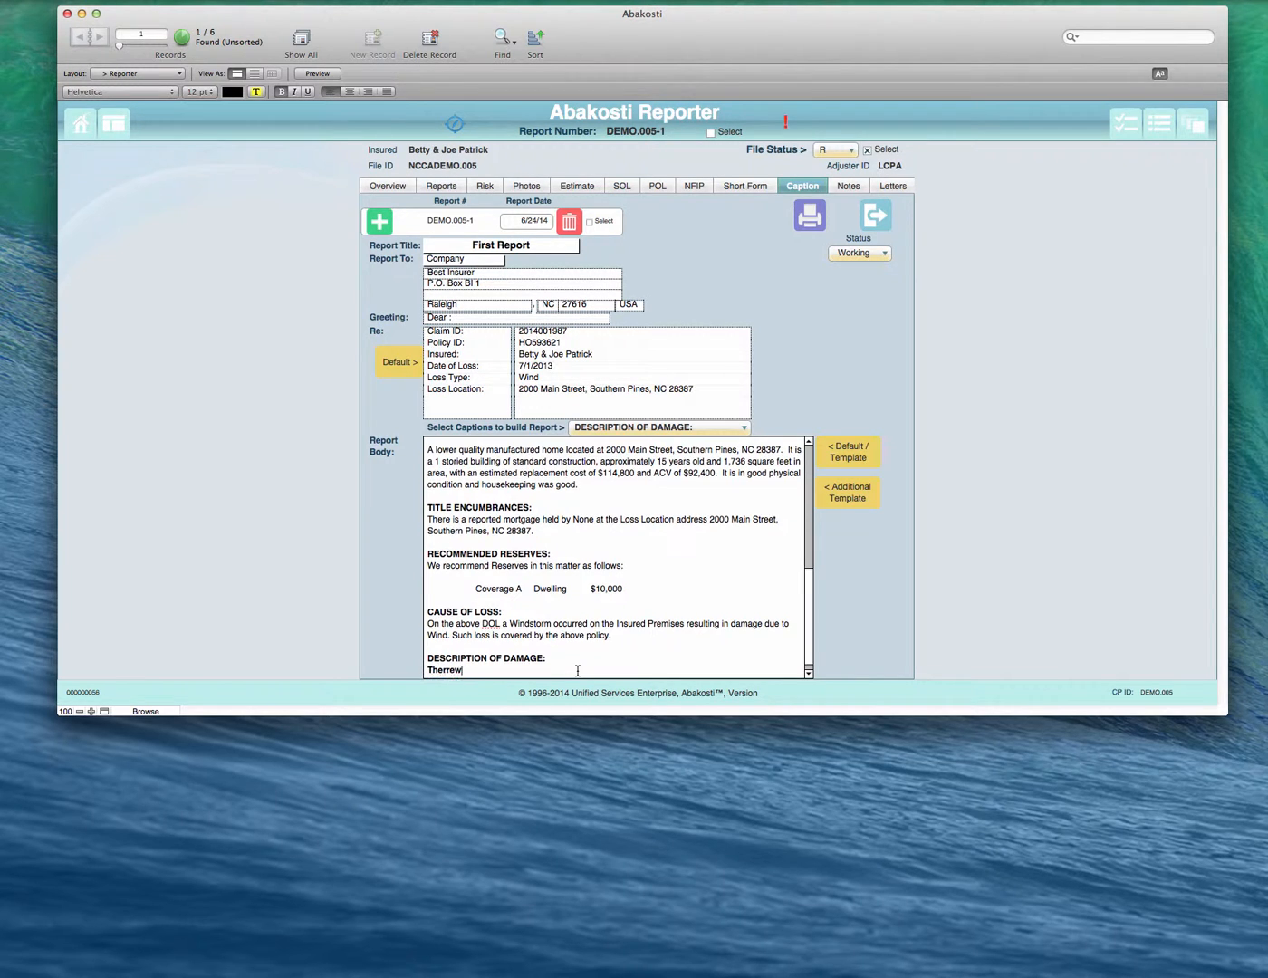
key("BackSpace")
key("BackSpace")
key("BackSpace")
key("BackSpace")
key("BackSpace")
key("BackSpace")
key("BackSpace")
type("here")
type(" w")
type("as cattered d")
type("amag")
type("e to th")
type("s")
type("e roof shing")
type("les du")
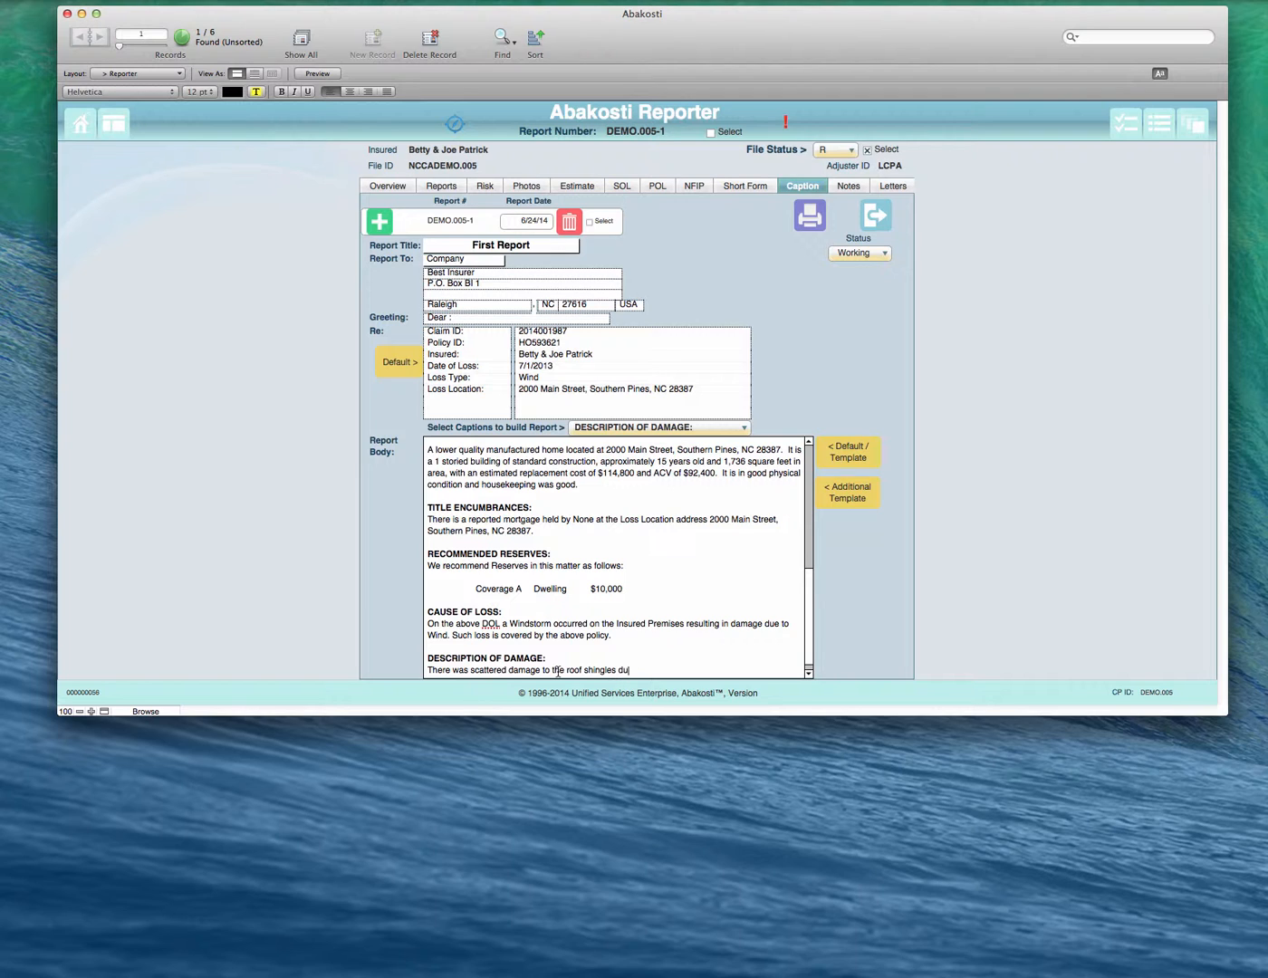
type("e to wind and ha")
type("il  on all slopes of the roof as seen in")
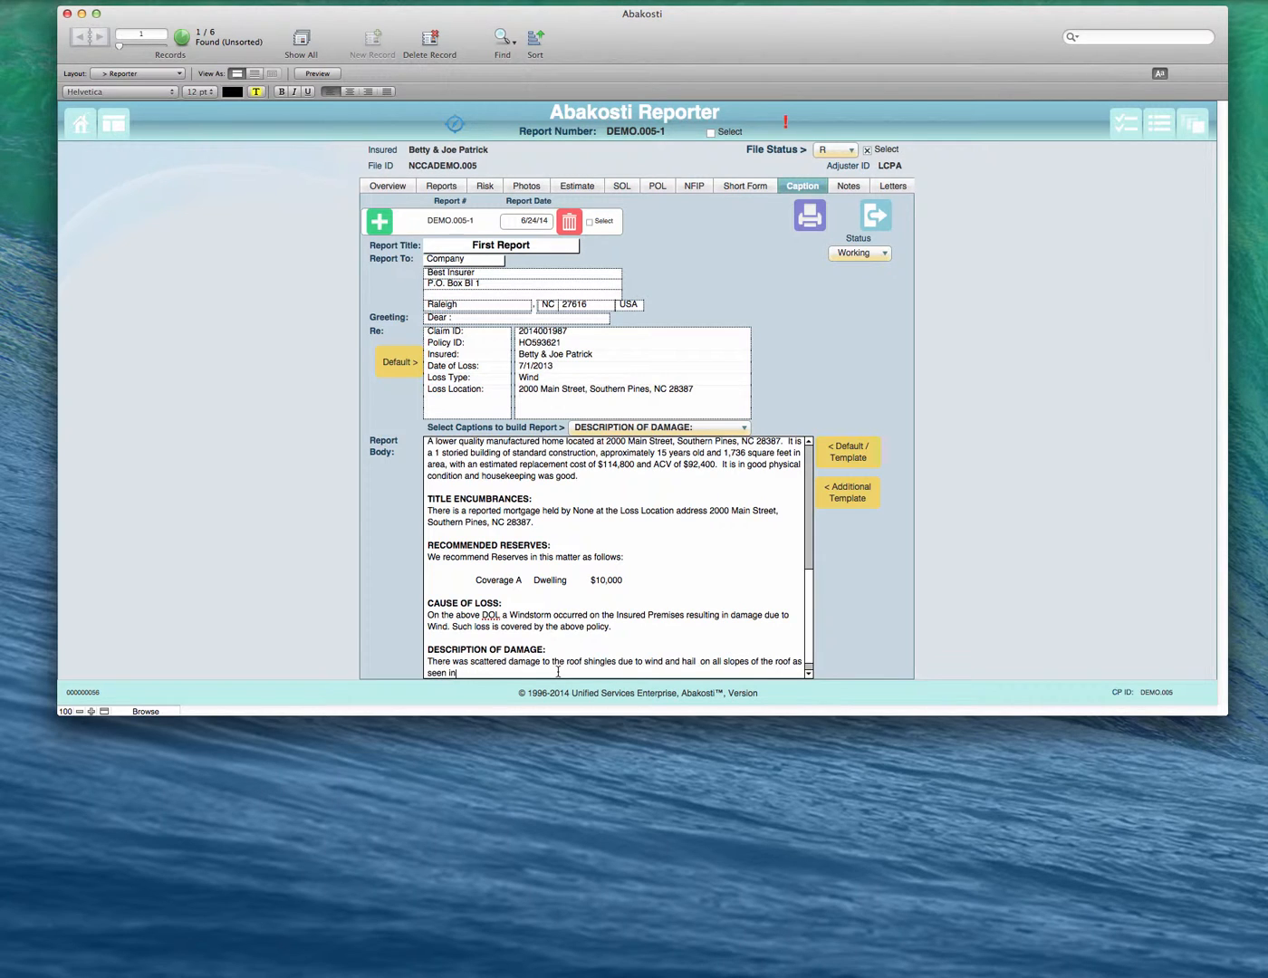
- Finish the damage description with "the attached photos. There was ensuing water damage to one bedroom ."
type(" the attached photos. There was ensuing water")
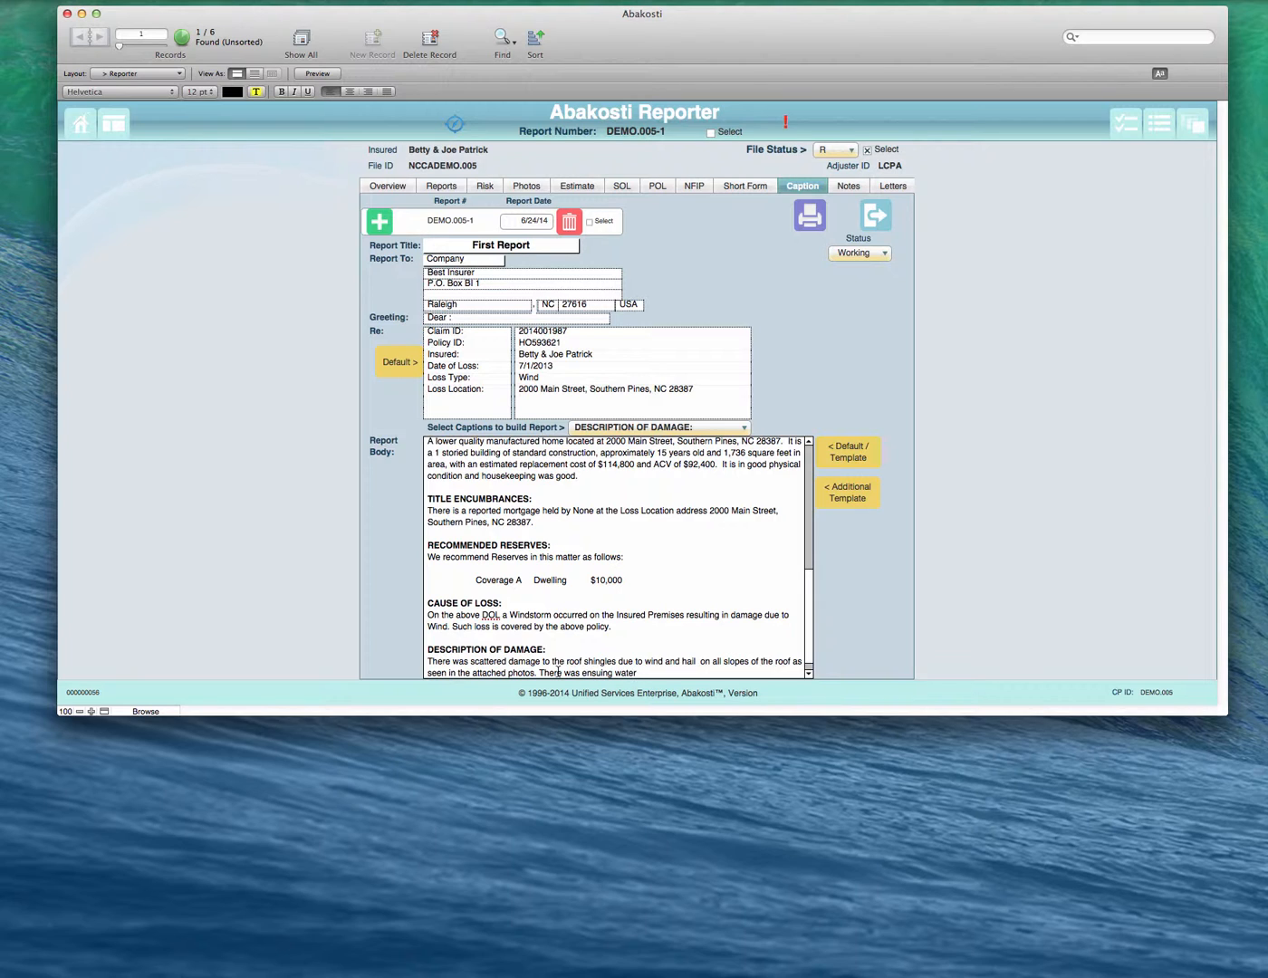
type(" damage to")
type("one bedroom .")
- Copy the damage description paragraph and start a new line after it in the report body
triple_click(568, 667)
key("super+c")
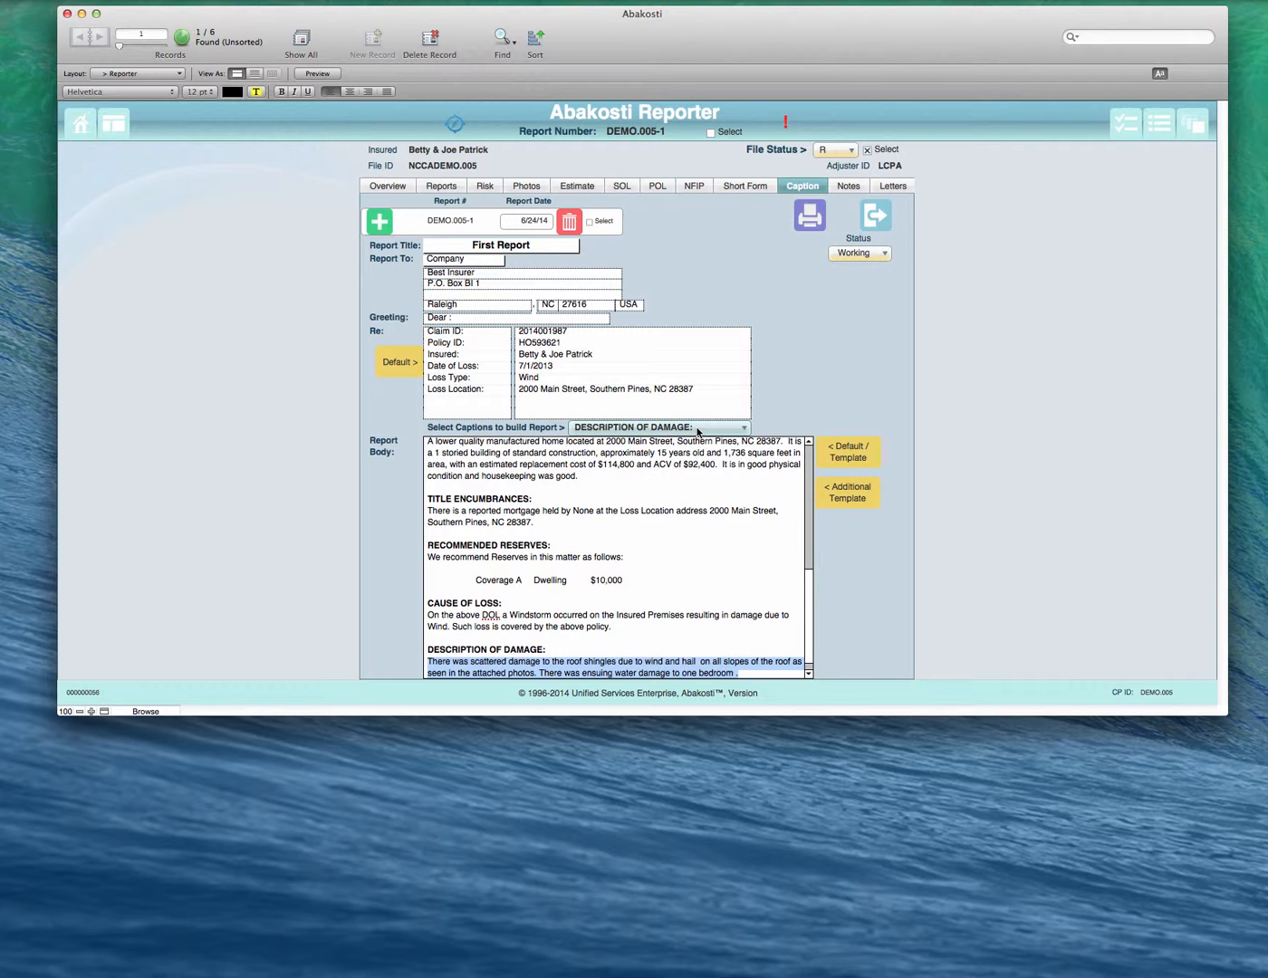
left_click(860, 454)
left_click(712, 645)
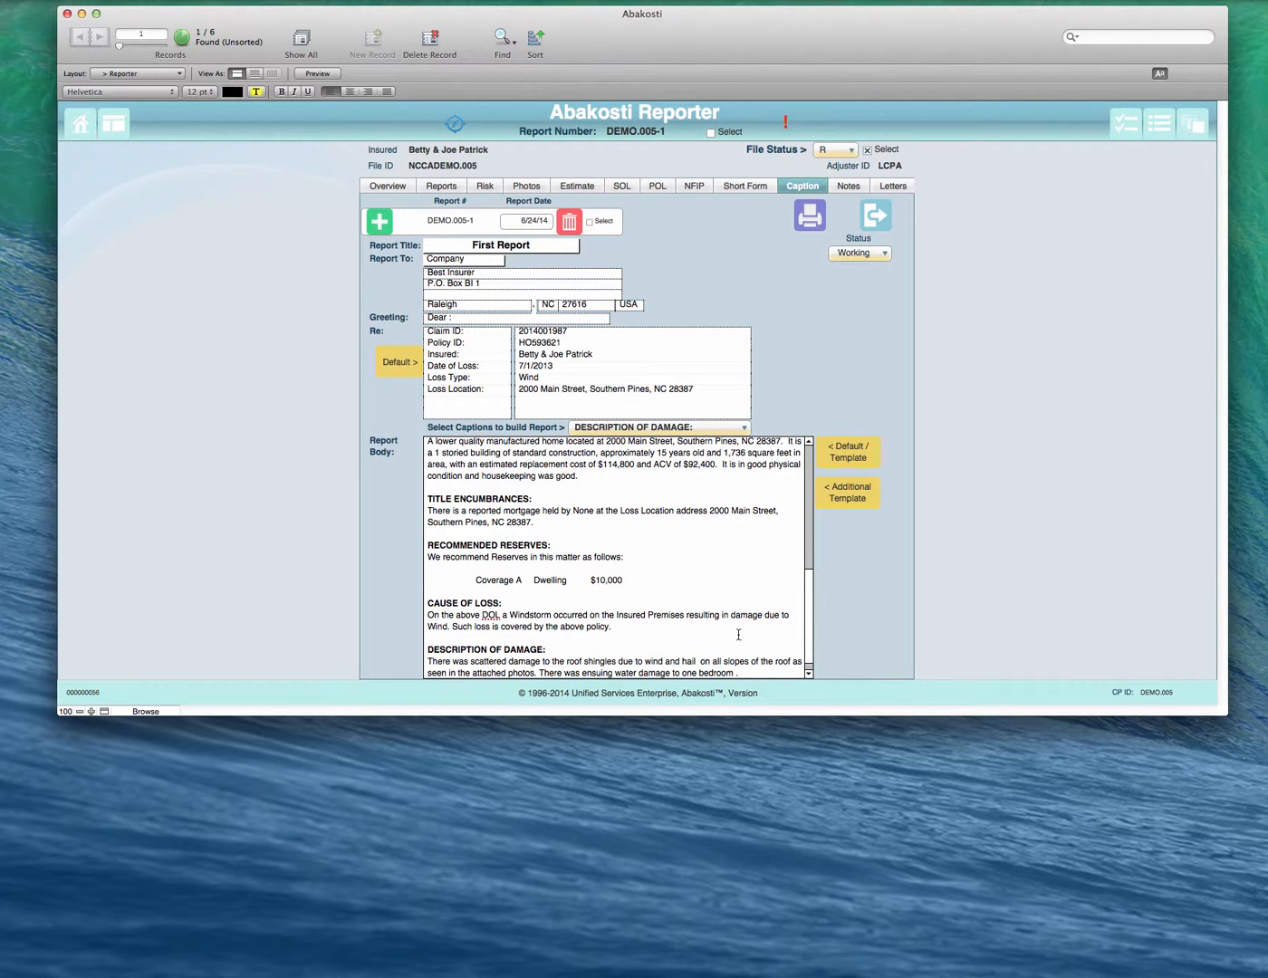
left_click(761, 673)
key("Return")
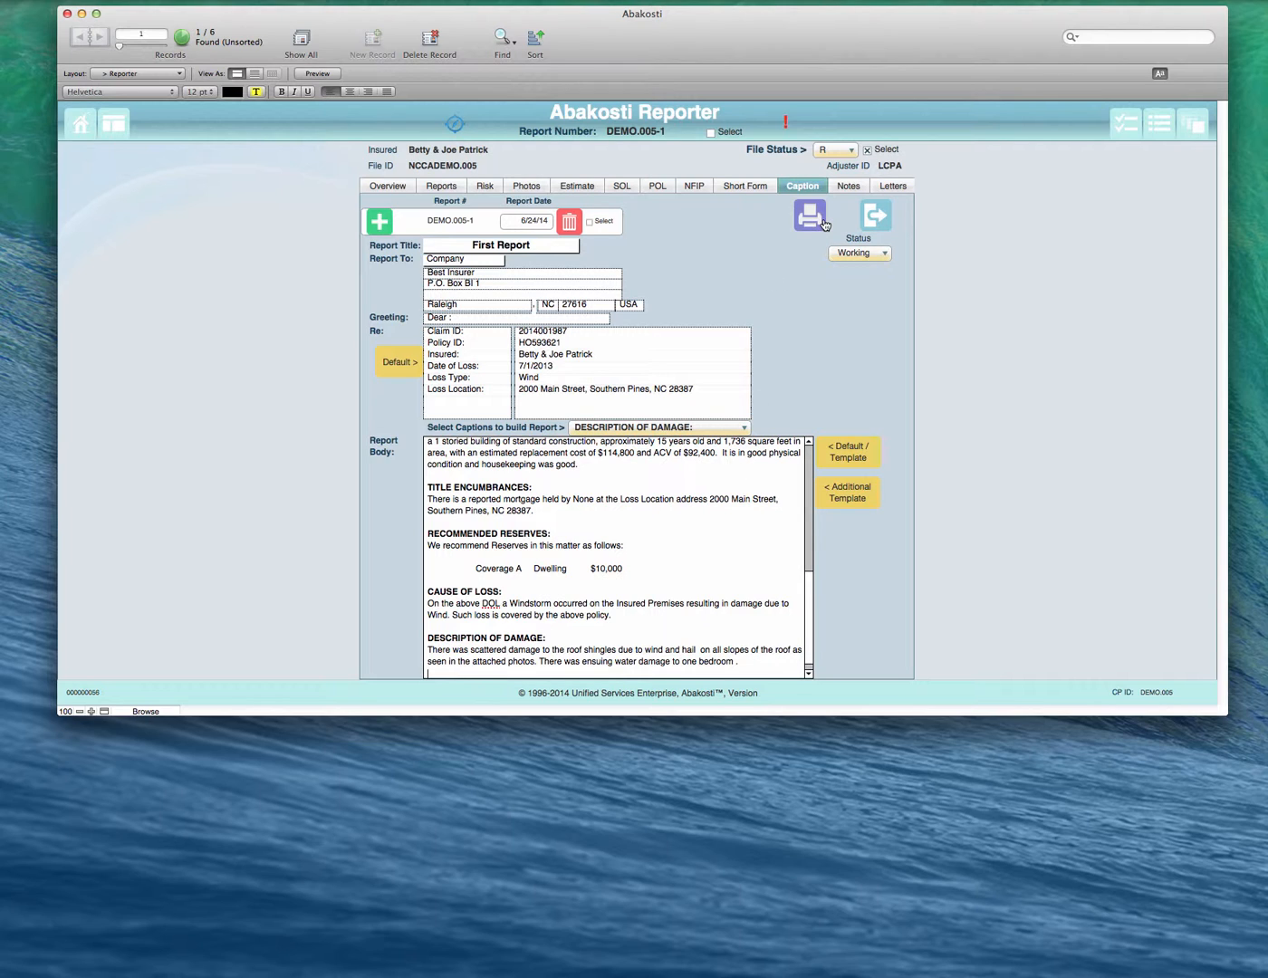
- Go to Text Template Entry without scripting and set the text description for DESCRIPTION OF DAMAGE: to "Minor shingle damage"
left_click(875, 217)
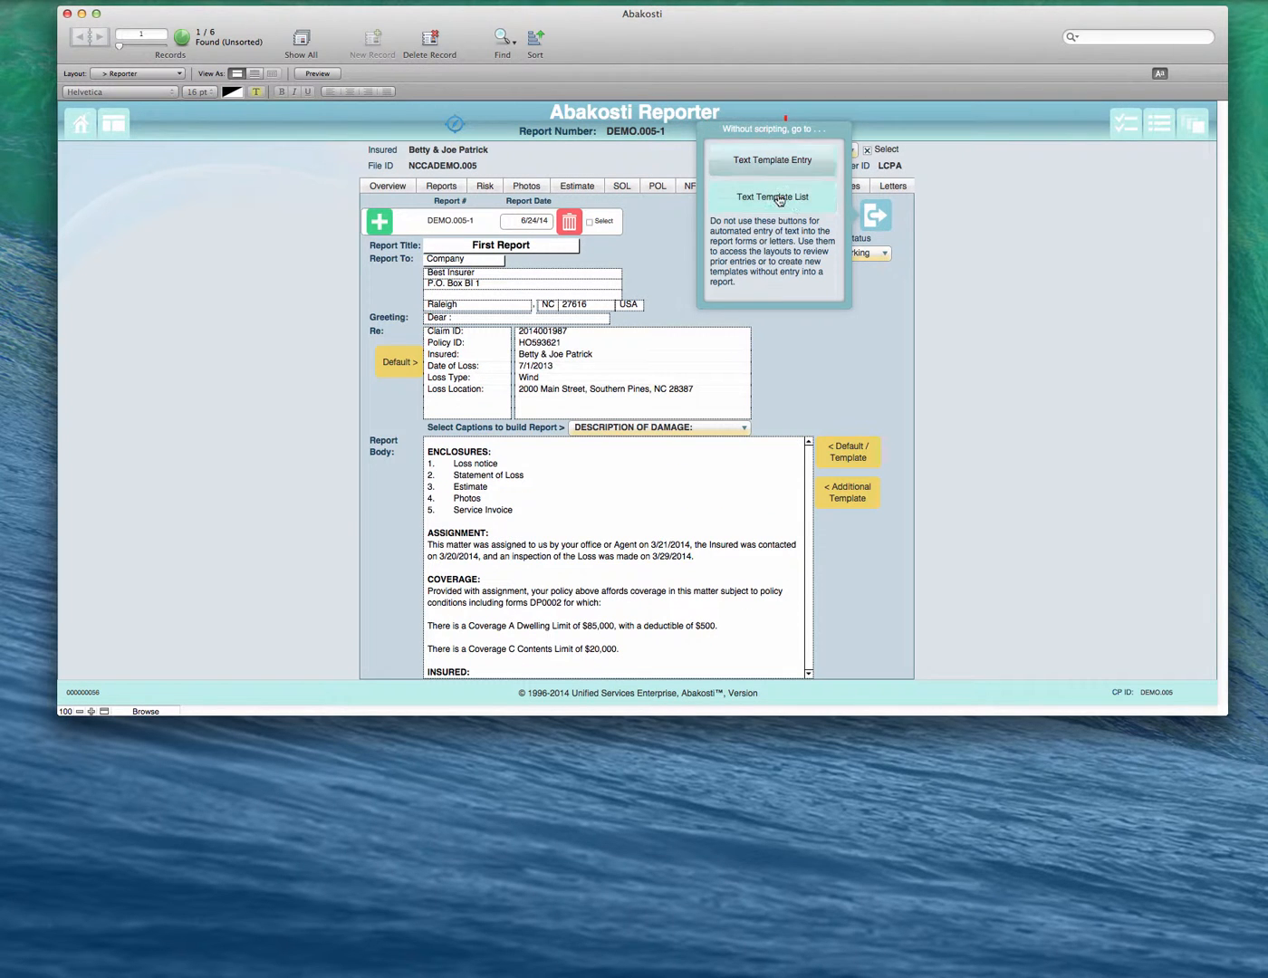
left_click(792, 161)
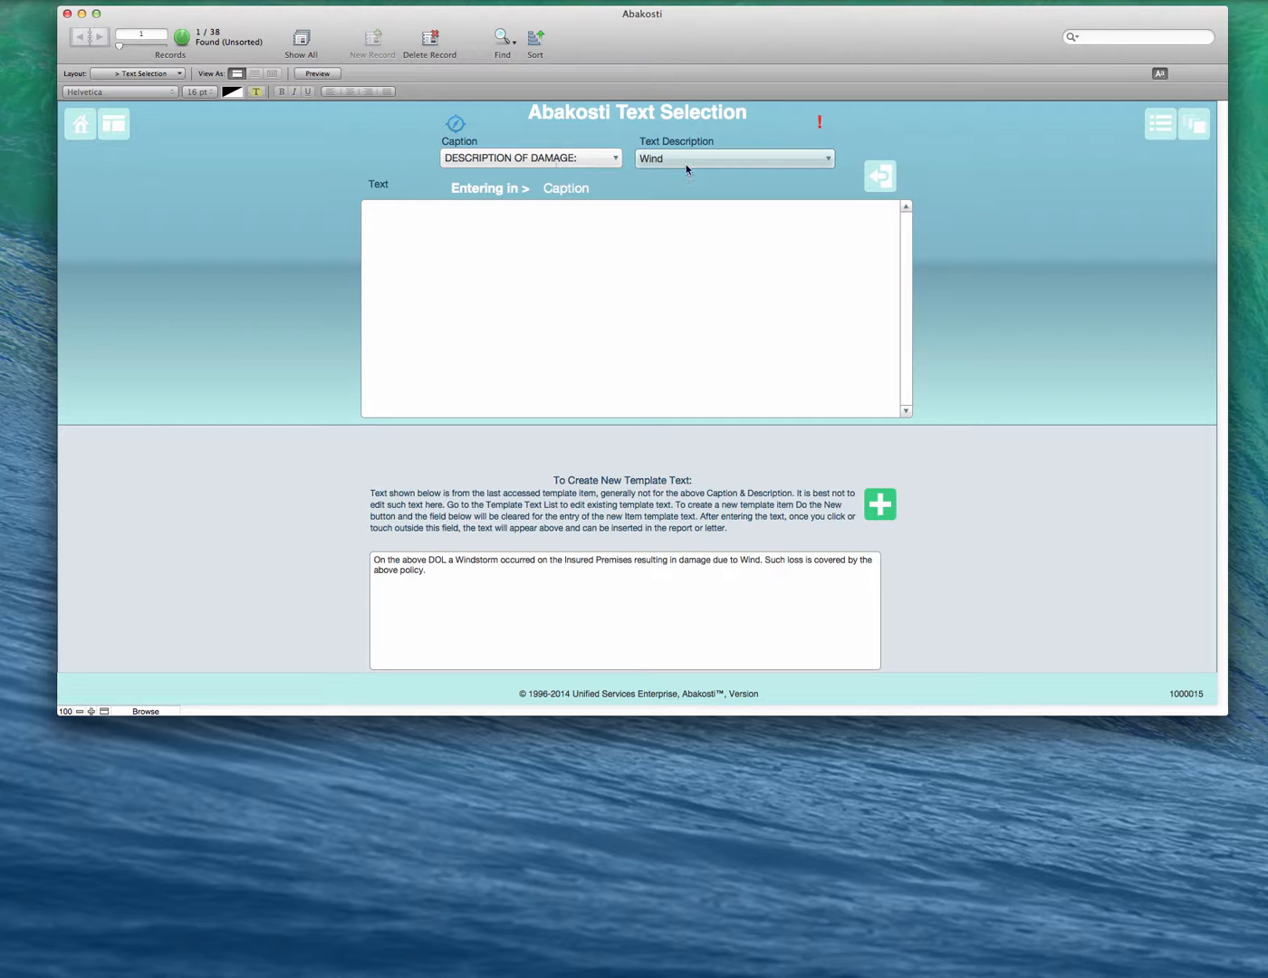
left_click(586, 158)
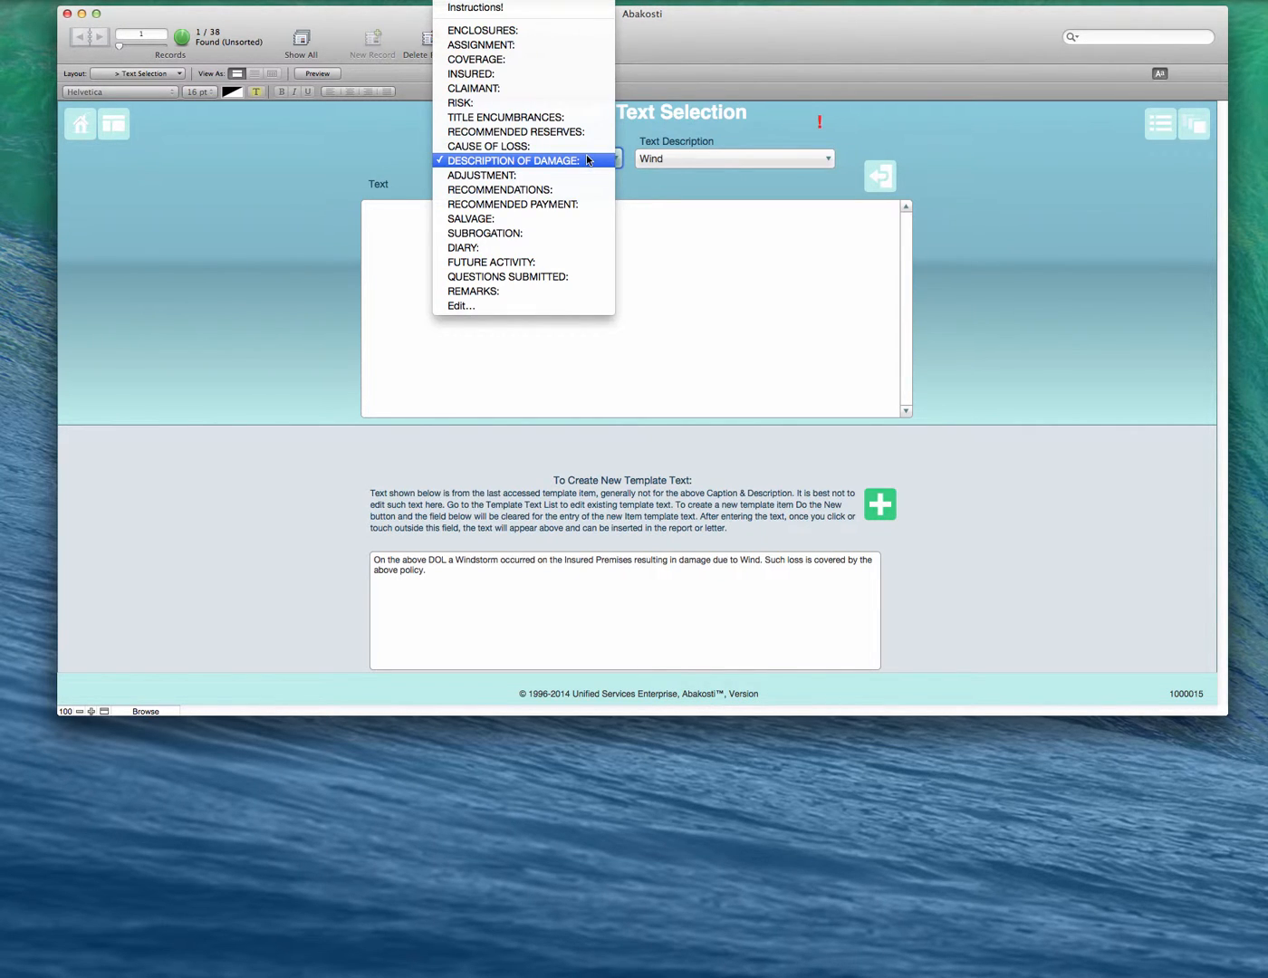
left_click(590, 160)
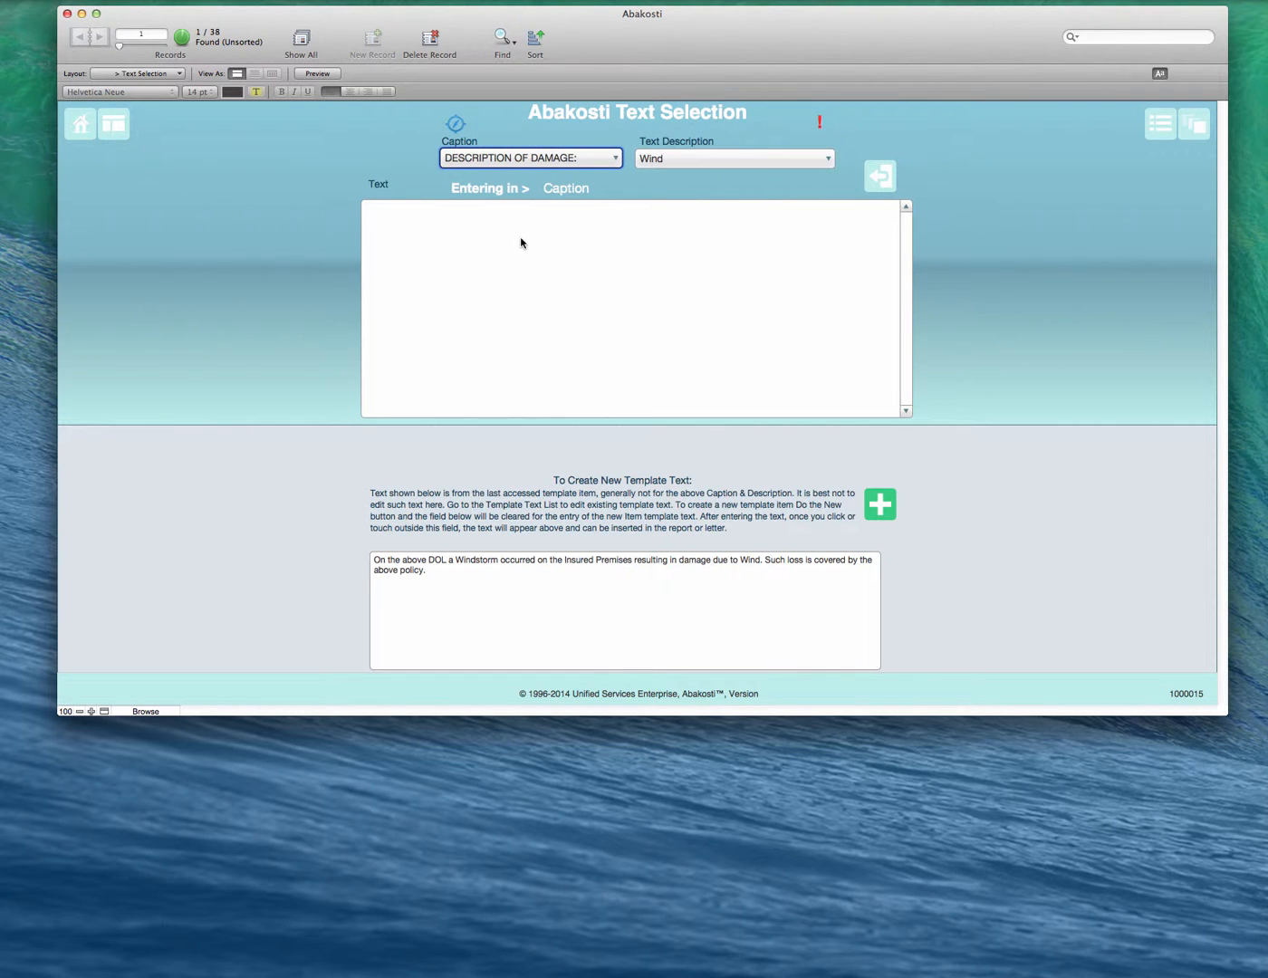
left_click(673, 161)
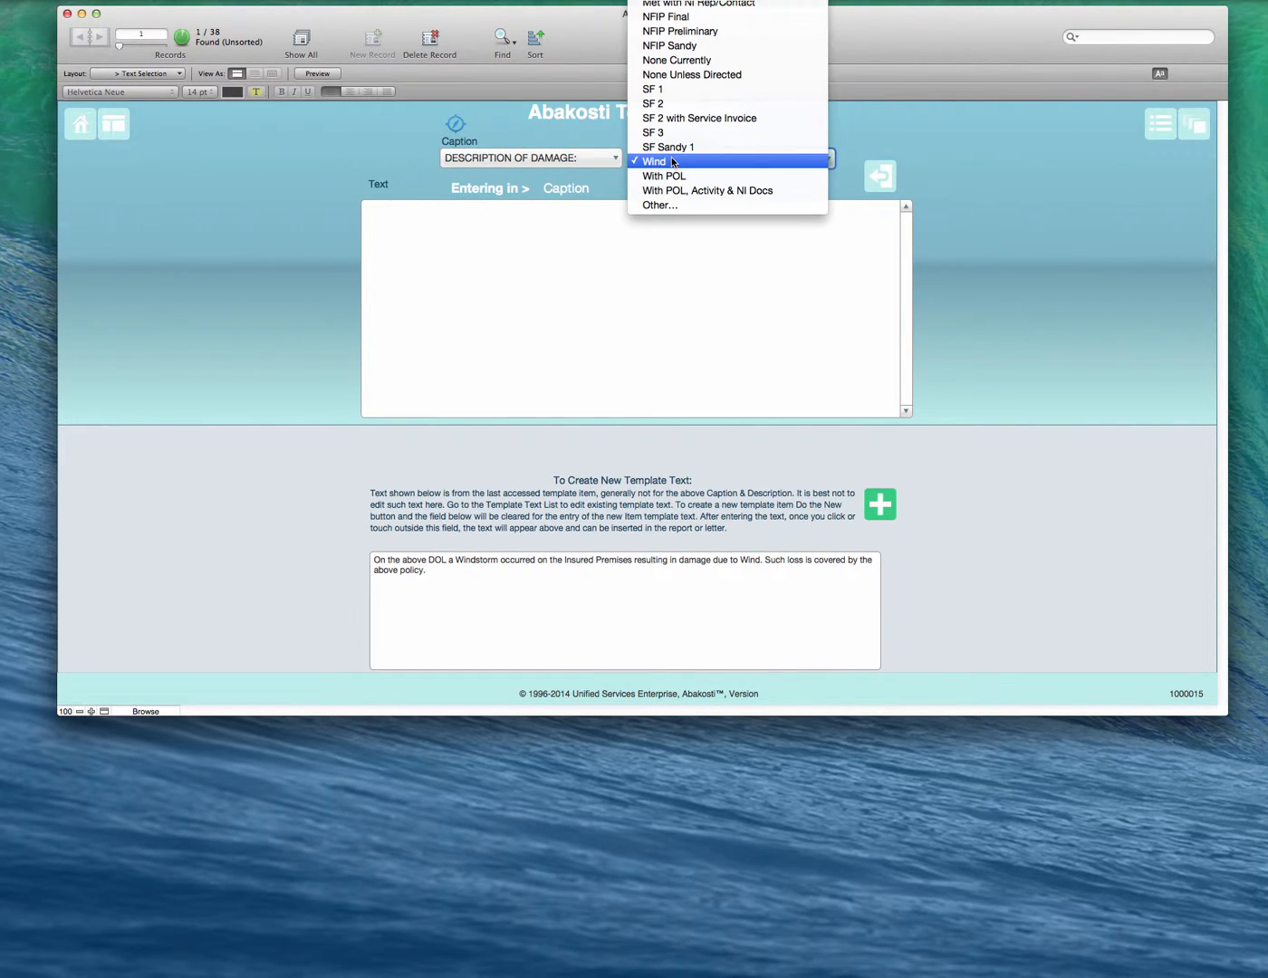
left_click(678, 205)
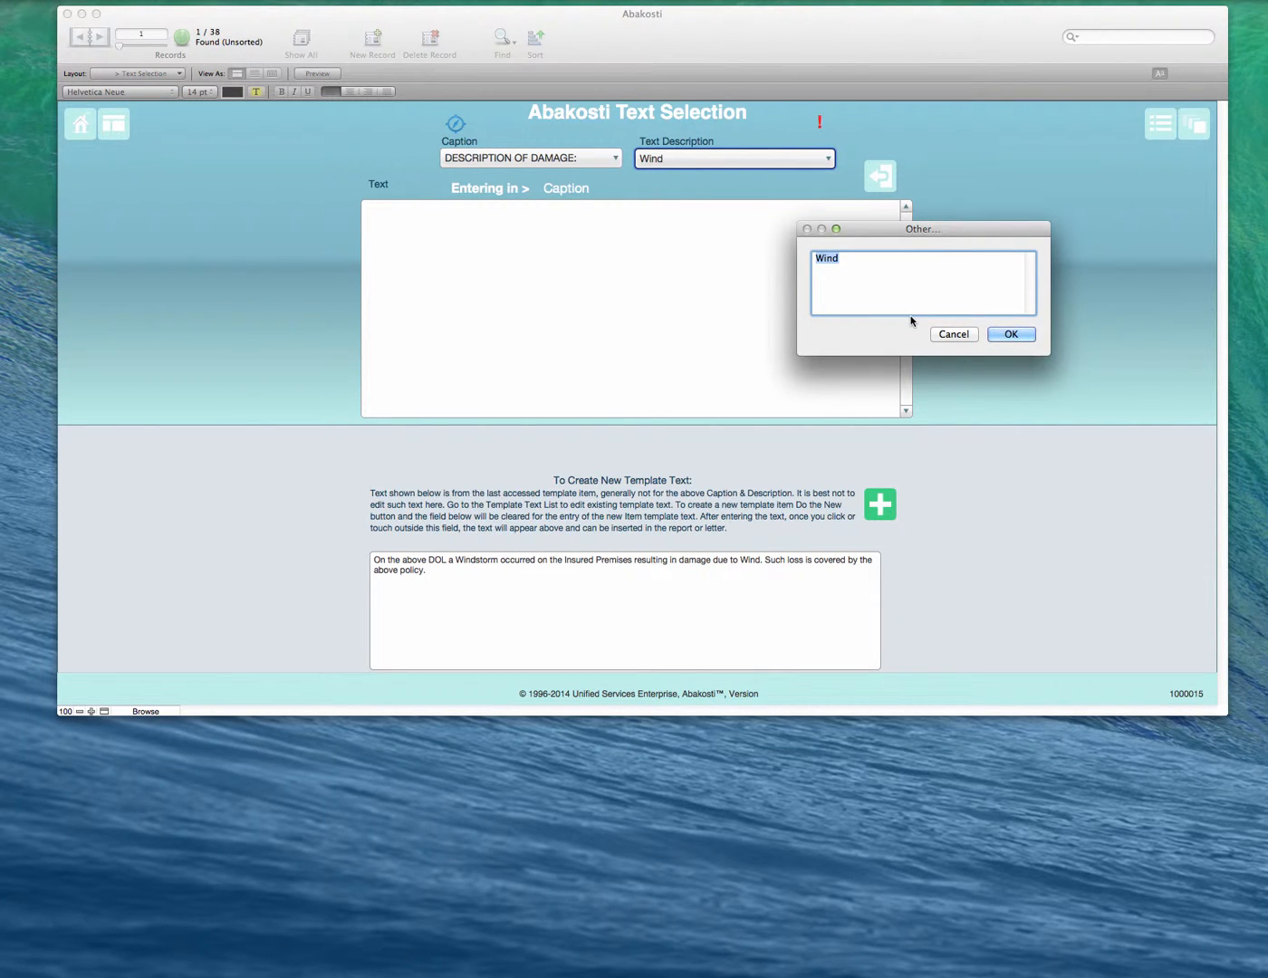
type("Minor shingle damage")
left_click(1010, 335)
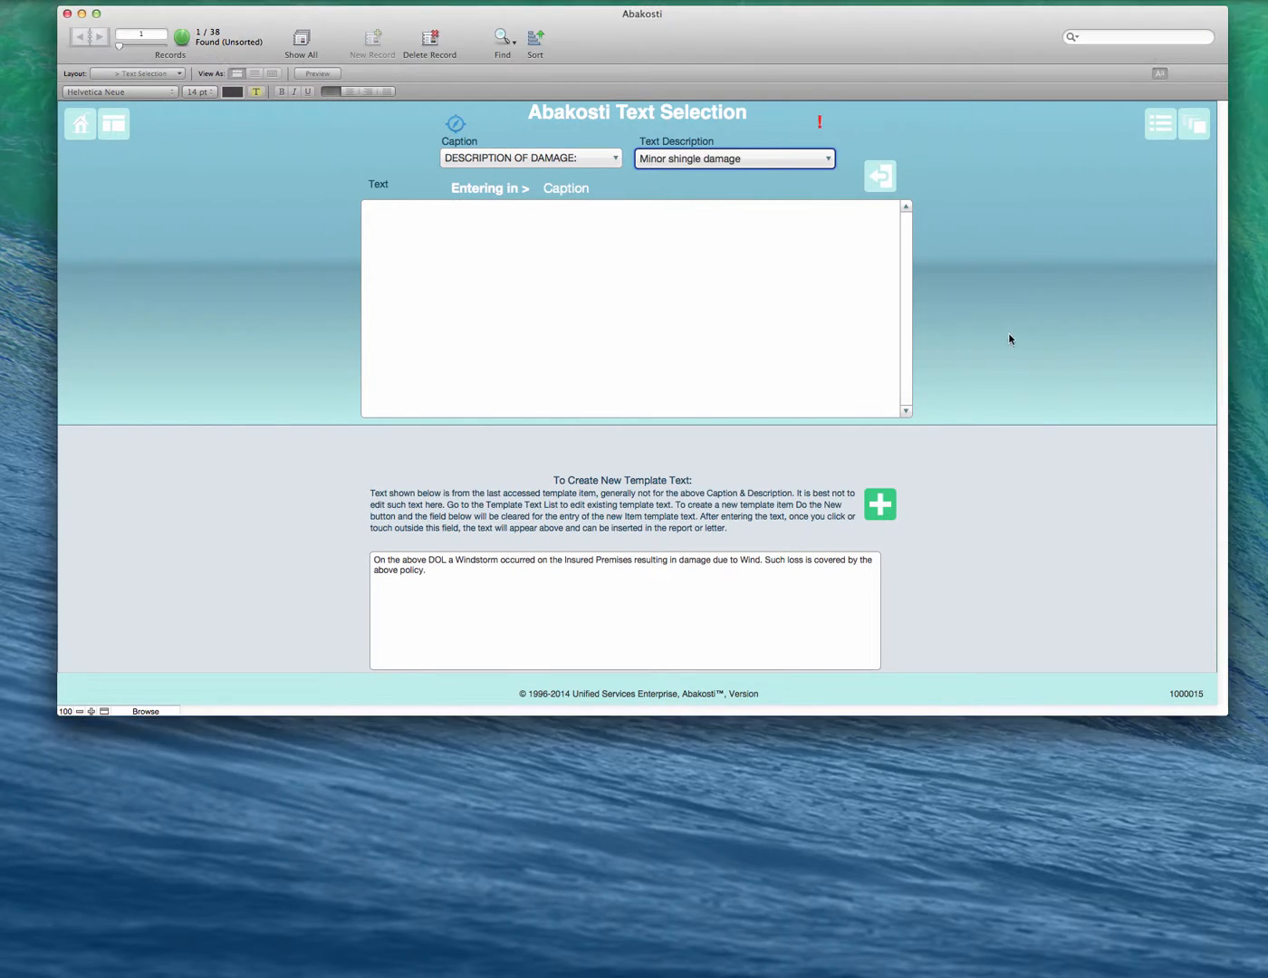
- Create a new template text item for the chosen caption and description and paste the copied damage paragraph in it
left_click(883, 510)
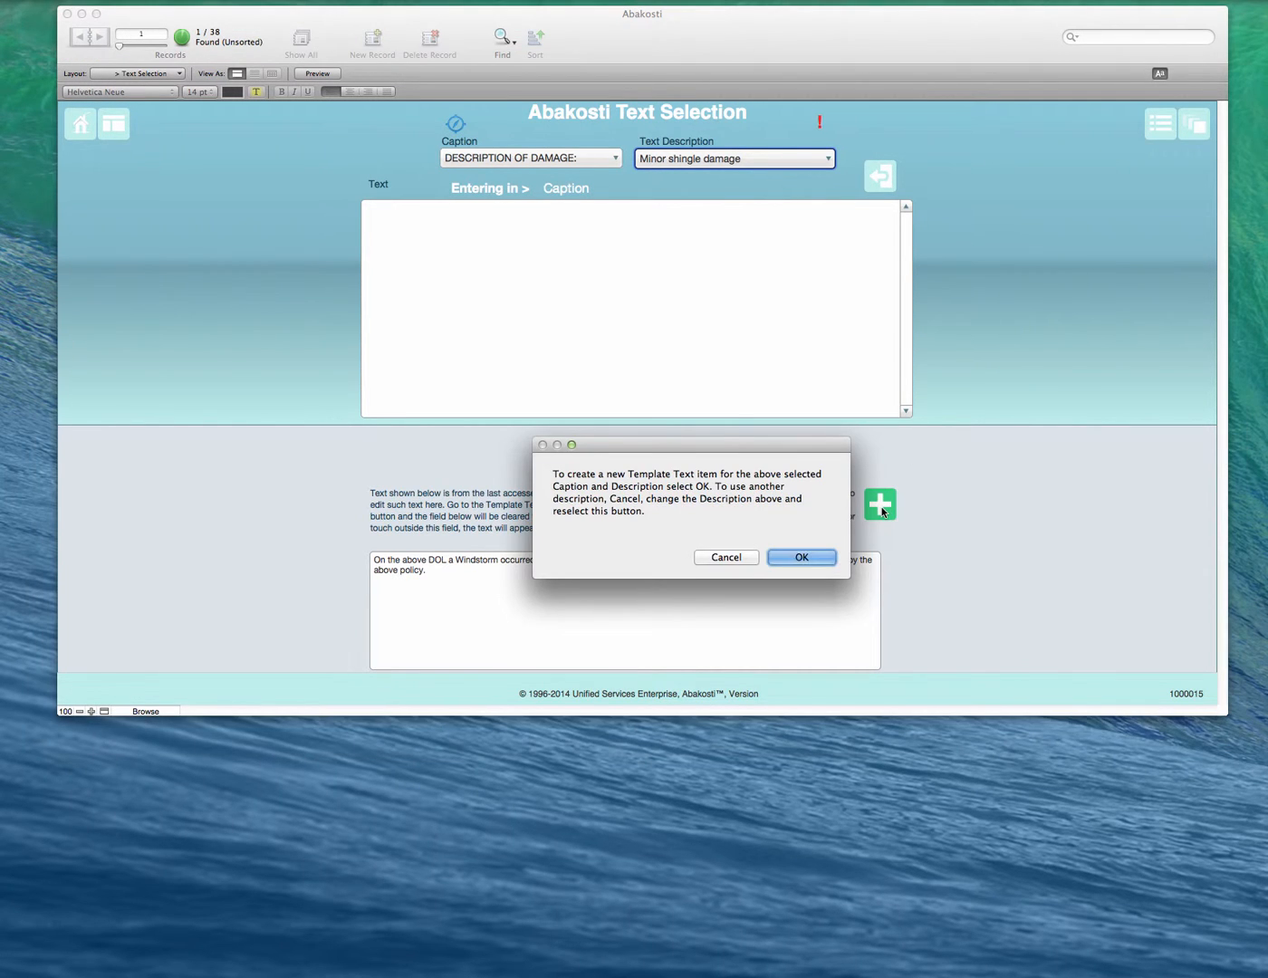
left_click(800, 561)
key("super+v")
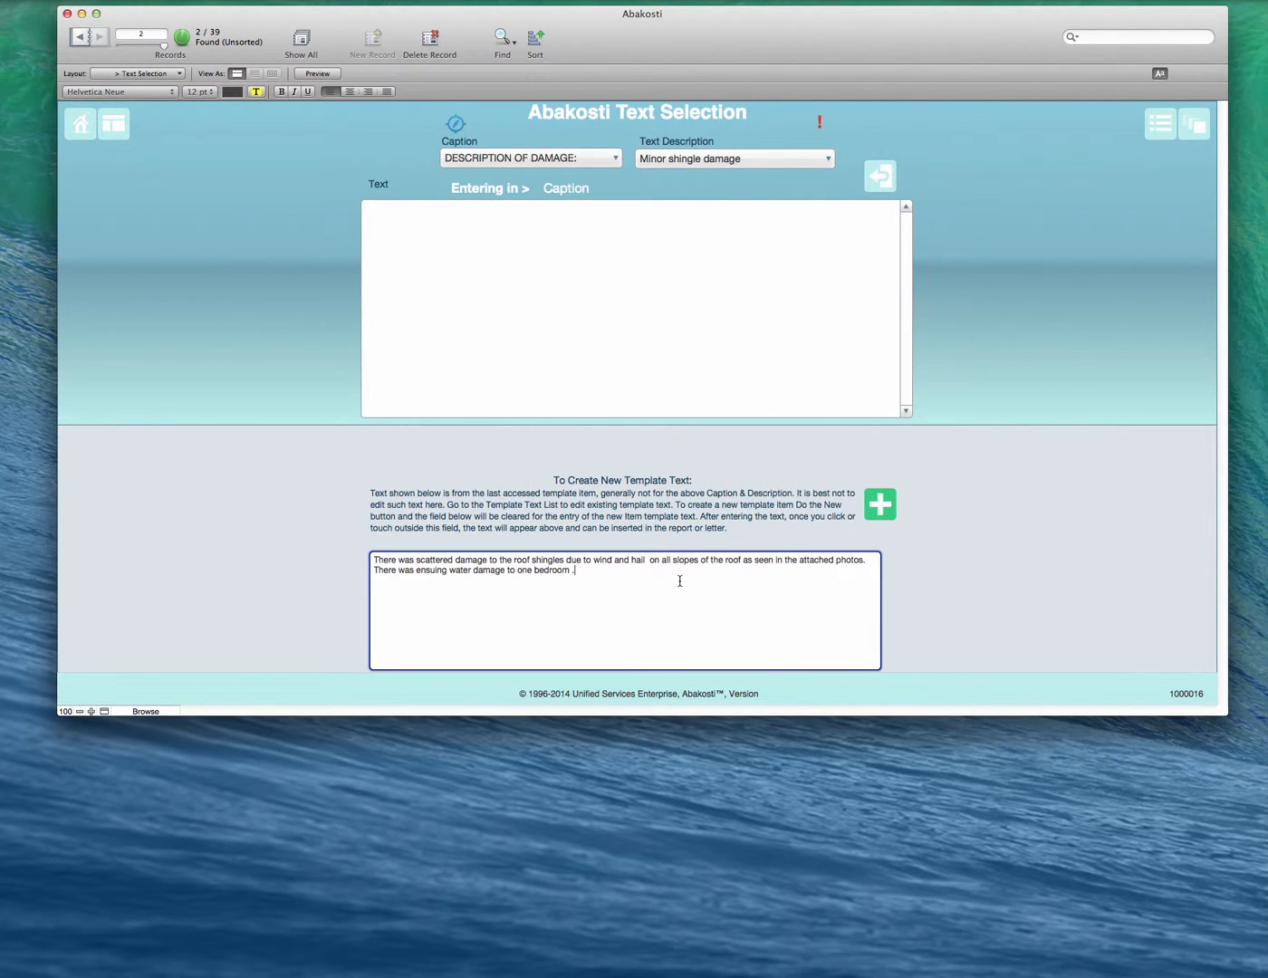
left_click(637, 379)
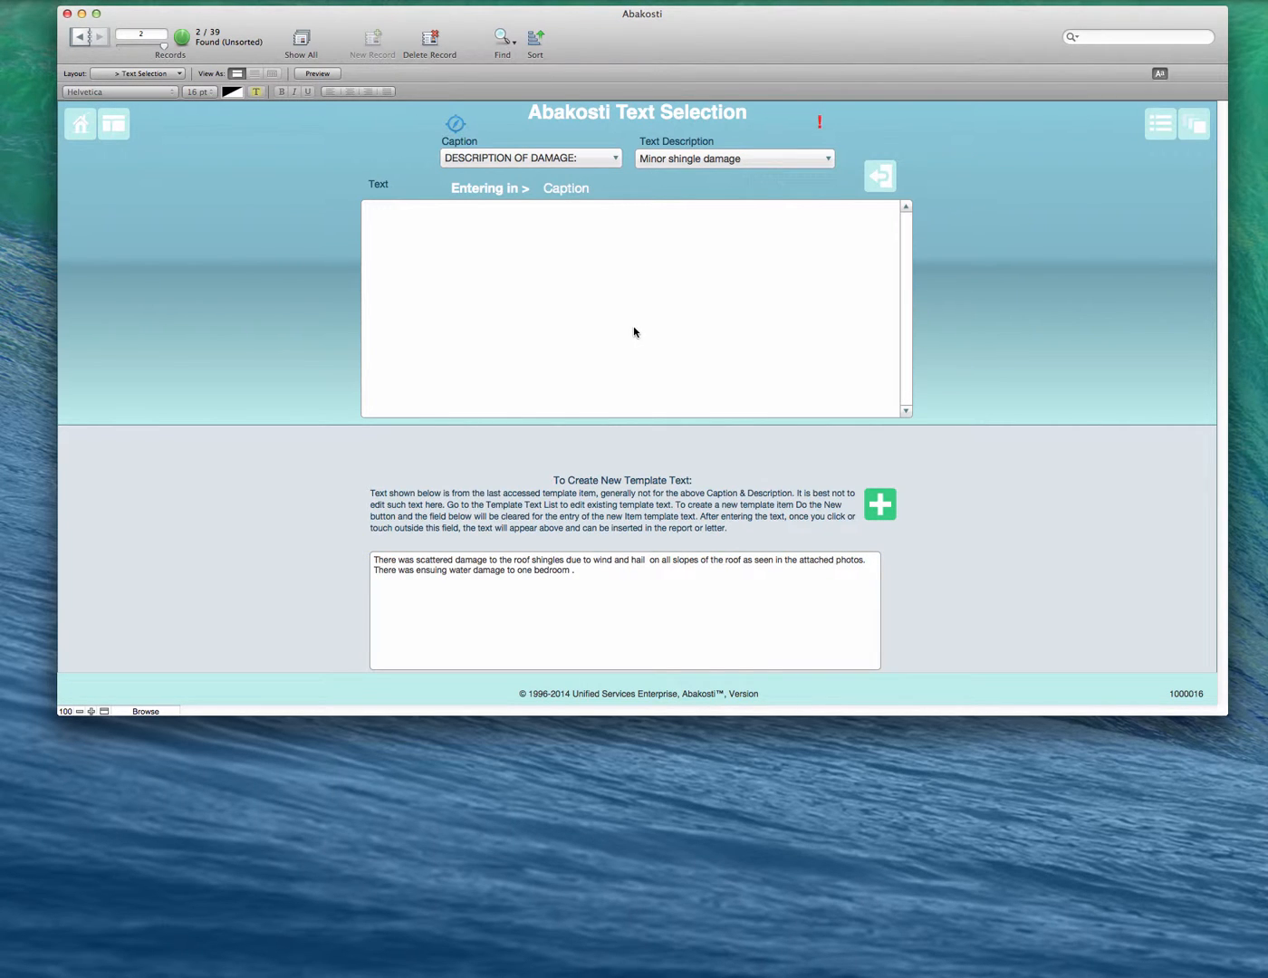
left_click(726, 568)
left_click(714, 346)
left_click(815, 598)
left_click(851, 371)
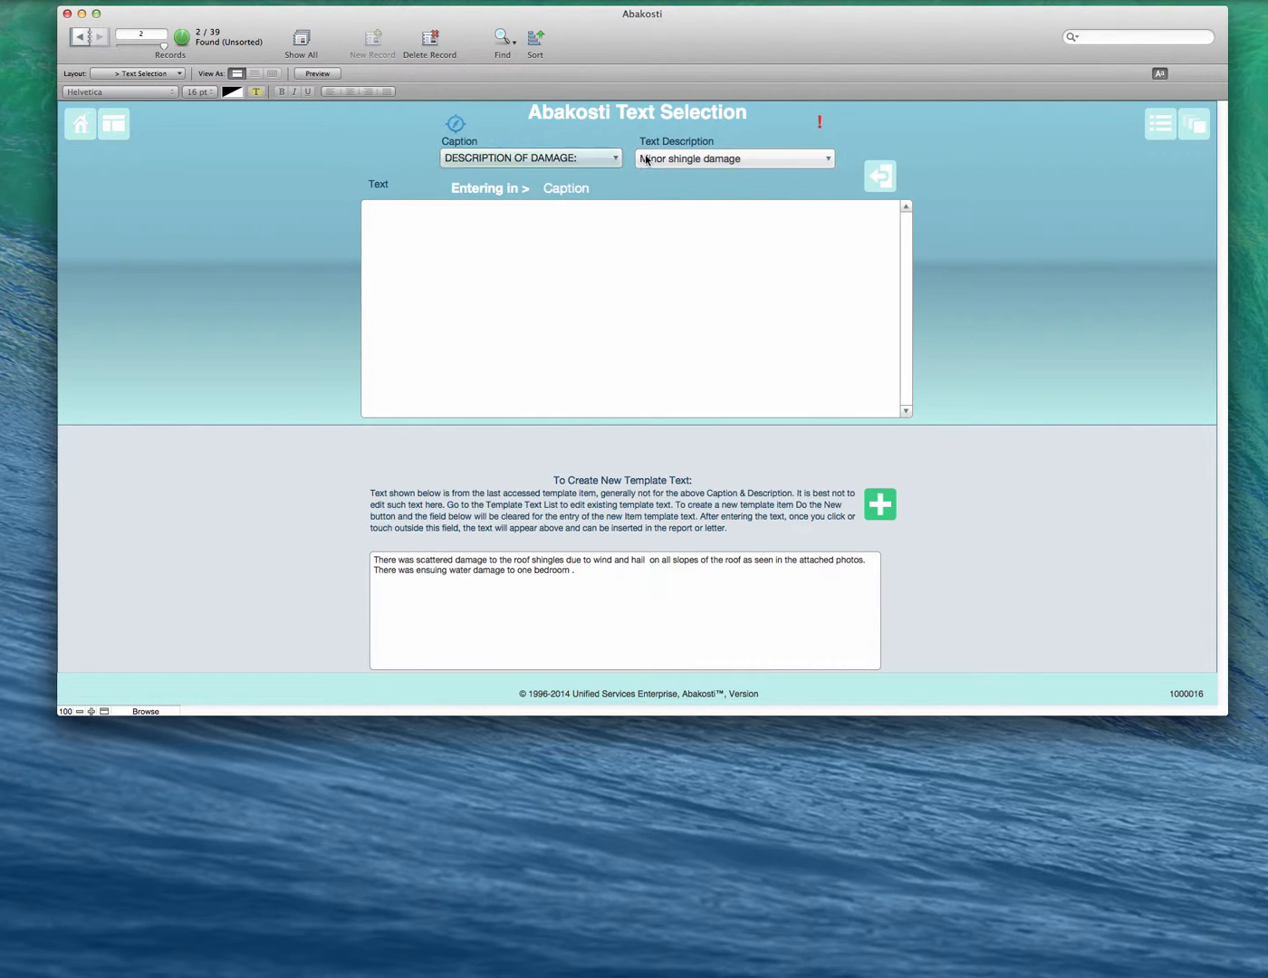
- Reconfirm "Minor shingle damage" as the custom text description for the DESCRIPTION OF DAMAGE: caption
left_click(608, 159)
left_click(639, 160)
left_click(685, 160)
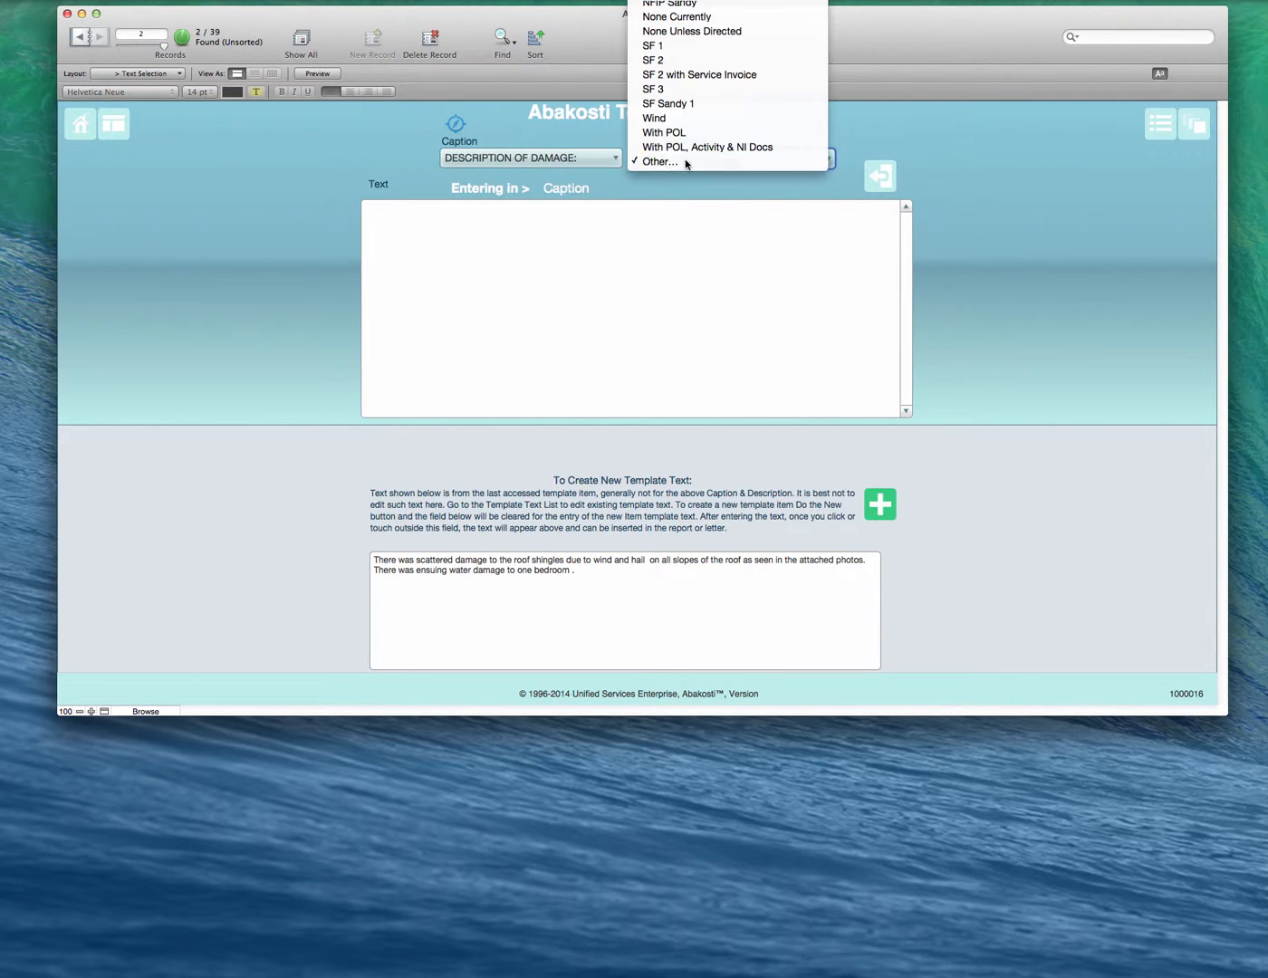
left_click(670, 161)
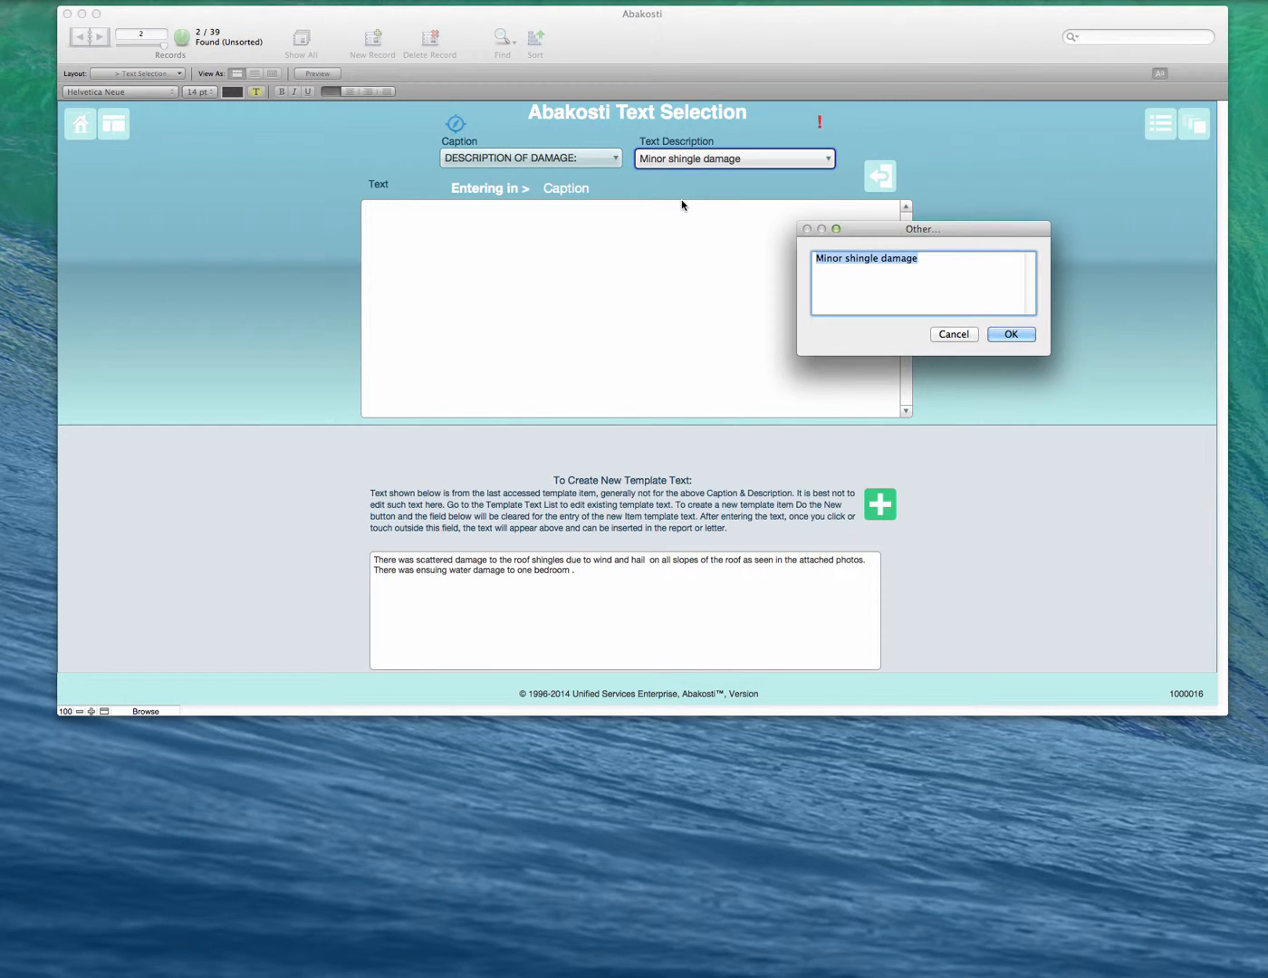
left_click(1010, 335)
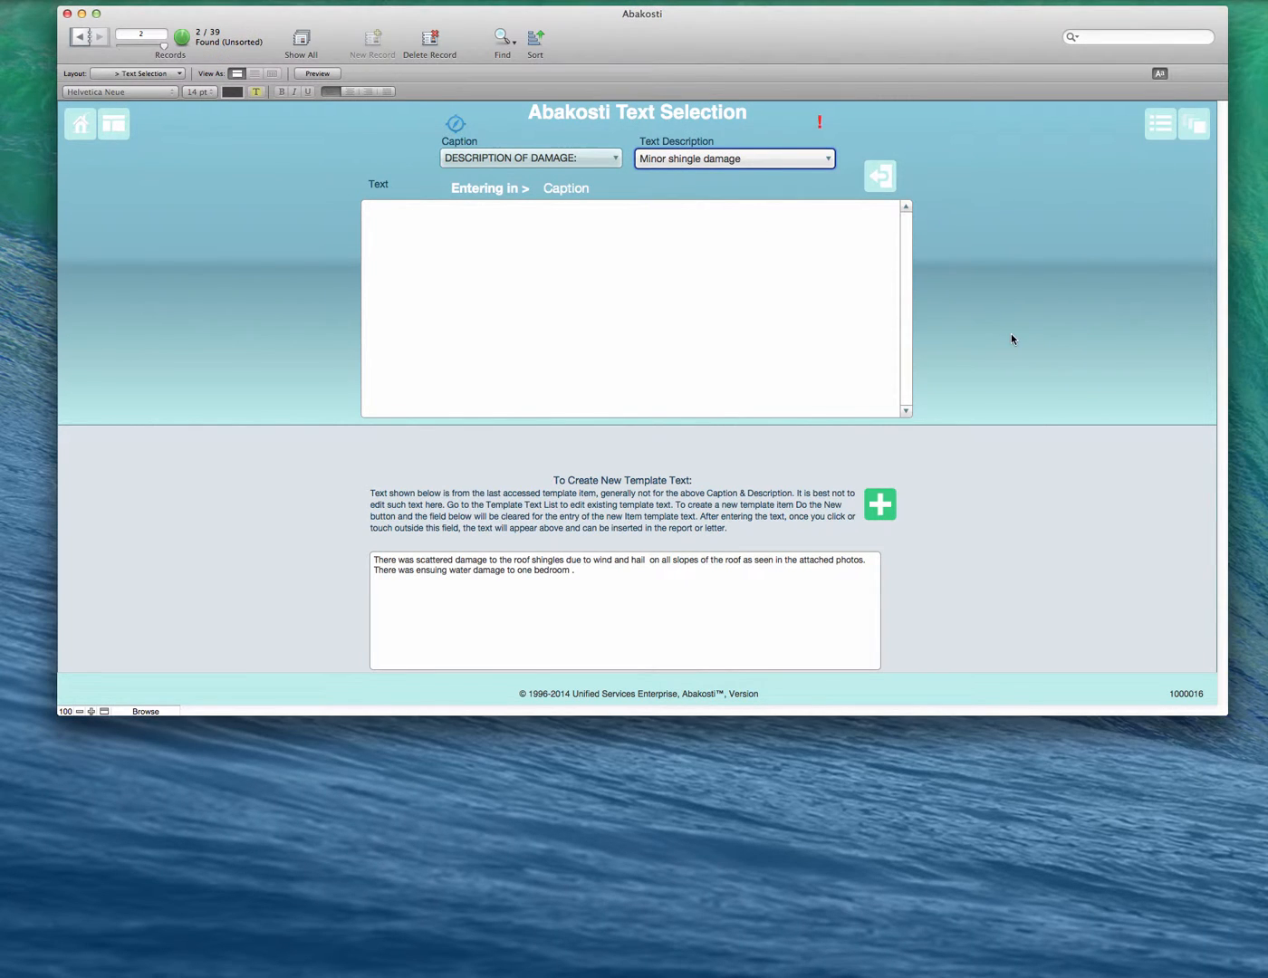
- Create another, empty template item for the same caption and description, and return to the caption report
left_click(851, 560)
left_click(879, 511)
left_click(791, 559)
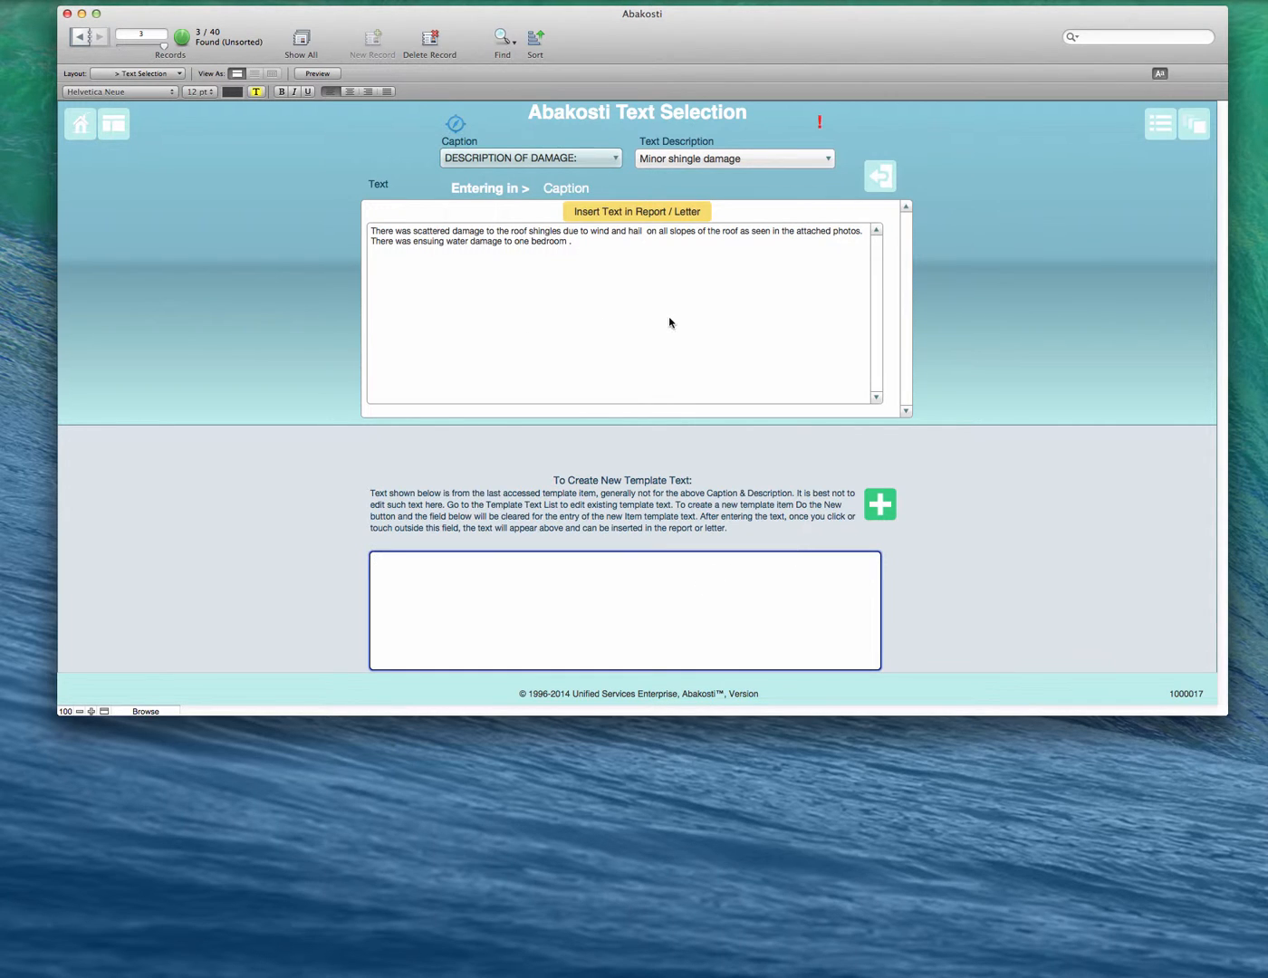
left_click(484, 332)
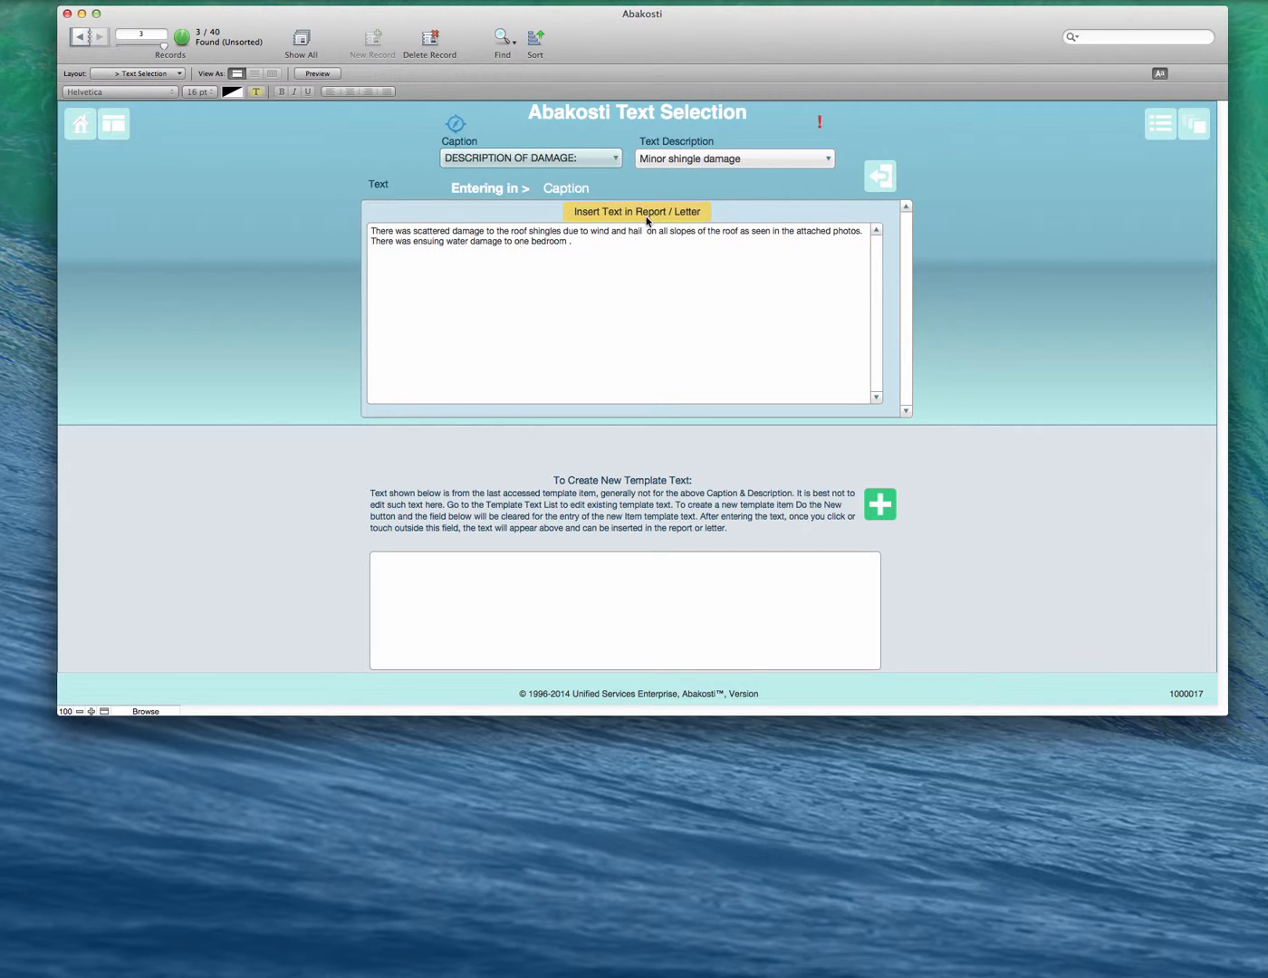
left_click(883, 177)
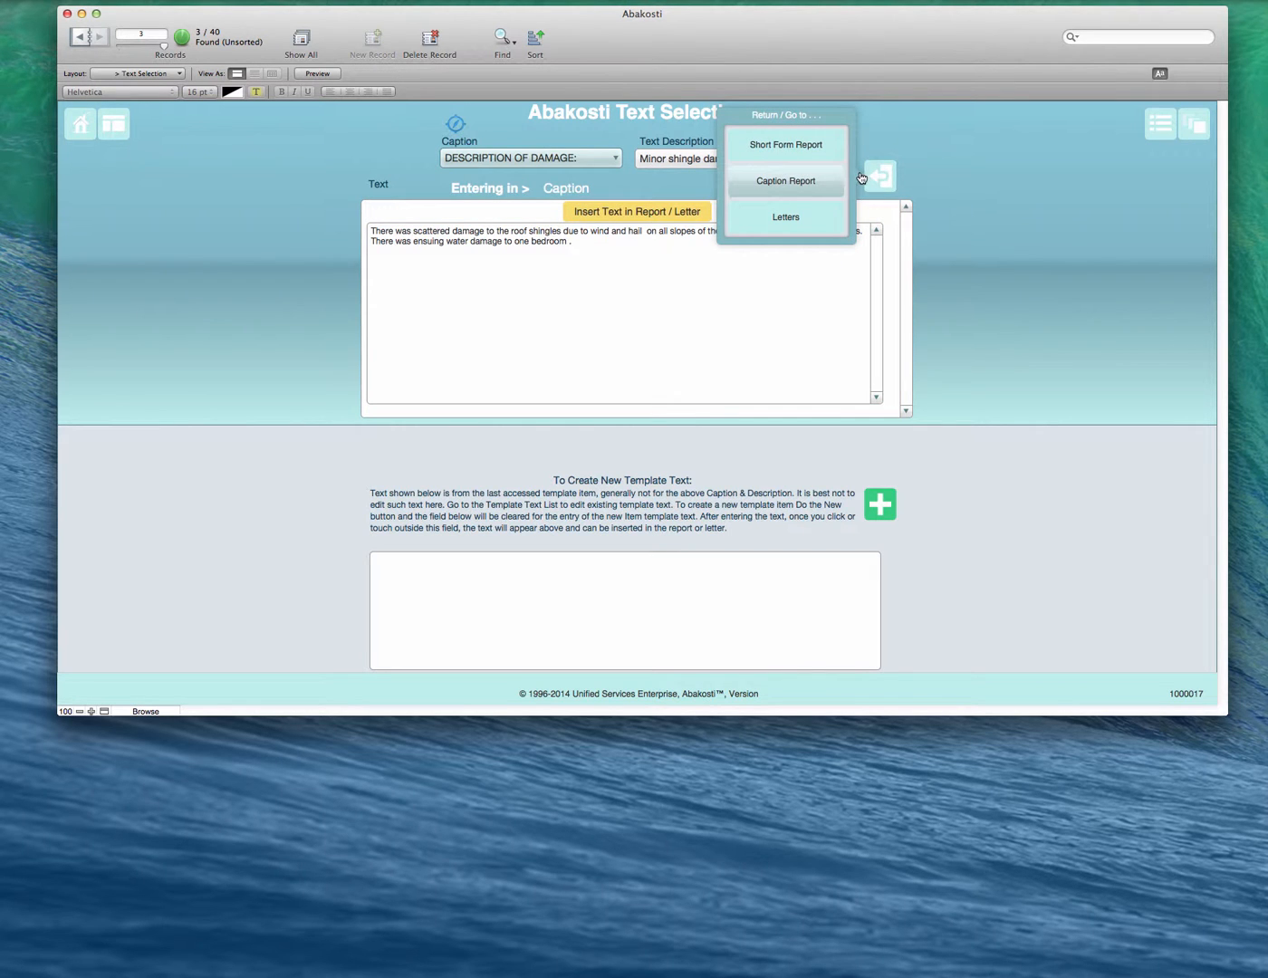
left_click(795, 181)
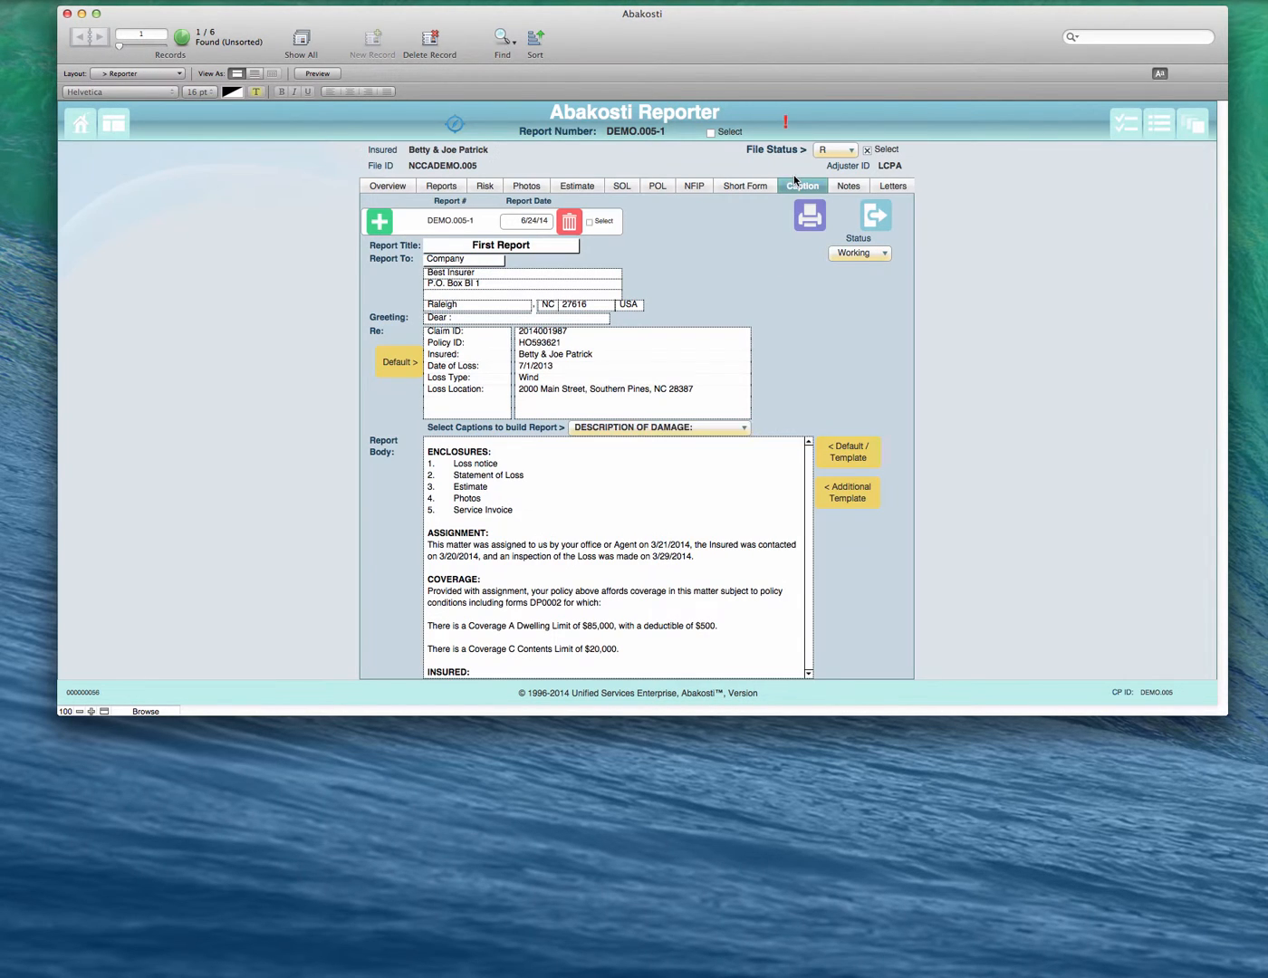
- Place the insertion point on the blank line below the damage description at the end of the report body
left_click(762, 635)
scroll(809, 662, "down", 10)
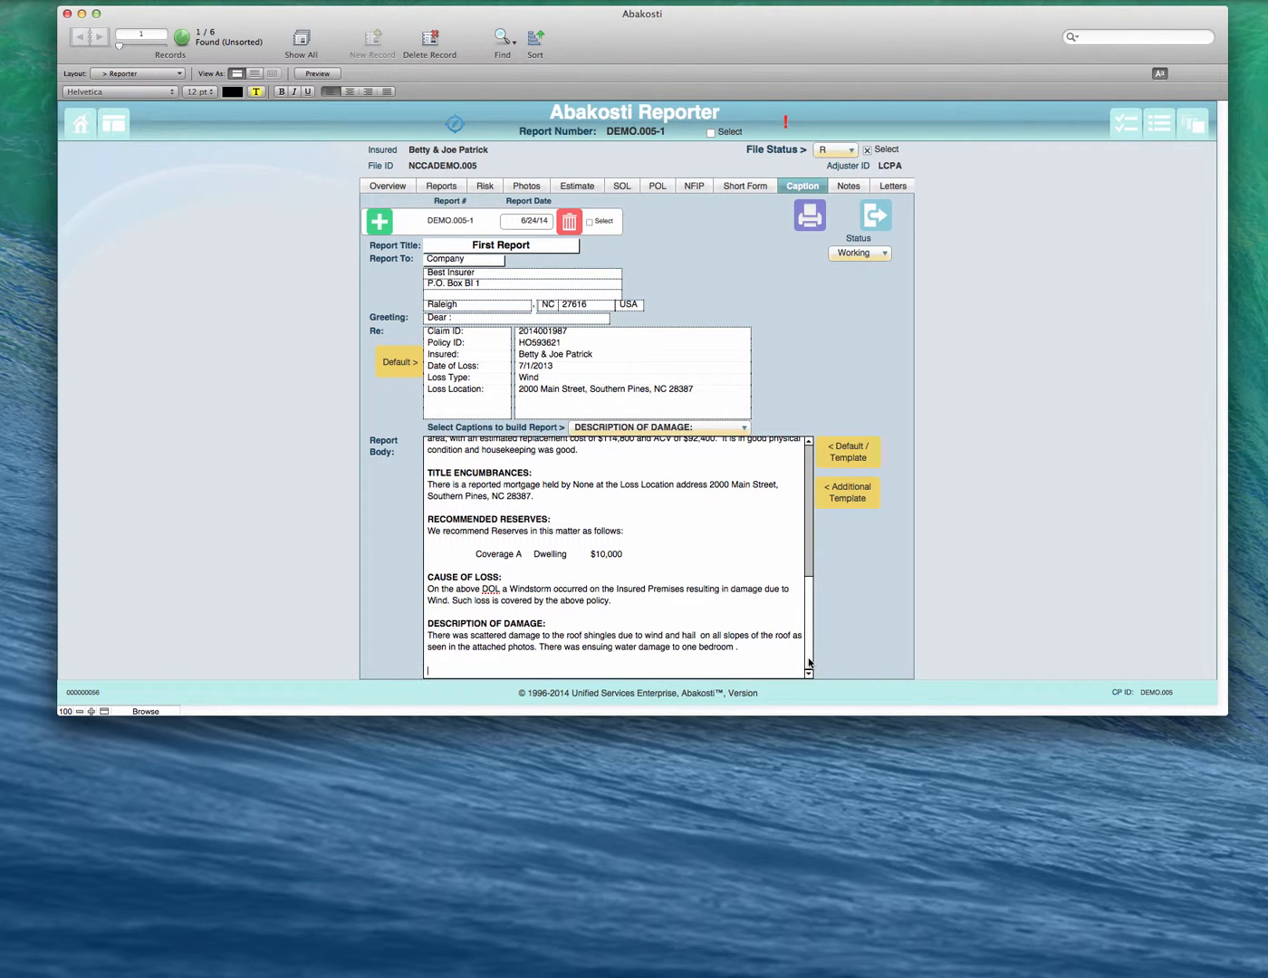
left_click(439, 660)
- Add the RECOMMENDED PAYMENT: caption to the report and insert its Default Script text
left_click(671, 429)
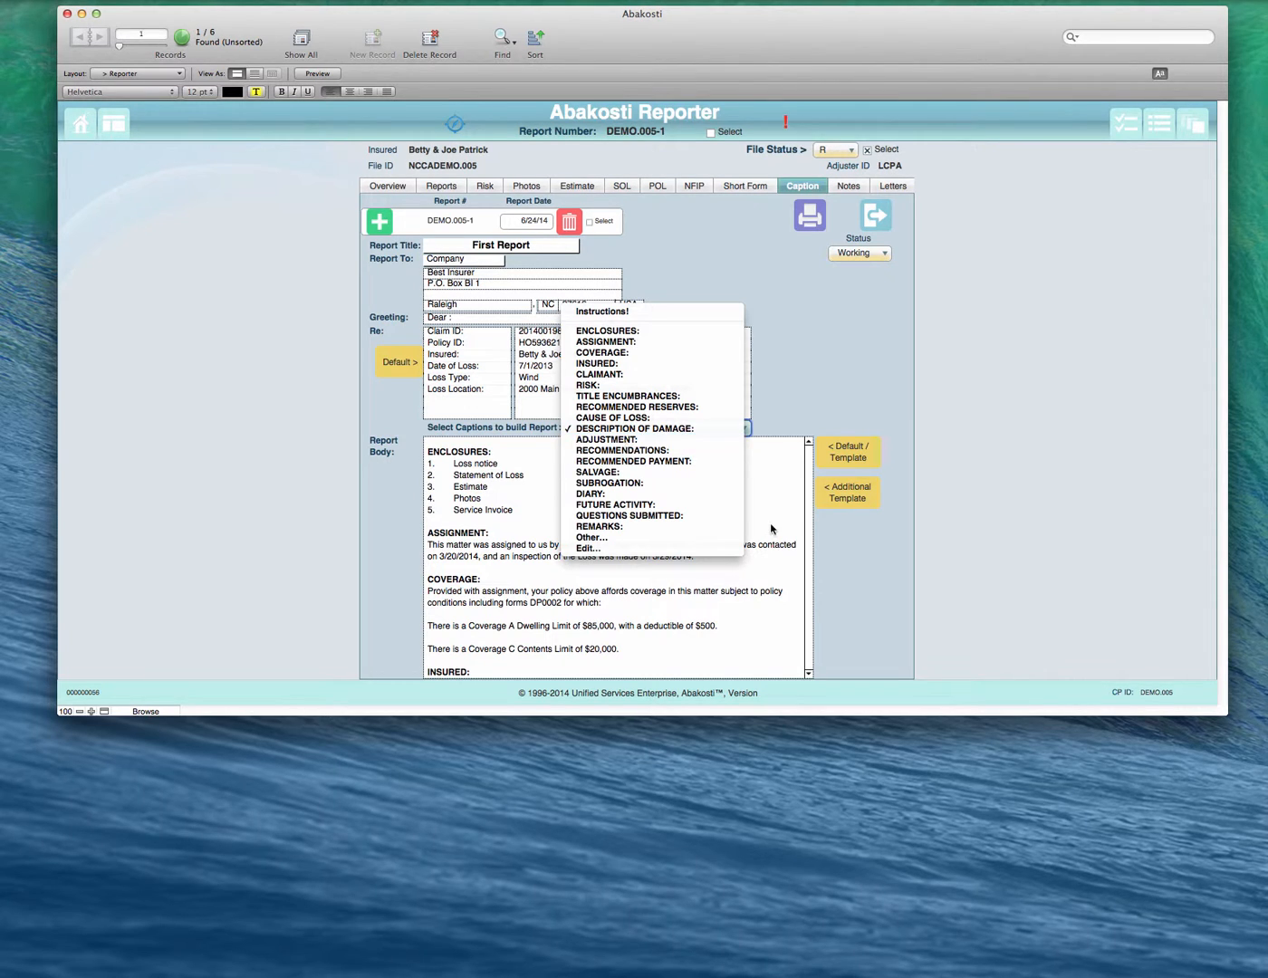
left_click(816, 656)
left_click(809, 657)
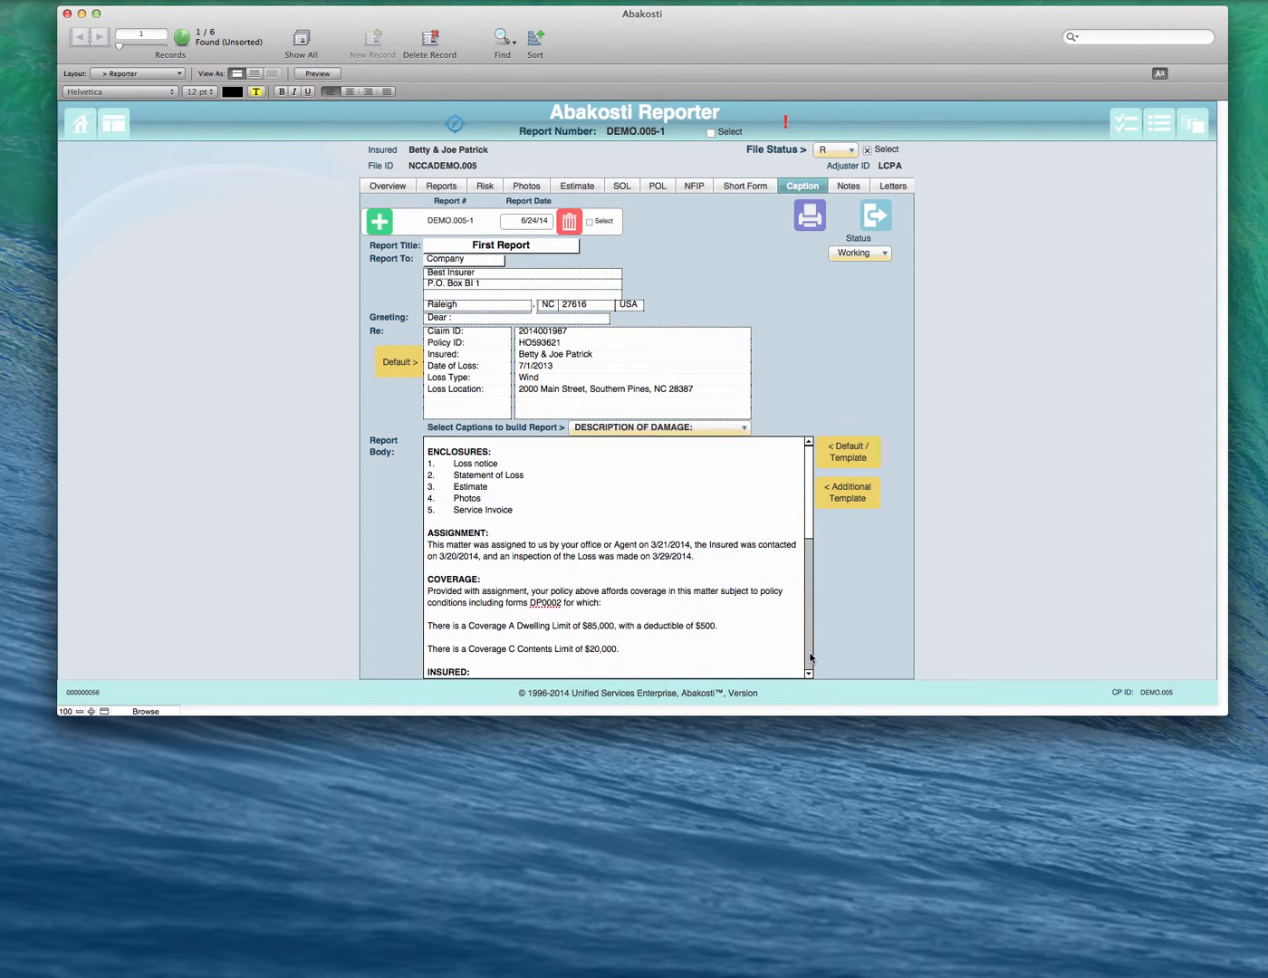
left_click(809, 662)
left_click(809, 665)
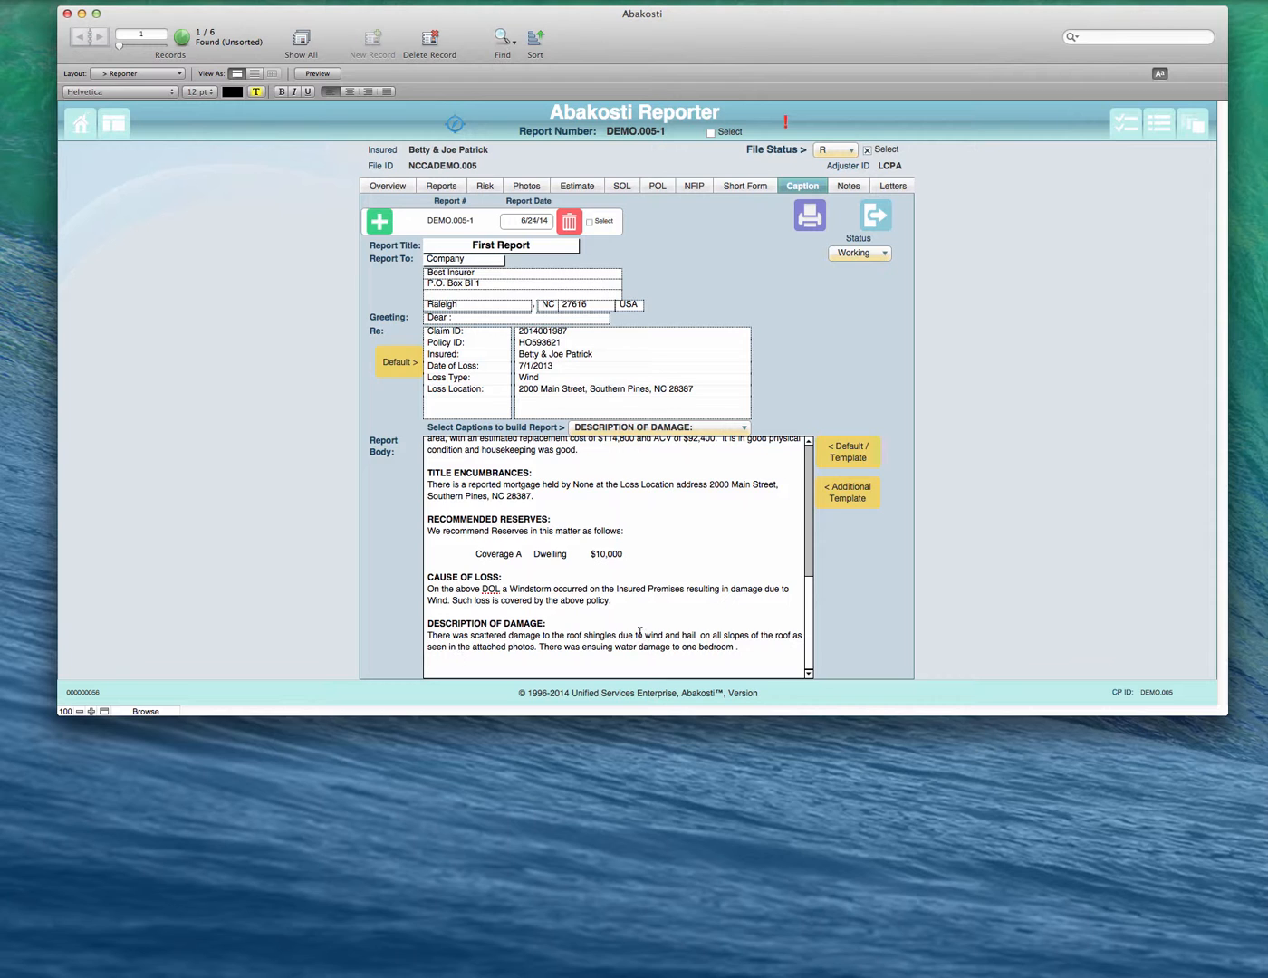
left_click(664, 430)
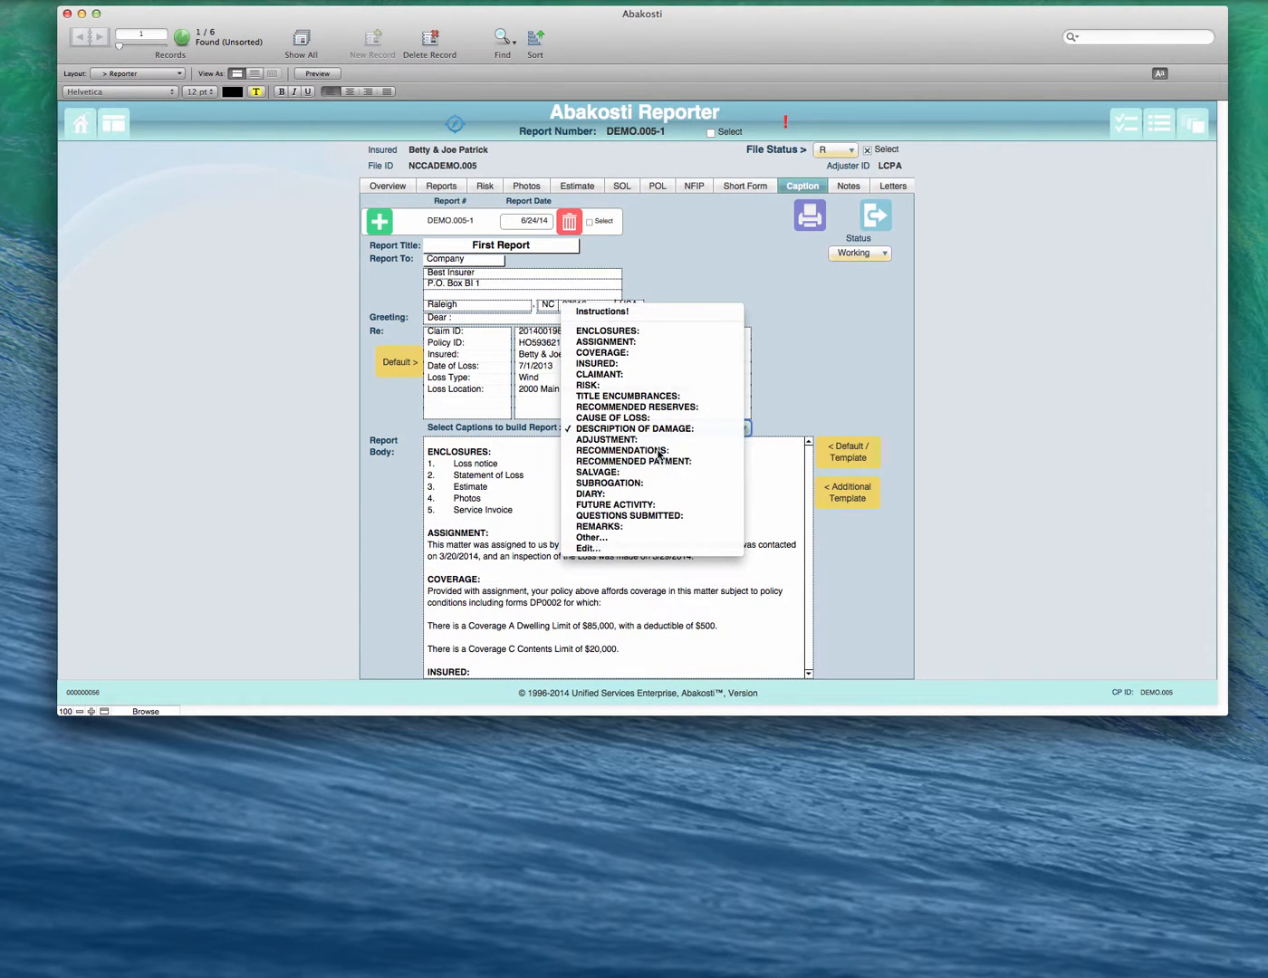
left_click(660, 460)
left_click(835, 453)
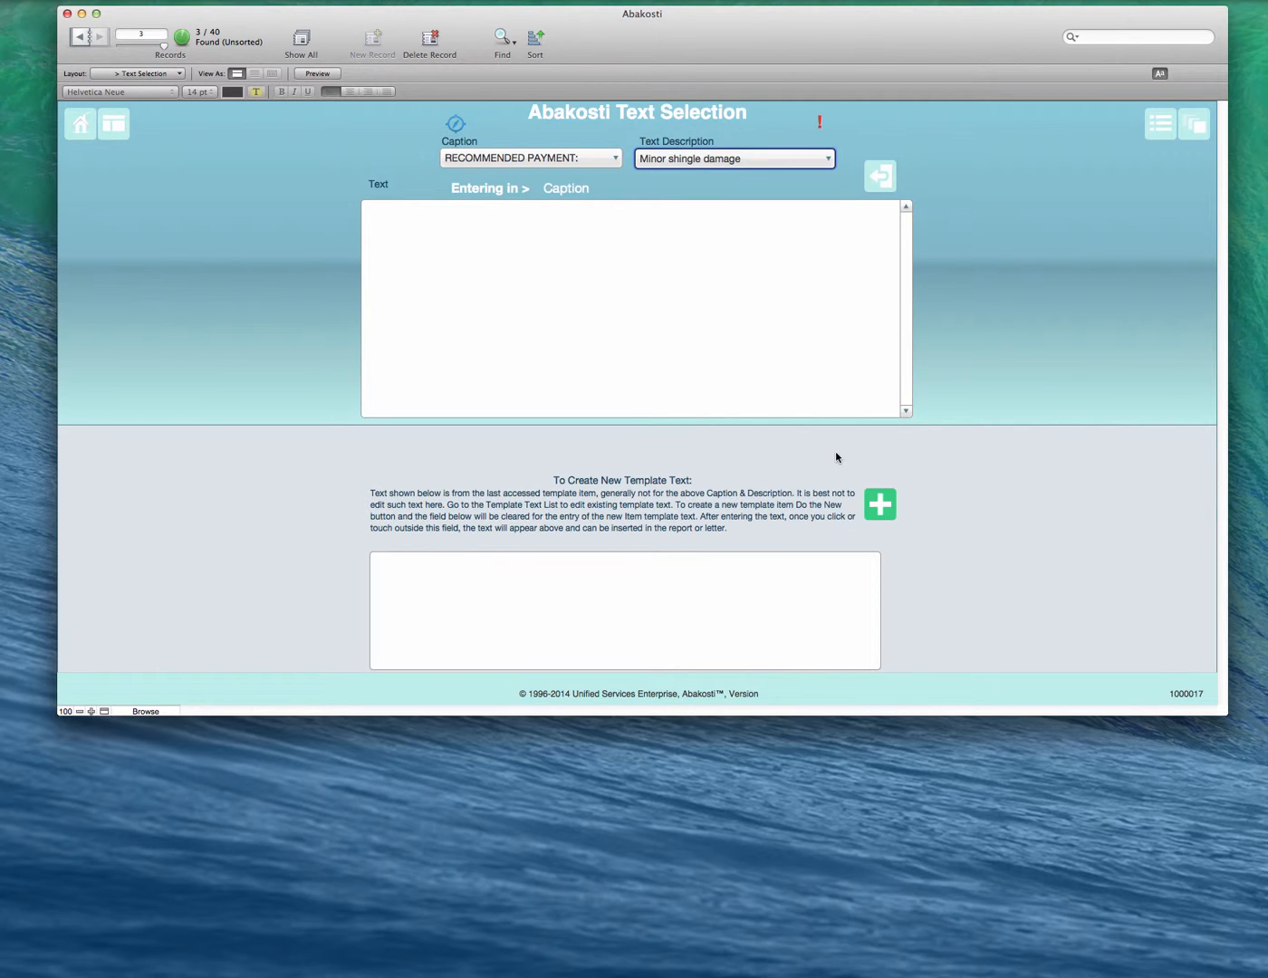
left_click(735, 157)
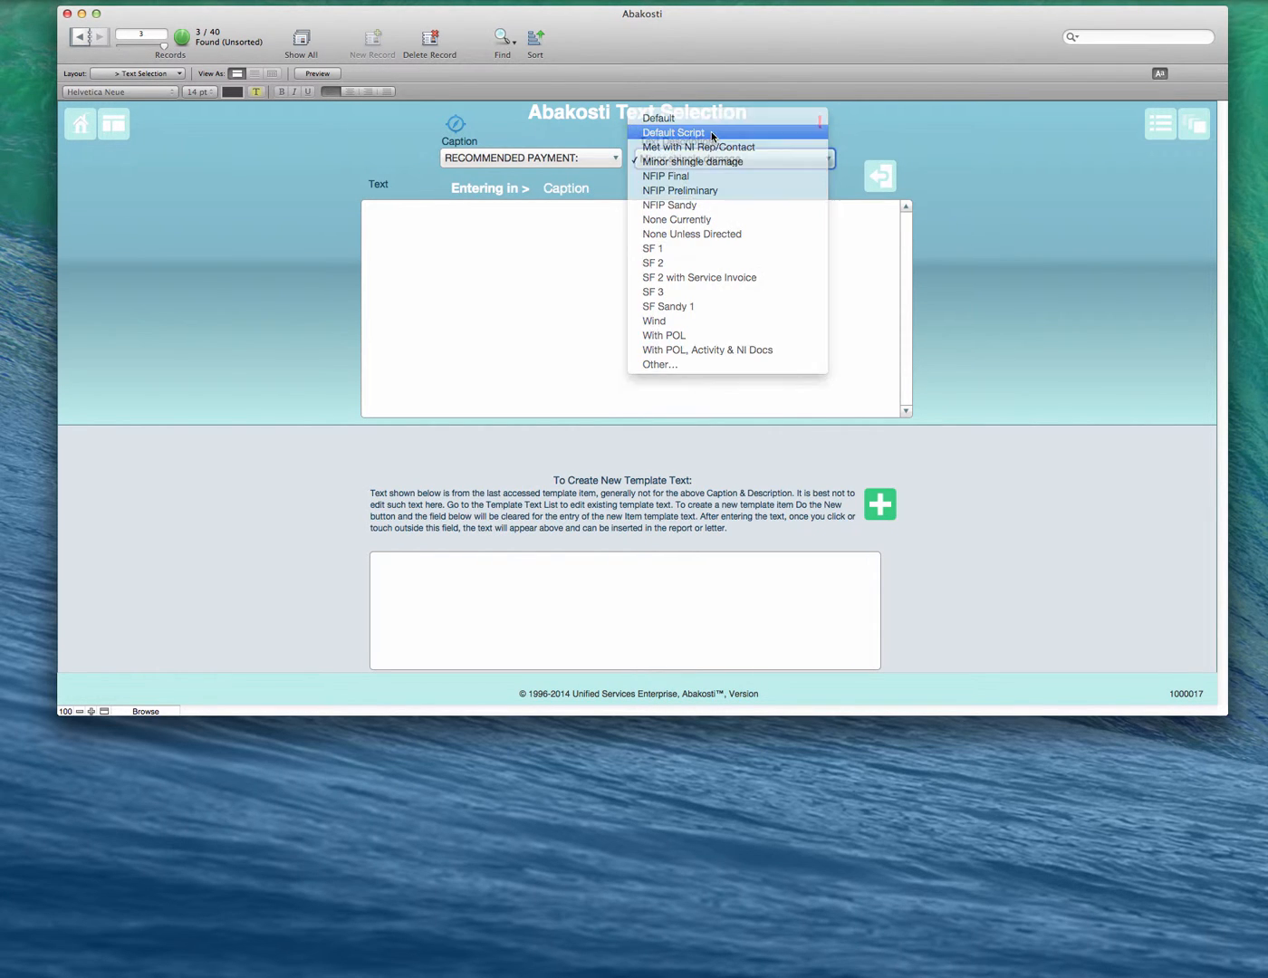
left_click(711, 131)
left_click(711, 213)
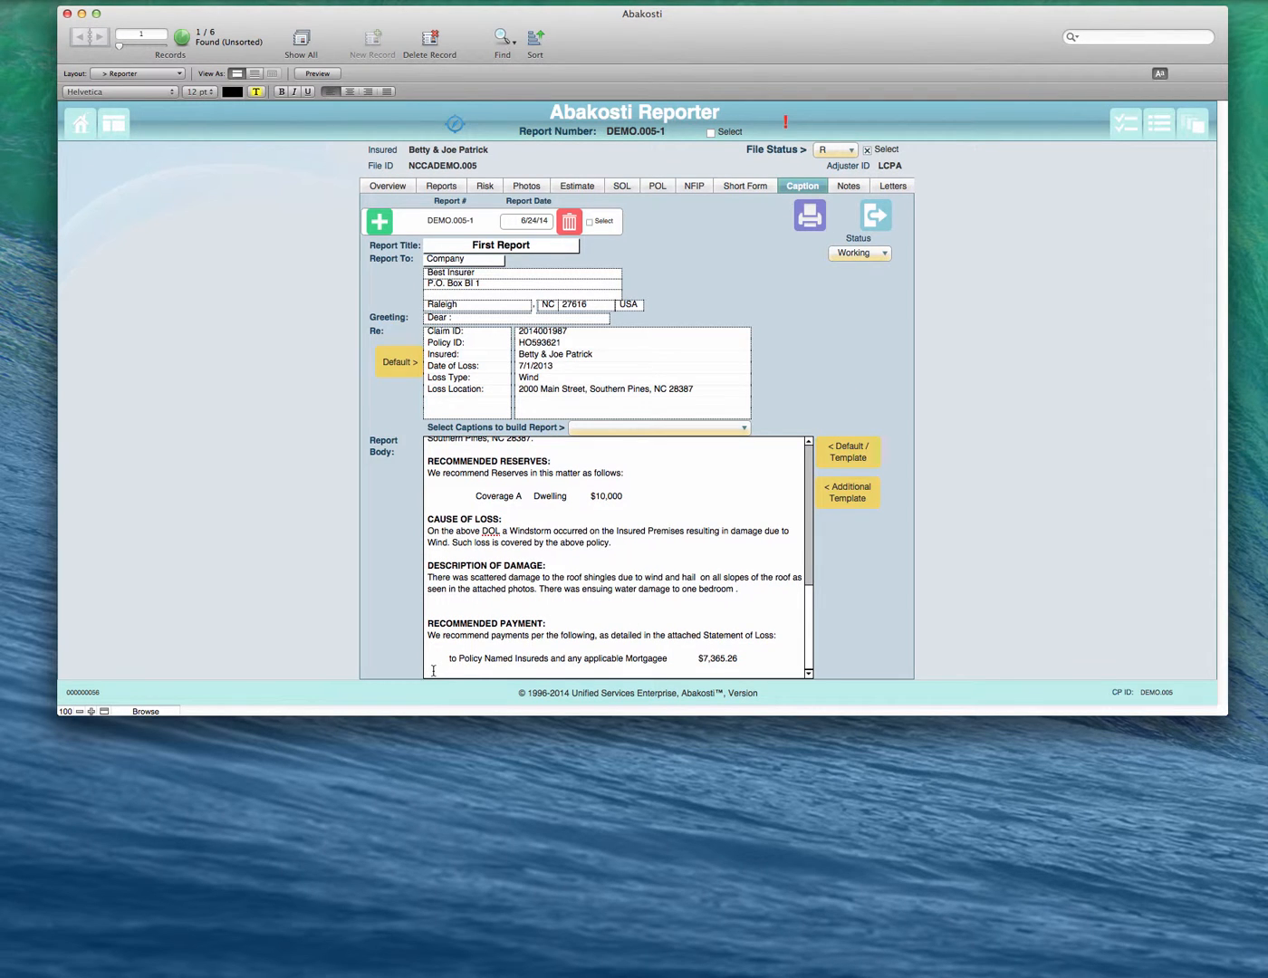
- Add the SALVAGE: caption to the report and insert its Default template text
left_click(649, 426)
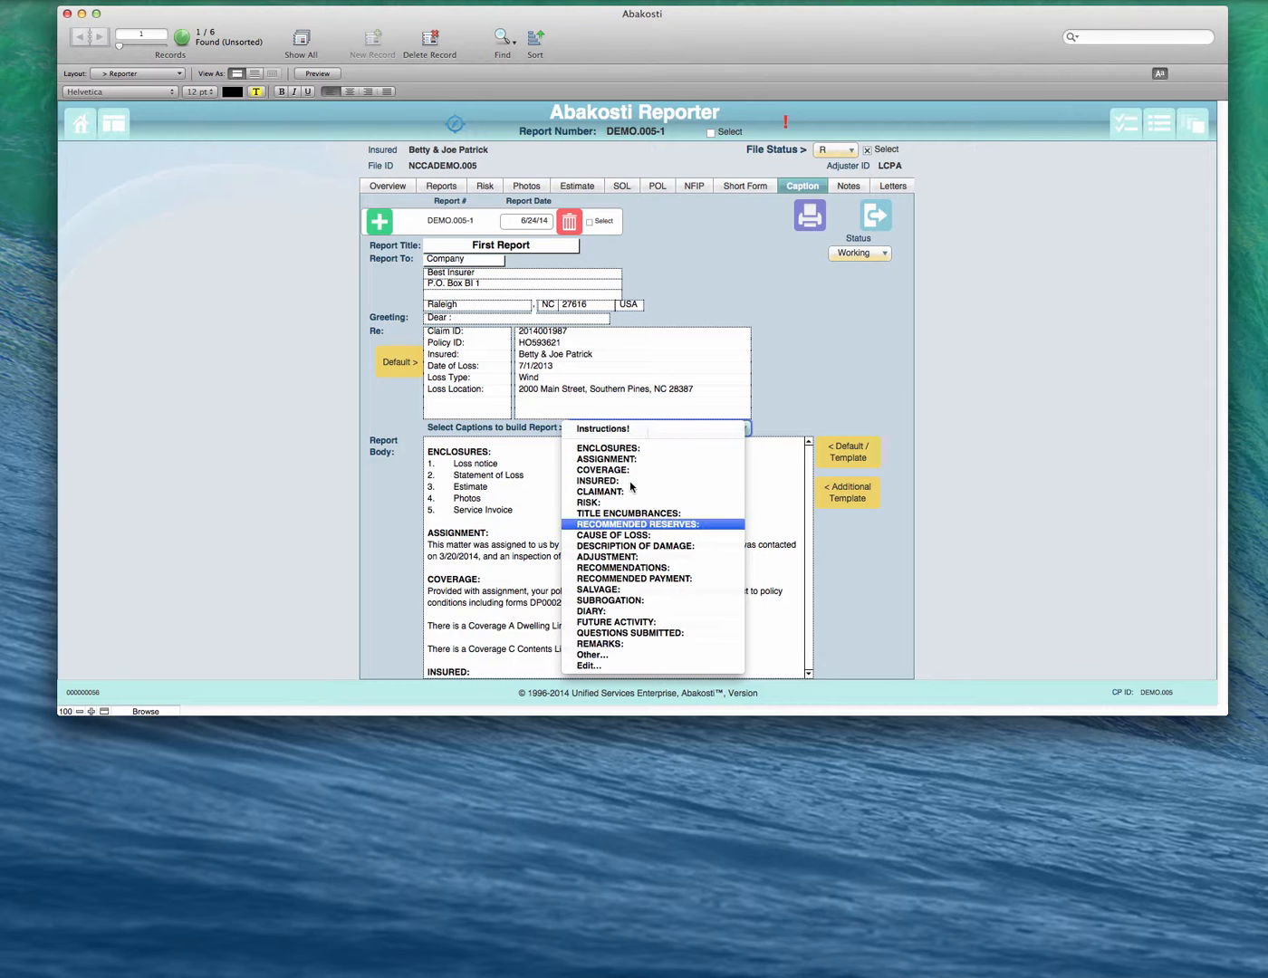
left_click(630, 588)
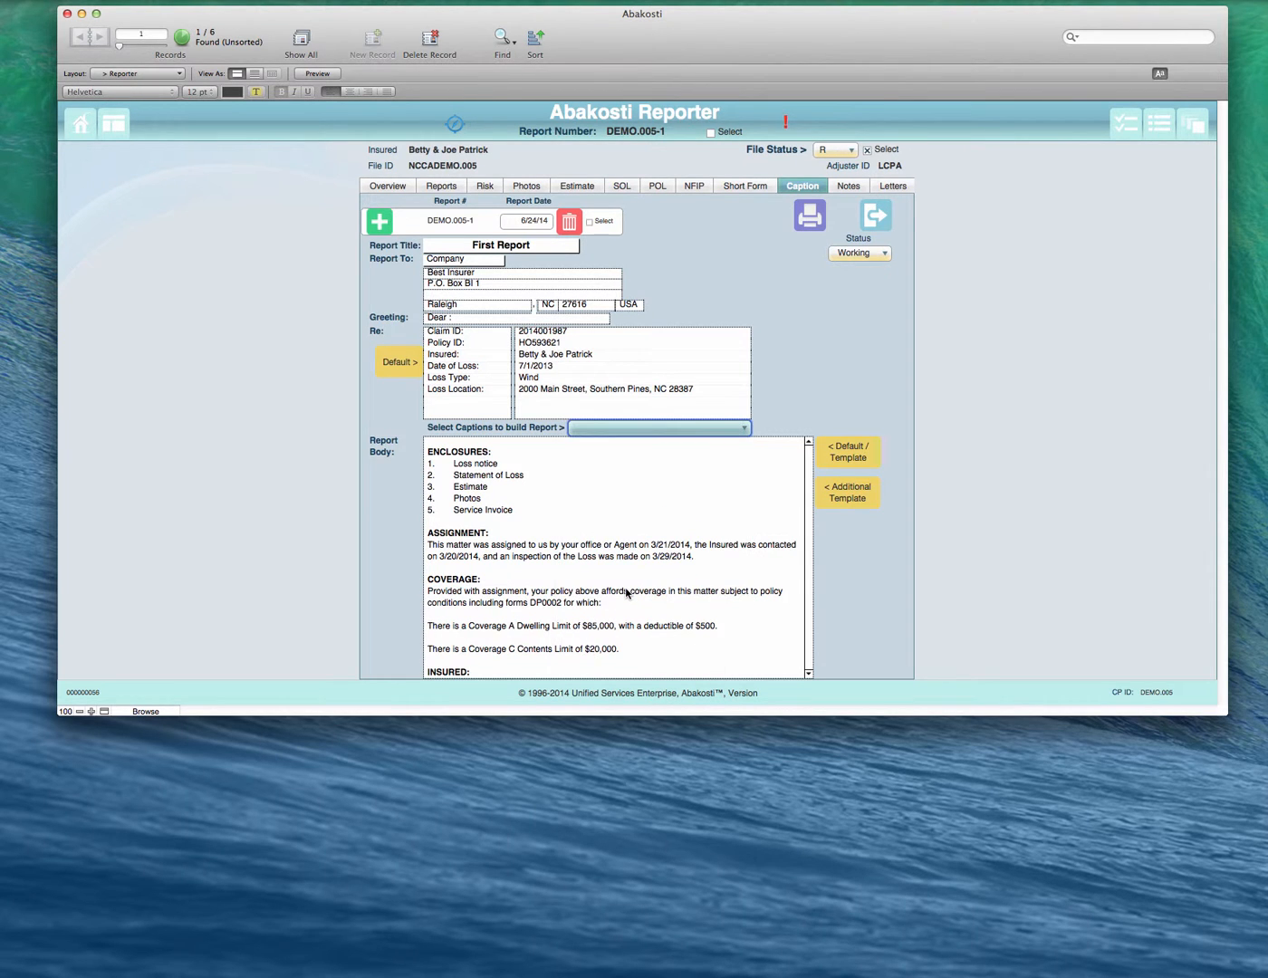
left_click(842, 451)
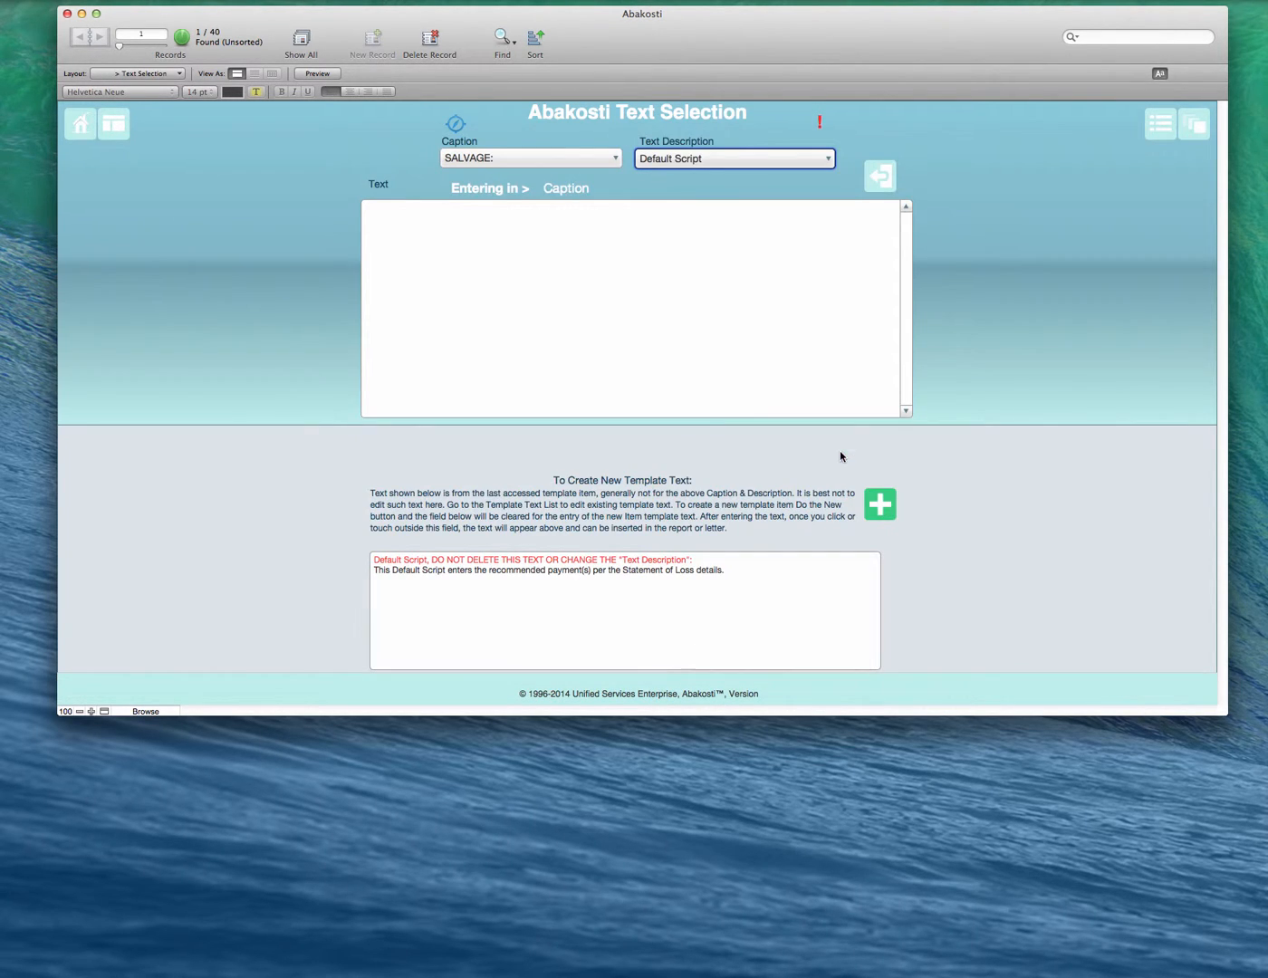
left_click(671, 159)
left_click(666, 146)
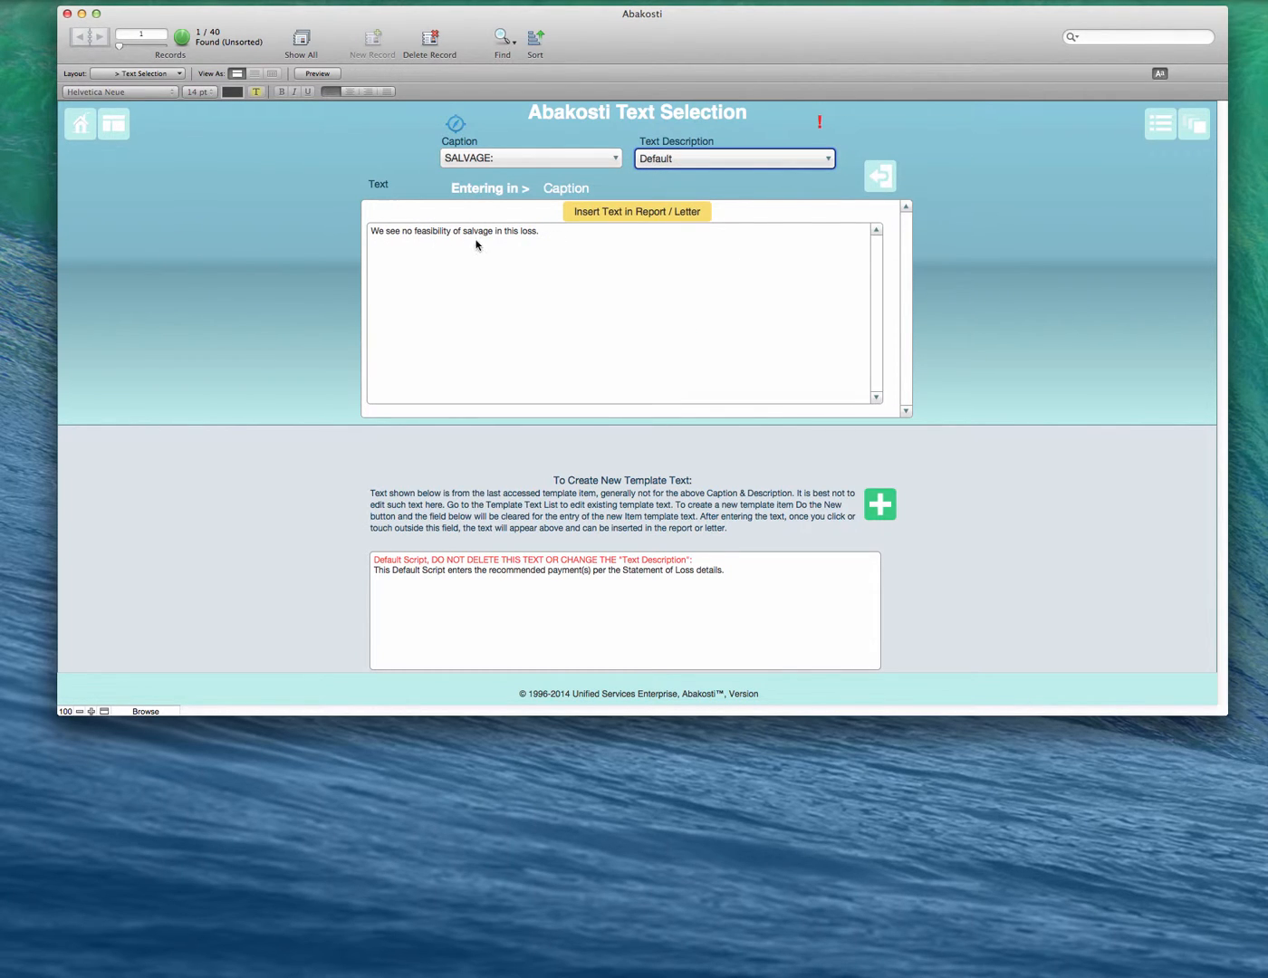
left_click(622, 212)
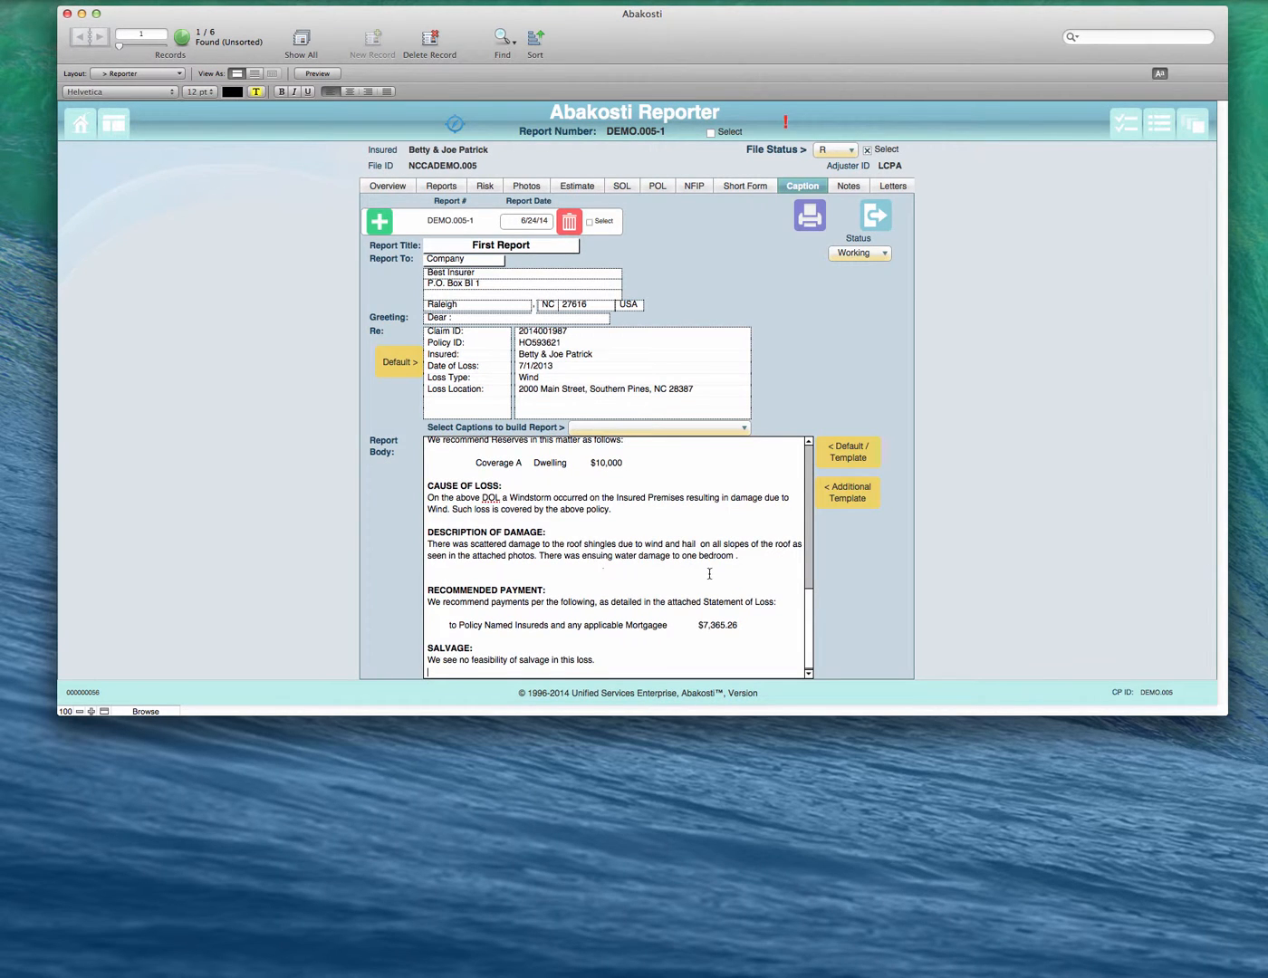
- Add the SUBROGATION: caption to the report and insert its Default text
left_click(619, 429)
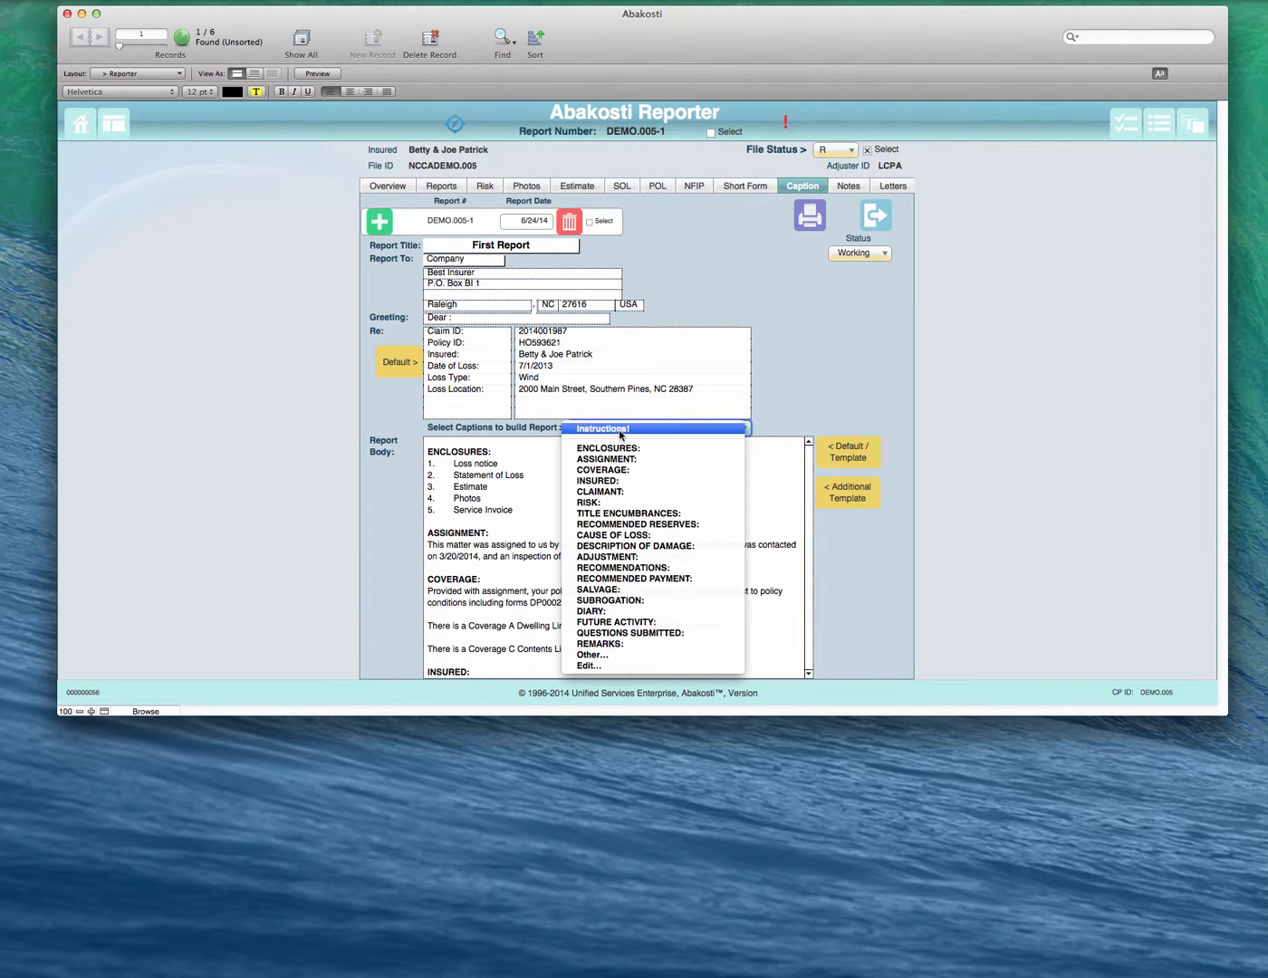
left_click(633, 601)
left_click(846, 456)
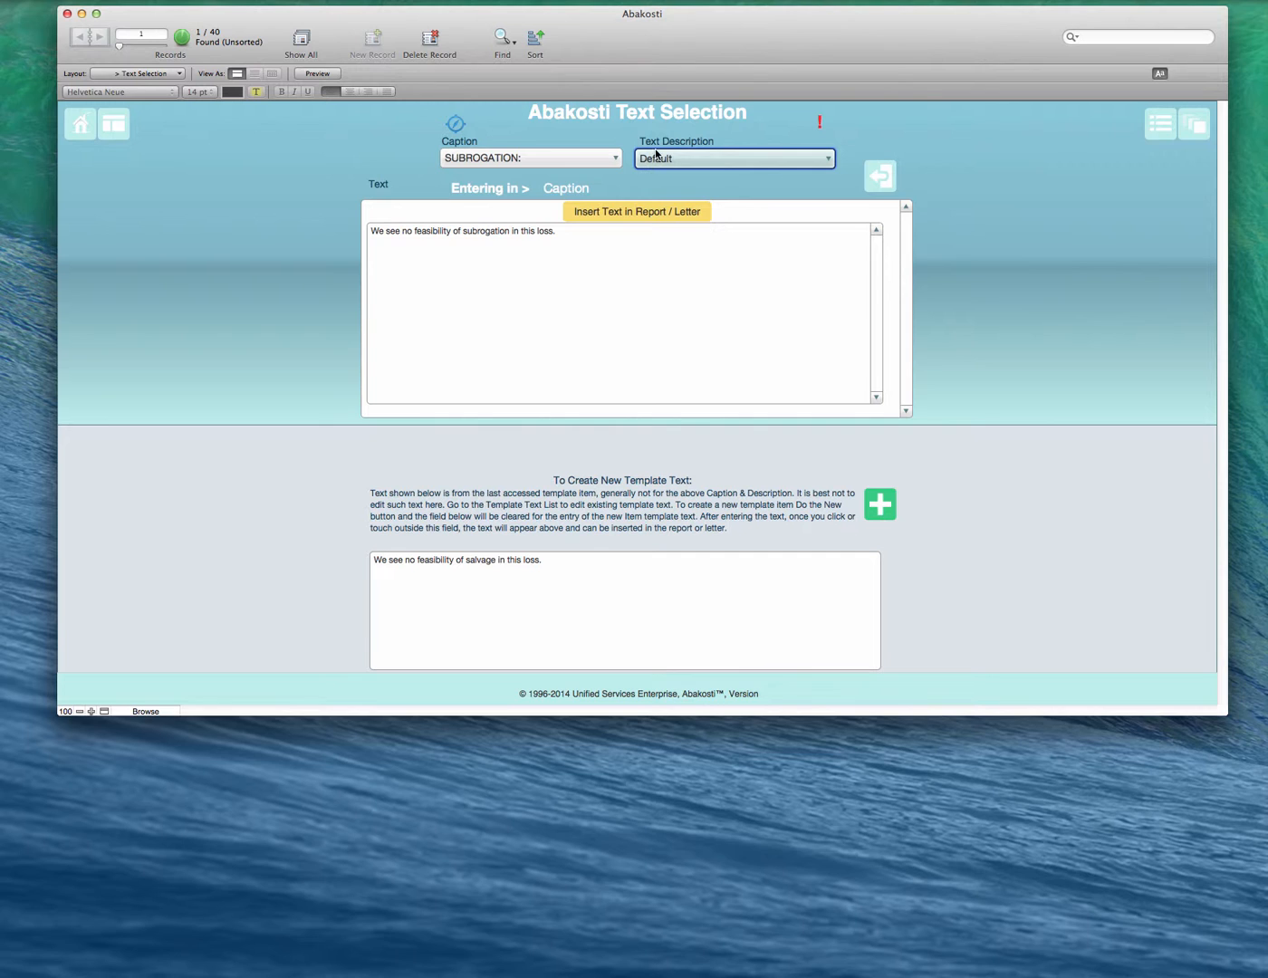
left_click(648, 212)
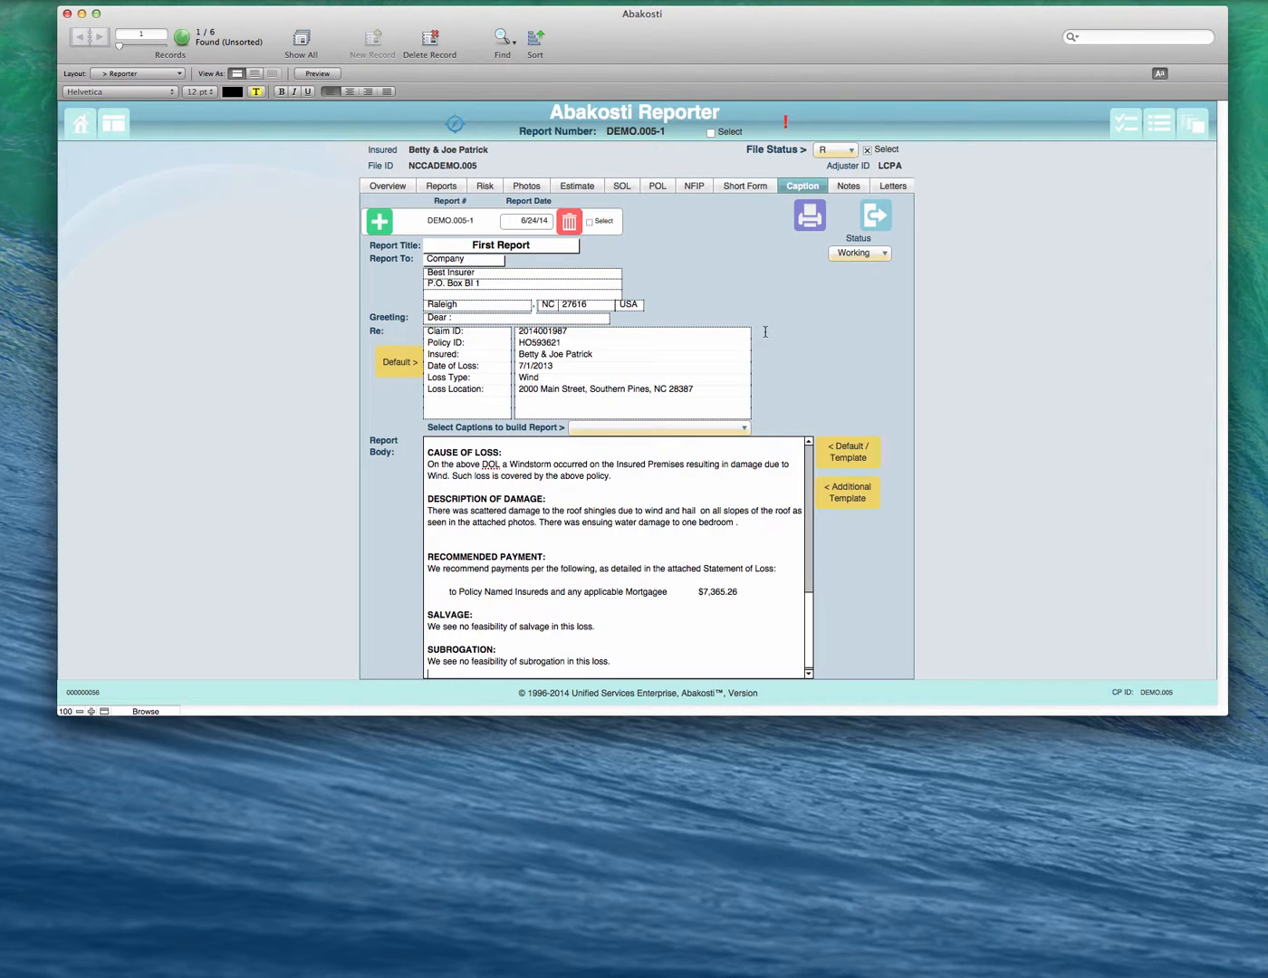
- Add the REMARKS: caption to the report and insert the closing text from the "SF 2 with Service Invoice" description
left_click(630, 428)
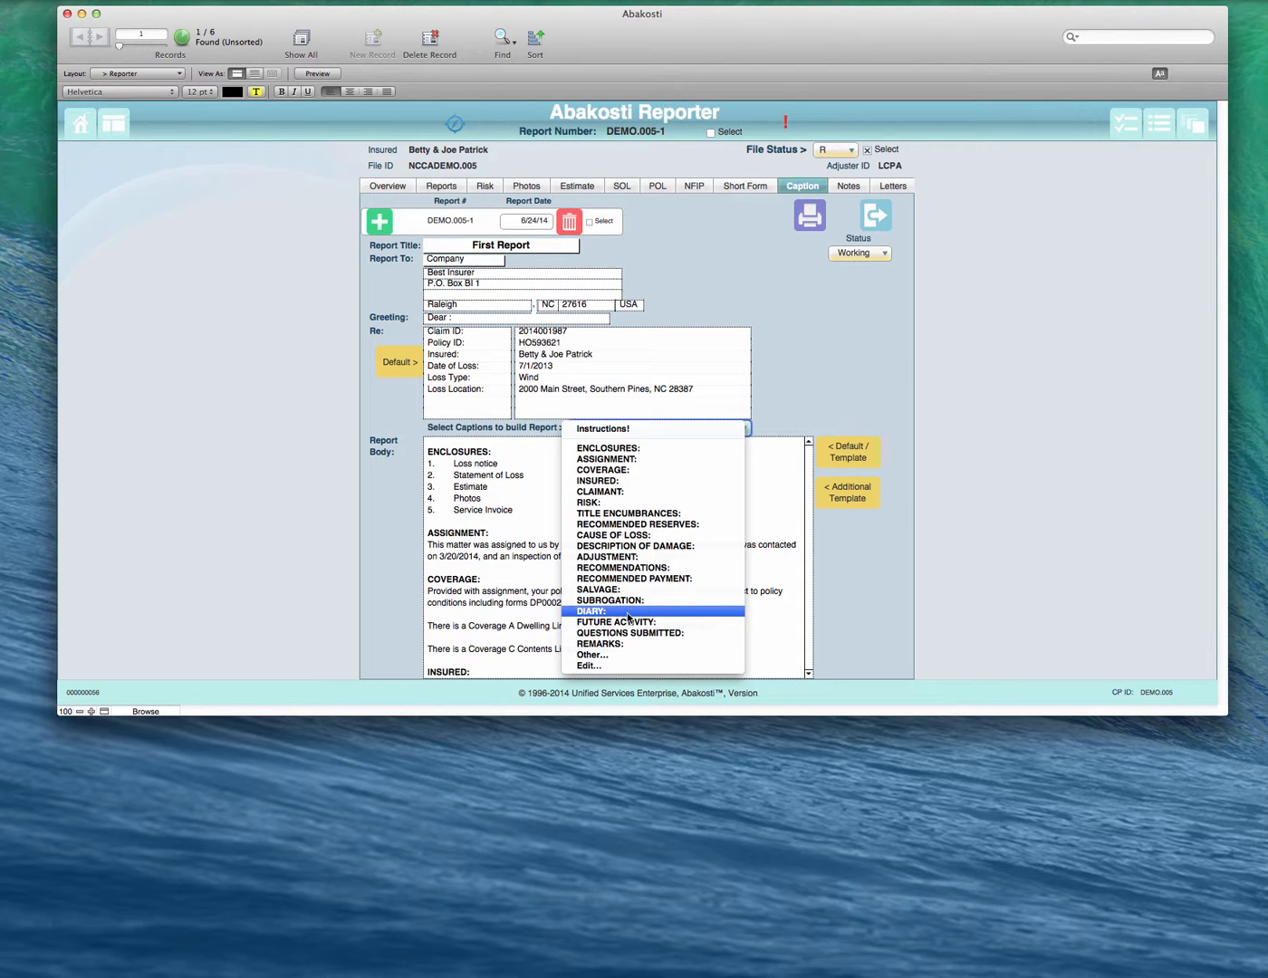
left_click(625, 645)
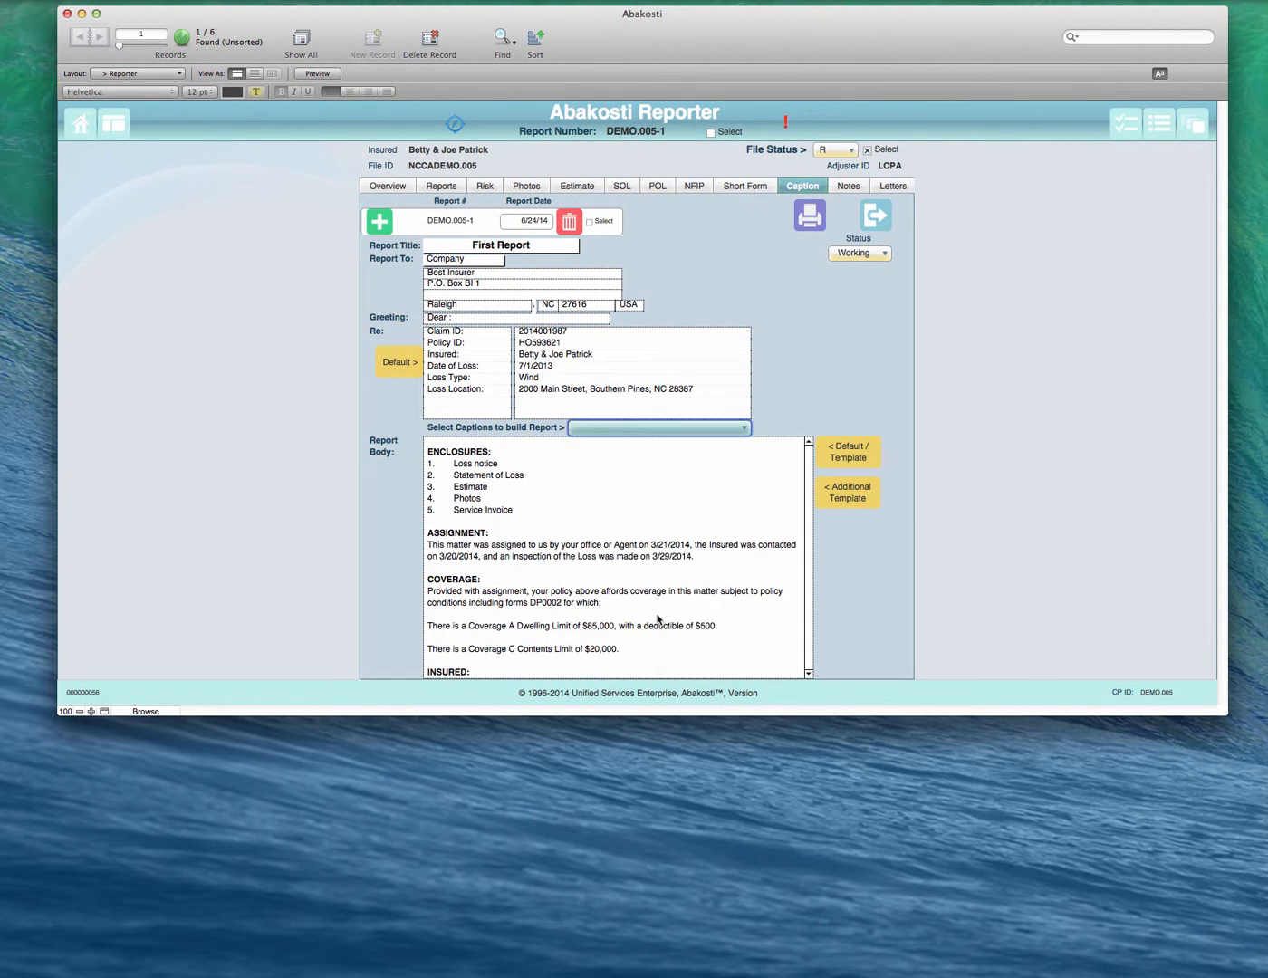
left_click(689, 162)
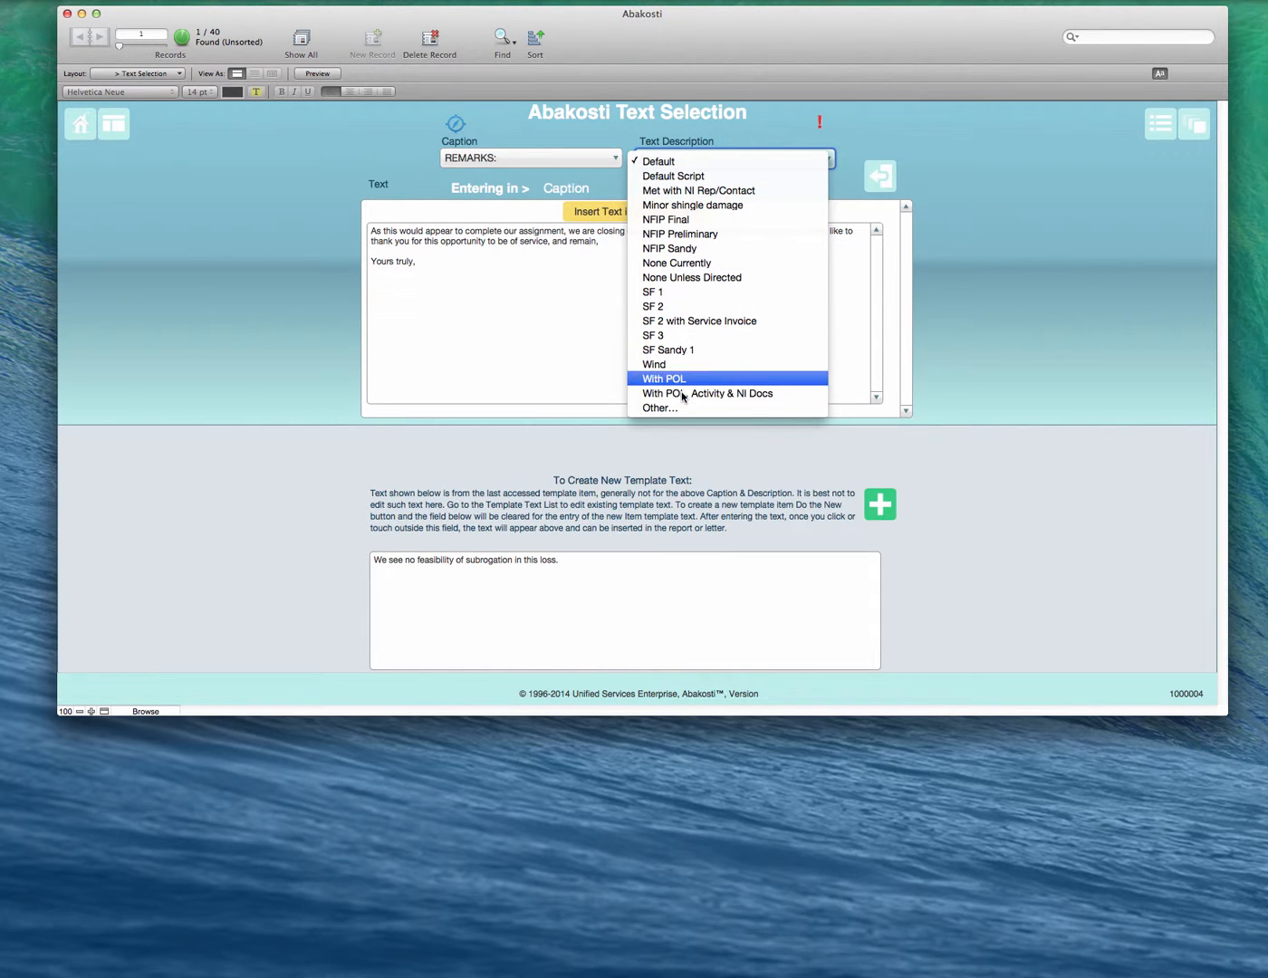
left_click(675, 320)
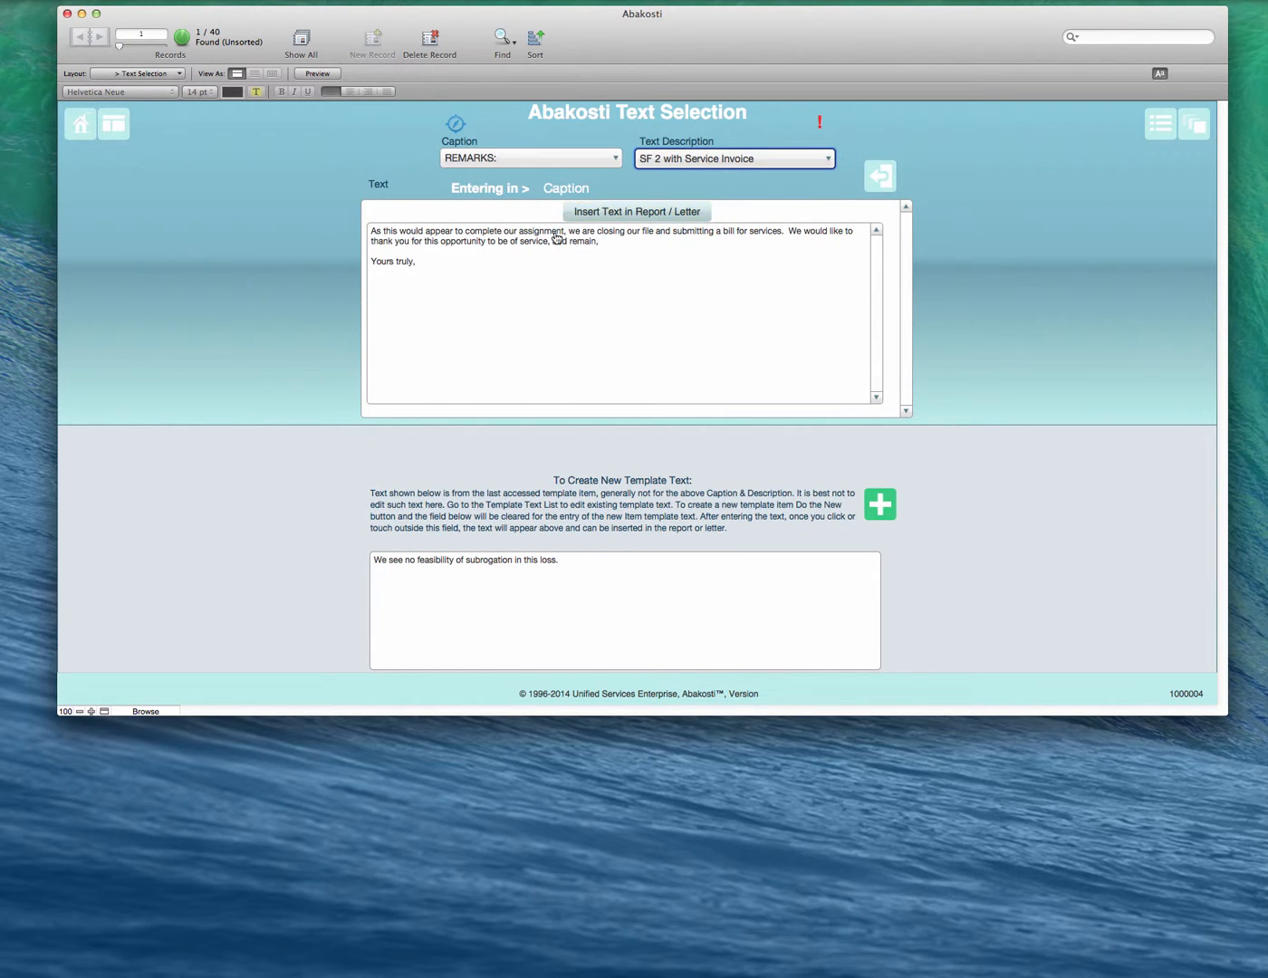
left_click(626, 215)
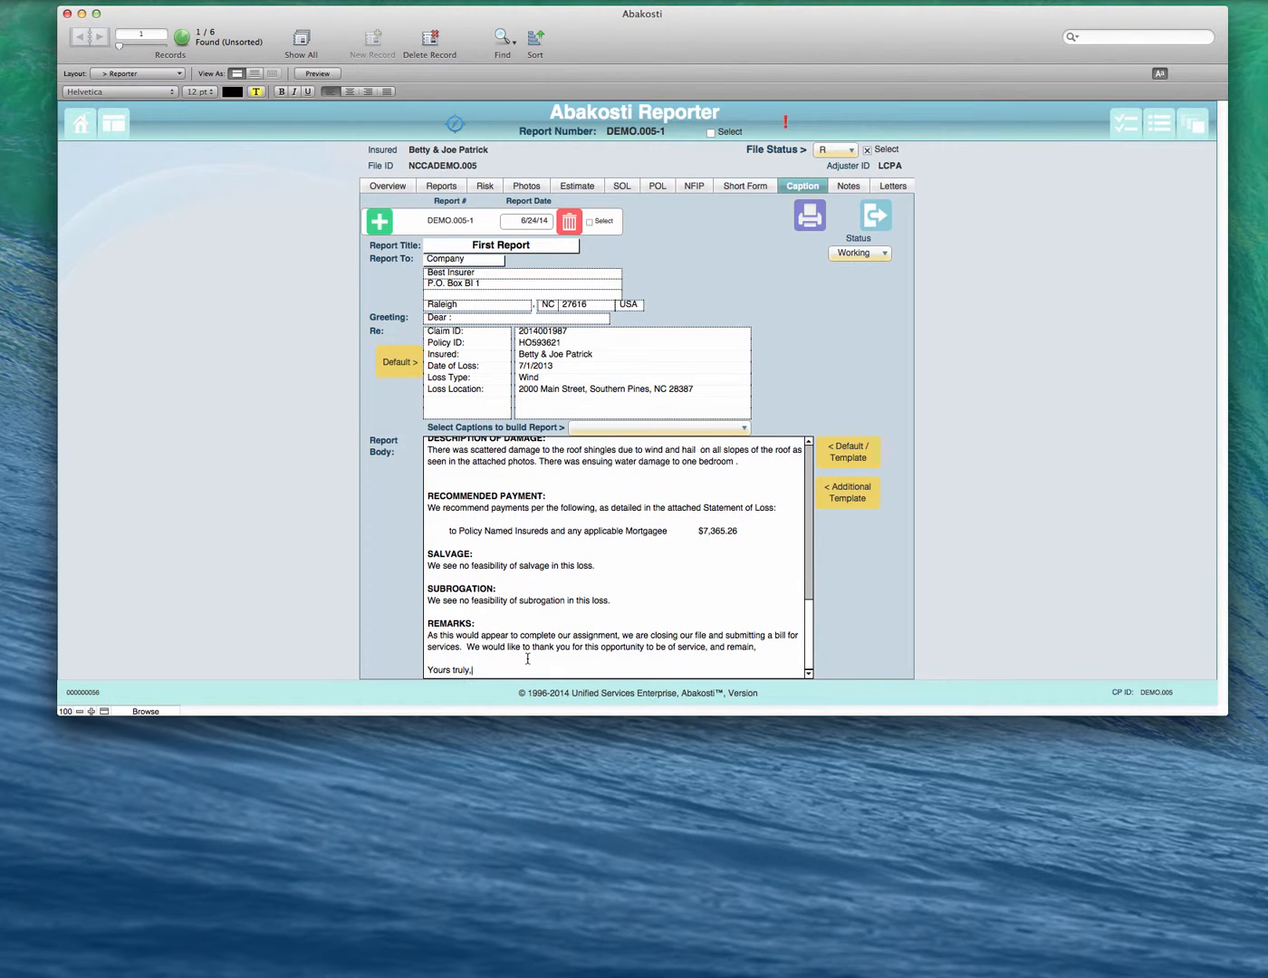
- Preview both pages of the caption report and return to the report entry
left_click(810, 217)
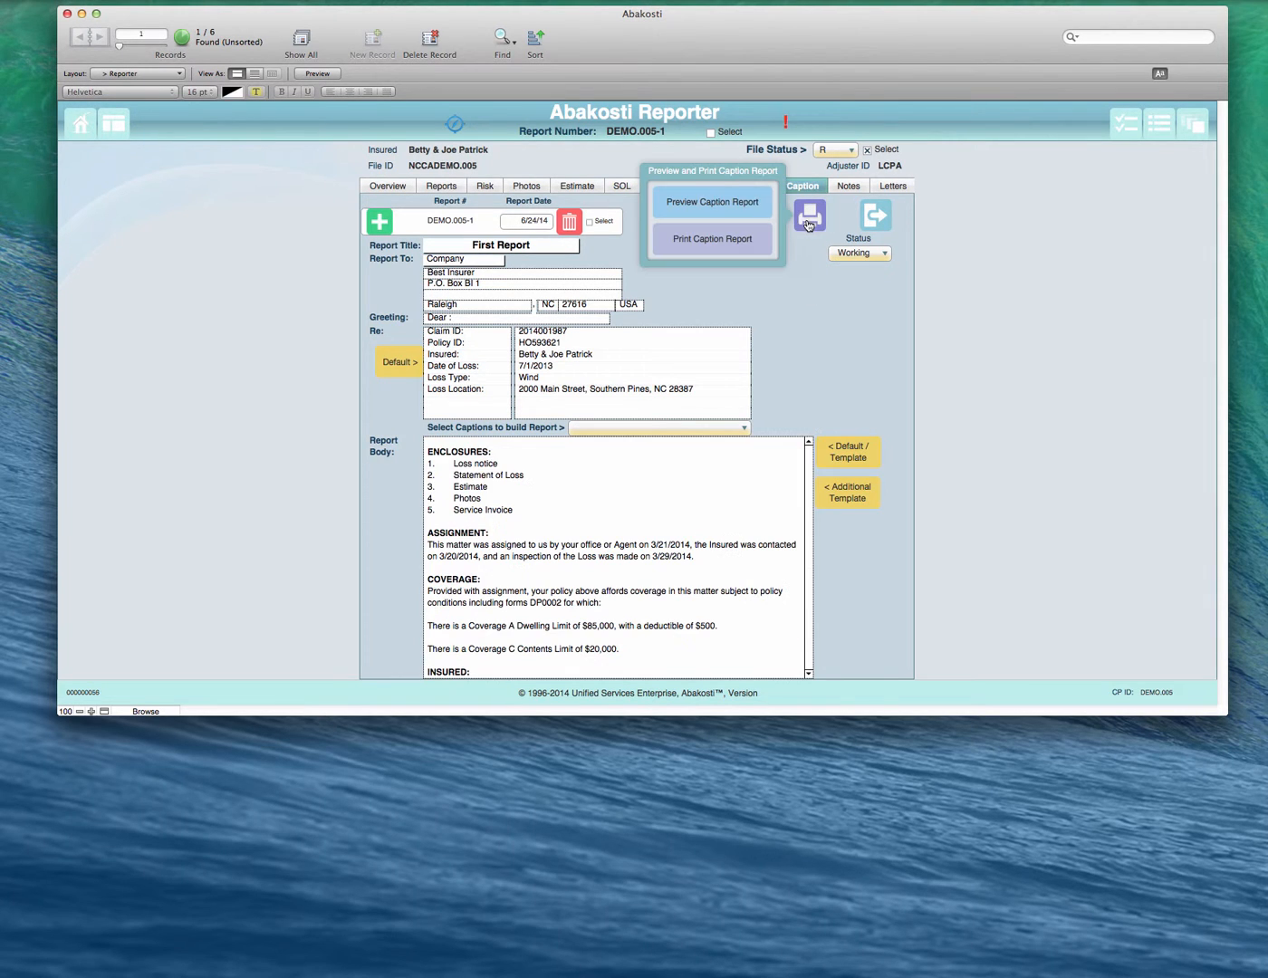
left_click(711, 202)
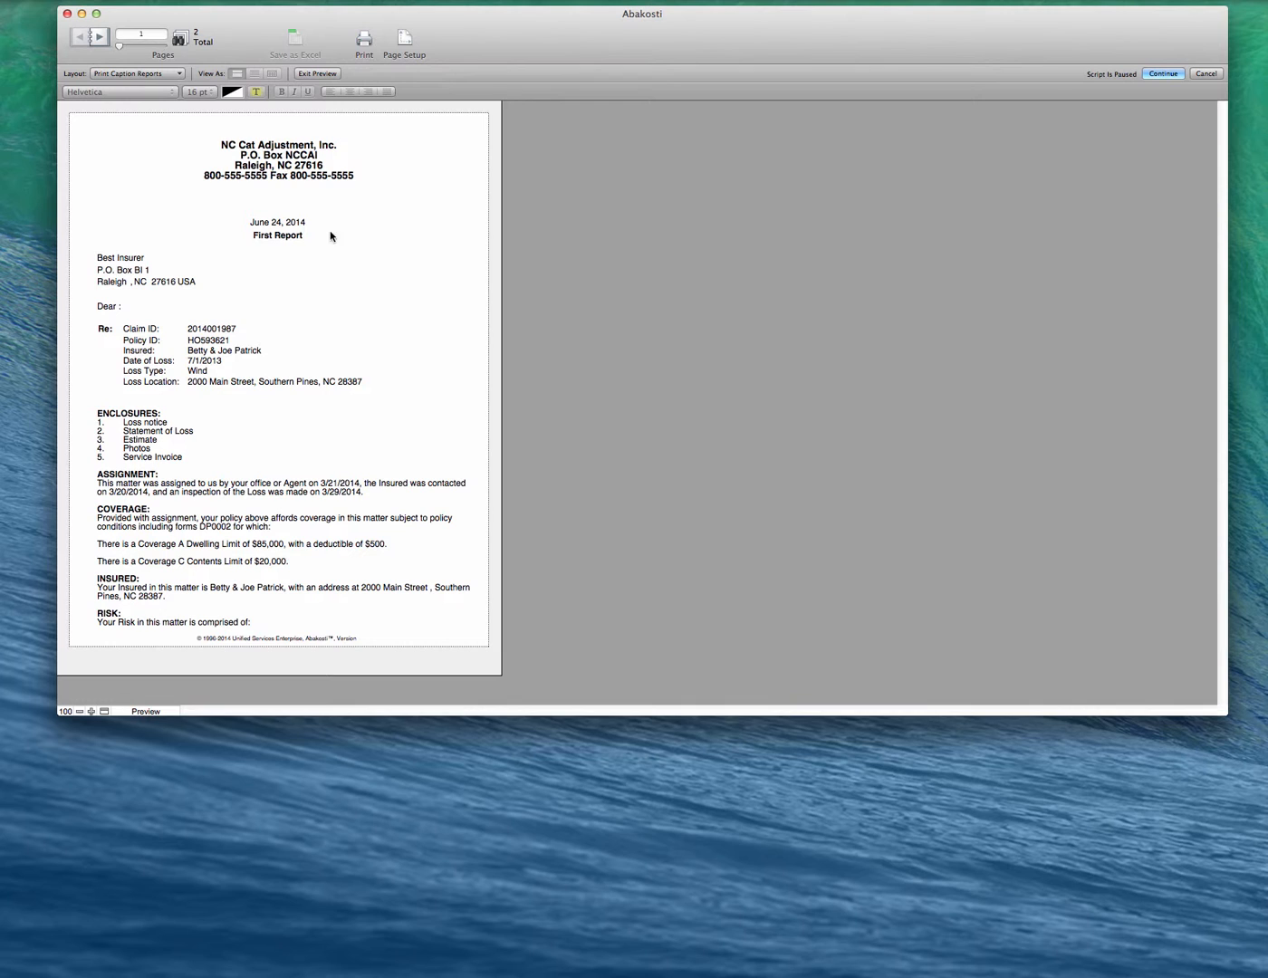
left_click(100, 37)
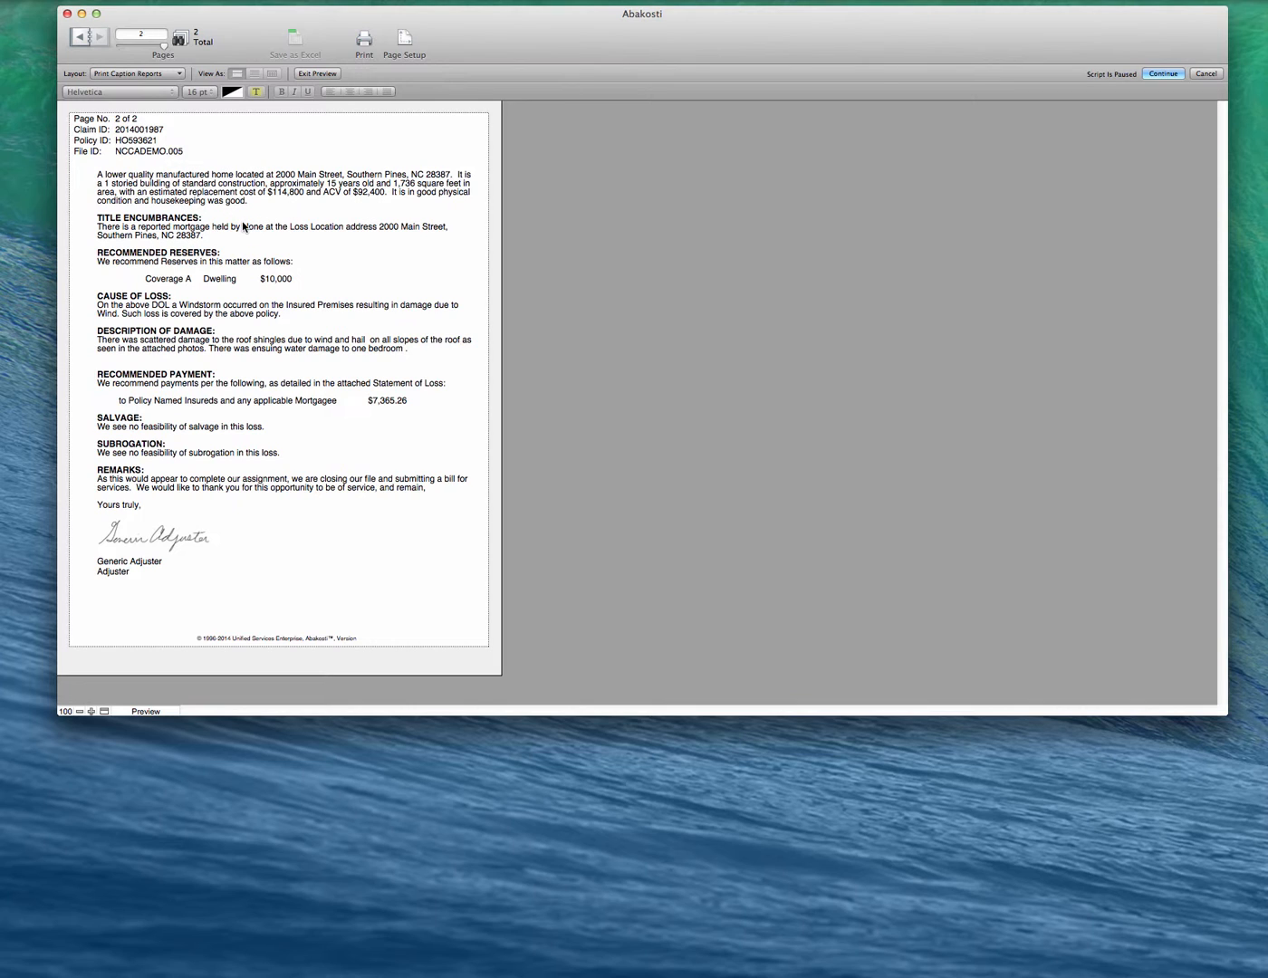
left_click(1161, 73)
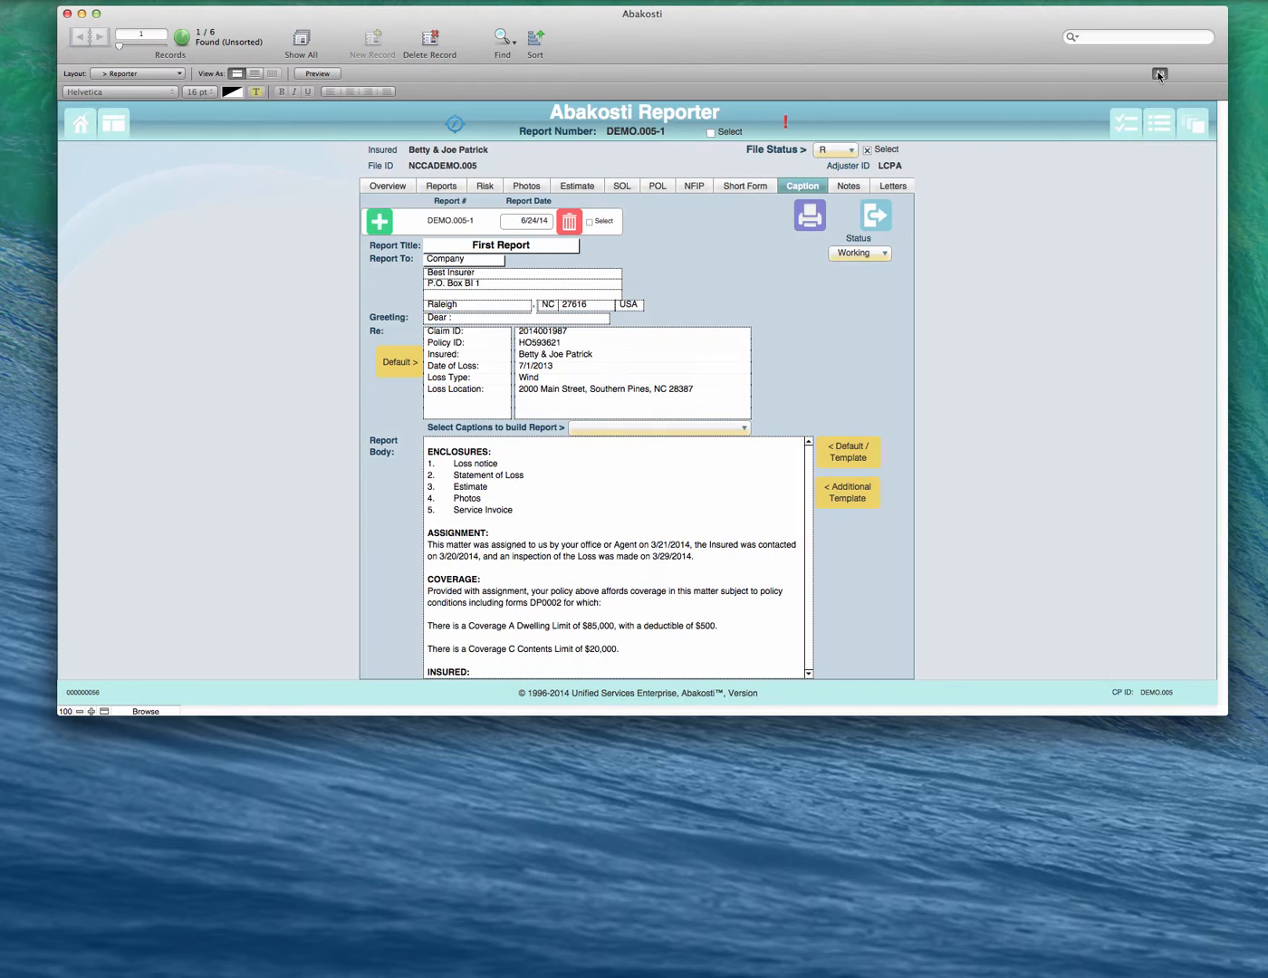
- Look through the report body for the INSURED: and RISK: captions and check the page break in the first page's preview
left_click(660, 507)
scroll(619, 558, "down", 5)
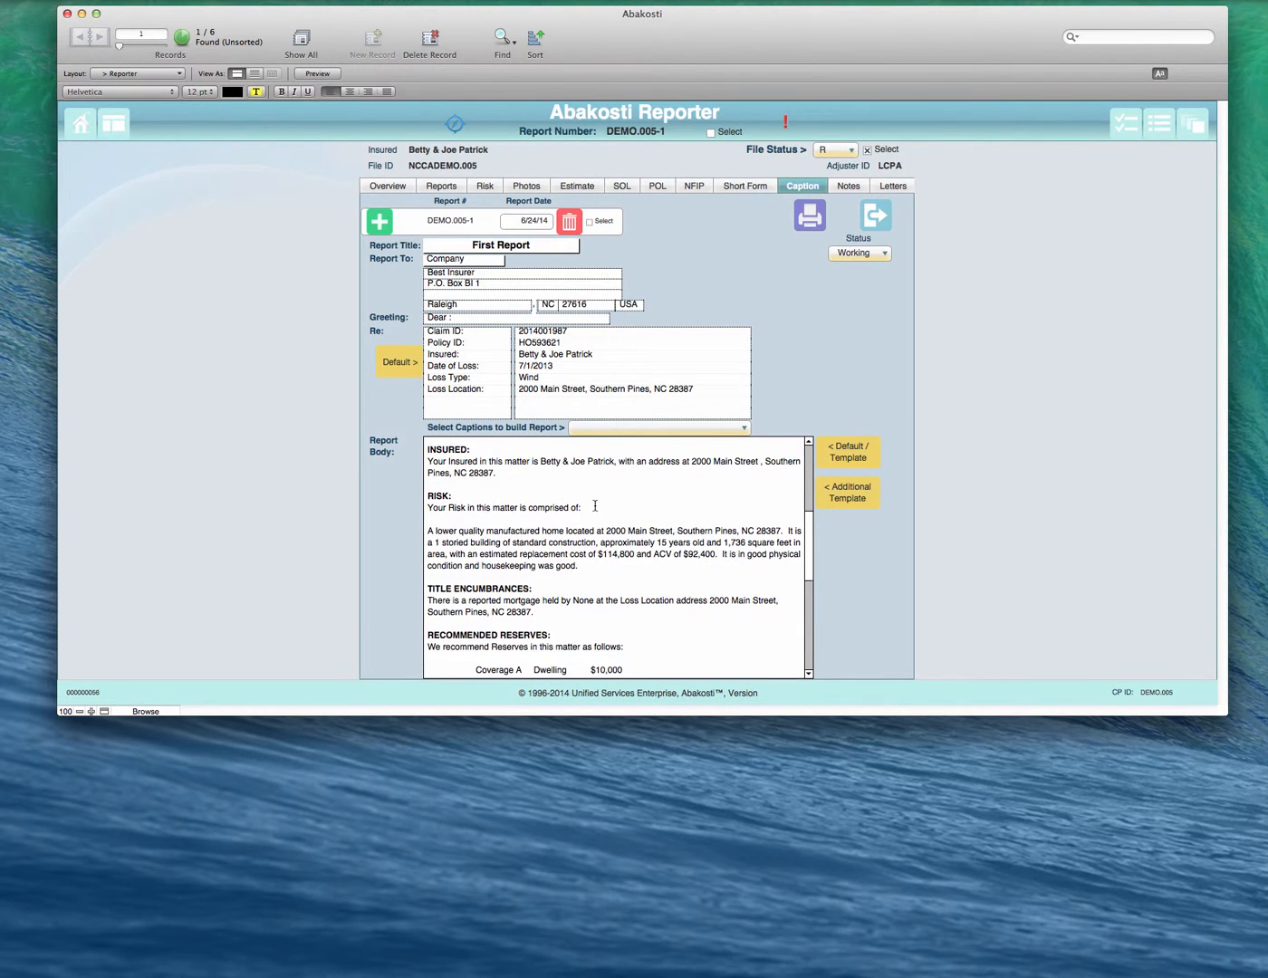
scroll(616, 502, "up", 2)
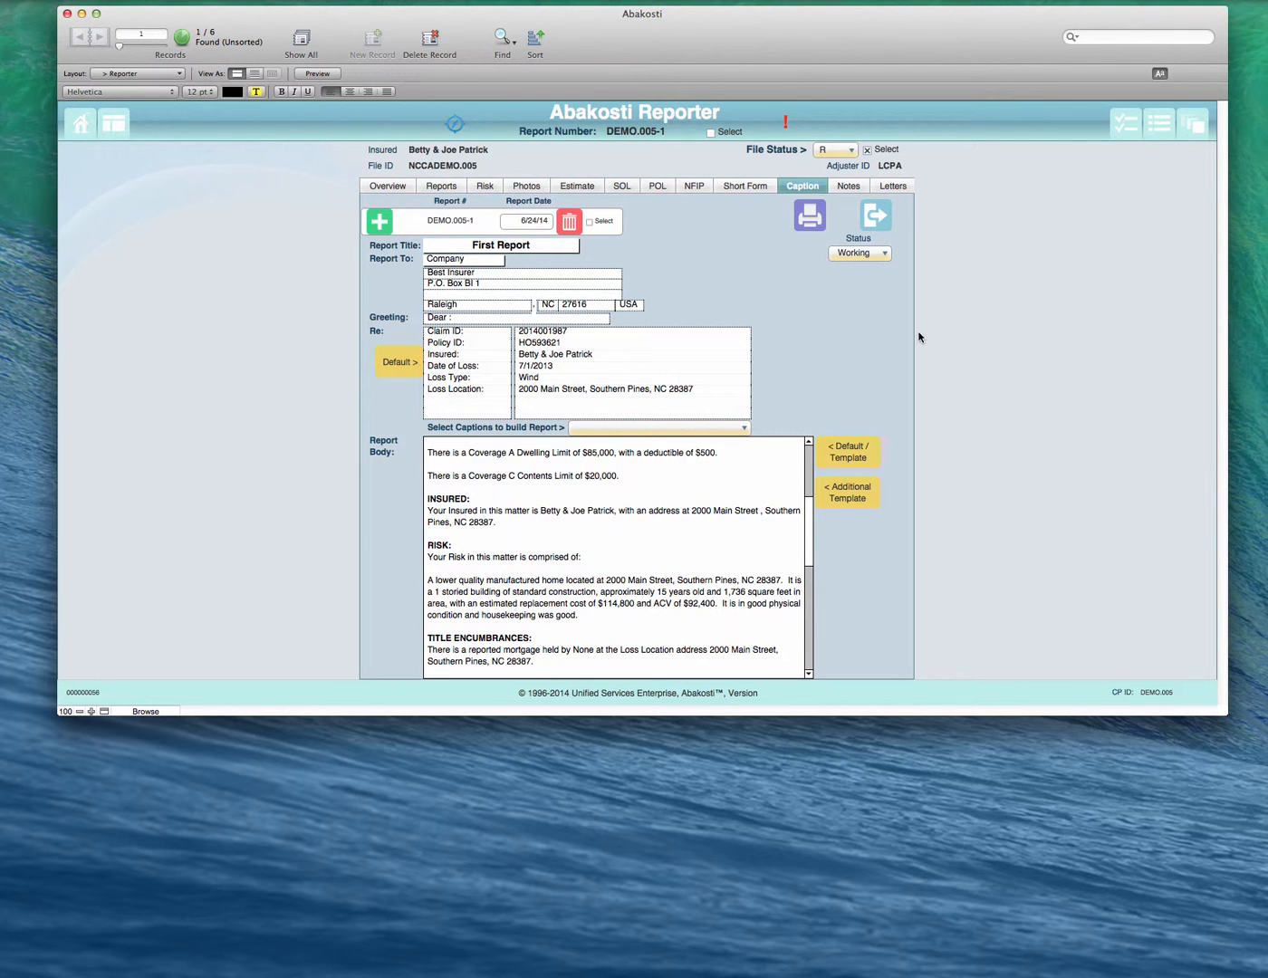
left_click(815, 207)
left_click(707, 200)
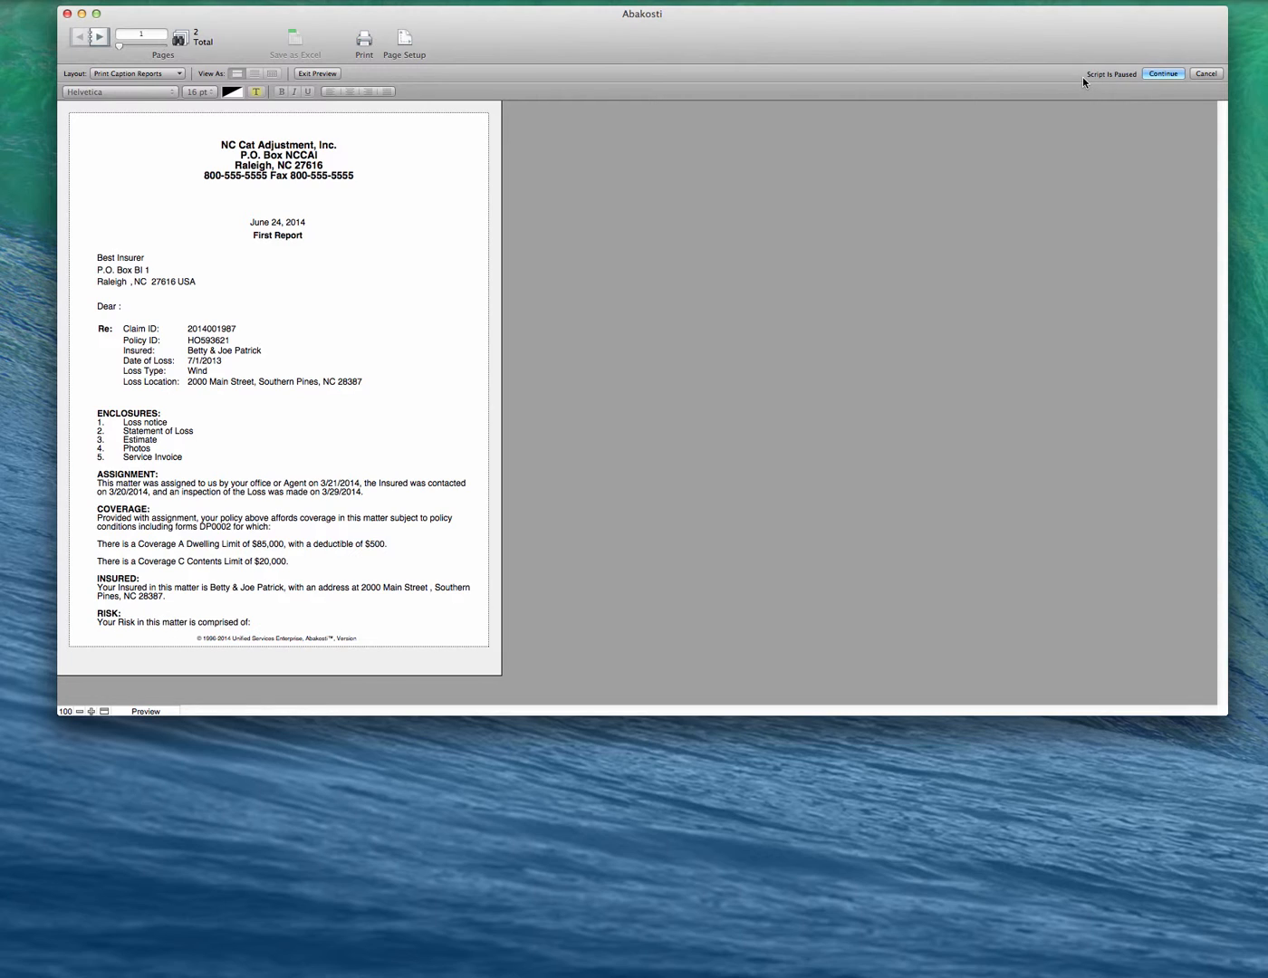
left_click(1164, 74)
- Add an extra blank line below the ENCLOSURES: list and another between the INSURED: paragraph and the RISK: caption
left_click(586, 496)
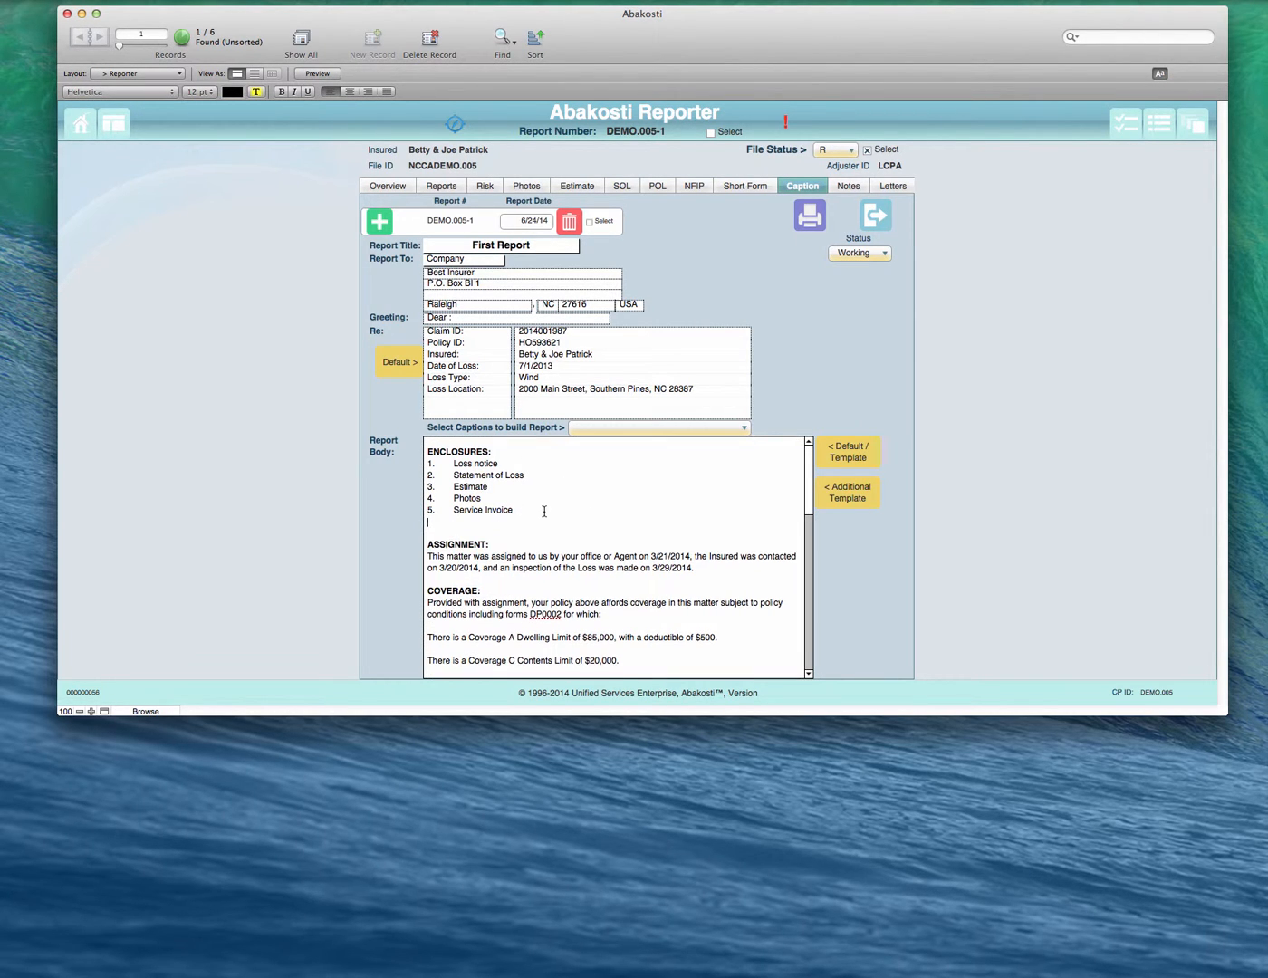
scroll(576, 543, "down", 8)
scroll(576, 542, "up", 2)
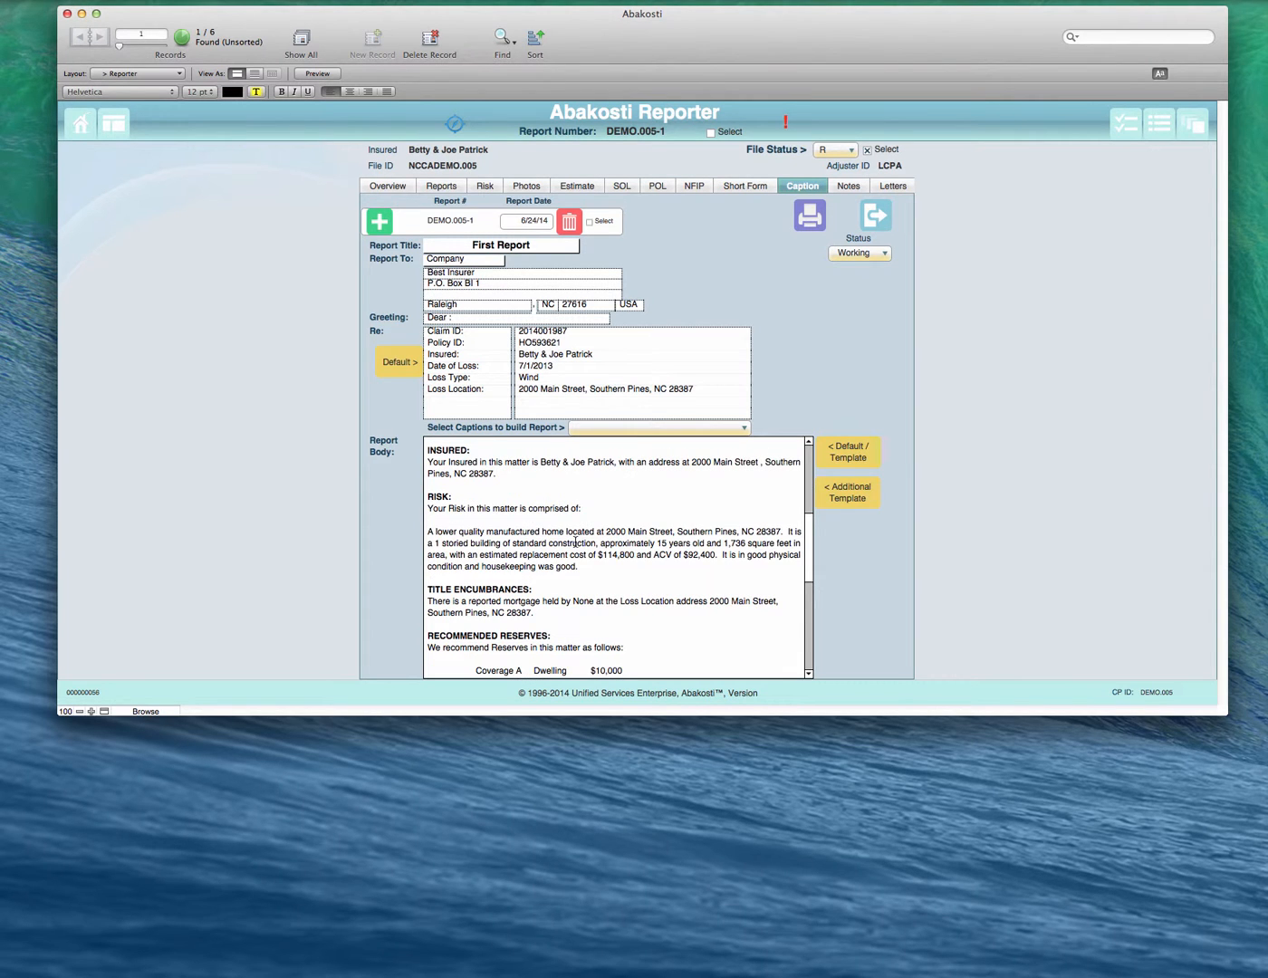
left_click(546, 472)
key("Return")
key("Return")
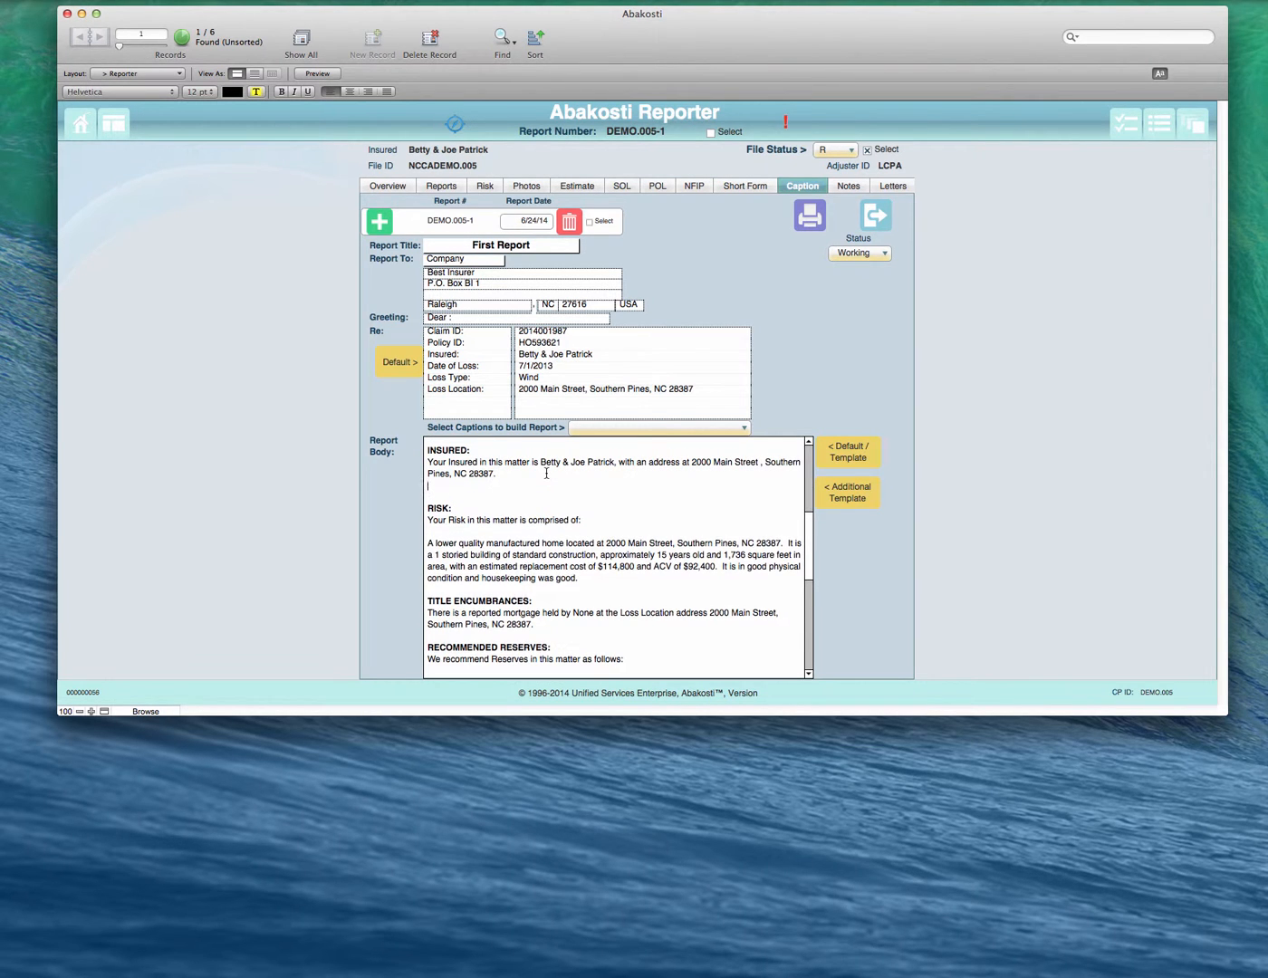
- Preview the respaced caption report, check the page break across both pages, and return to the report entry
left_click(810, 216)
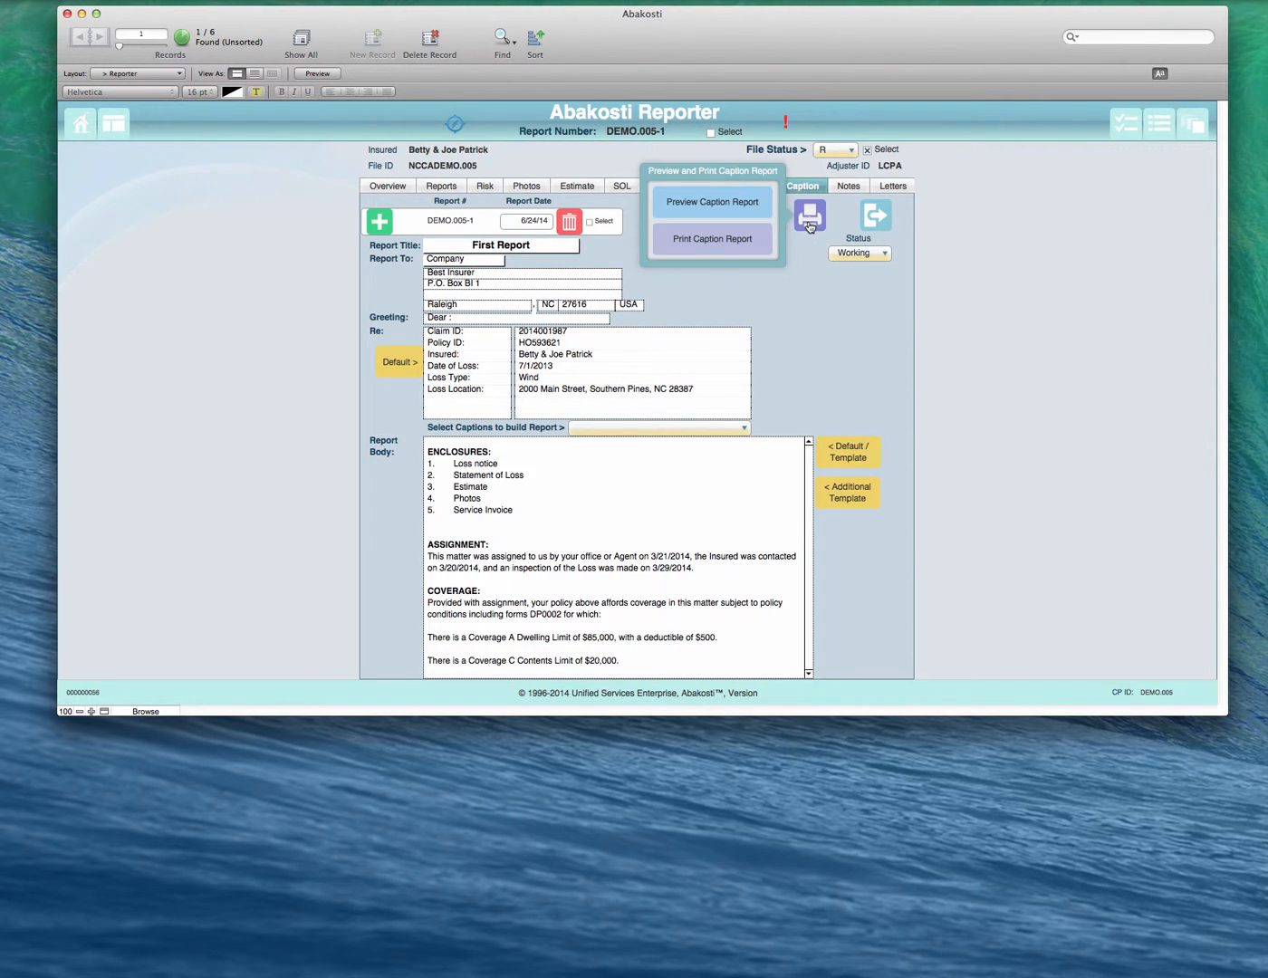
left_click(720, 201)
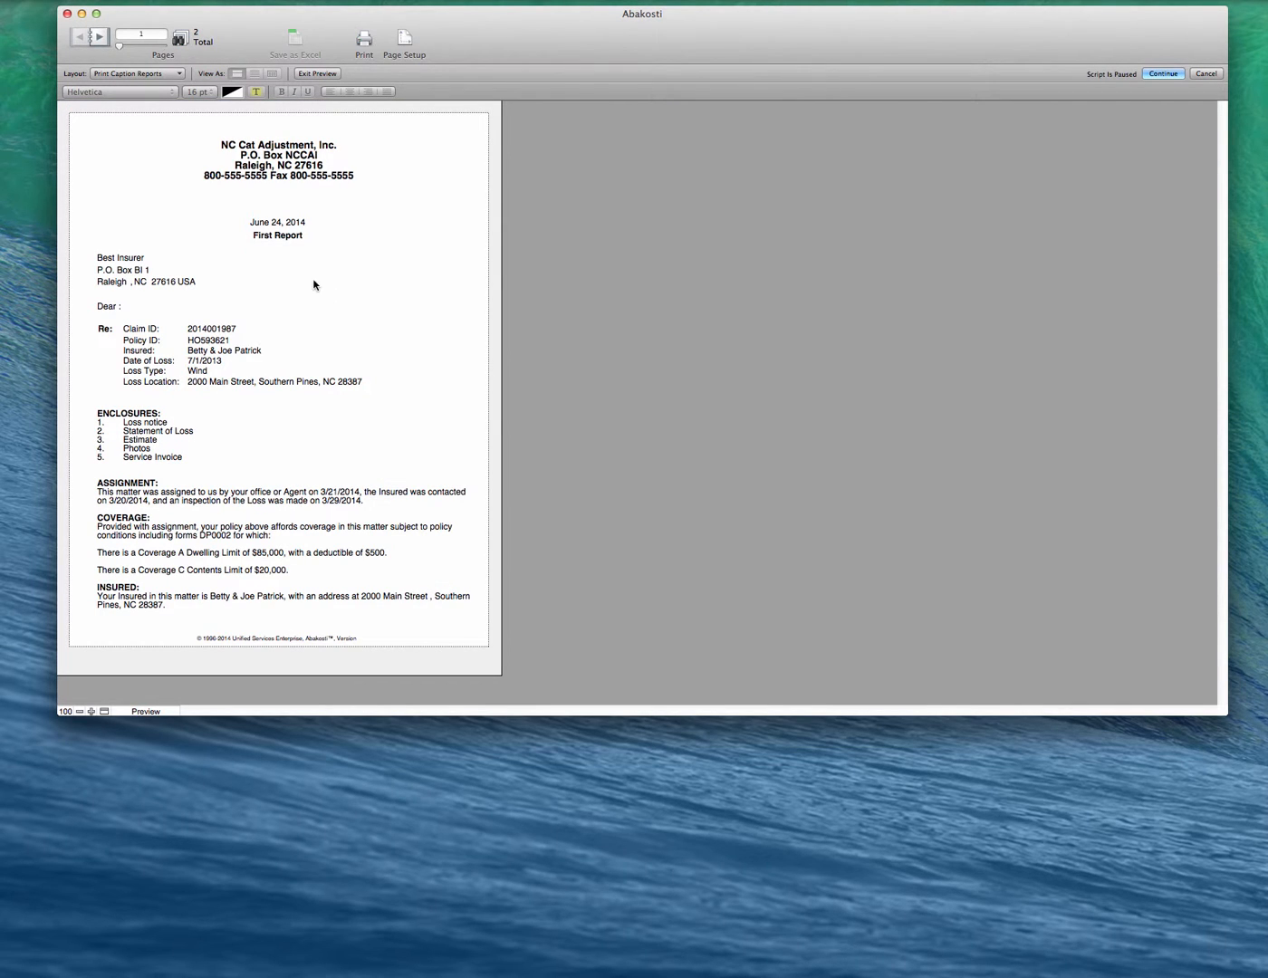
left_click(103, 37)
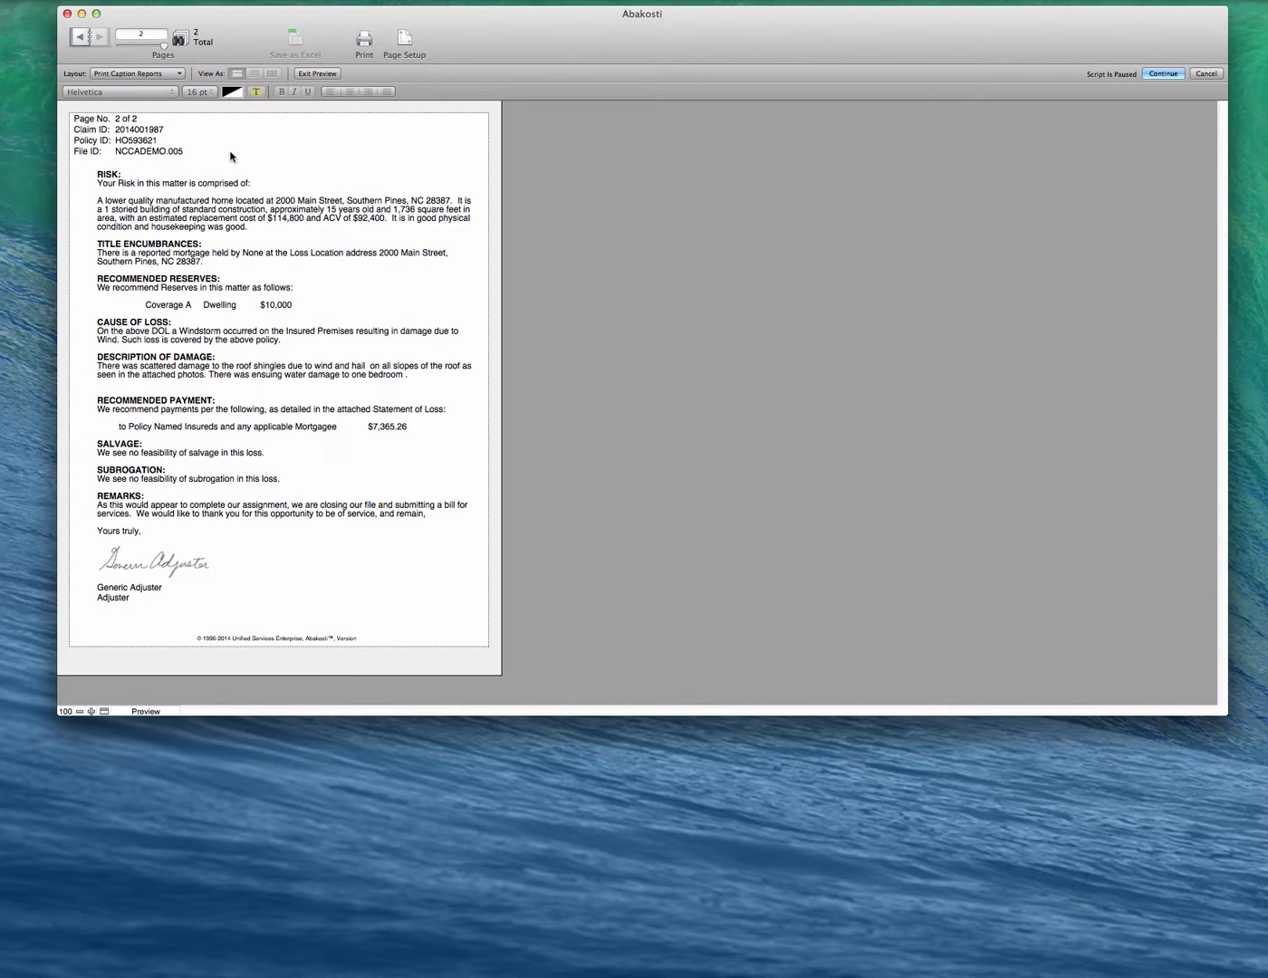
left_click(80, 36)
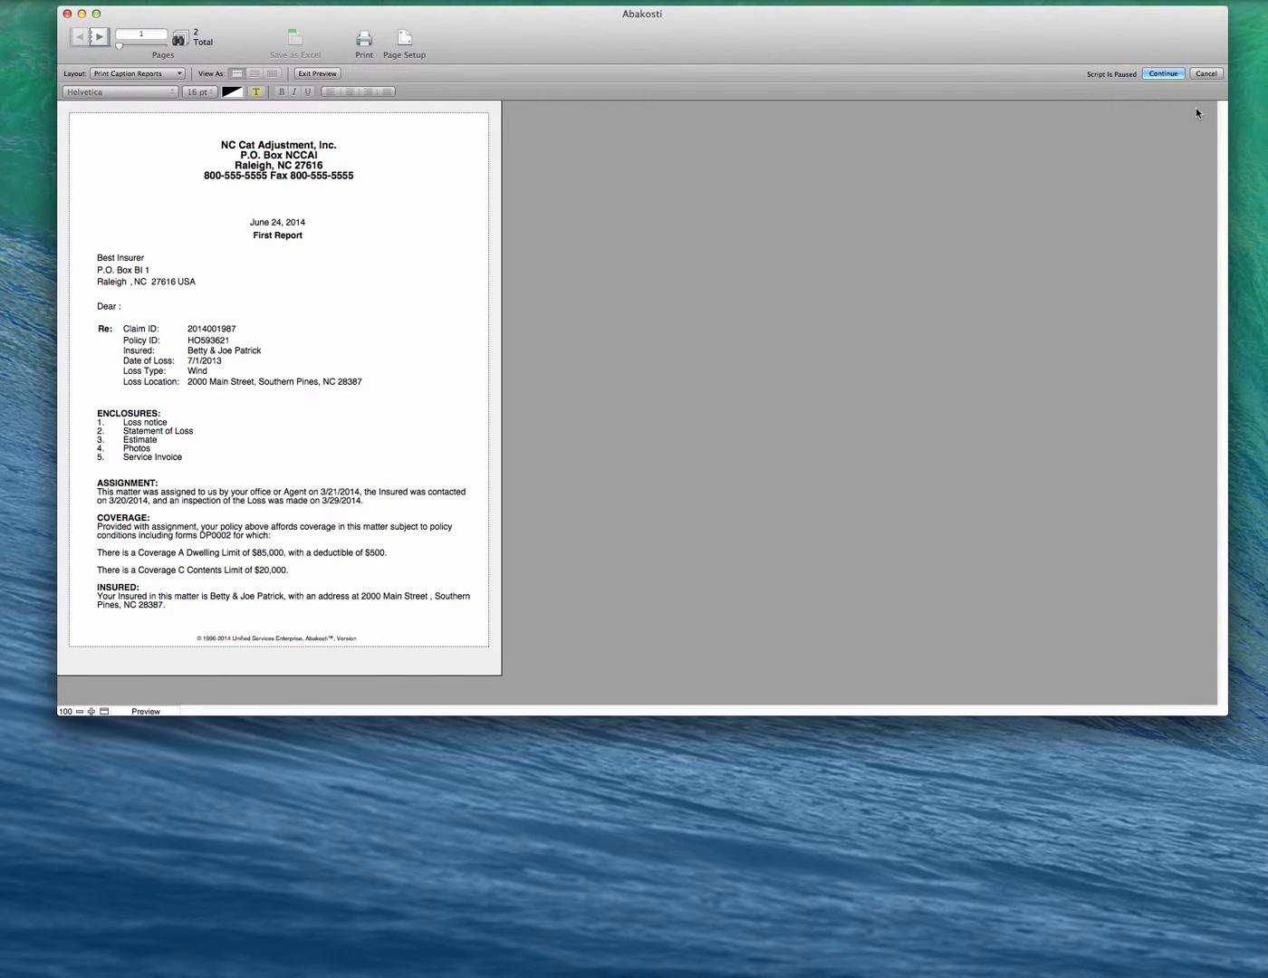
left_click(1164, 73)
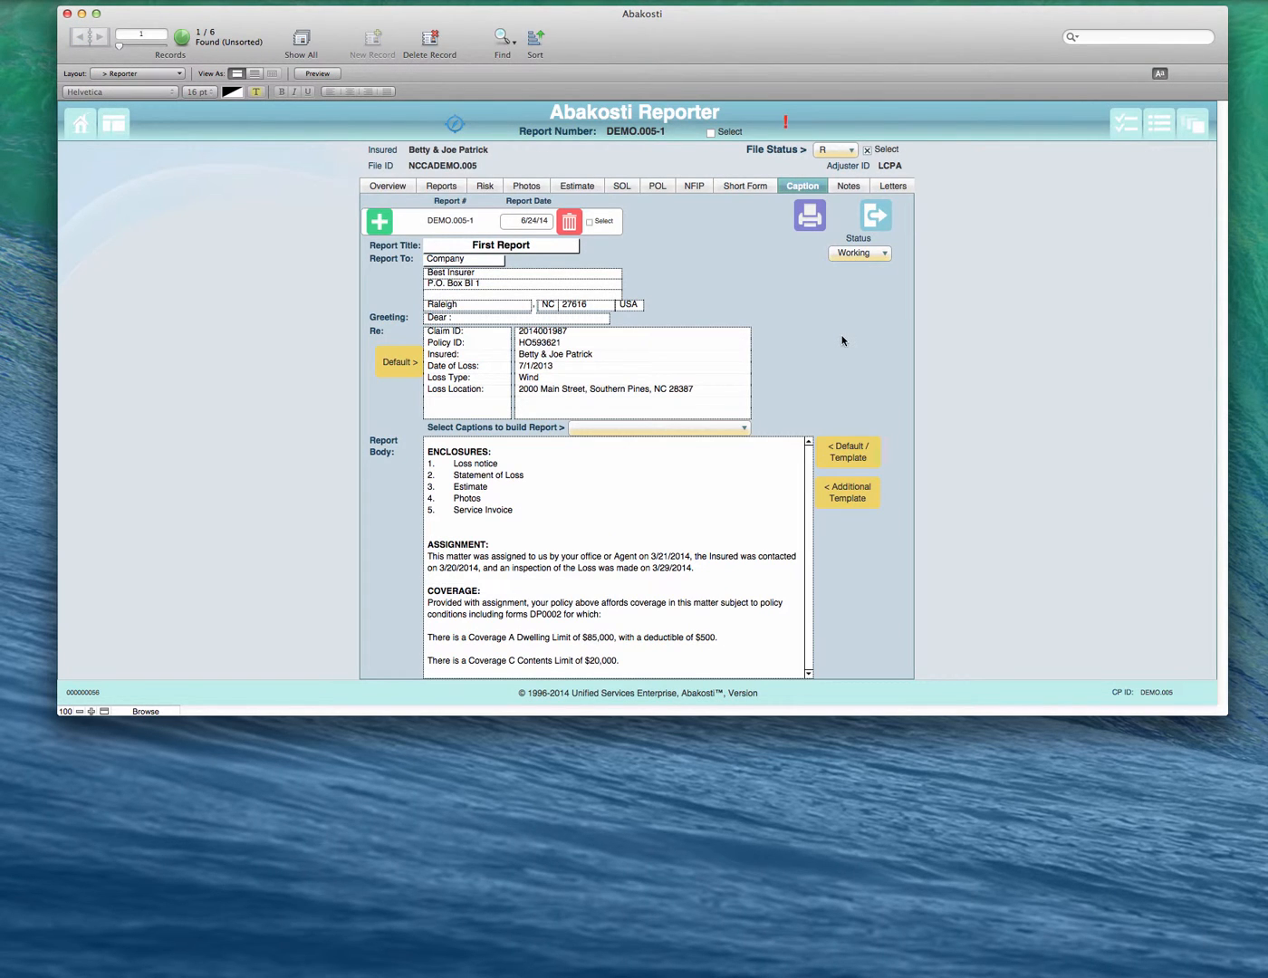
- Show the file's notes and examine the Field Notes field and the internally and externally saved containers
left_click(851, 185)
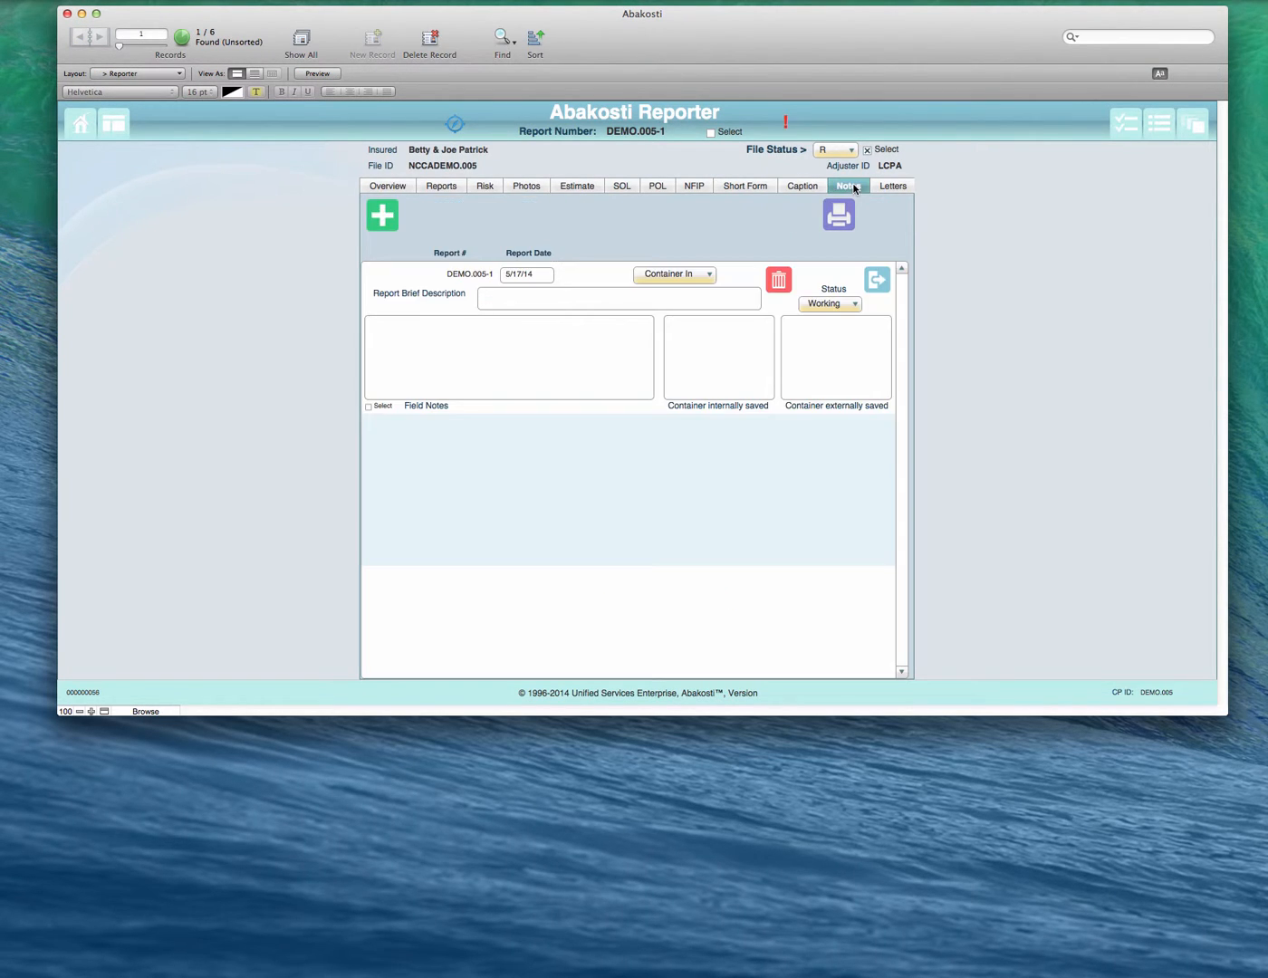
left_click(501, 367)
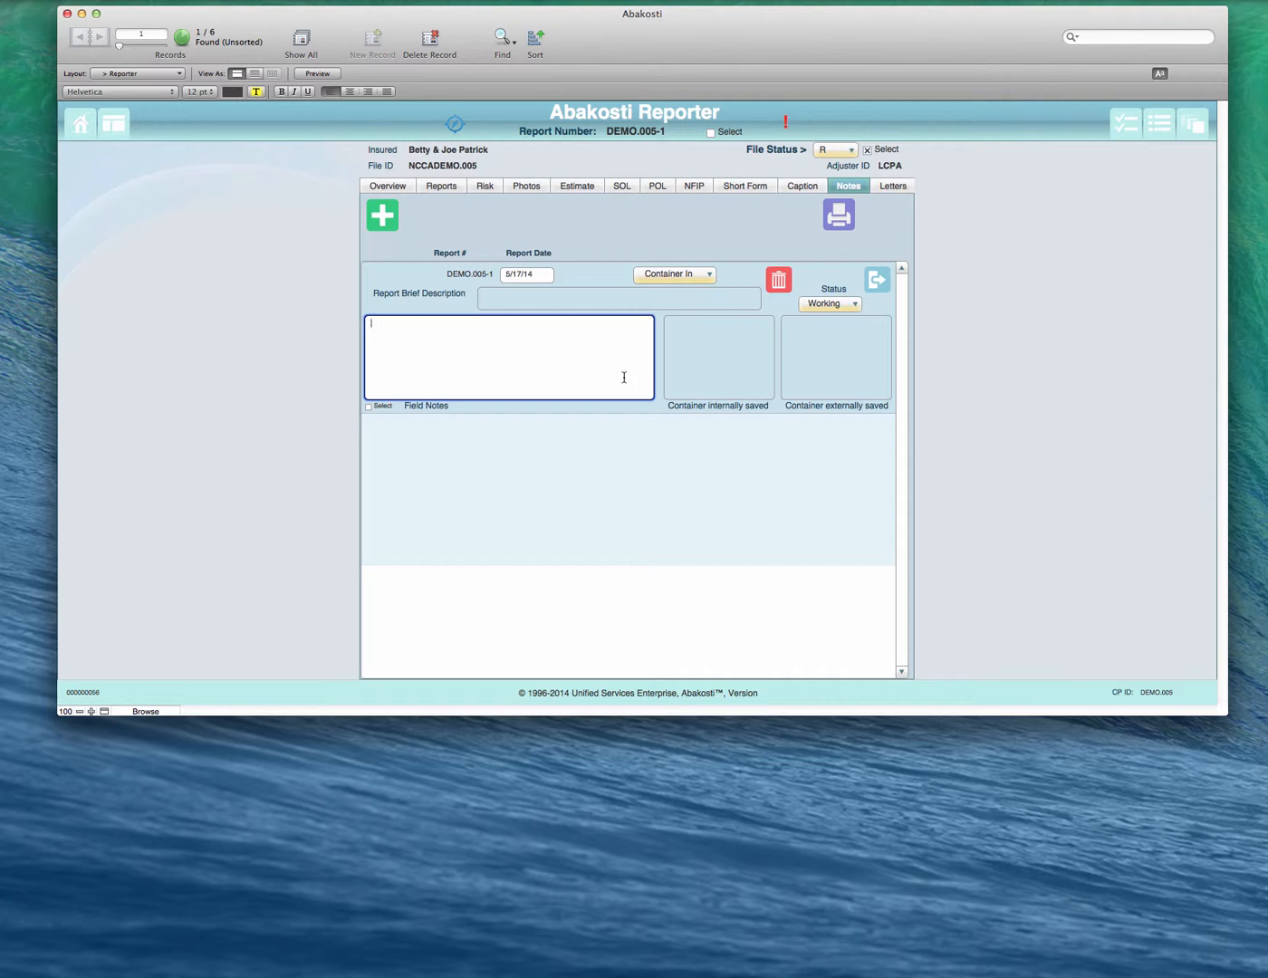
left_click(730, 356)
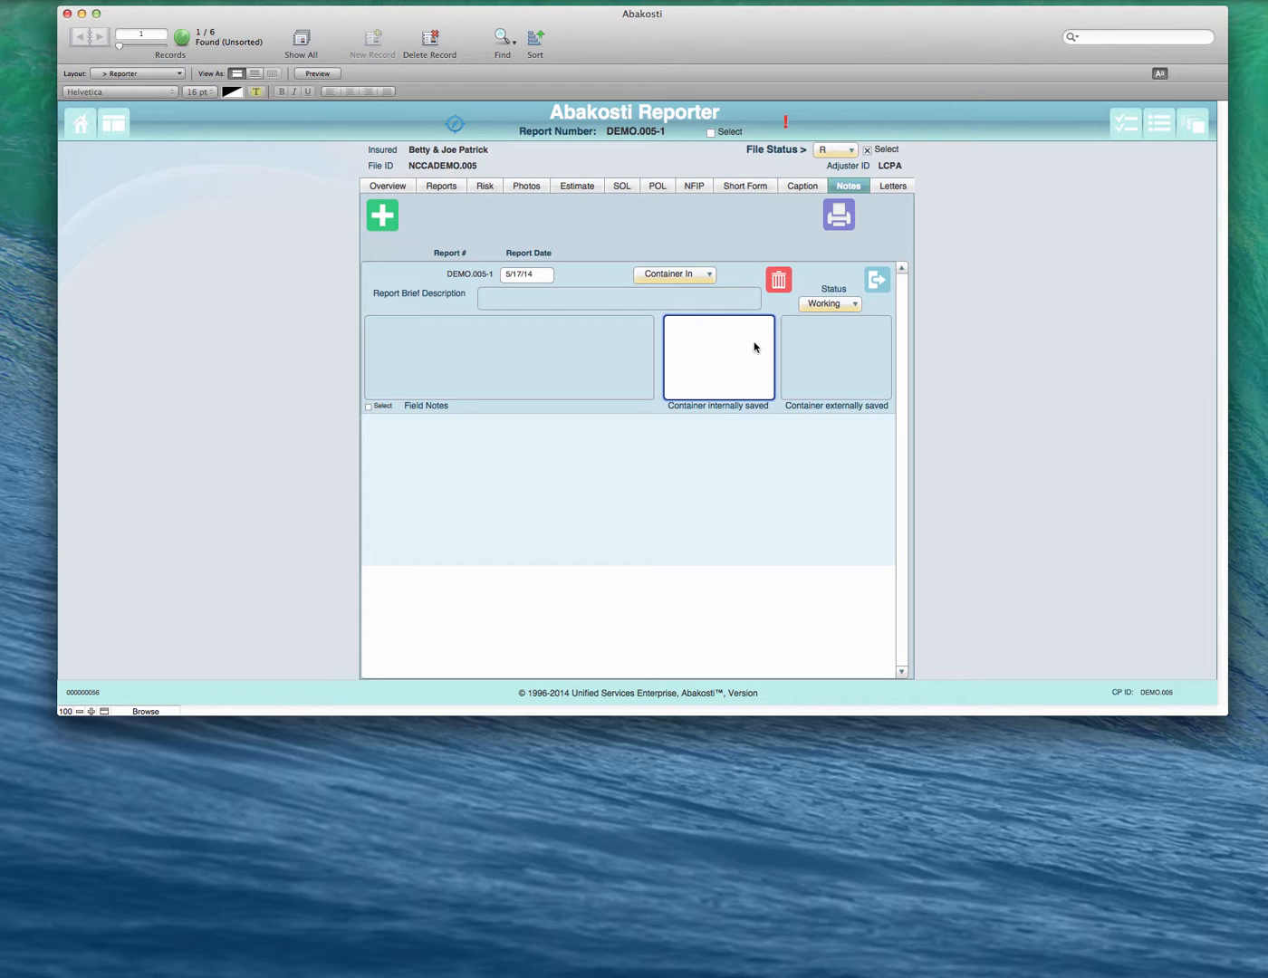
left_click(865, 355)
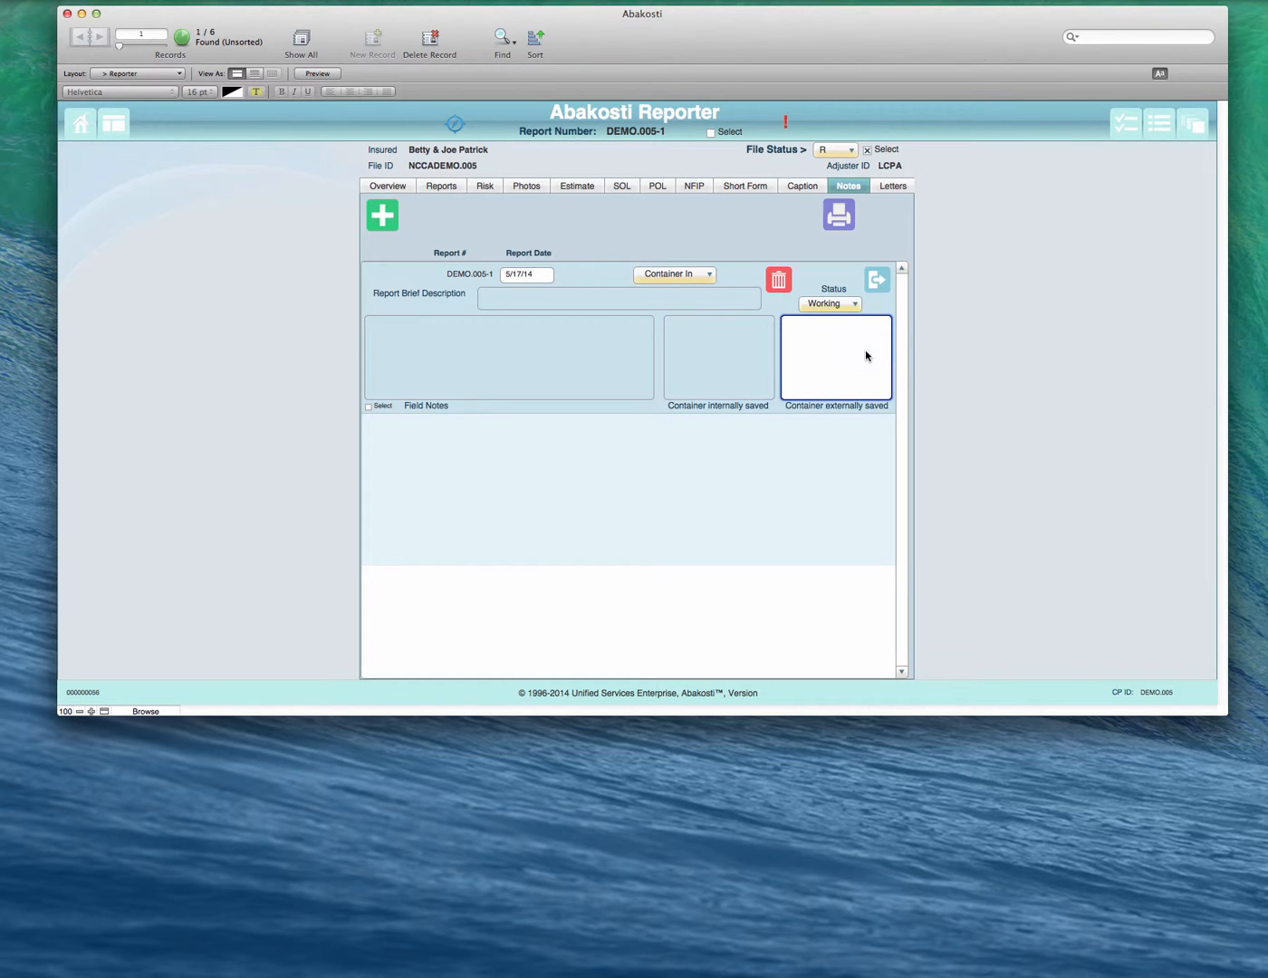
left_click(748, 363)
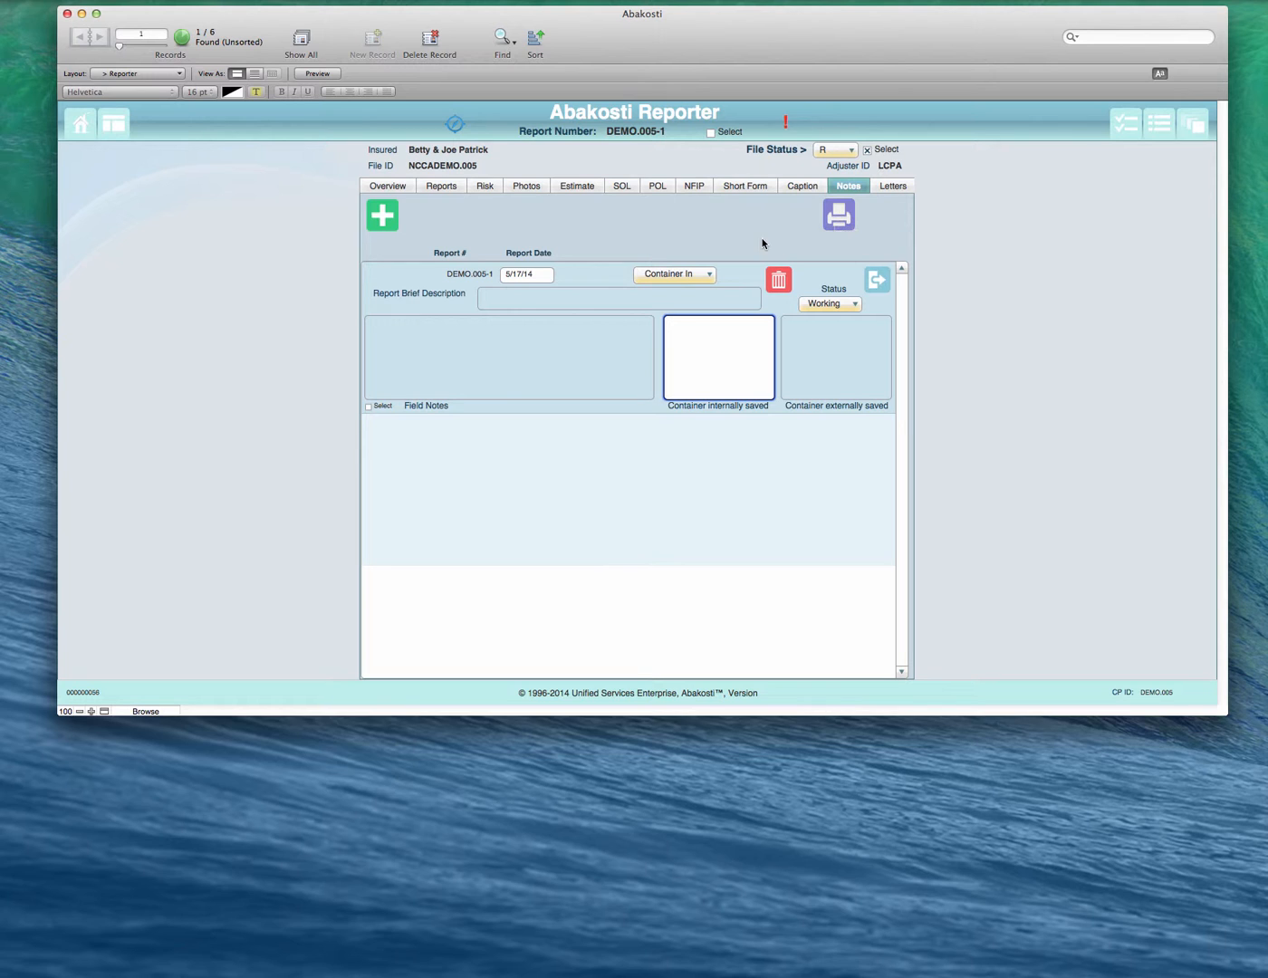
- Show the file's letters and choose NON-WAIVER AGREEMENT as the title of the first letter
left_click(890, 188)
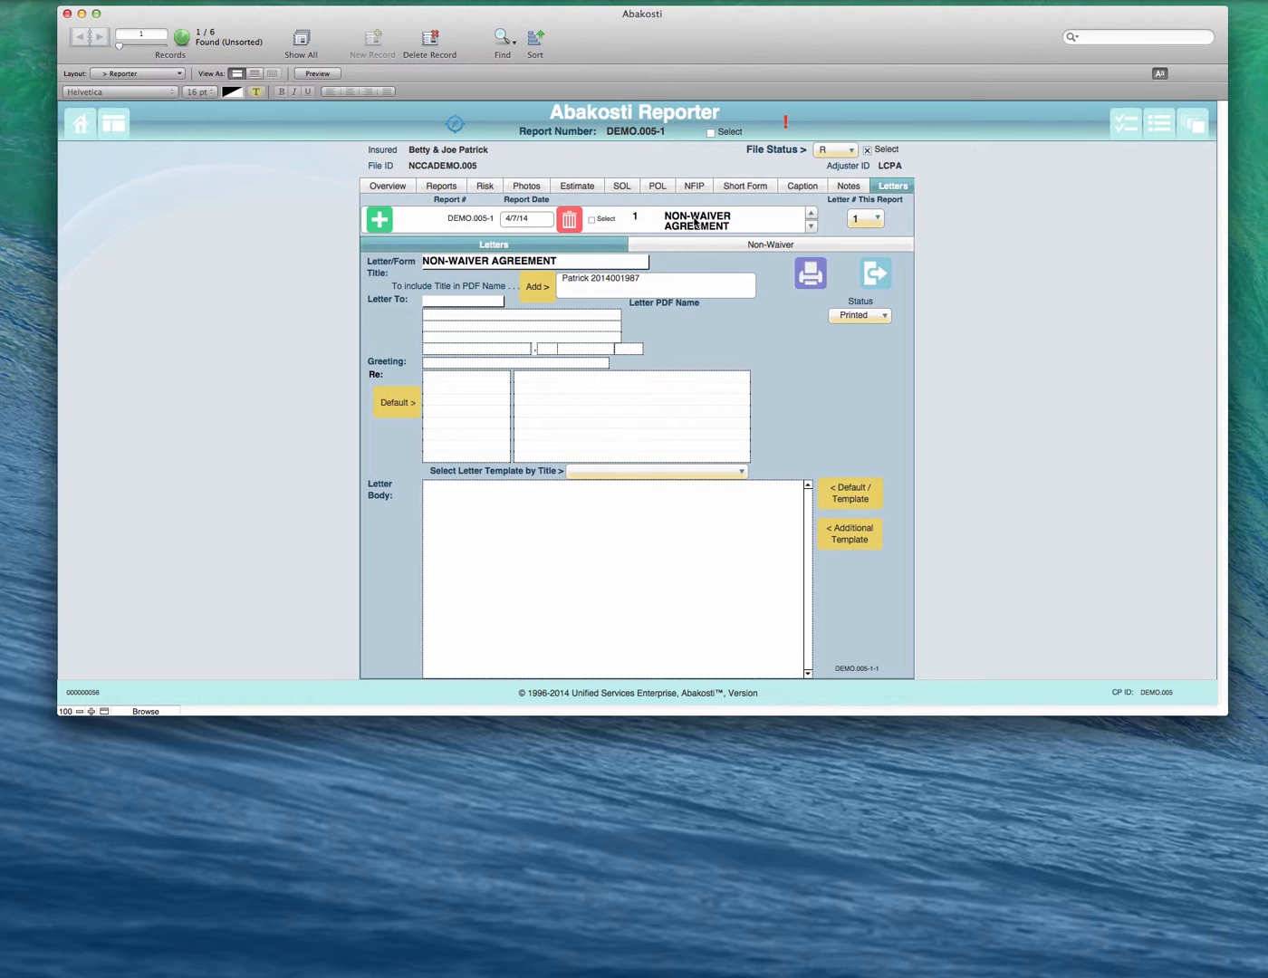
left_click(812, 227)
left_click(810, 213)
left_click(556, 263)
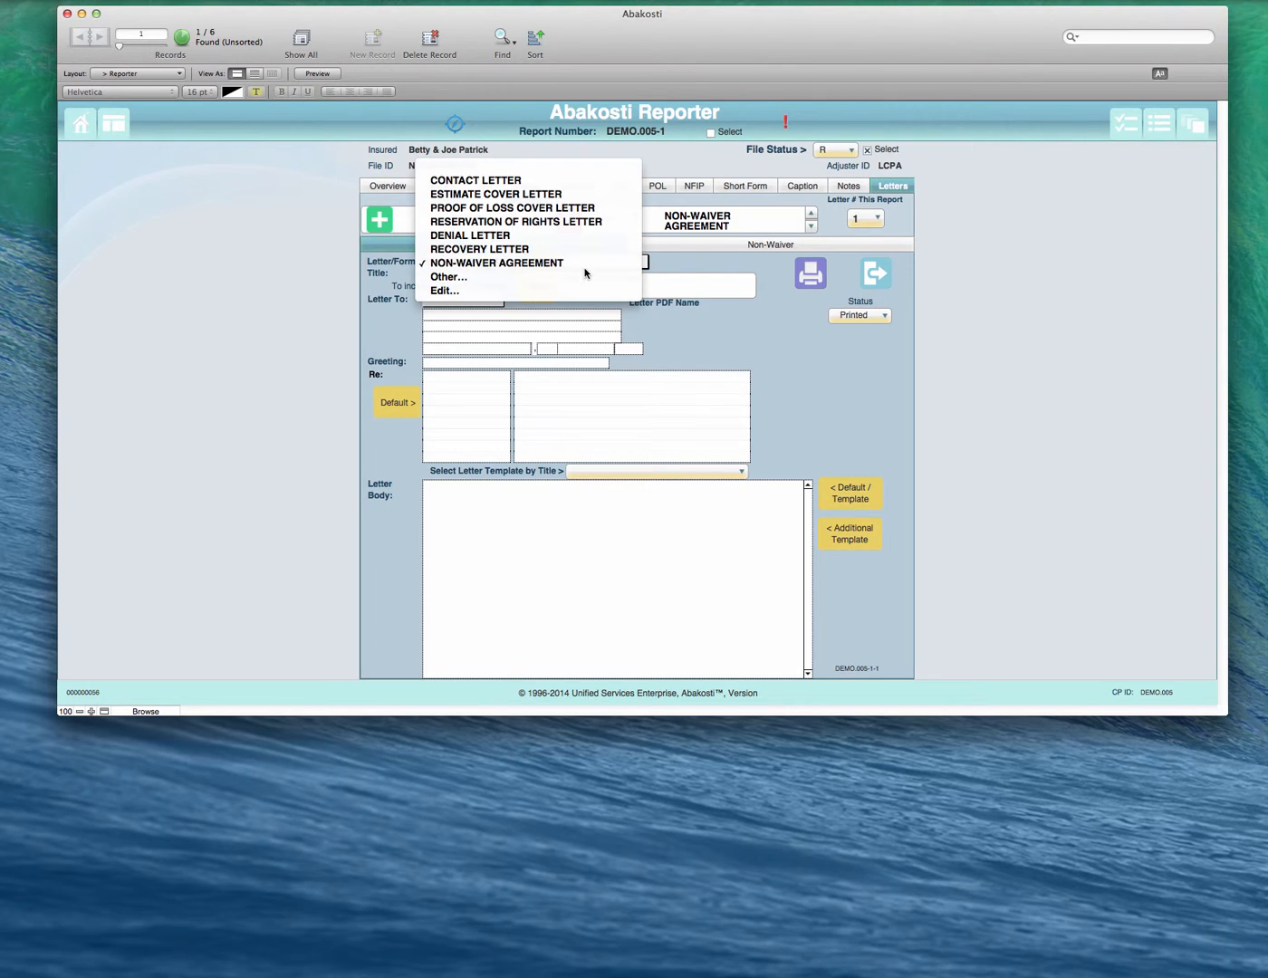
left_click(585, 265)
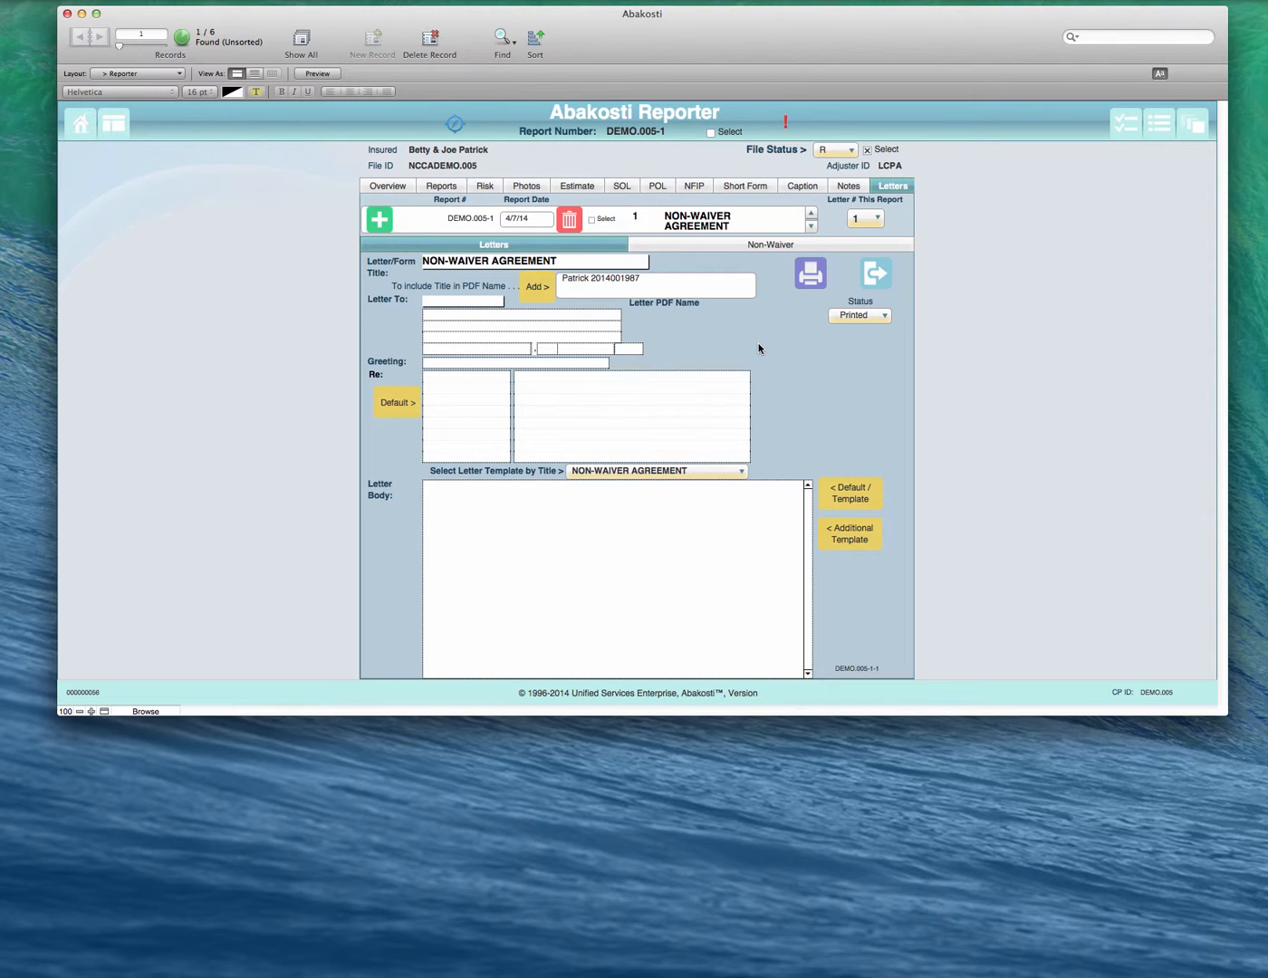
- Set the letter template title to the custom entry "Some other letter"
left_click(701, 471)
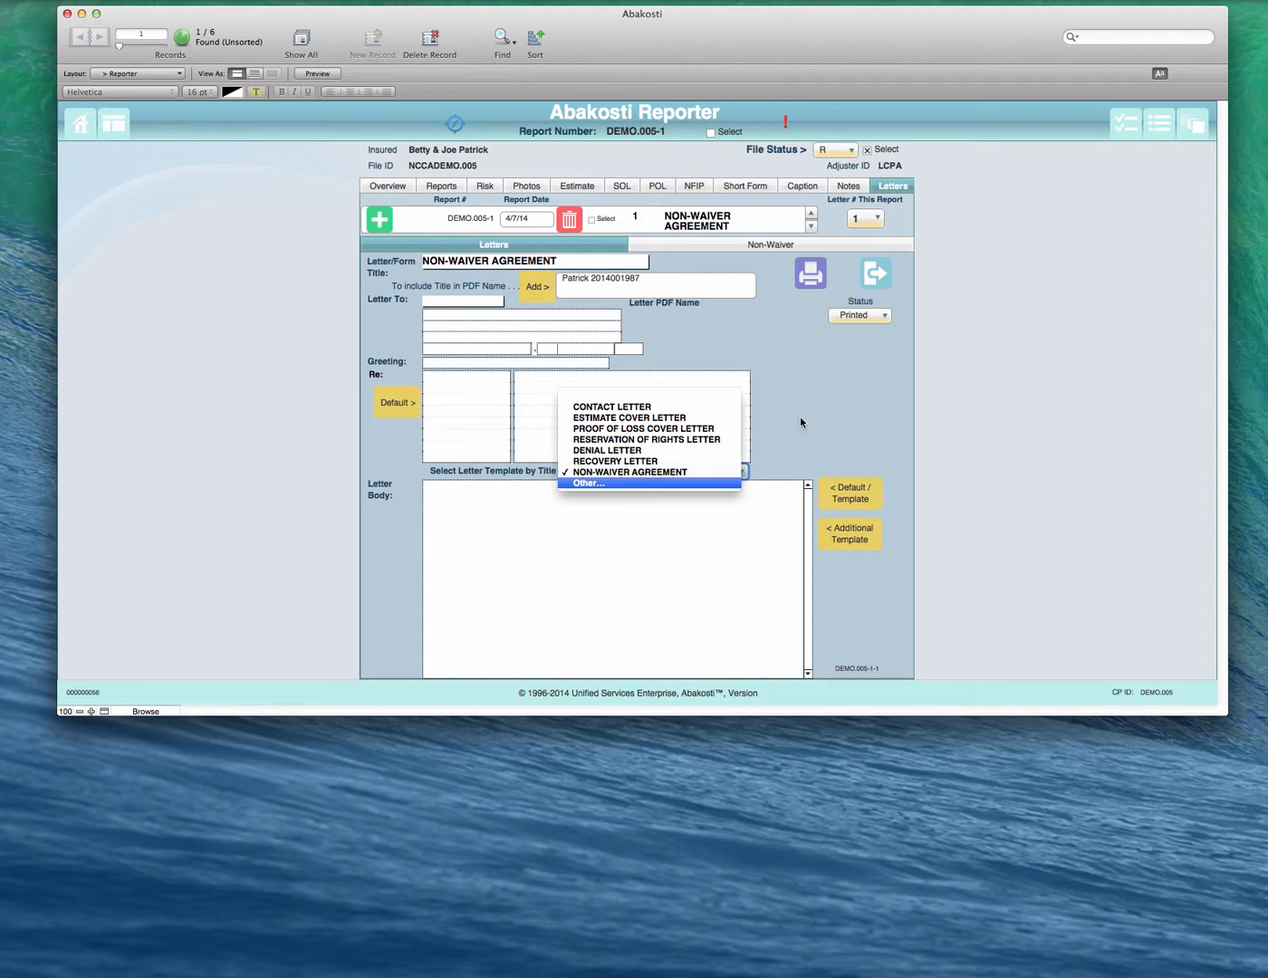
left_click(850, 421)
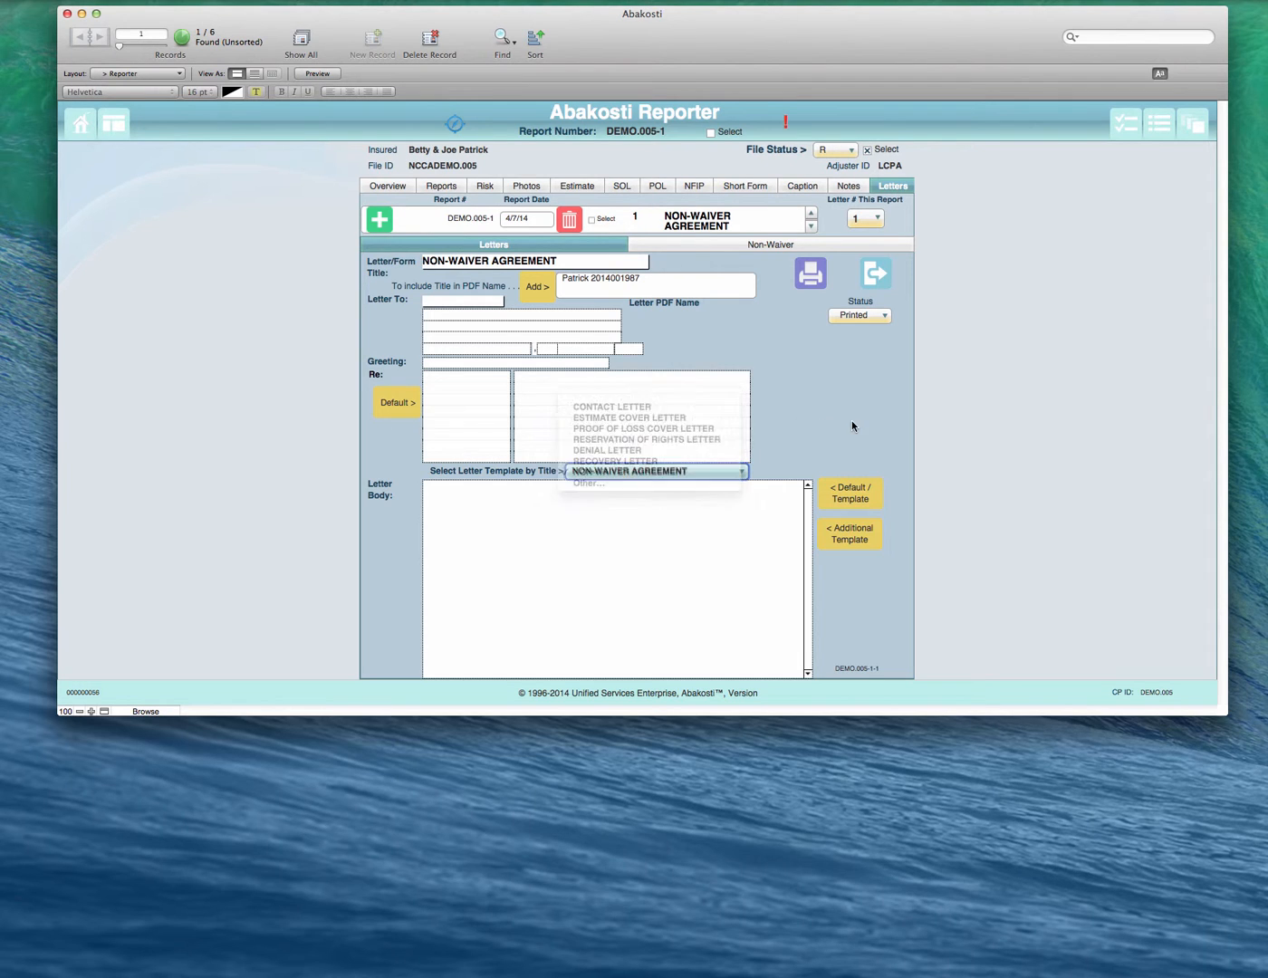
left_click(666, 467)
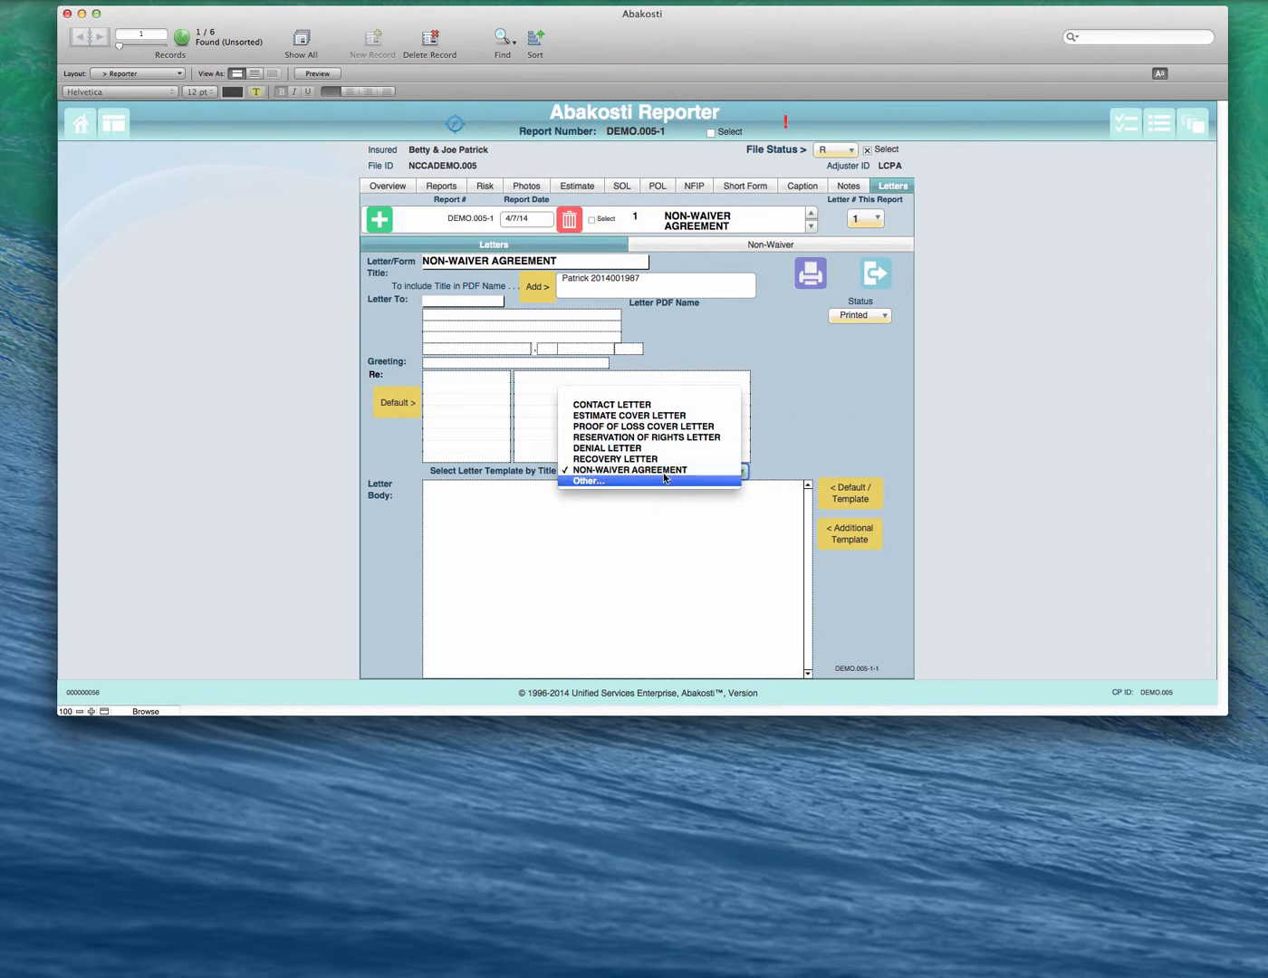
left_click(642, 482)
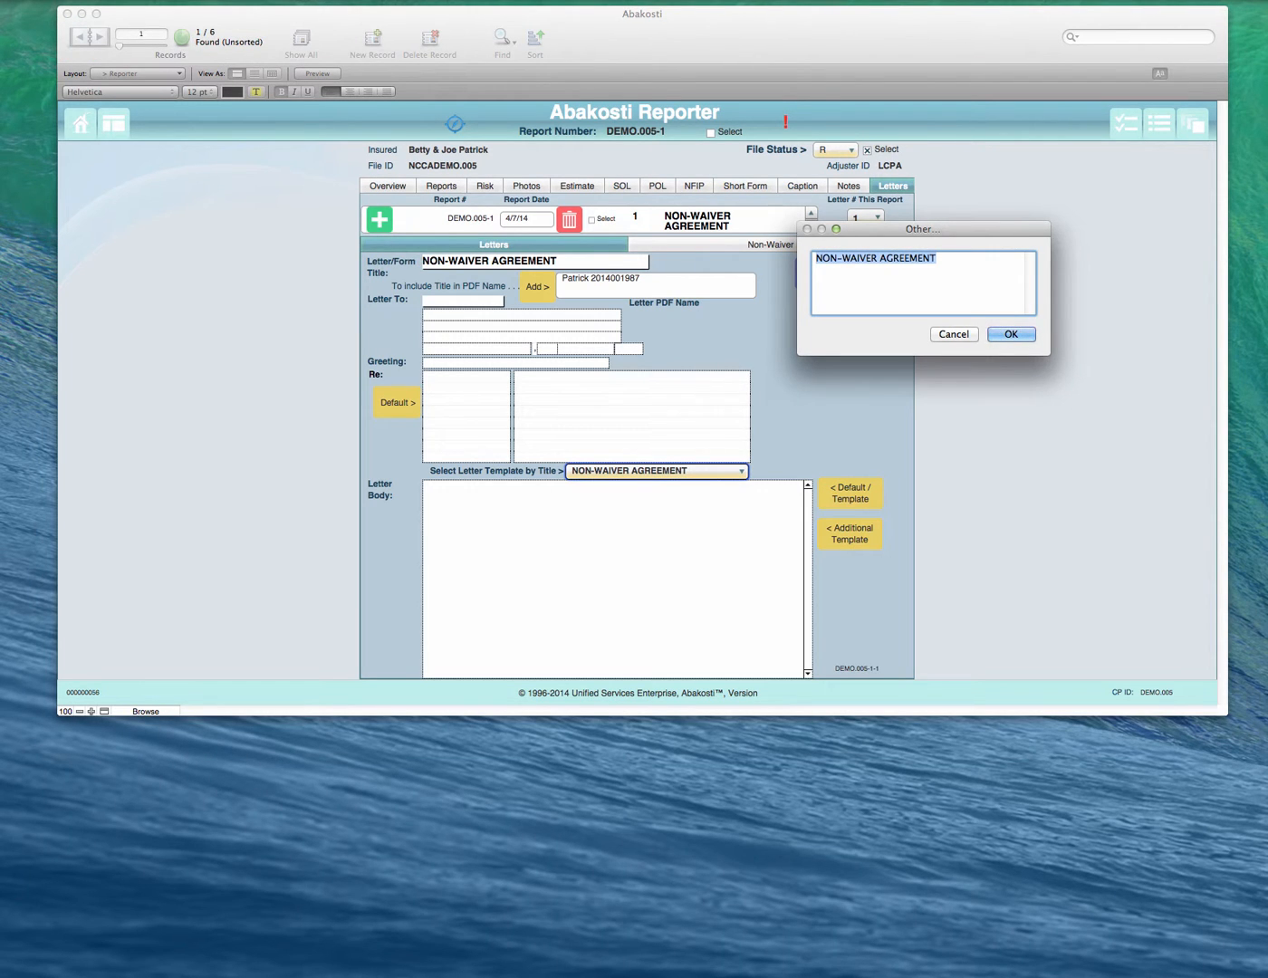
type("Some other ")
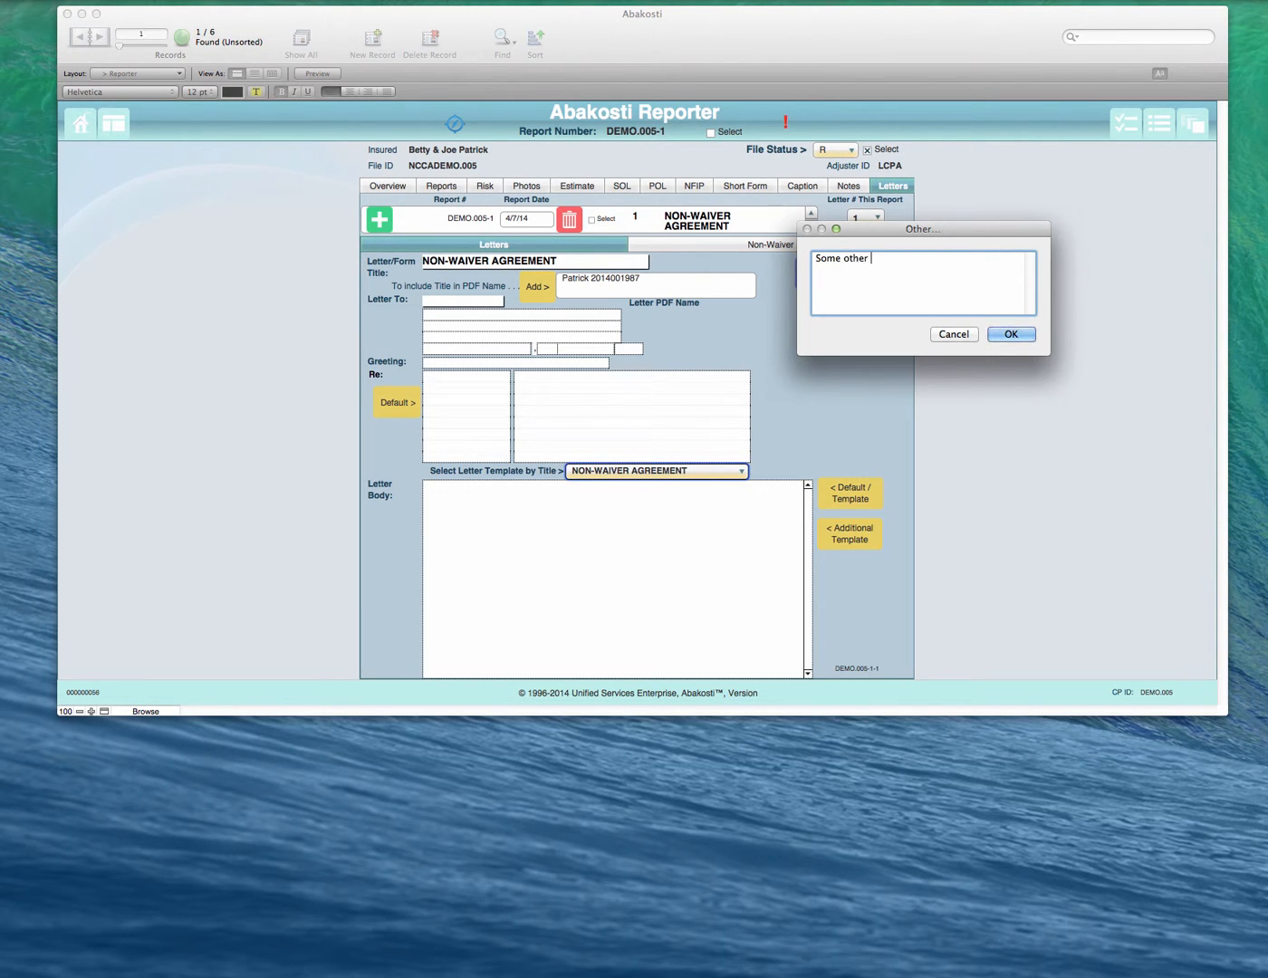
type("letter")
left_click(1027, 337)
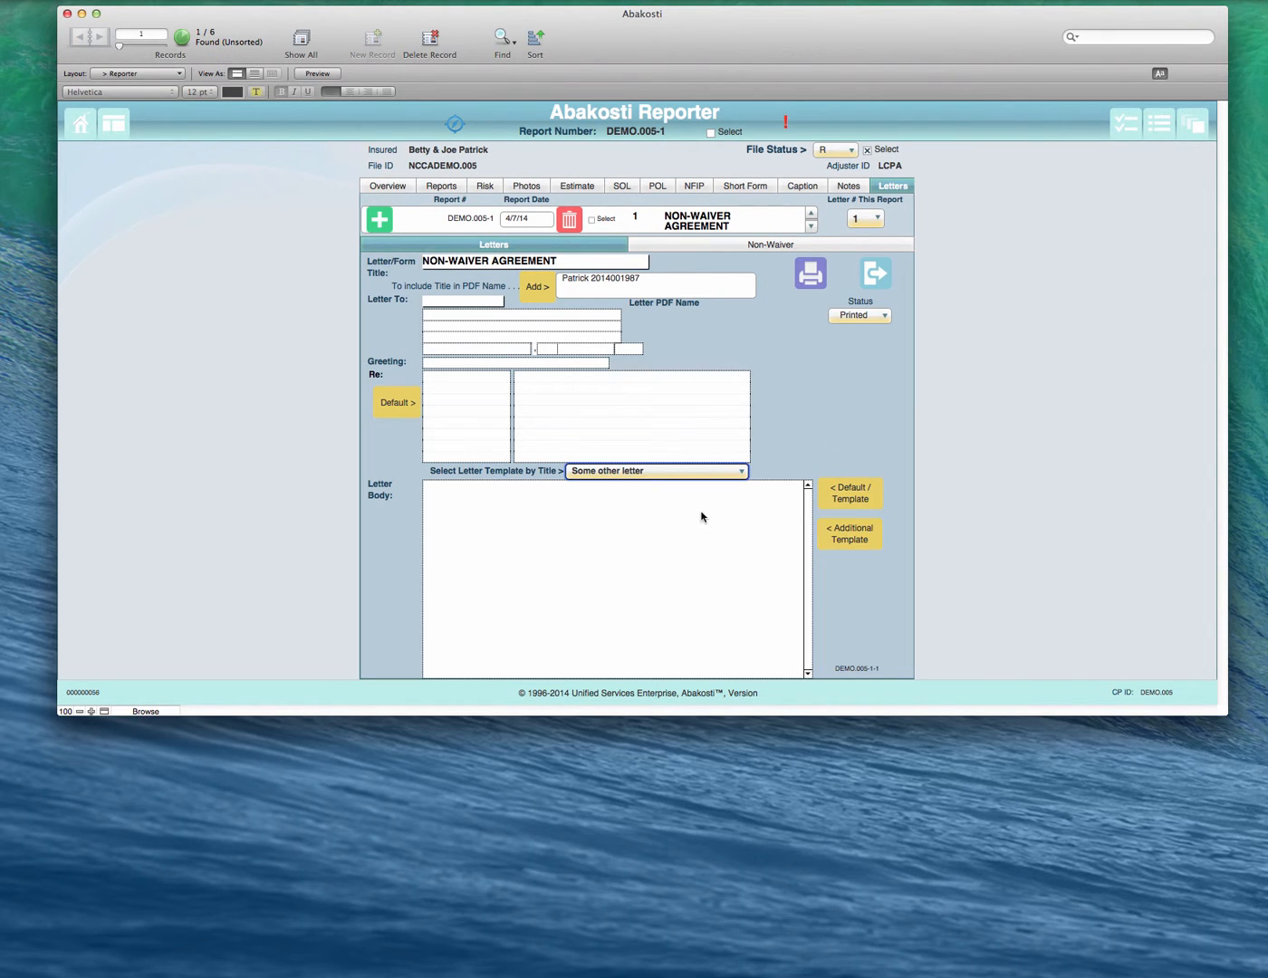
- Start the default template text selection for the letter and set its text description to the custom entry "SOL 1"
left_click(840, 497)
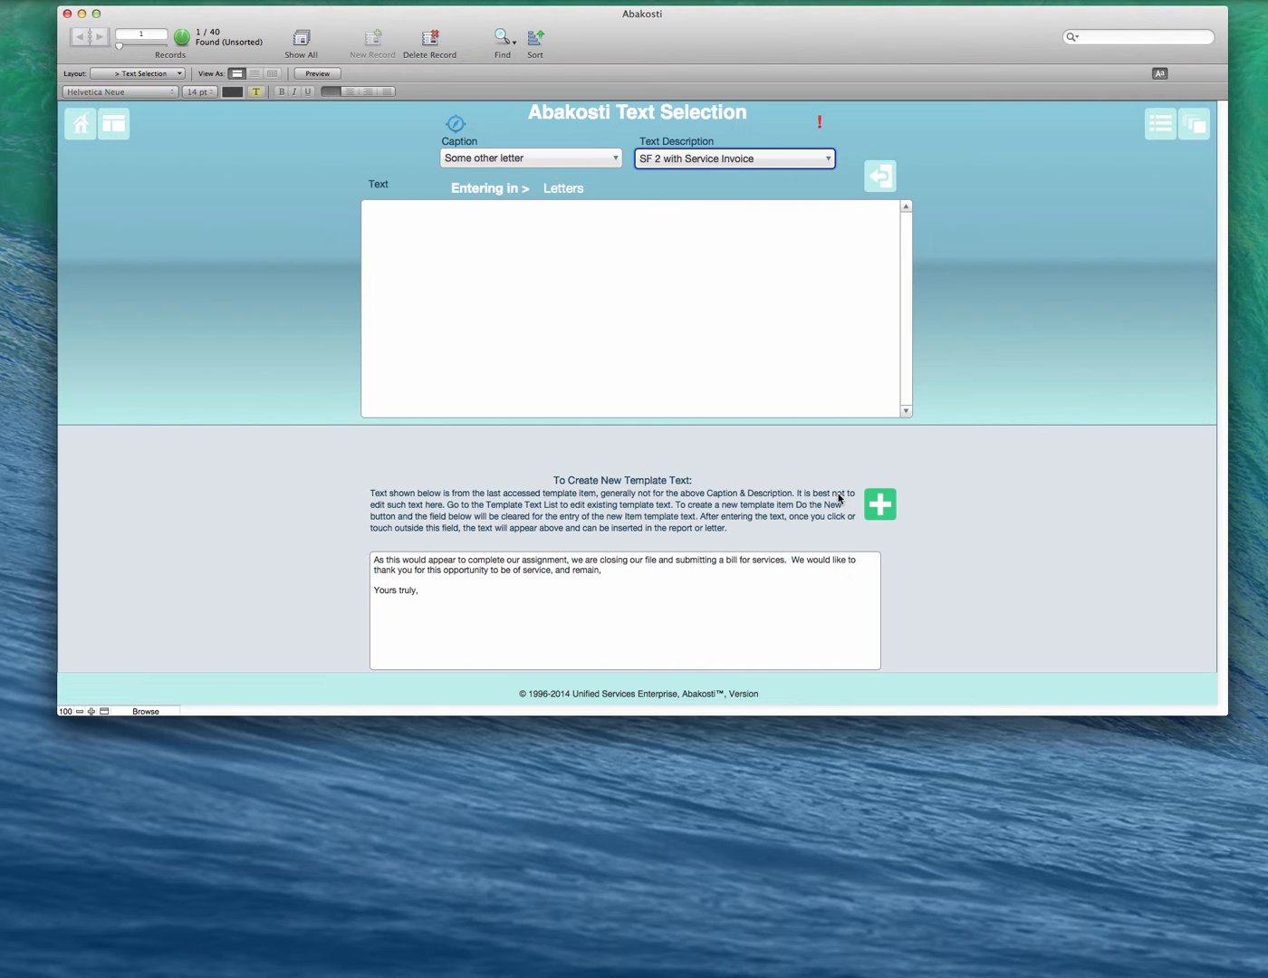
left_click(698, 161)
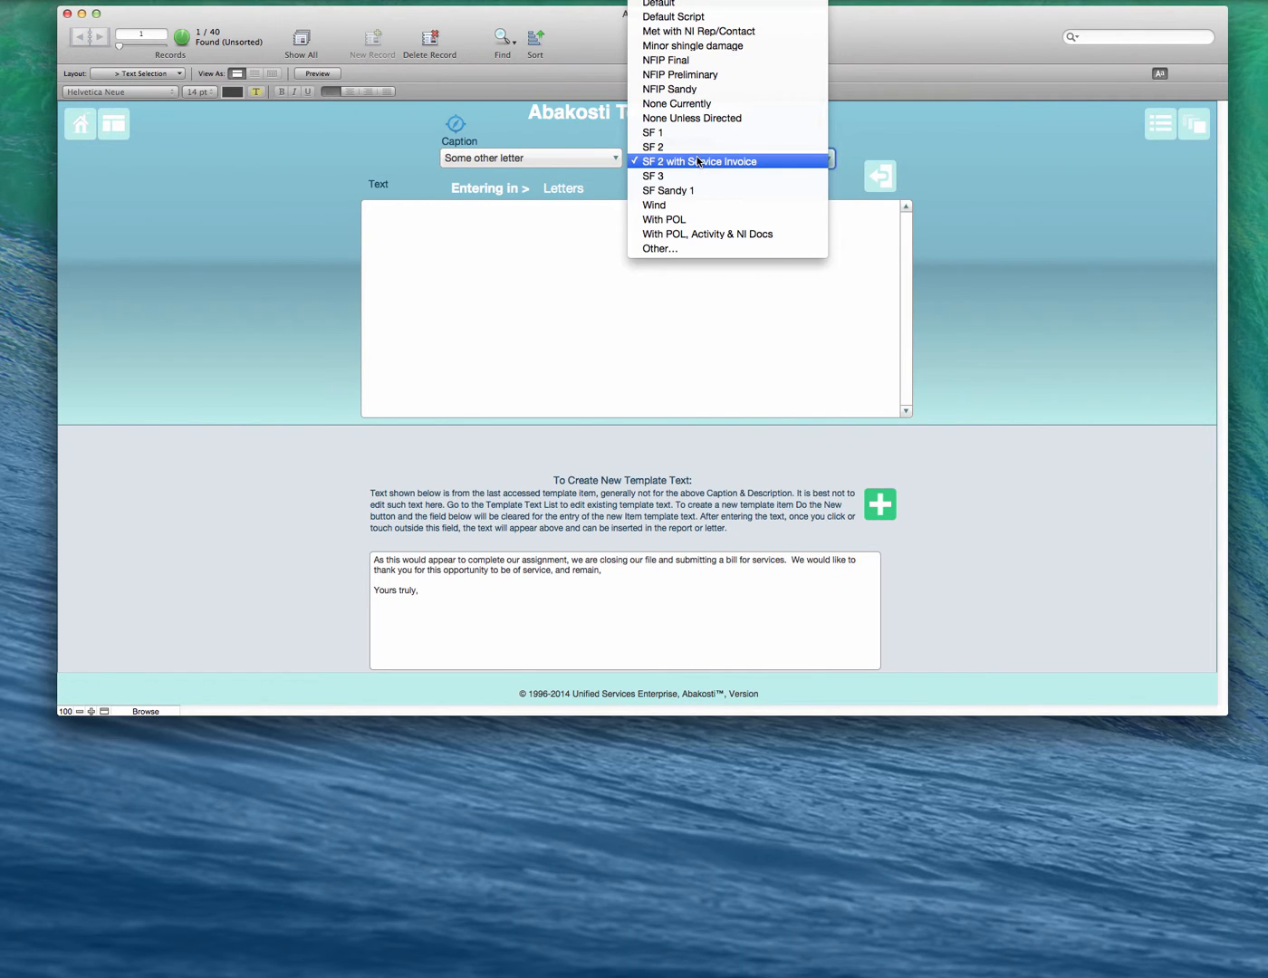
left_click(690, 249)
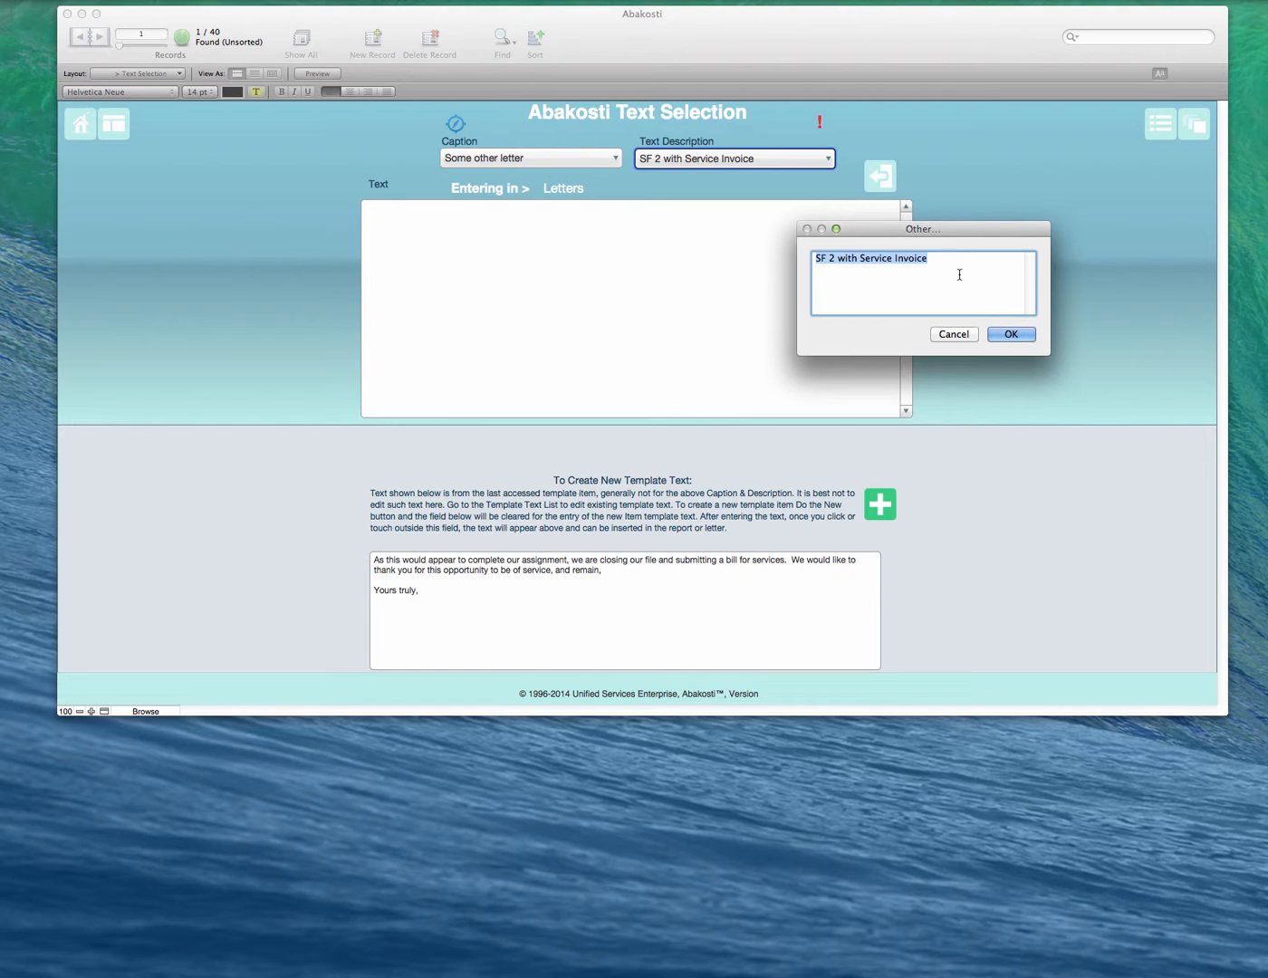
type("SOL")
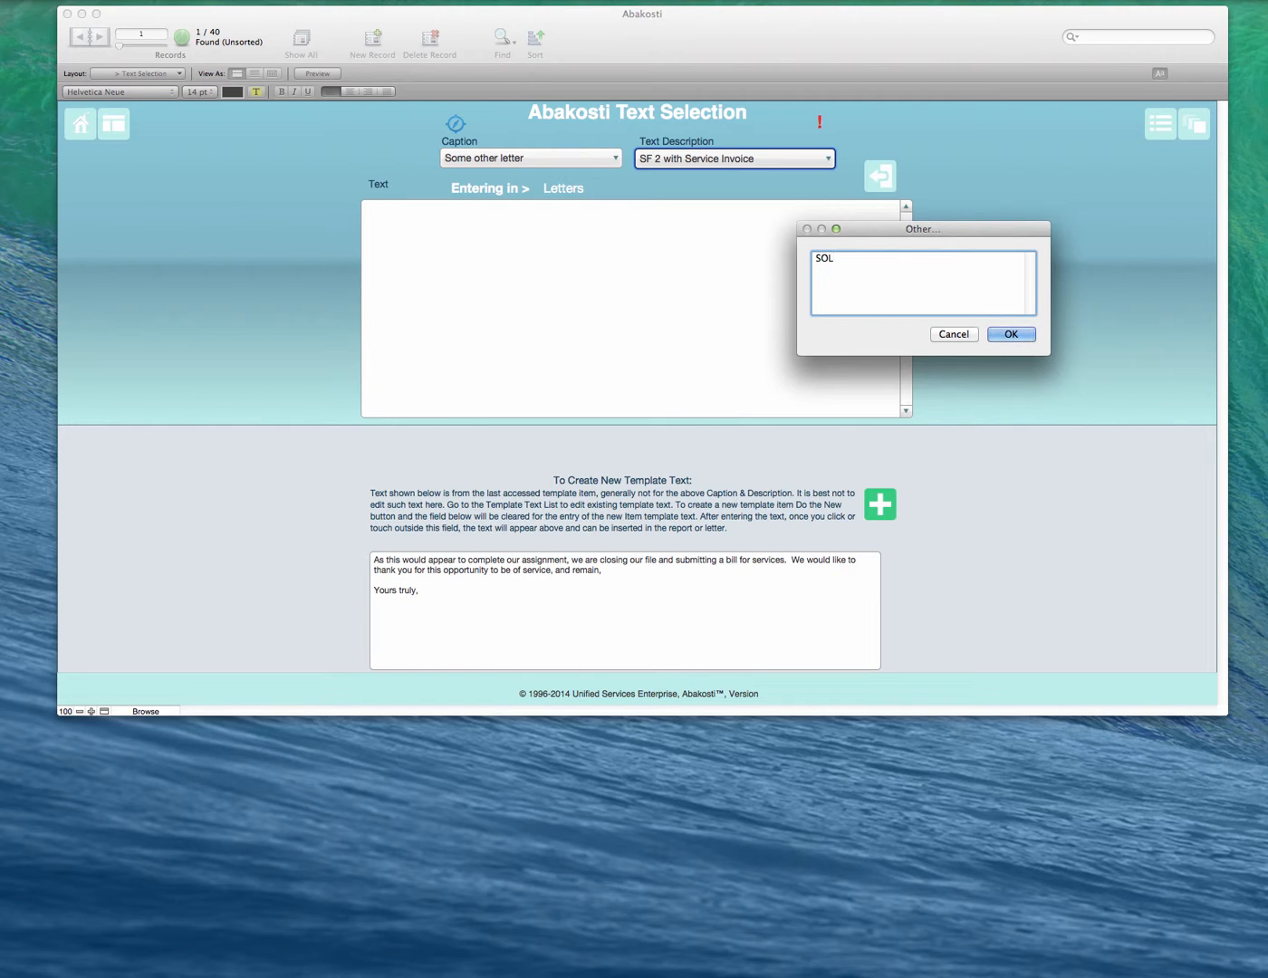
type(" 1")
left_click(1007, 337)
left_click(559, 274)
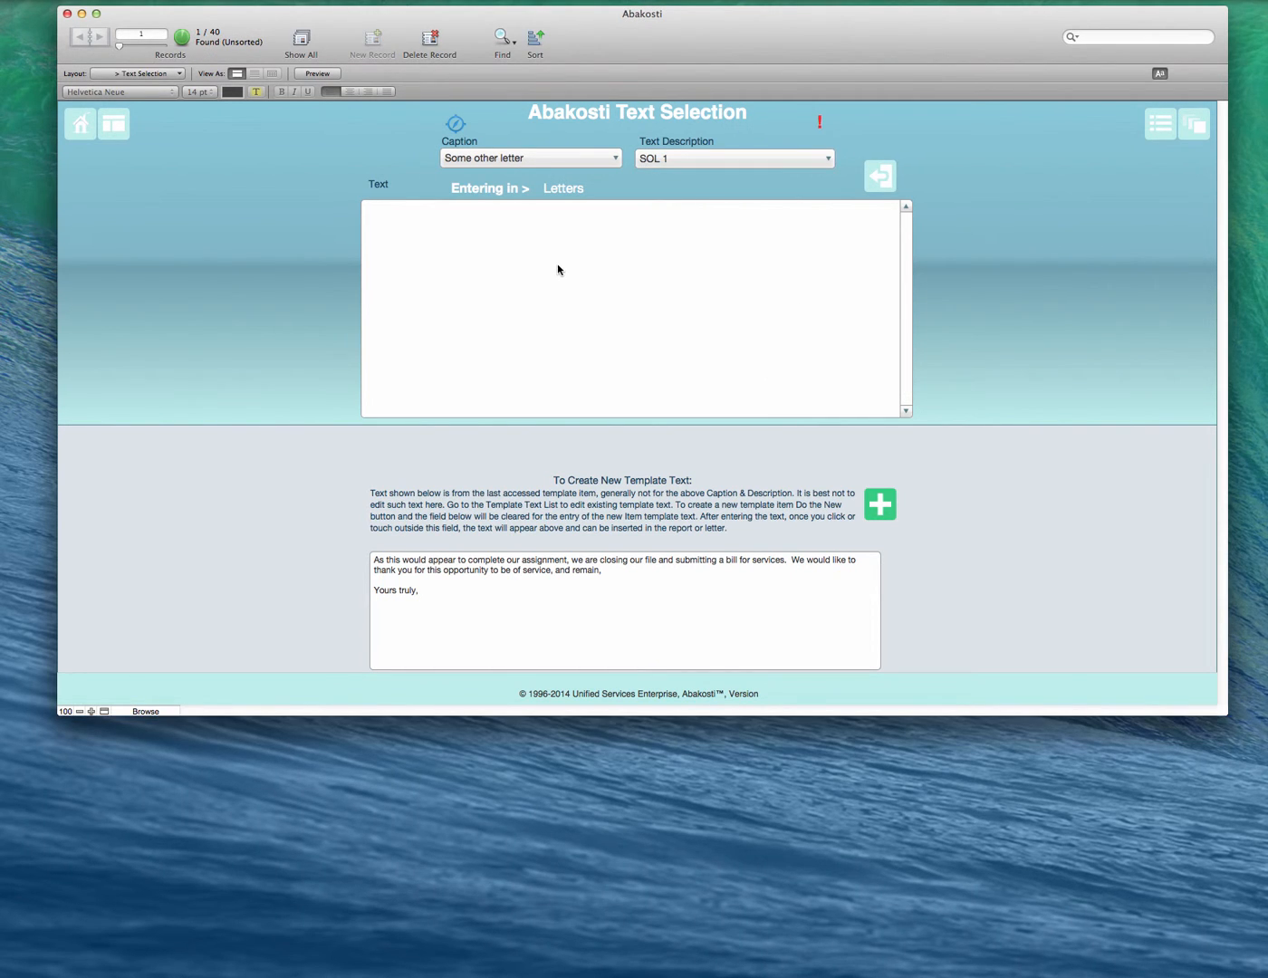
- Create a new template text item reading "We have been informed by your claimant. . . ." and insert it in the letter
left_click(879, 505)
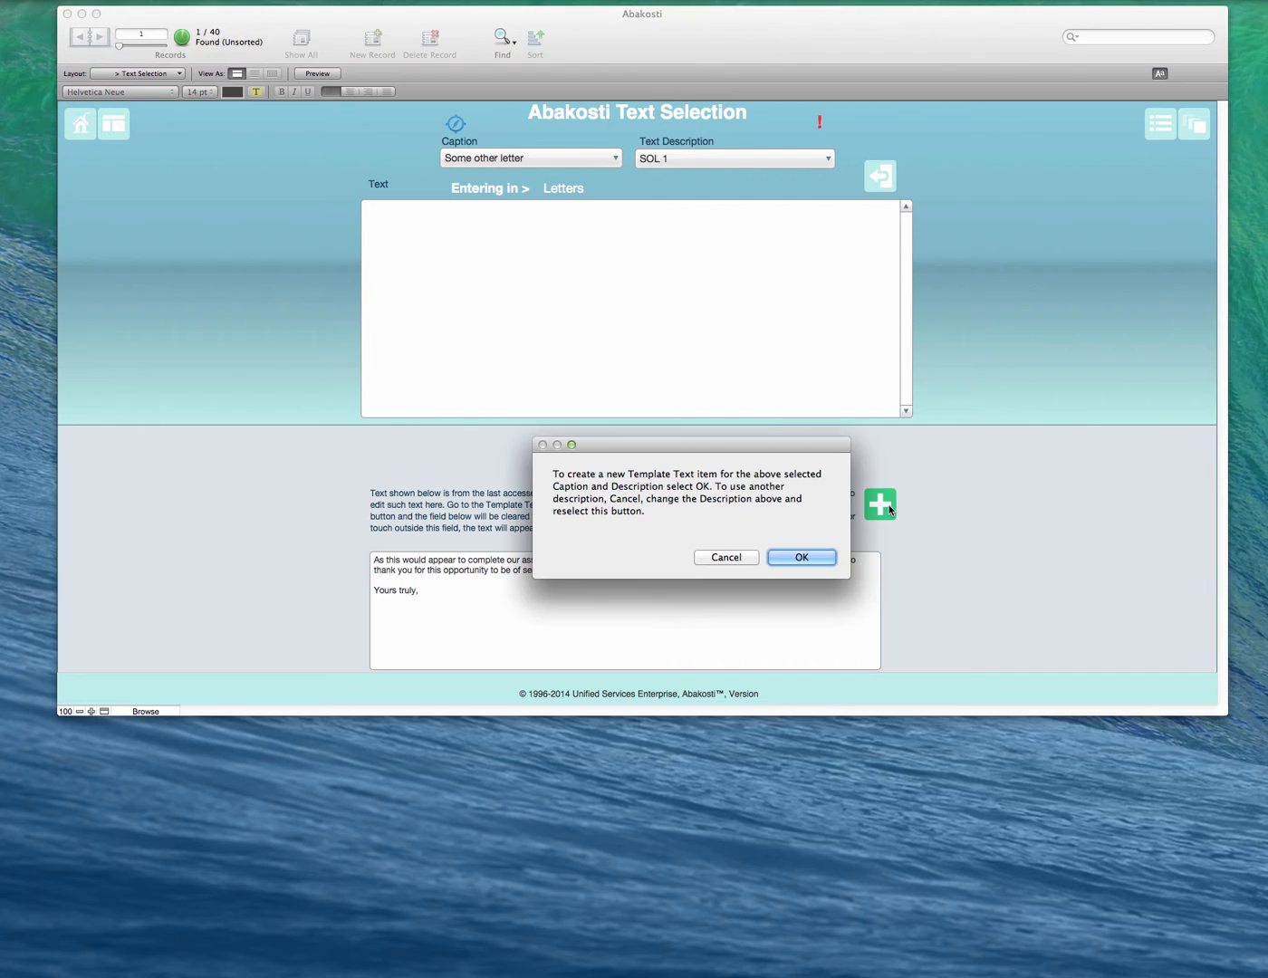
left_click(801, 558)
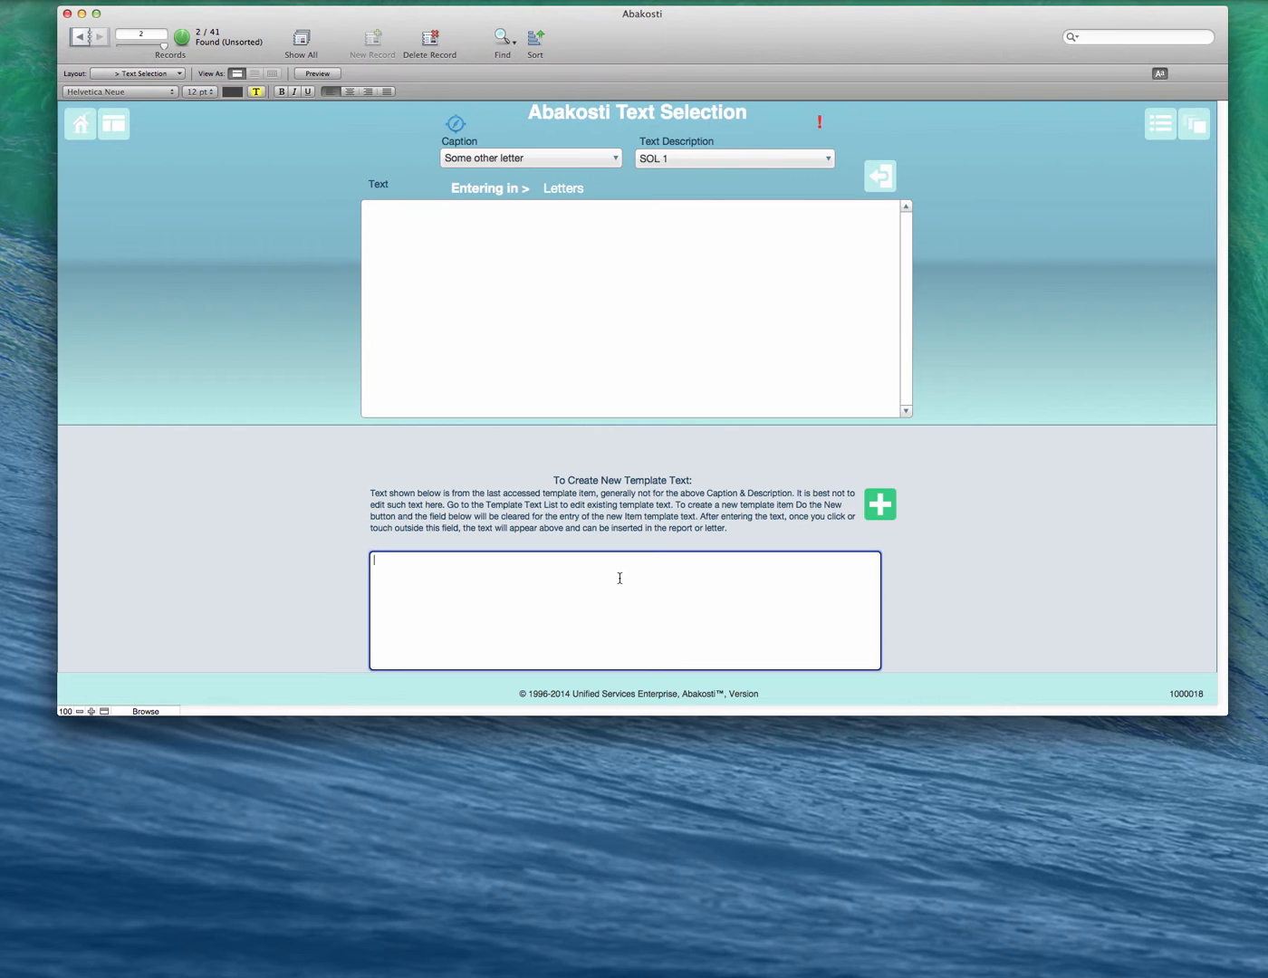
type("D")
type("We have be")
type("en informed b")
type("y you")
type("r claimant. . . .")
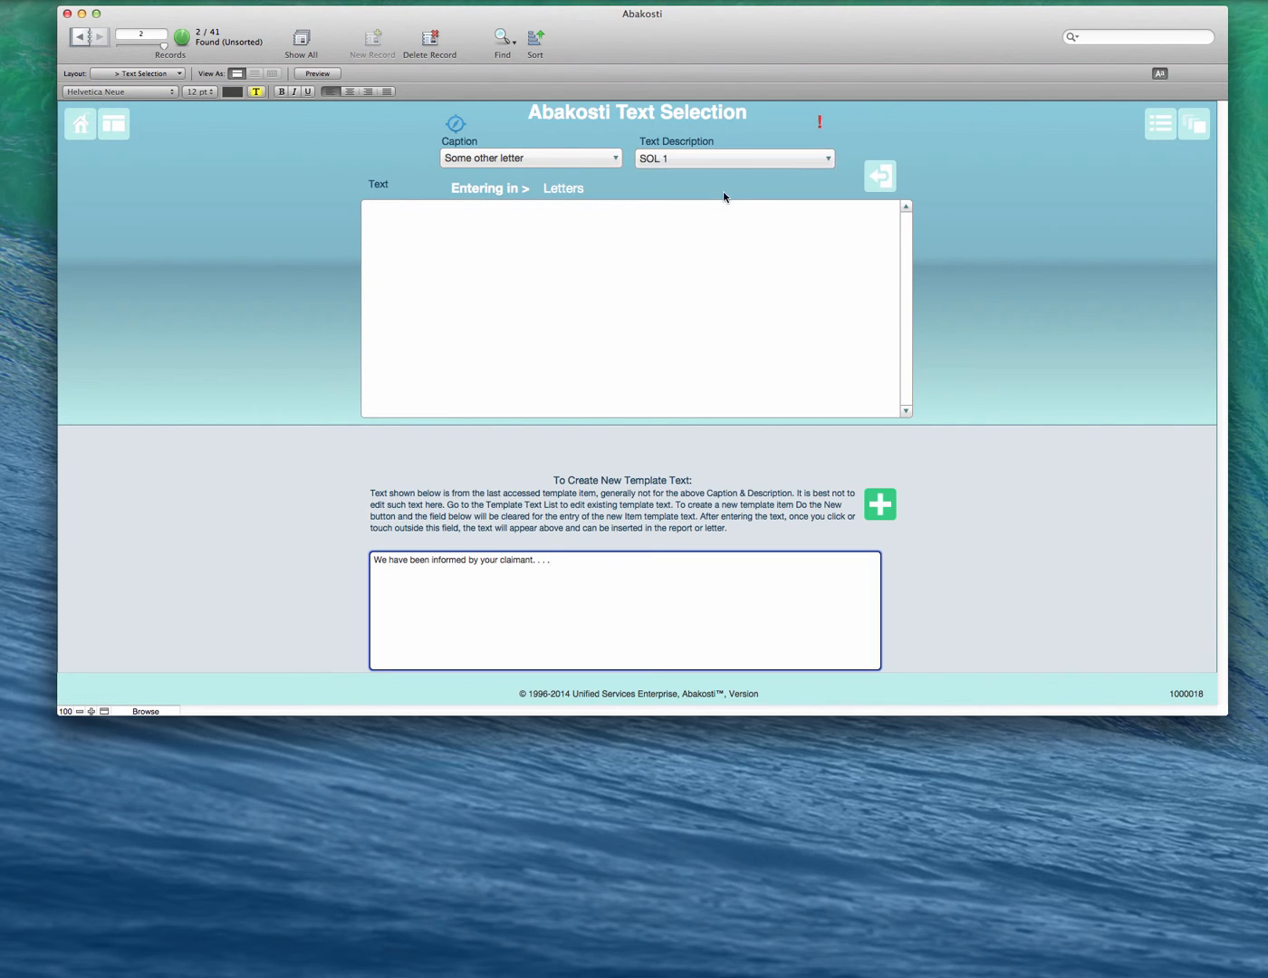
left_click(780, 370)
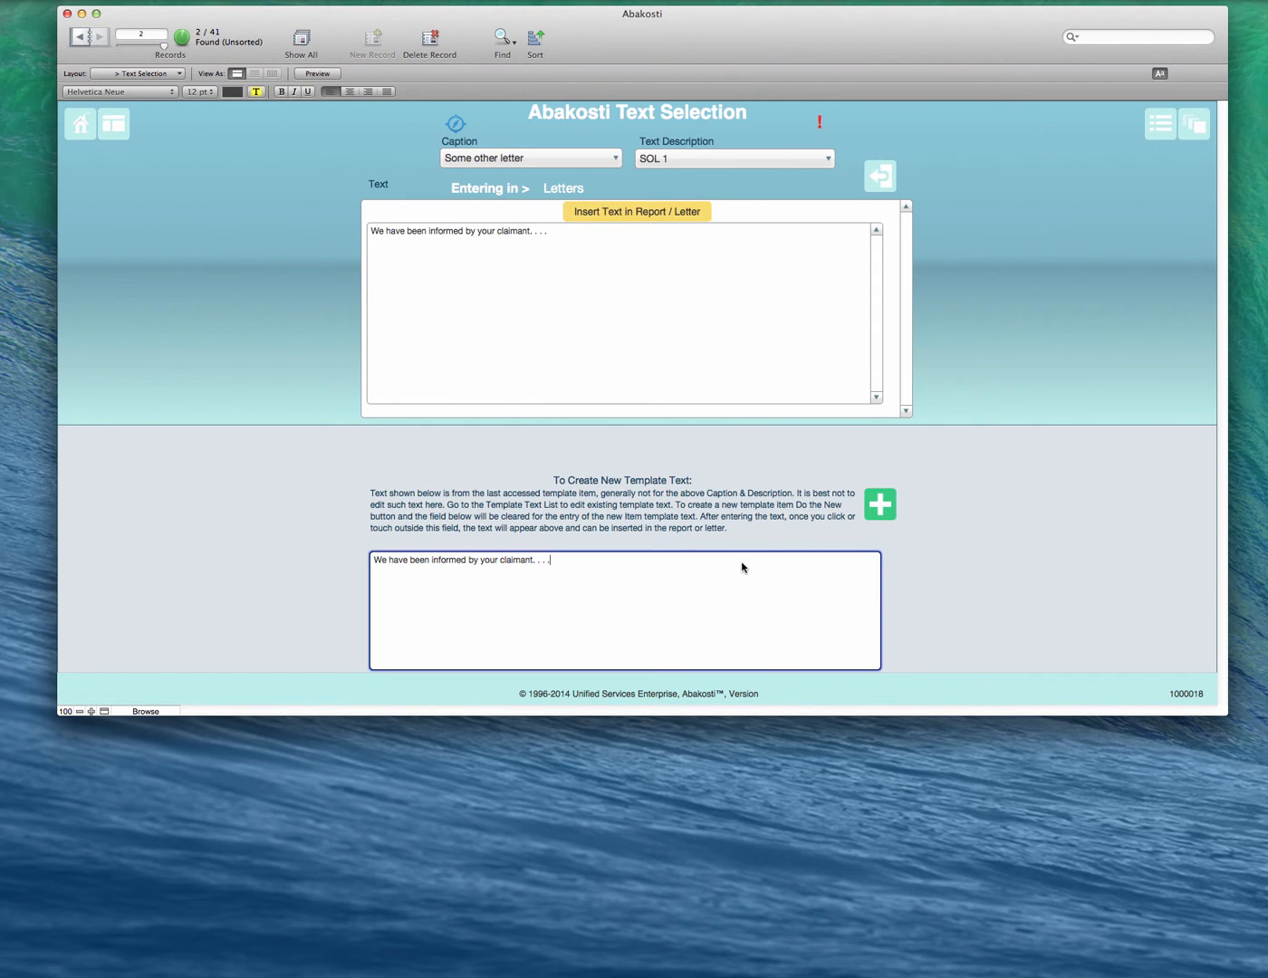
left_click(545, 278)
left_click(628, 208)
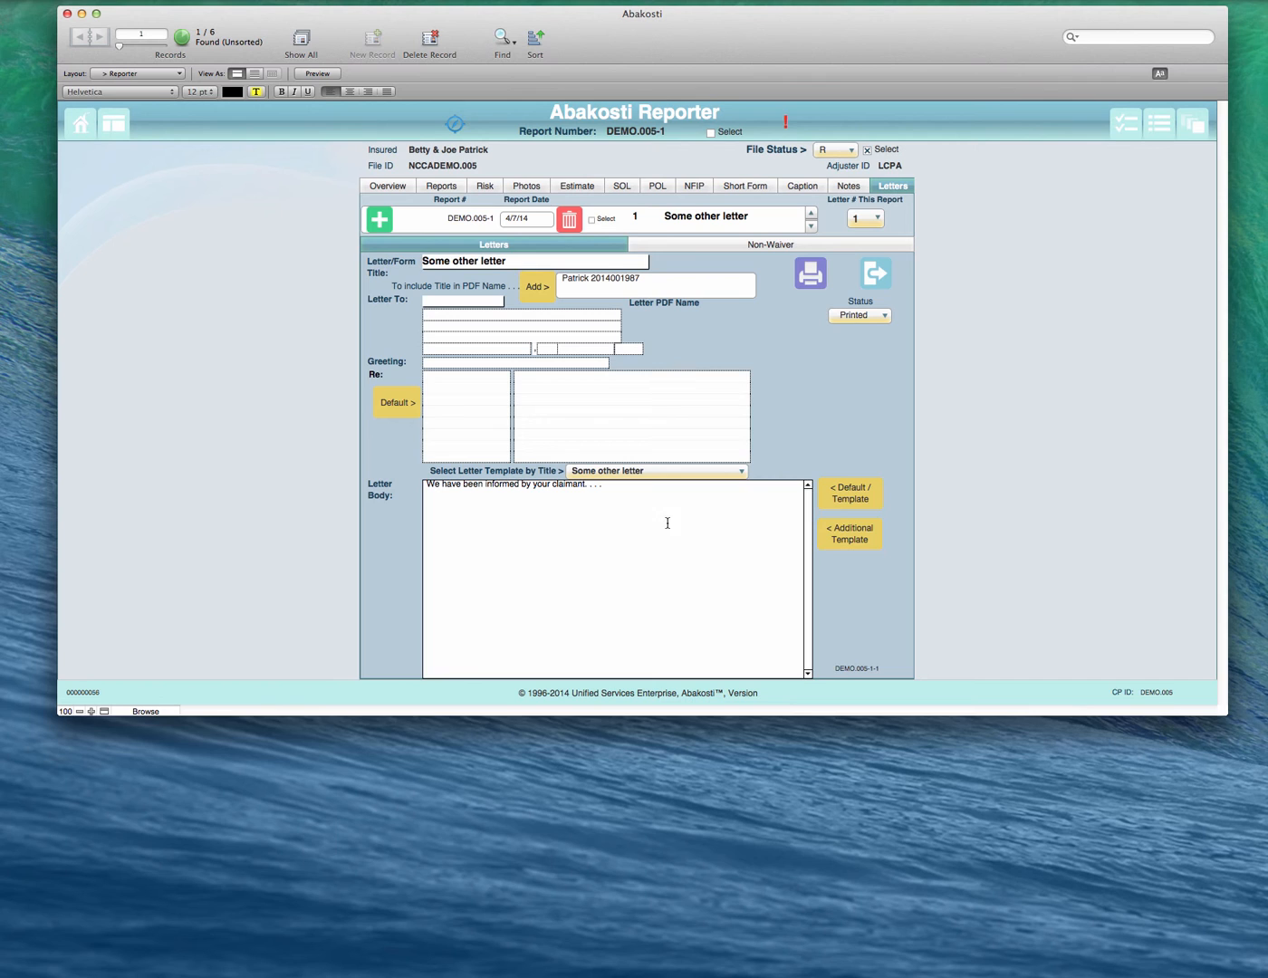
left_click(654, 472)
left_click(652, 470)
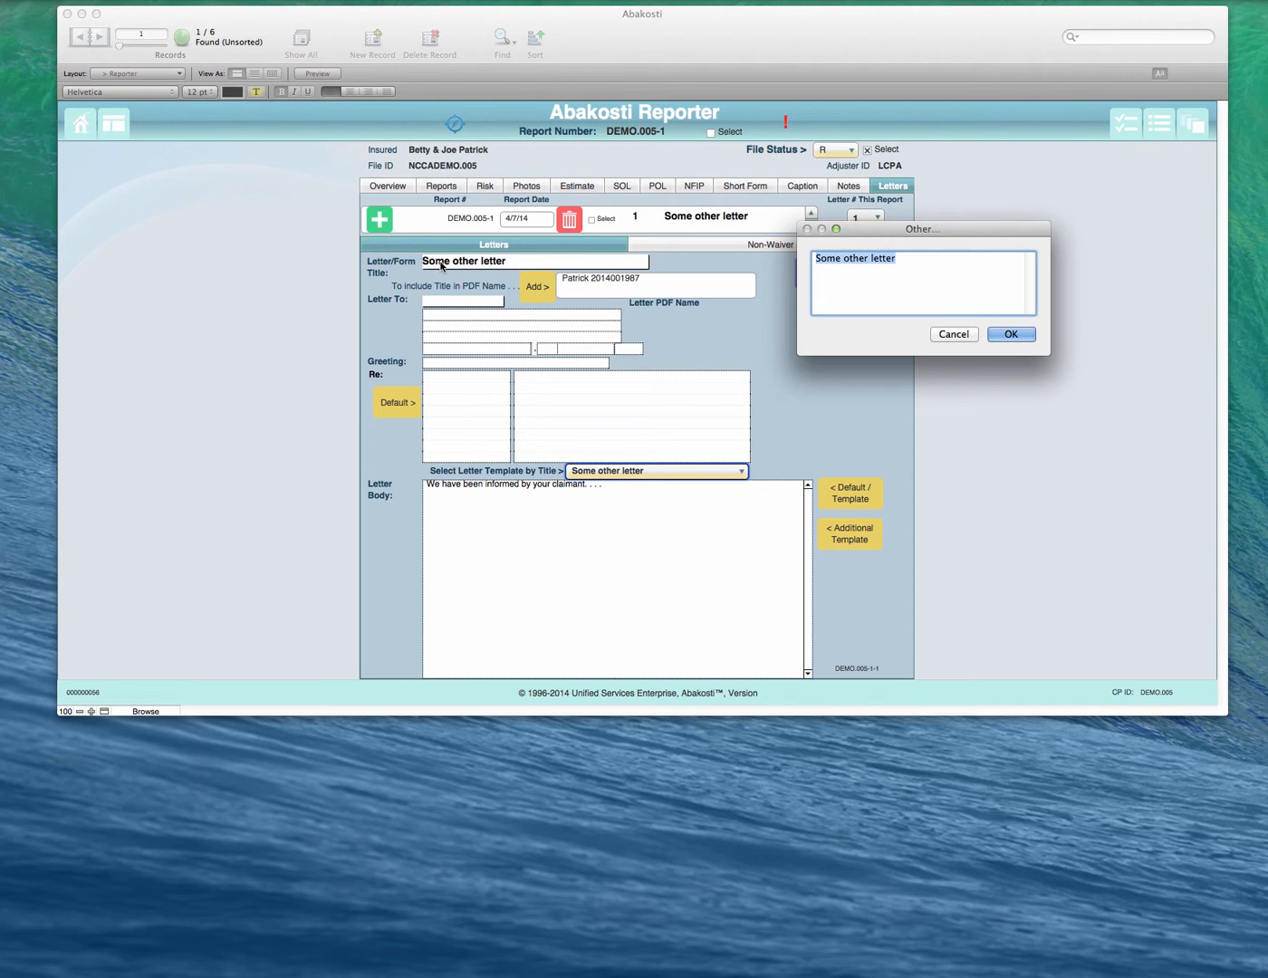
left_click(953, 334)
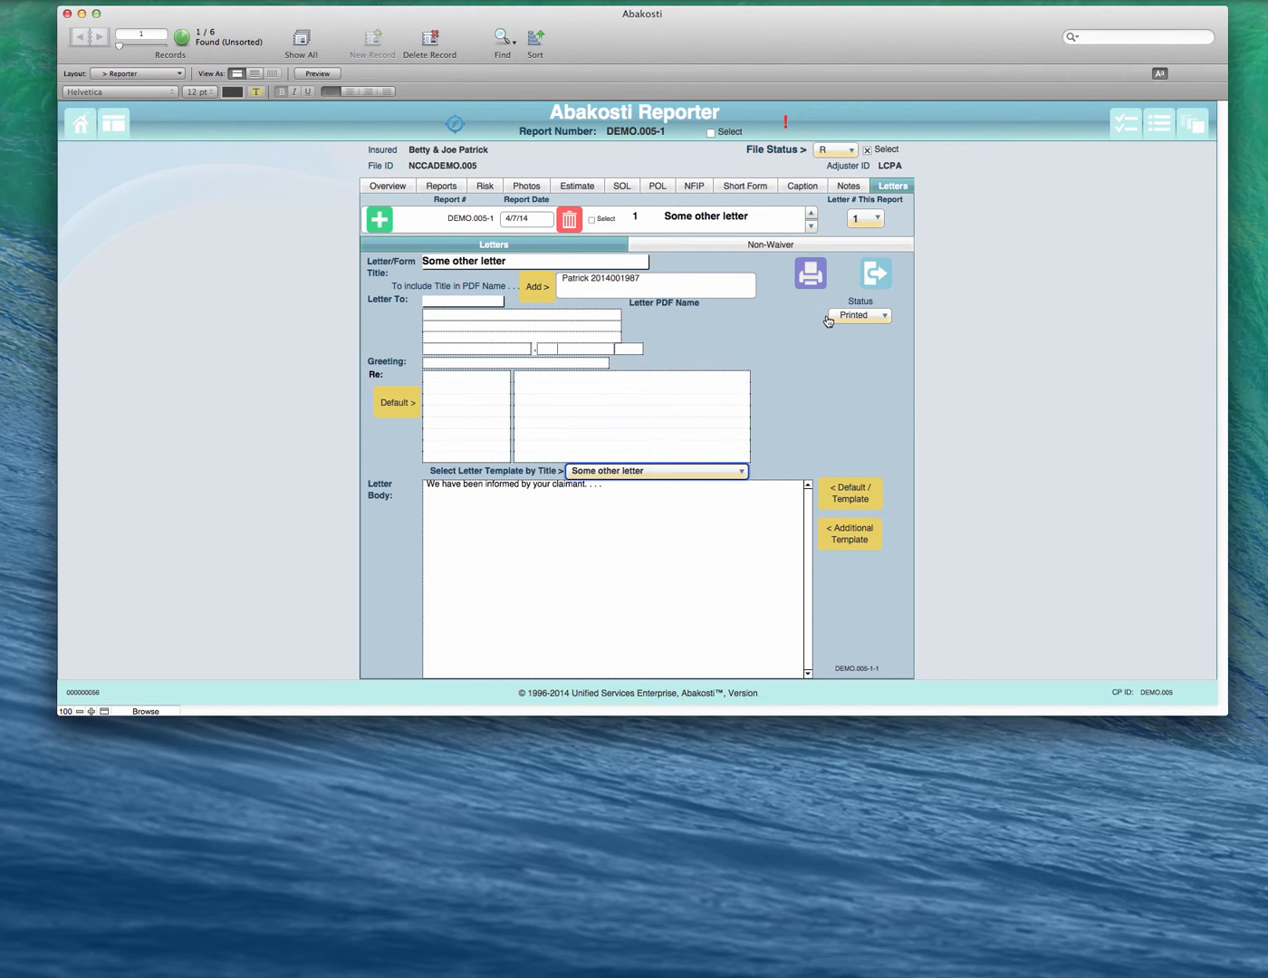
- Preview the printed letter with its inserted body text and return to the letter entry
left_click(812, 274)
left_click(718, 260)
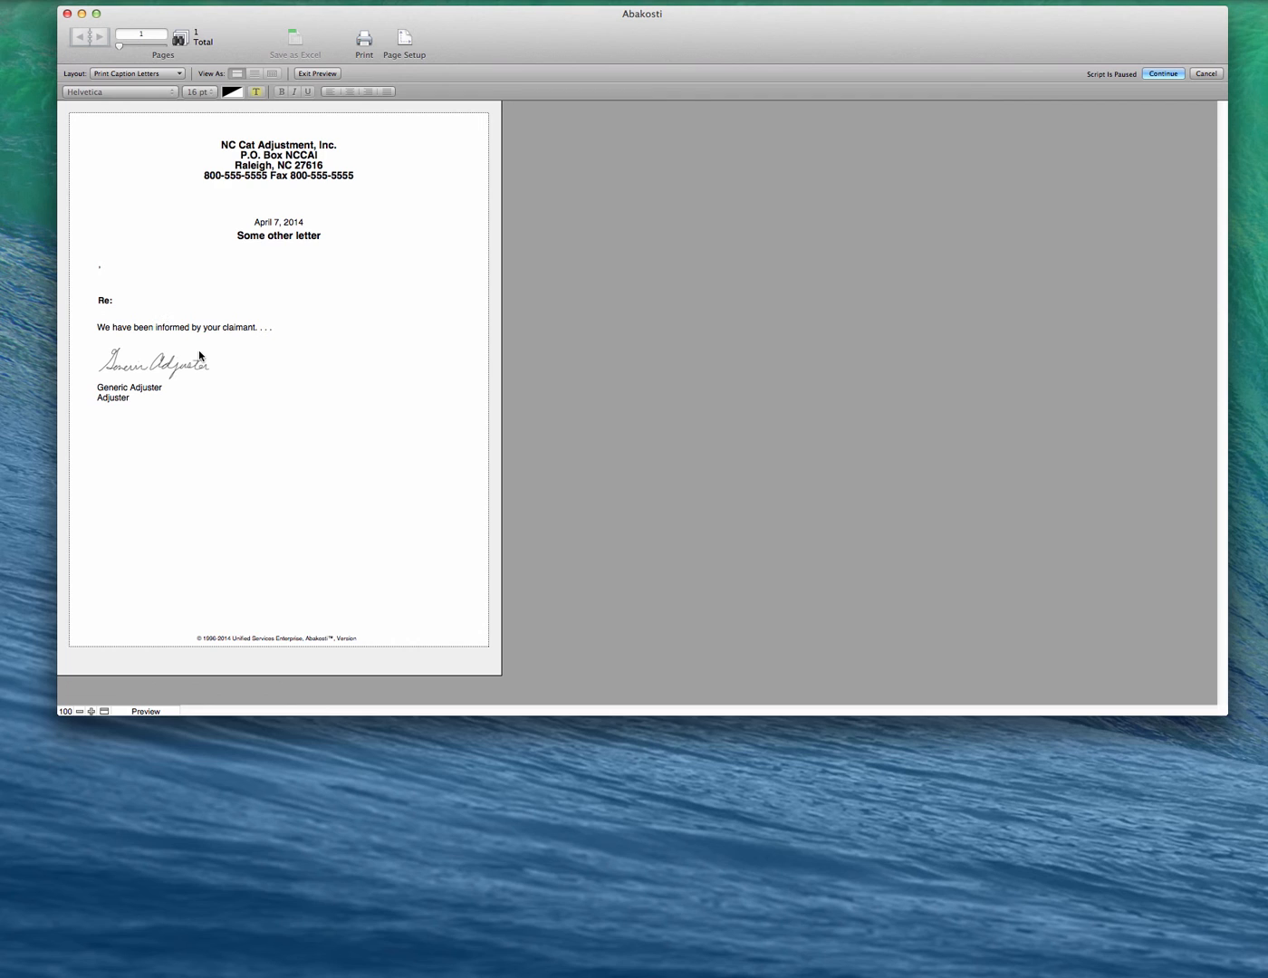
left_click(1163, 73)
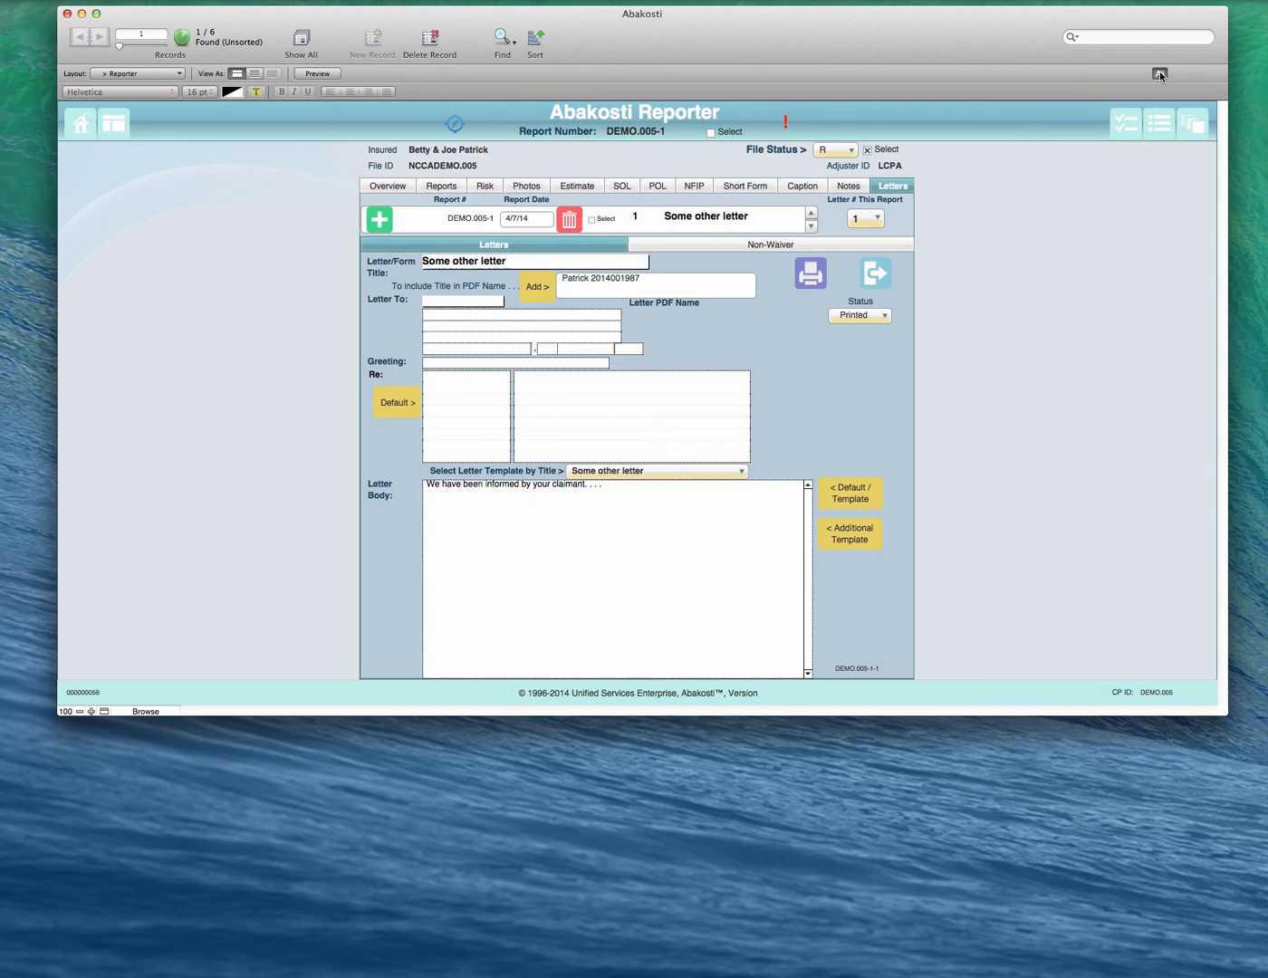
- Address the letter to the Insured and fill its Re: block with the default claim details
left_click(444, 301)
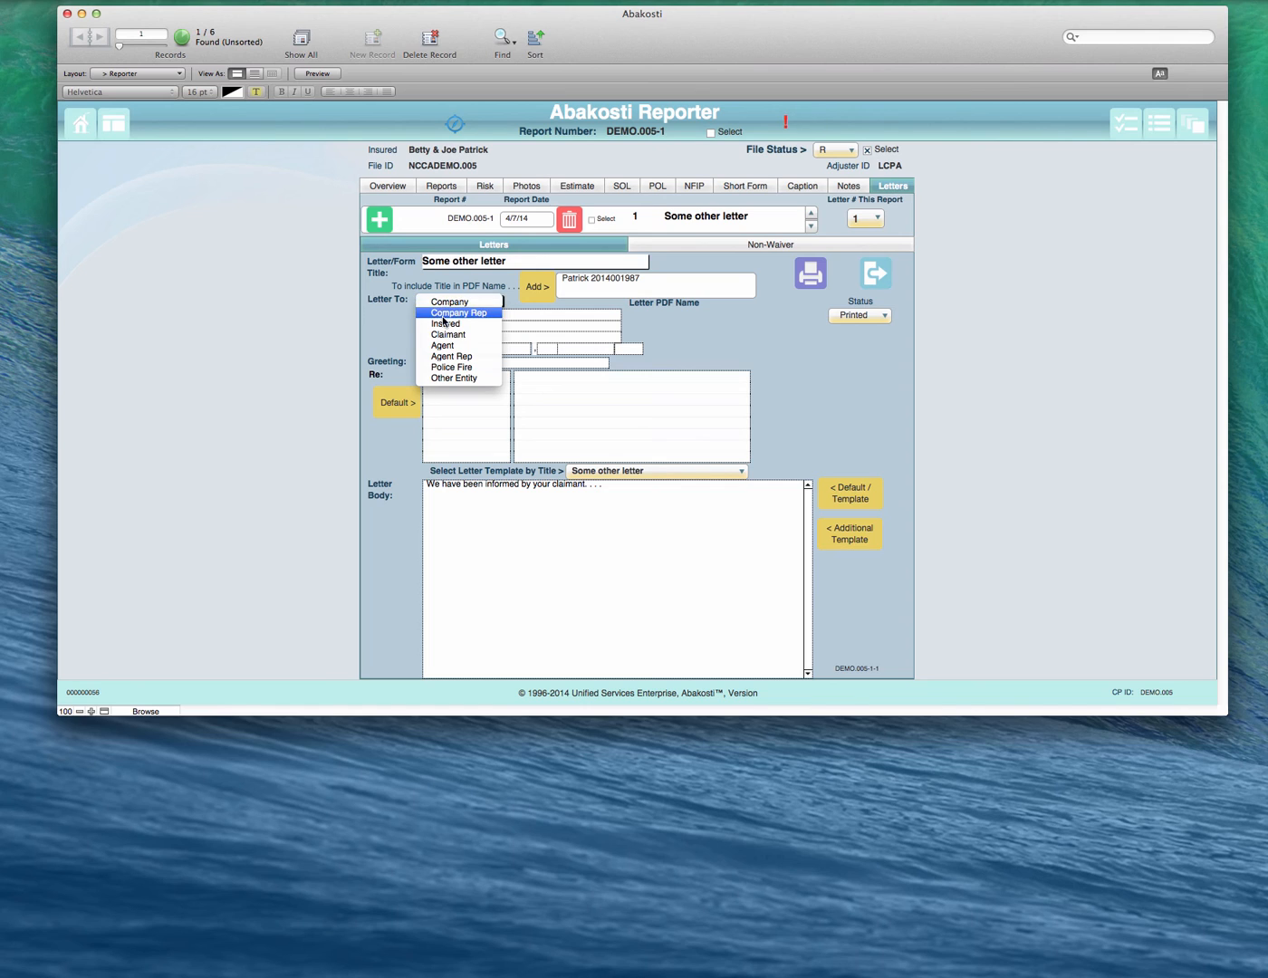
left_click(450, 325)
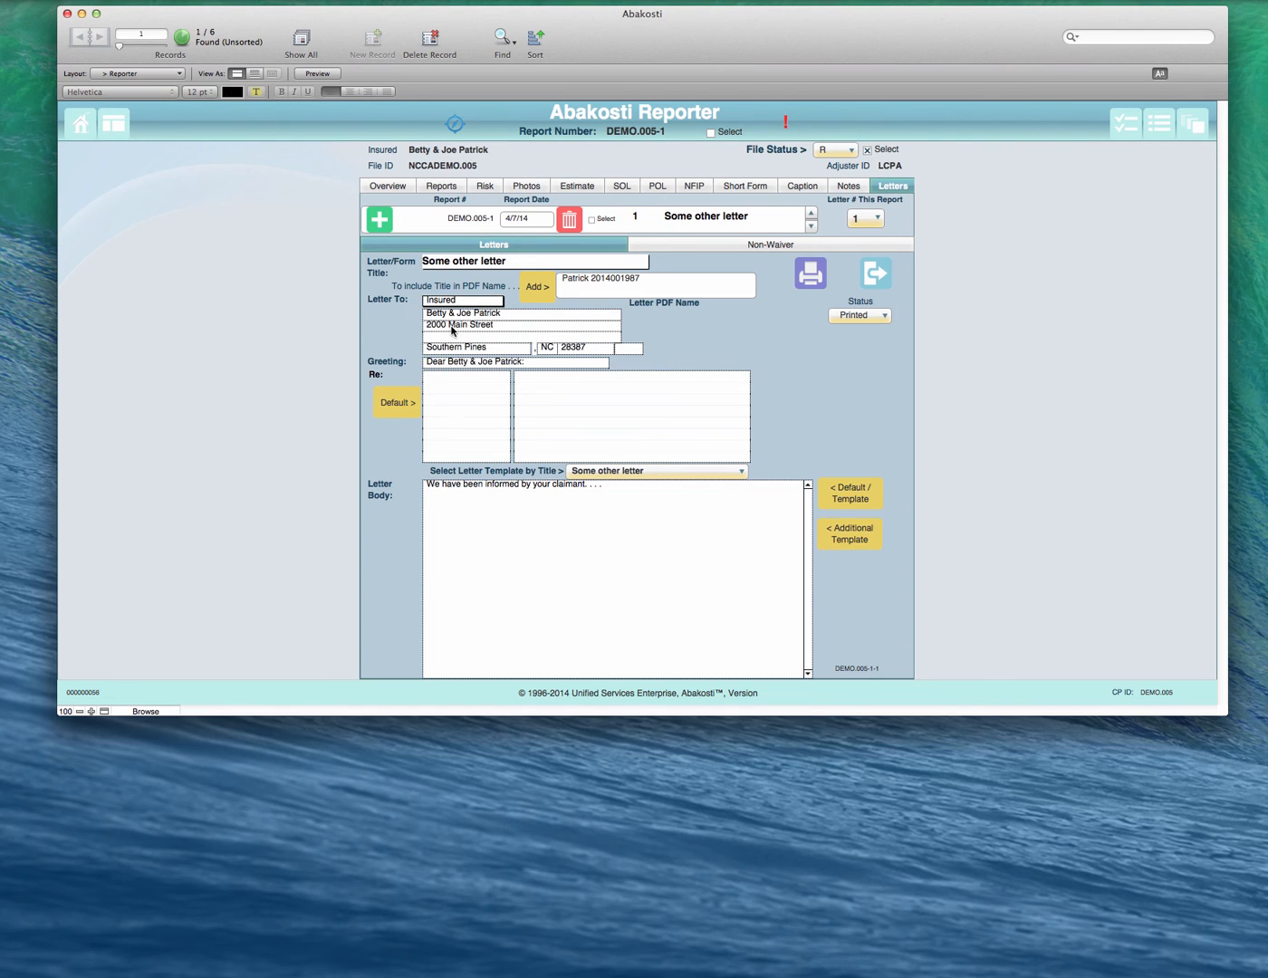
left_click(395, 407)
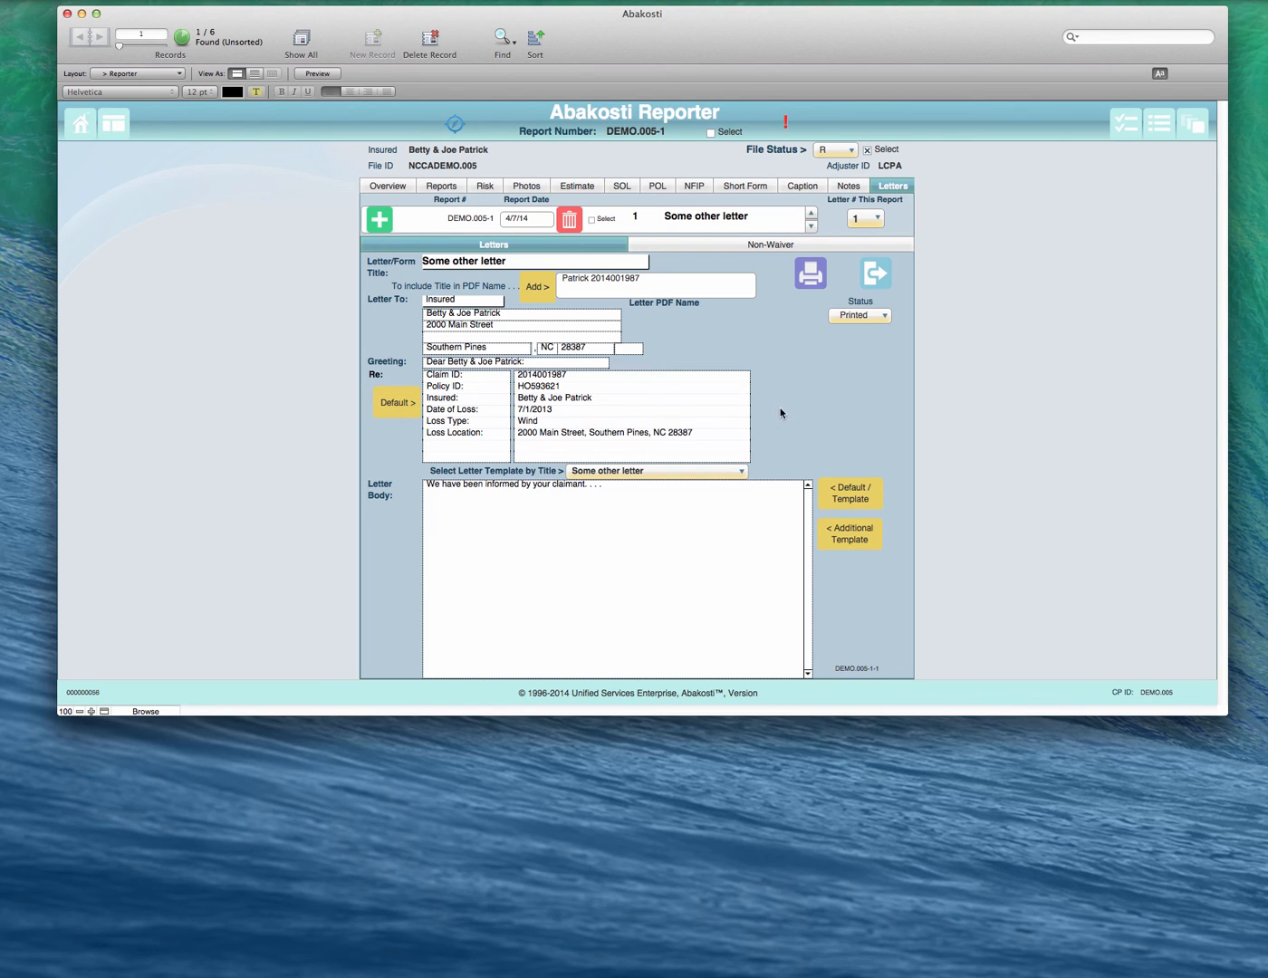
- Preview the addressed letter with its greeting and Re: block, and leave the preview
left_click(811, 272)
left_click(722, 259)
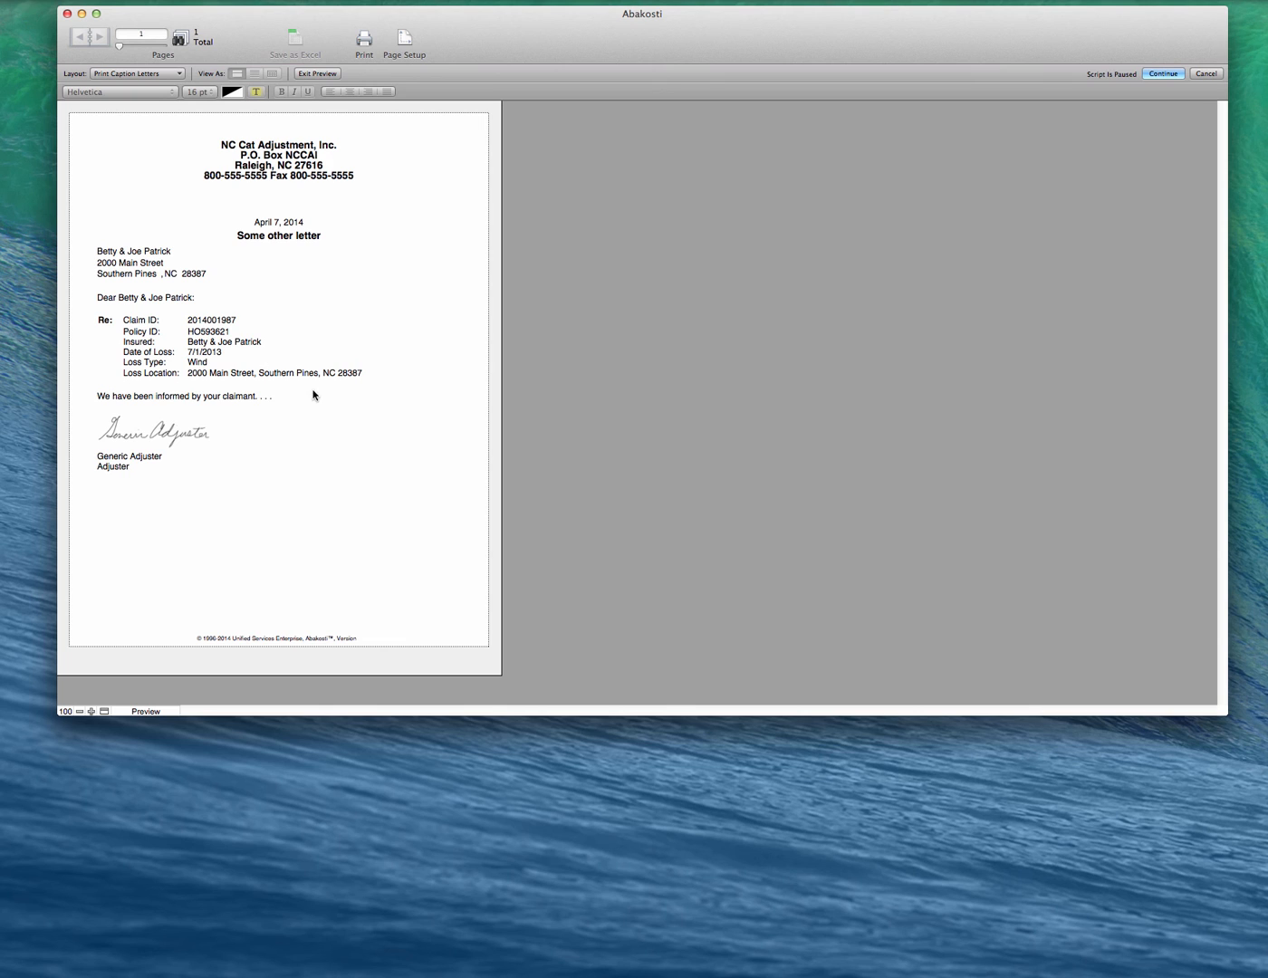
left_click(1166, 74)
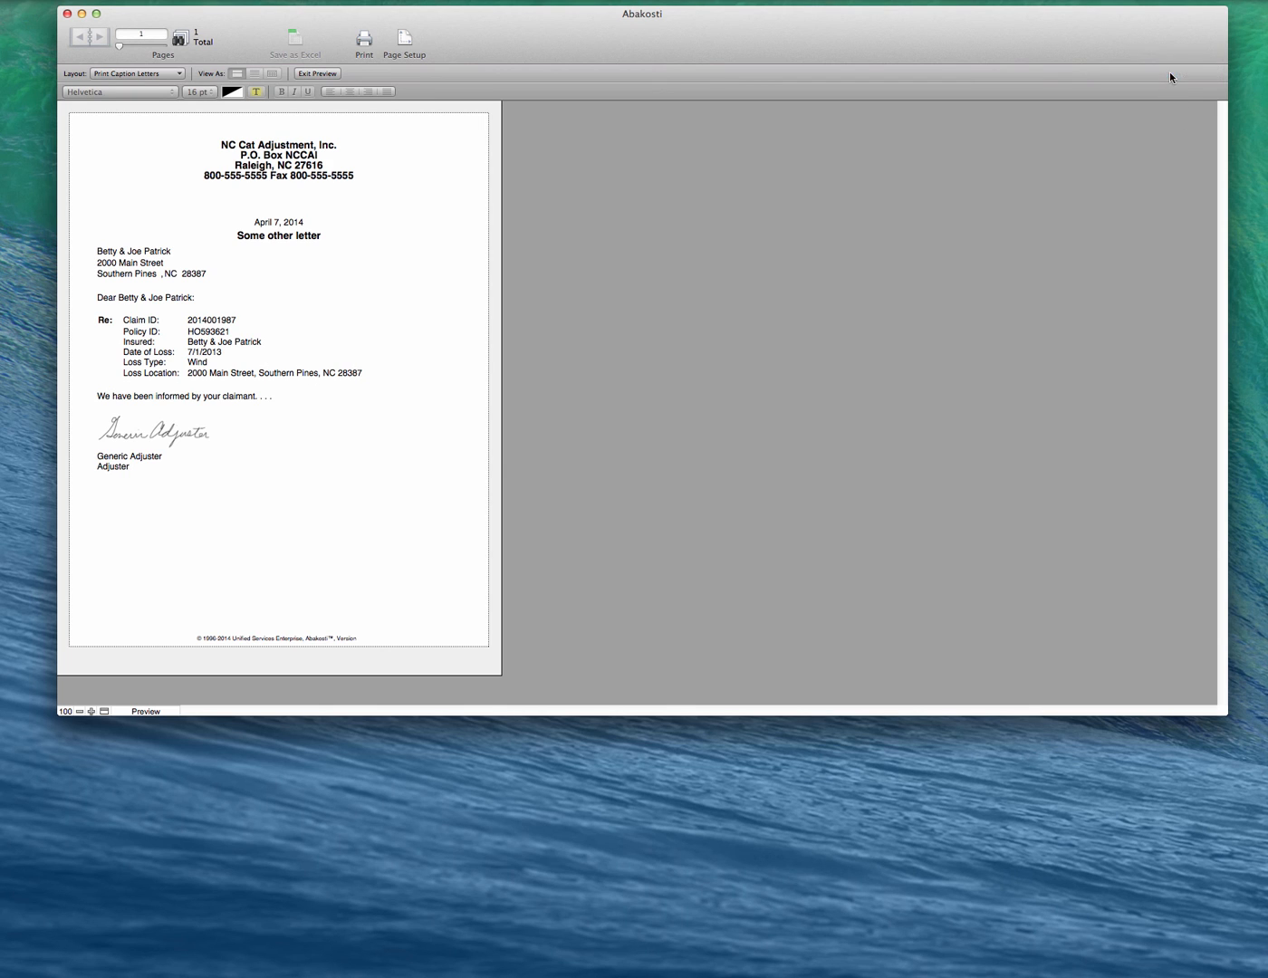